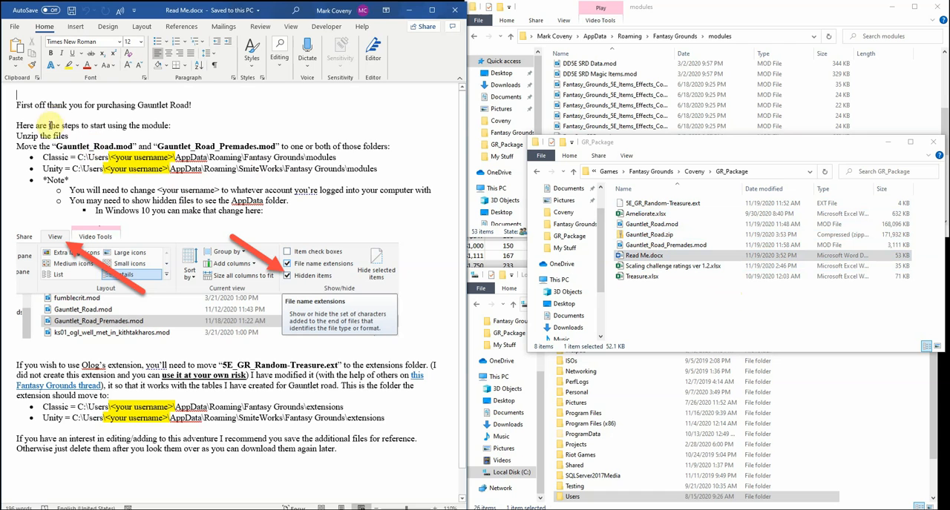
Examine the Read Me line naming the two Gauntlet Road module files and the folders they belong in
drag(55, 144, 279, 147)
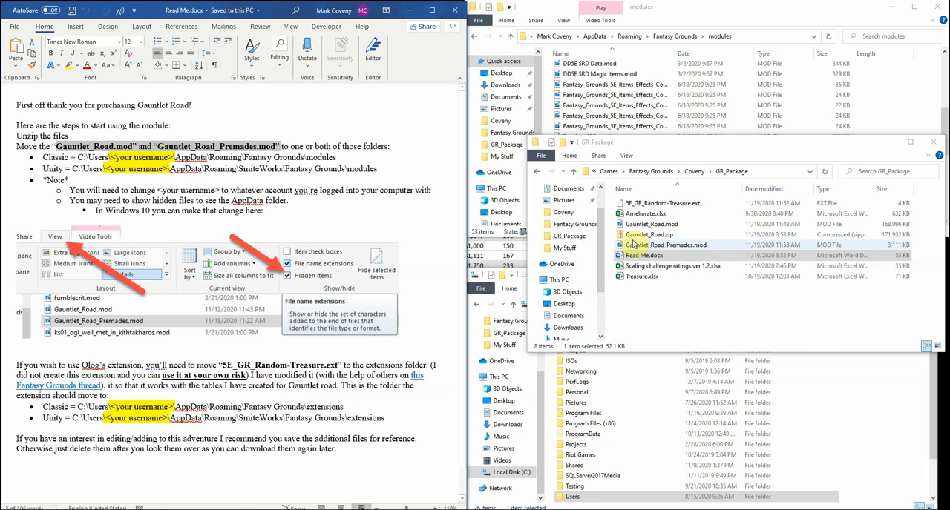
click(710, 141)
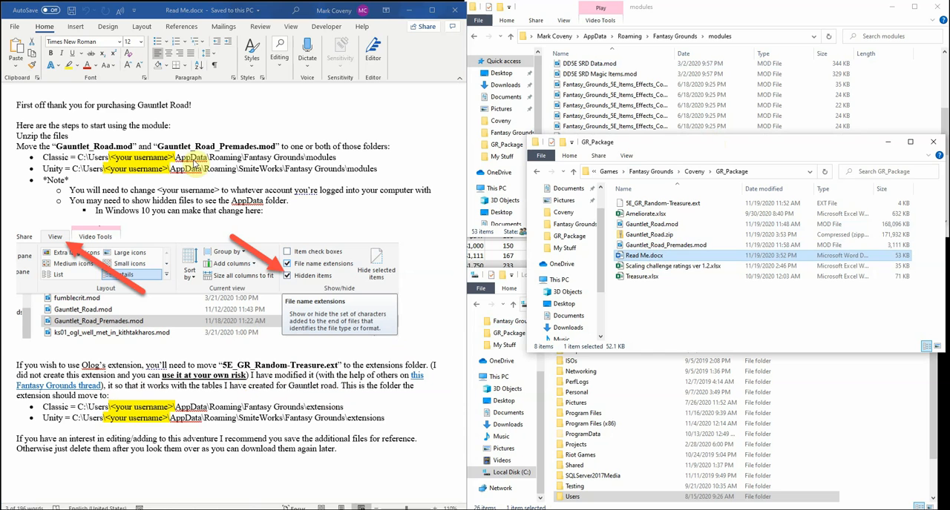
drag(58, 147, 277, 147)
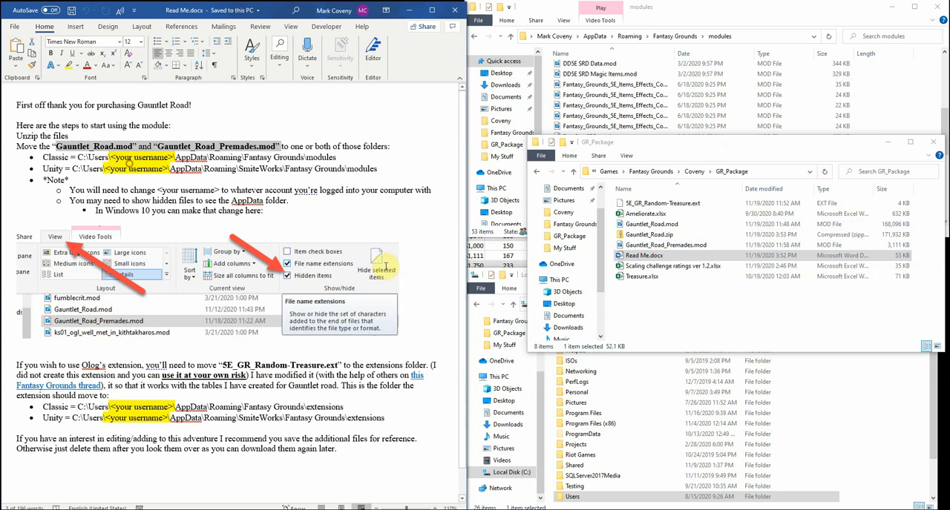
Open the account's own user folder inside C:\Users in the Local Disk (C:) window
click(932, 420)
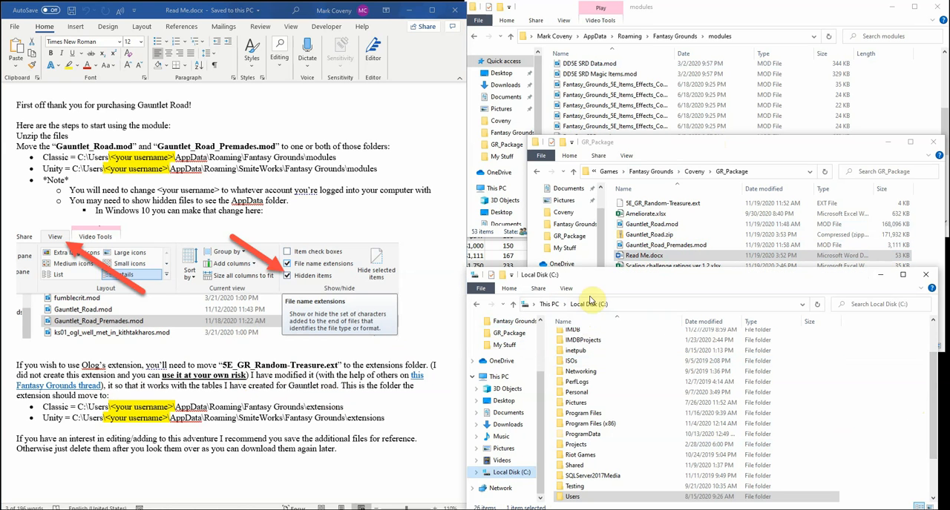
scroll(605, 415, down, 3)
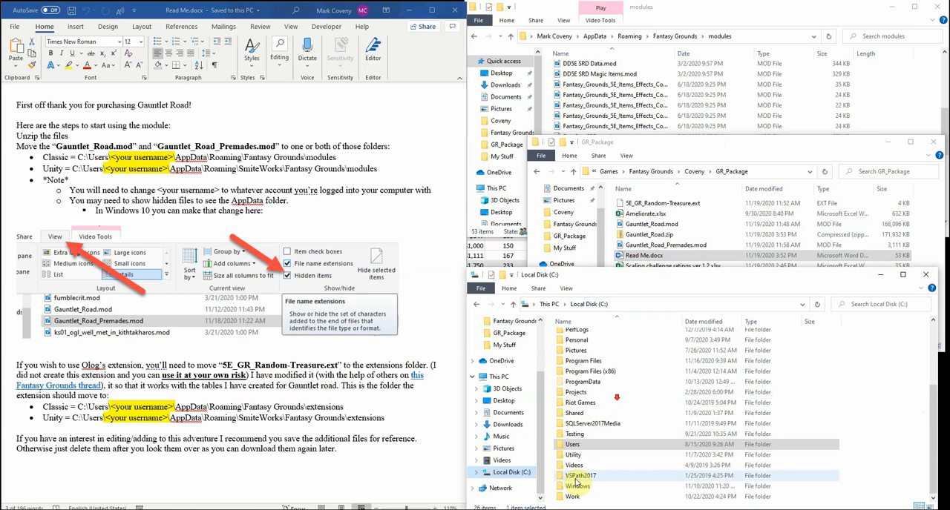
double_click(568, 445)
double_click(574, 359)
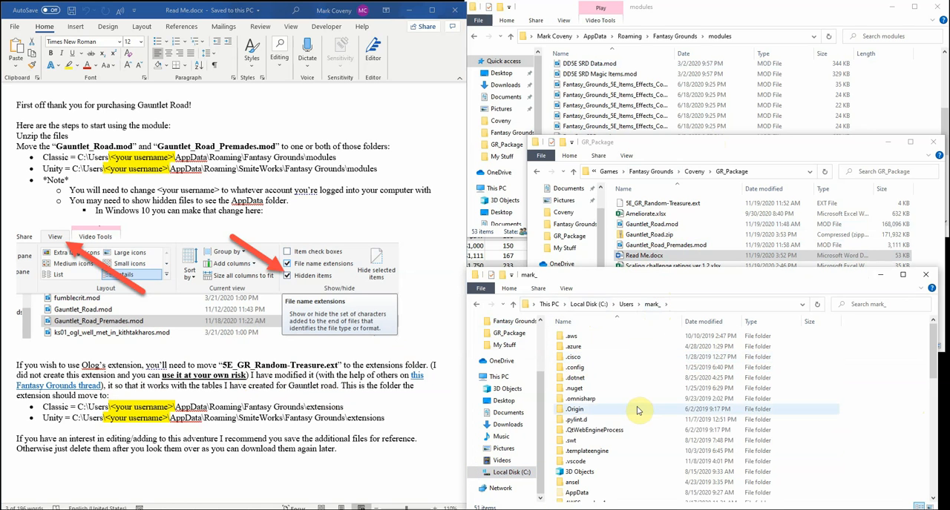
Check the hidden items display option in the user folder and open AppData\Roaming
scroll(634, 408, down, 2)
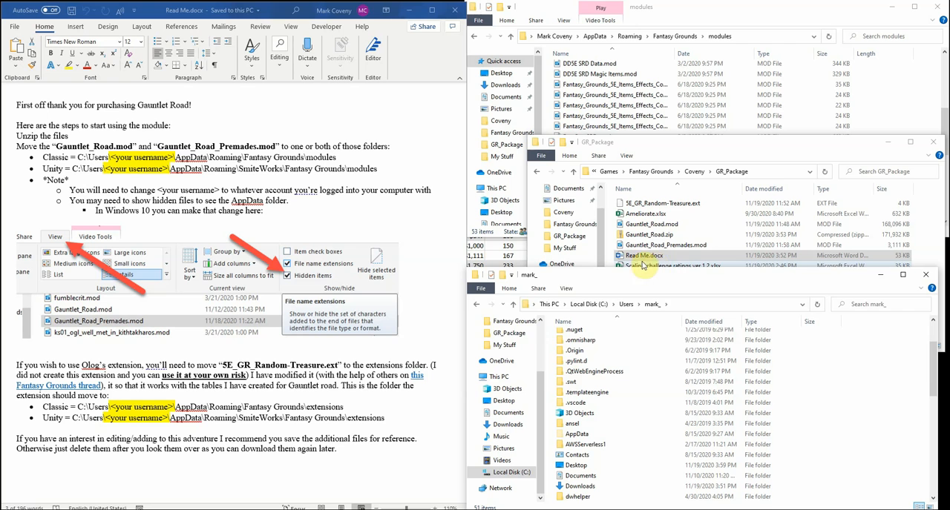
click(566, 288)
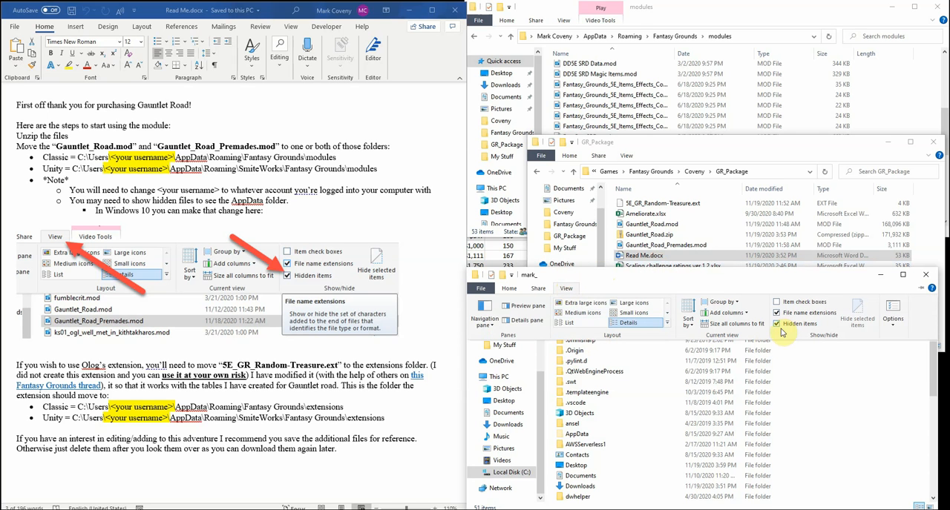
click(576, 435)
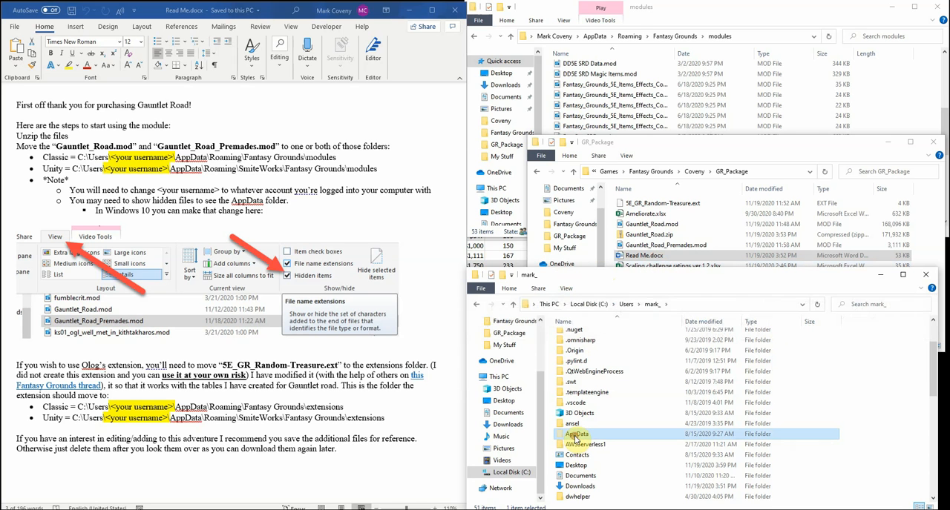
double_click(586, 437)
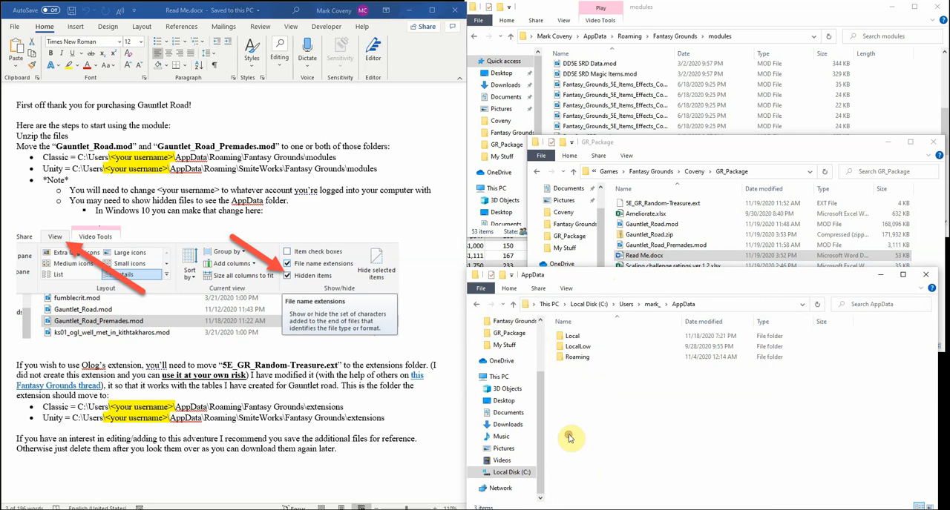
click(575, 357)
double_click(575, 357)
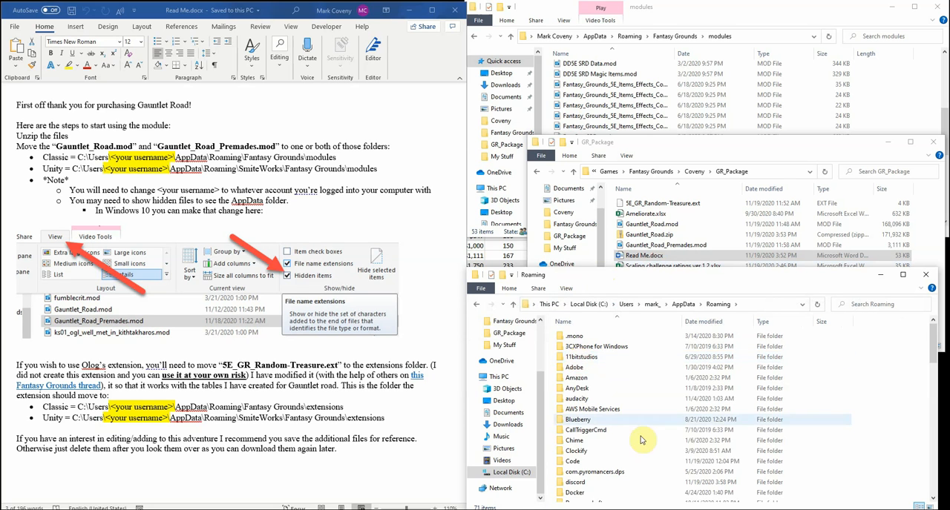
Locate the Classic Fantasy Grounds folder in Roaming, and open the Unity folder SmiteWorks\Fantasy Grounds\modules
scroll(630, 440, down, 4)
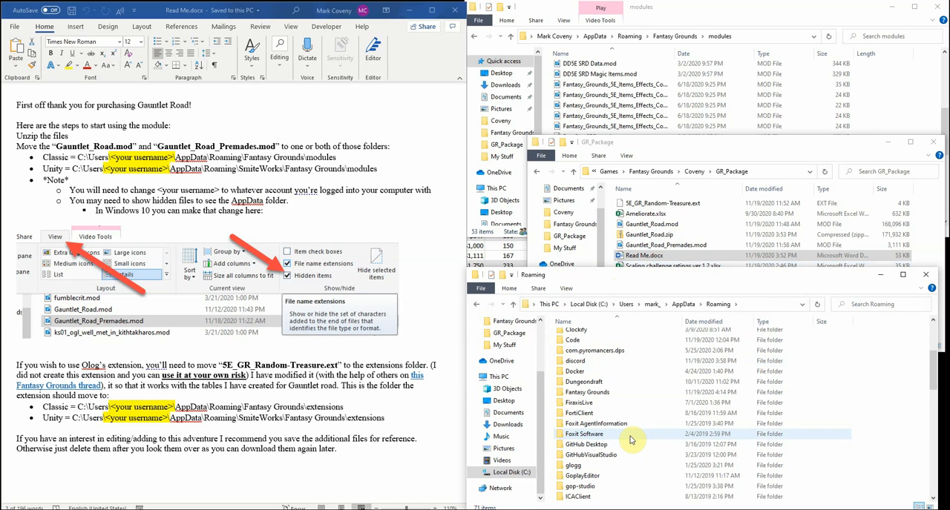
click(608, 392)
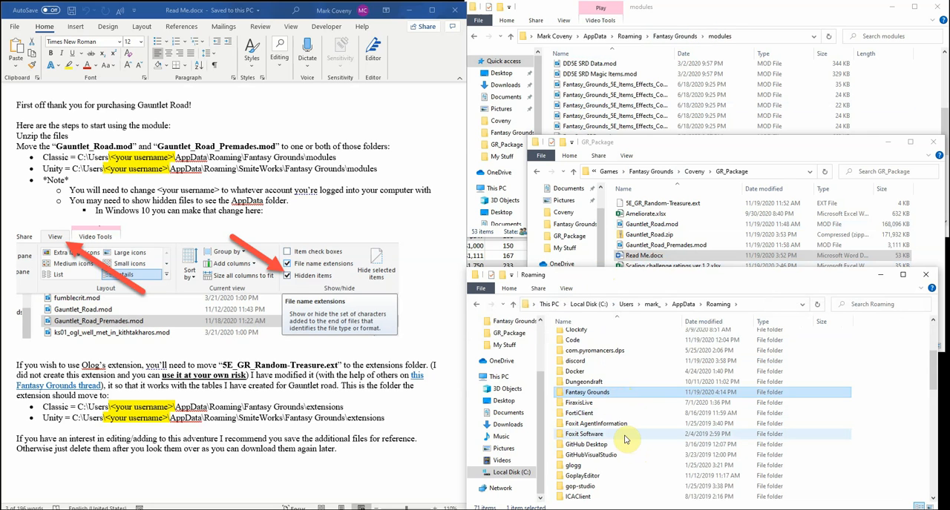
scroll(622, 445, down, 4)
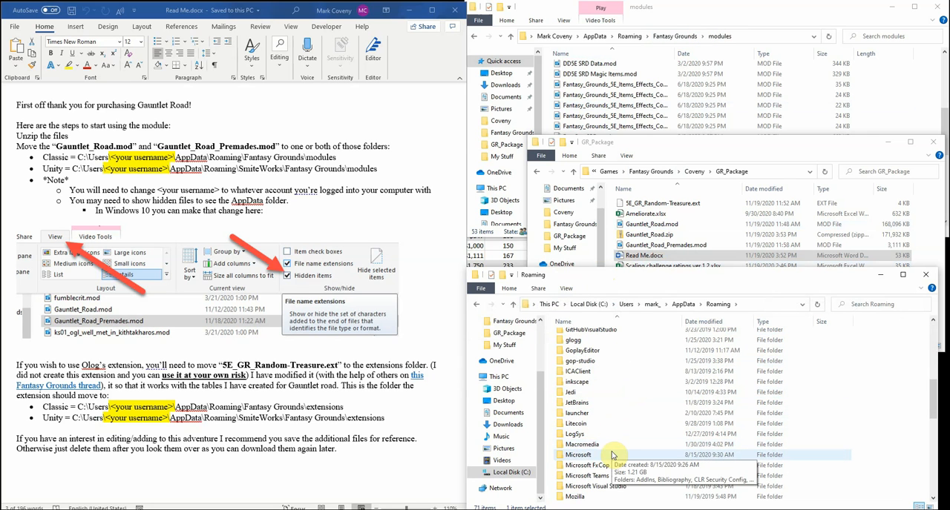
scroll(615, 451, down, 6)
double_click(586, 444)
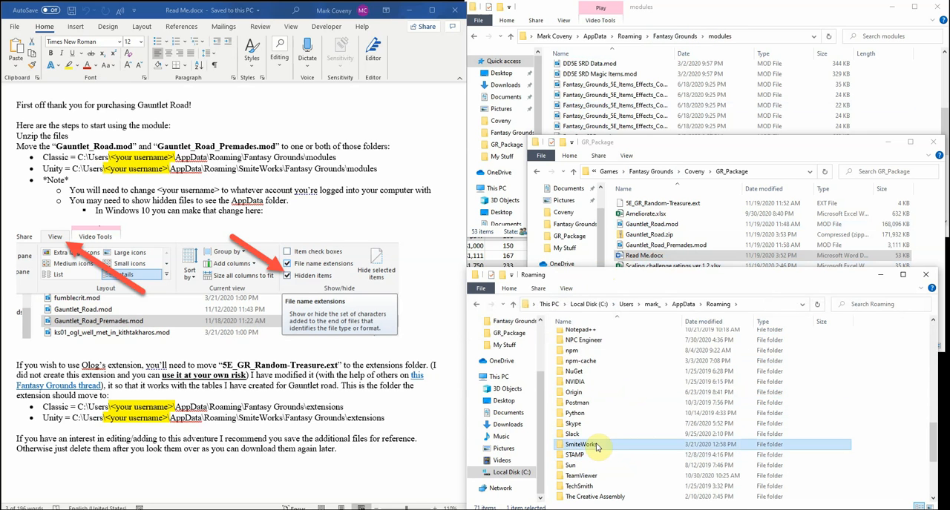
double_click(579, 337)
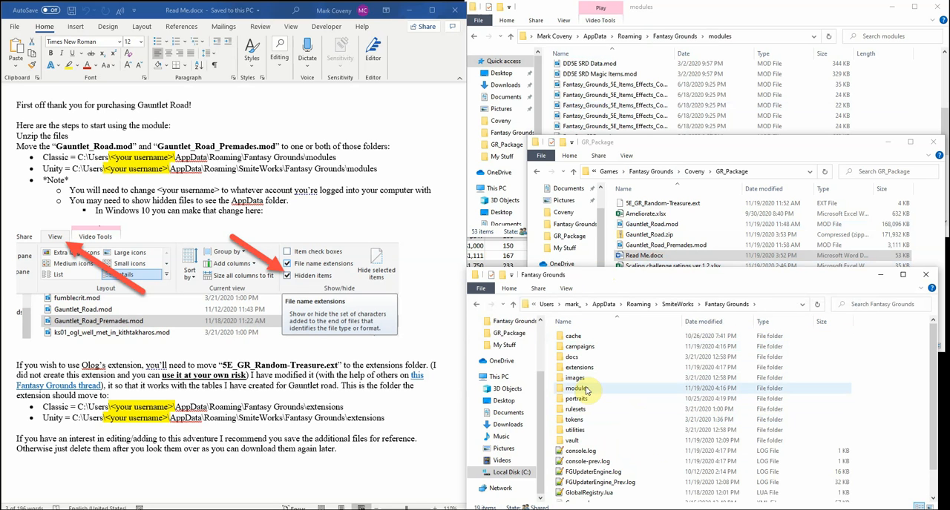
double_click(594, 388)
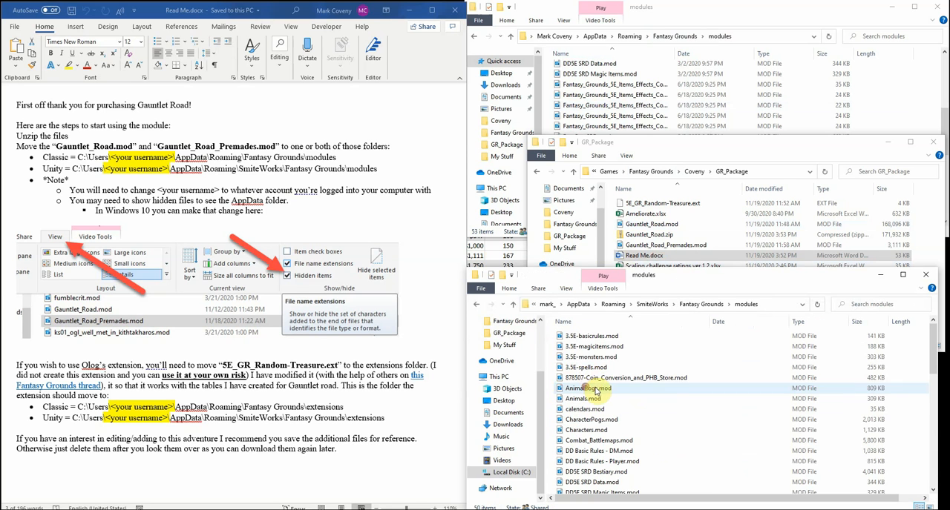
Copy Gauntlet_Road.mod and Gauntlet_Road_Premades.mod from the GR_Package folder
click(729, 152)
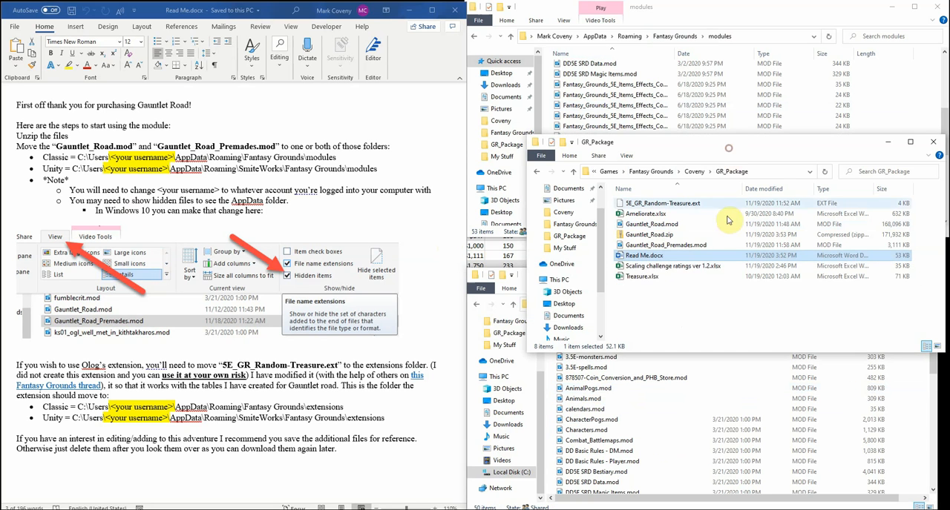
click(671, 226)
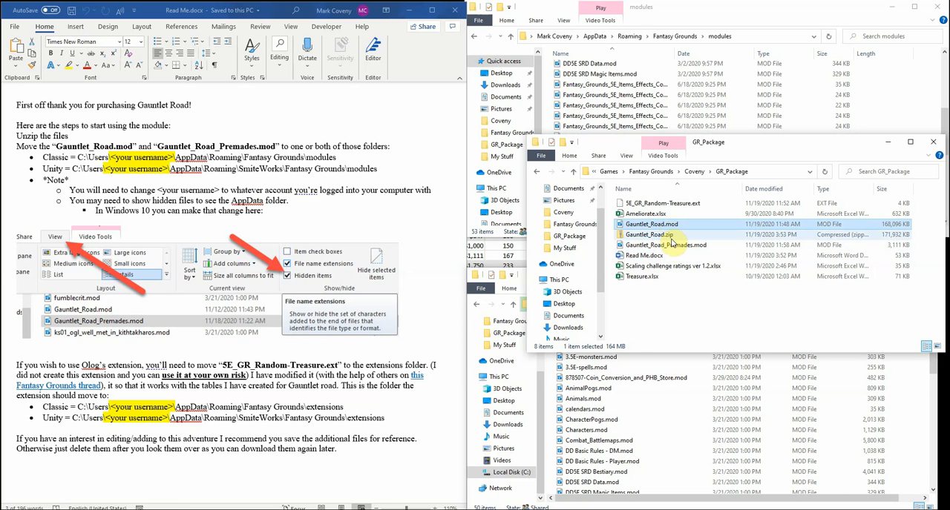
ctrl+click(673, 247)
right_click(673, 247)
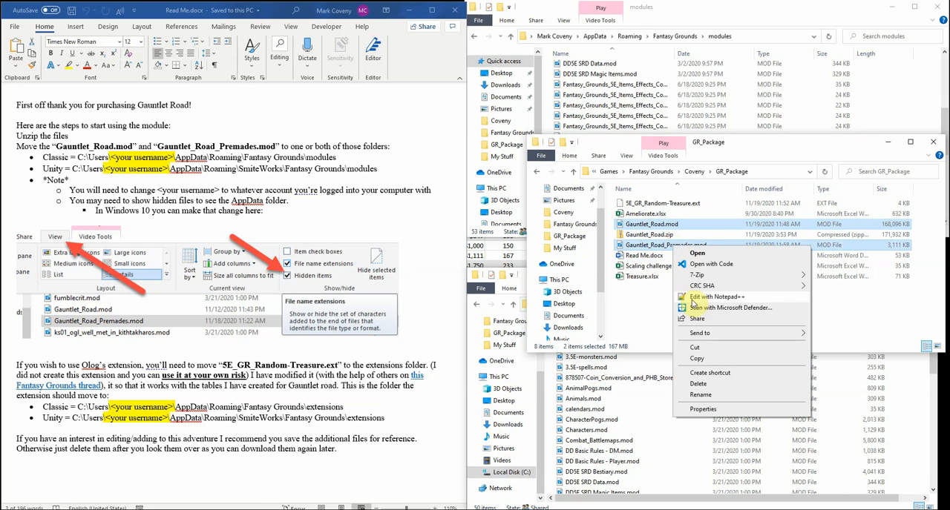
click(701, 362)
Paste the two copied module files into both the Unity and the Classic Fantasy Grounds modules folders
right_click(914, 406)
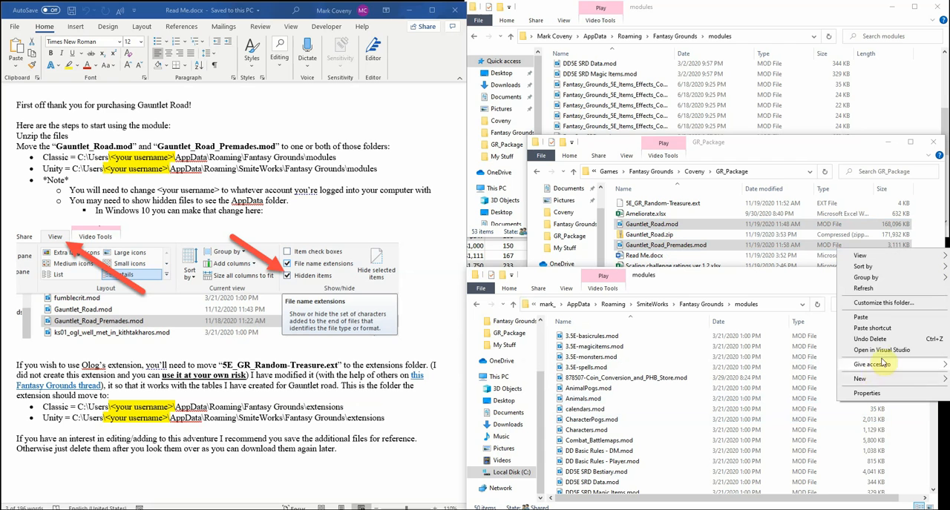
click(865, 318)
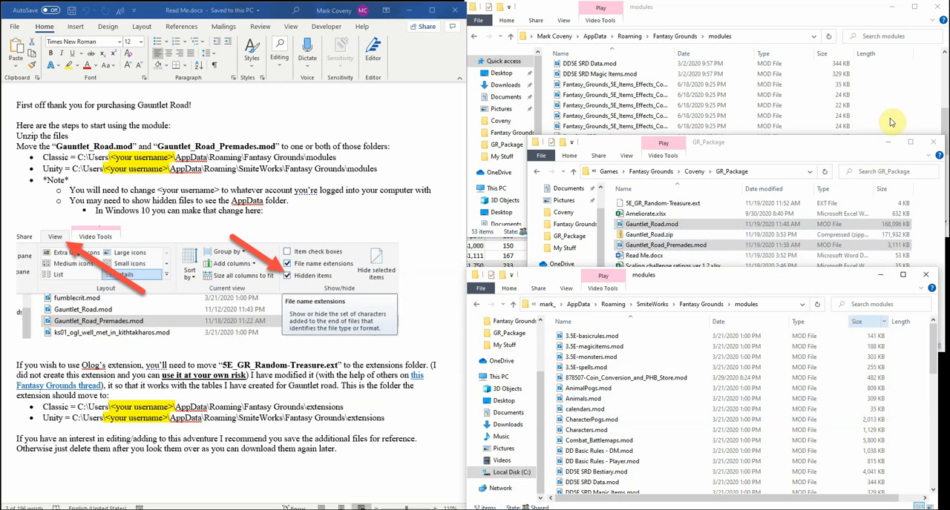
right_click(893, 93)
click(863, 158)
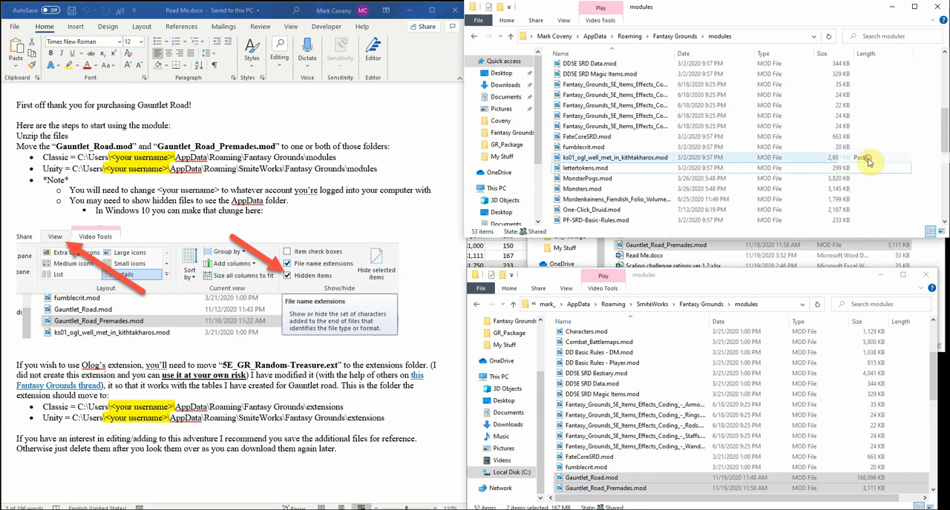
Switch both the Classic and the Unity Fantasy Grounds windows from modules to their extensions folders
click(676, 37)
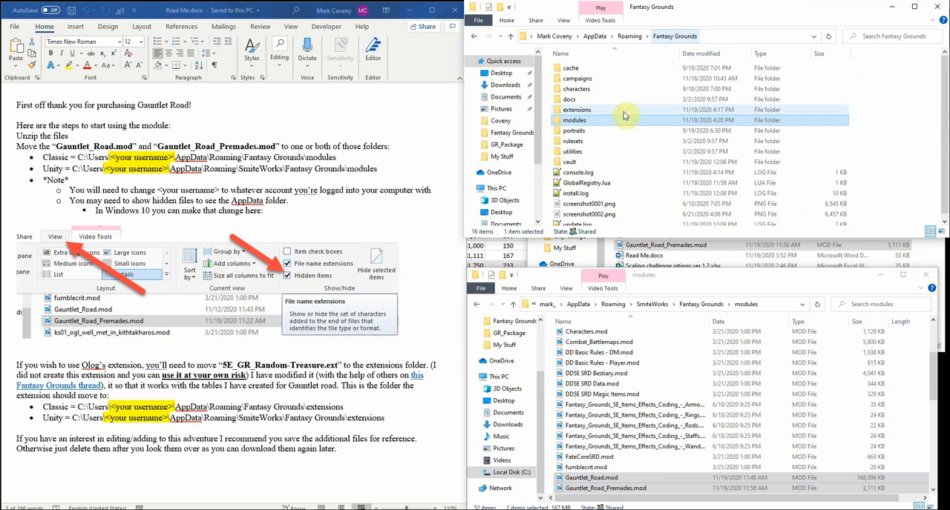
double_click(580, 109)
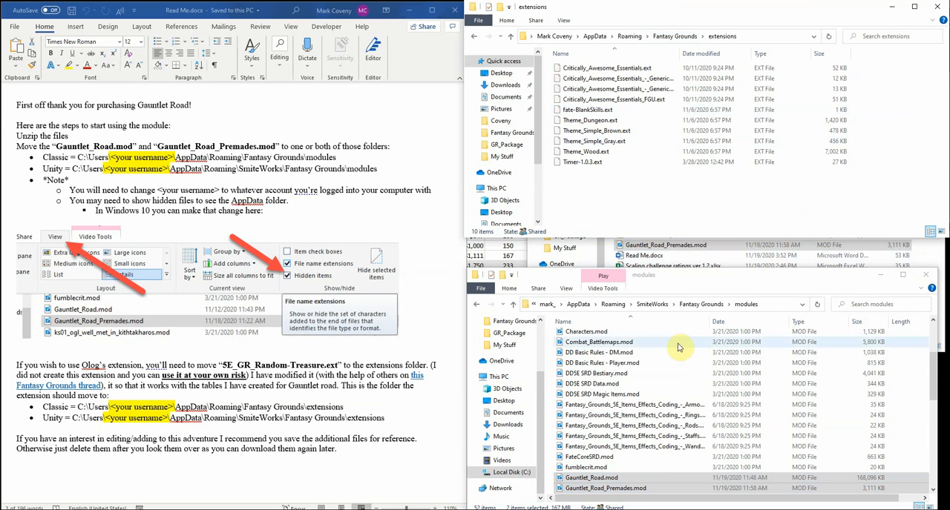
click(699, 304)
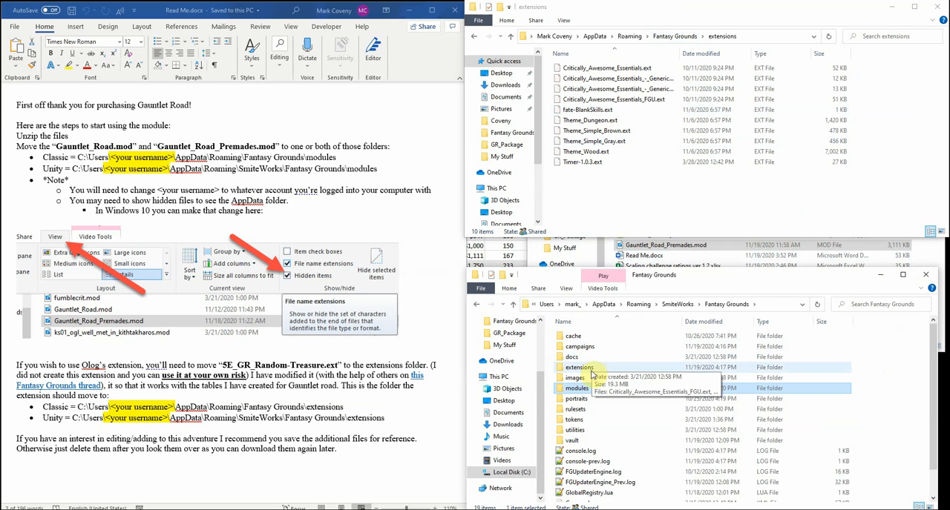
click(586, 370)
double_click(586, 369)
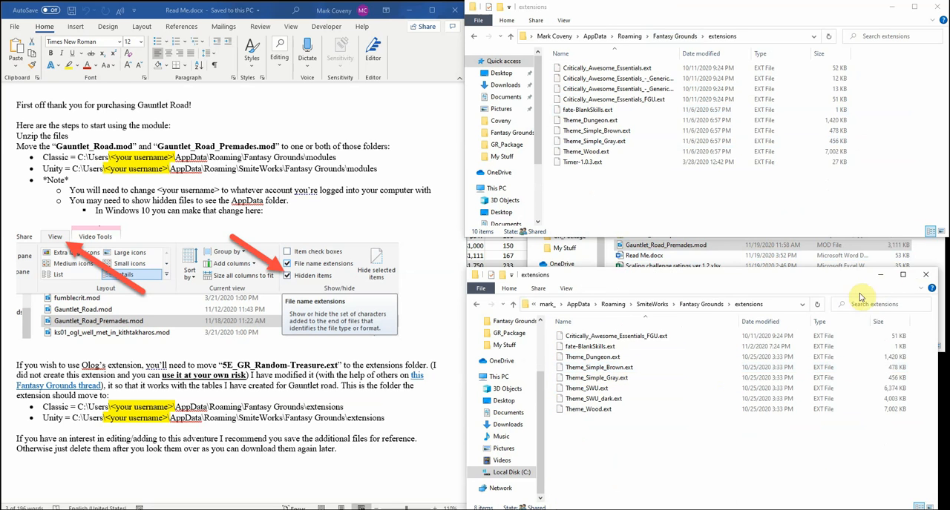
Copy 5E_GR_Random-Treasure.ext from GR_Package into both the Classic and the Unity extensions folders
click(930, 256)
click(660, 203)
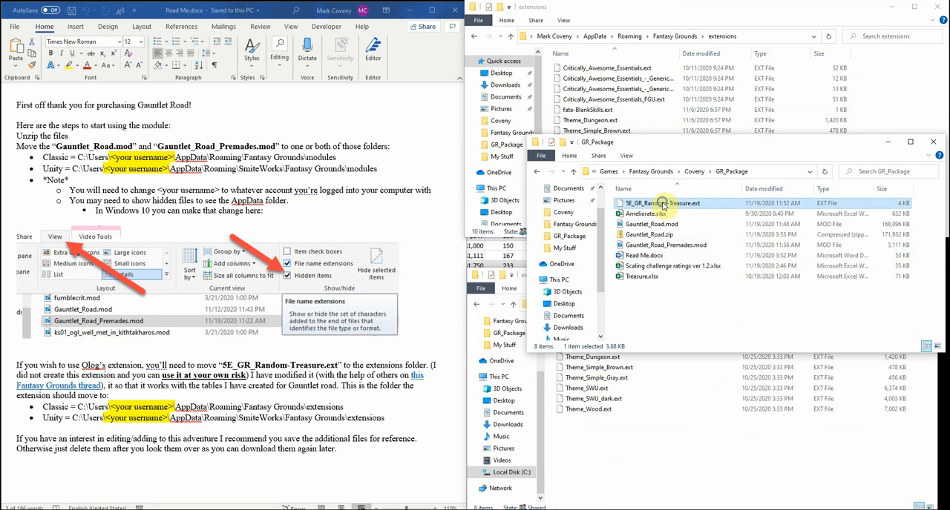
right_click(664, 203)
click(686, 337)
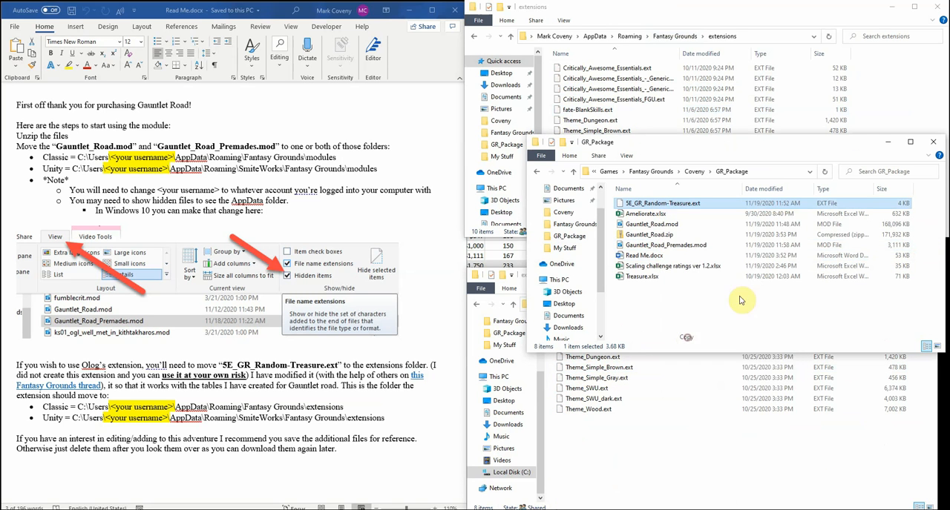
right_click(874, 102)
click(861, 170)
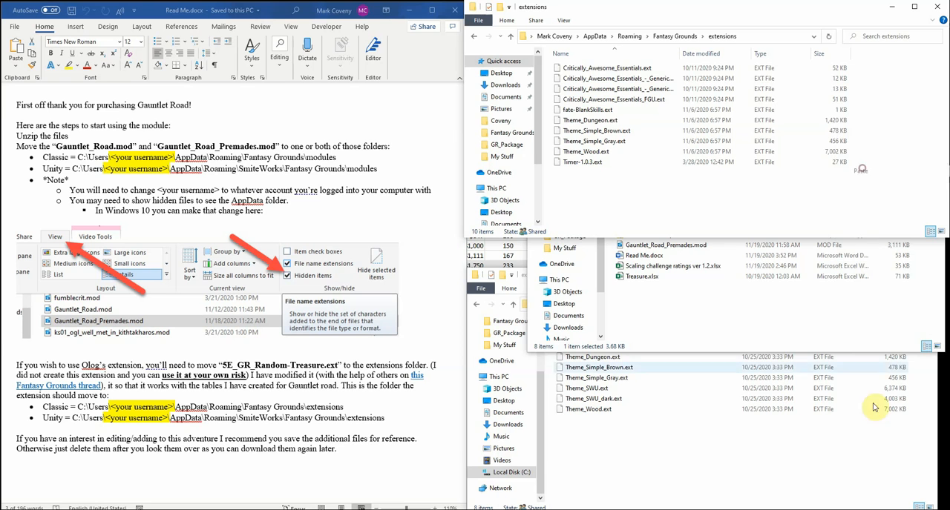
right_click(865, 458)
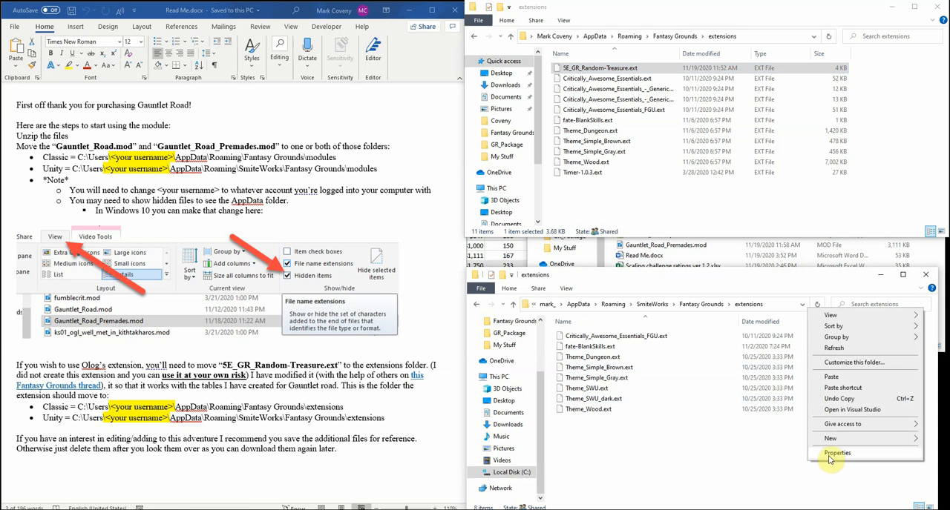
click(832, 376)
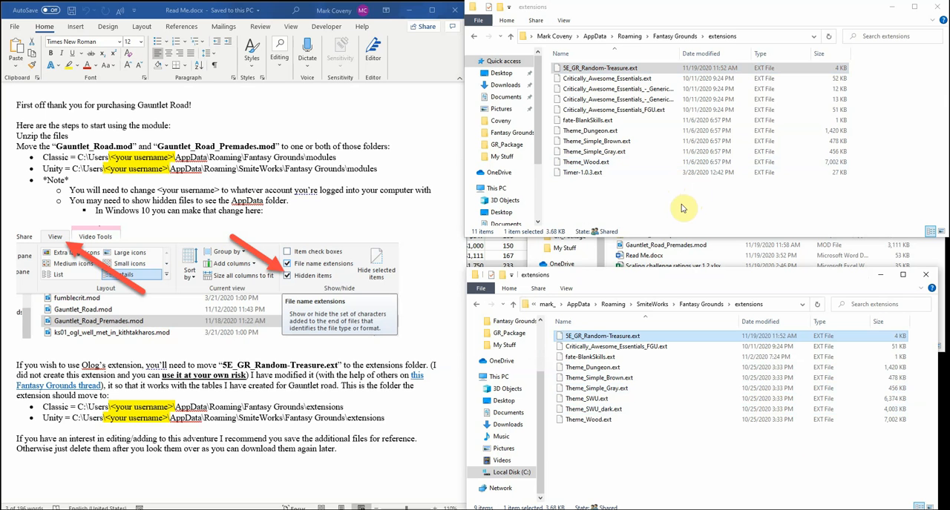
Minimize the Read Me document and both extensions windows, and select Ameliorate.xlsx in GR_Package
click(409, 17)
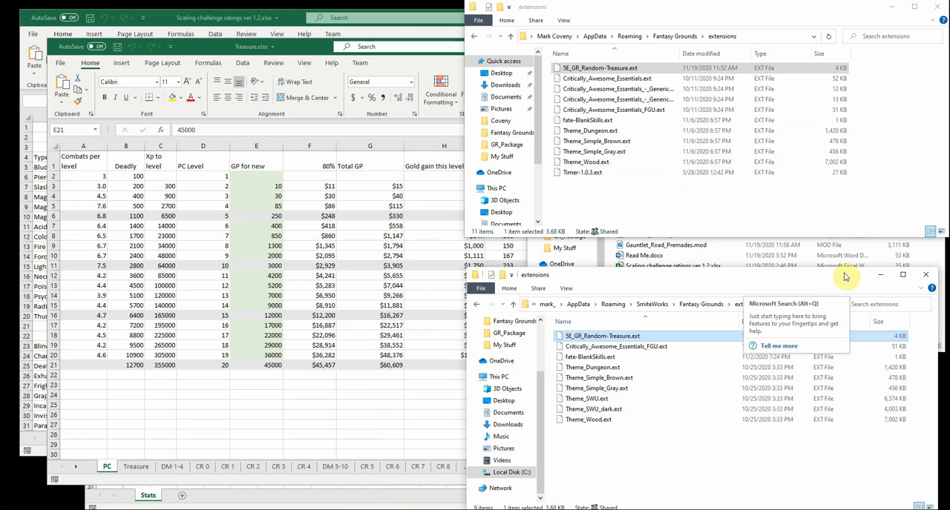
click(880, 275)
click(892, 7)
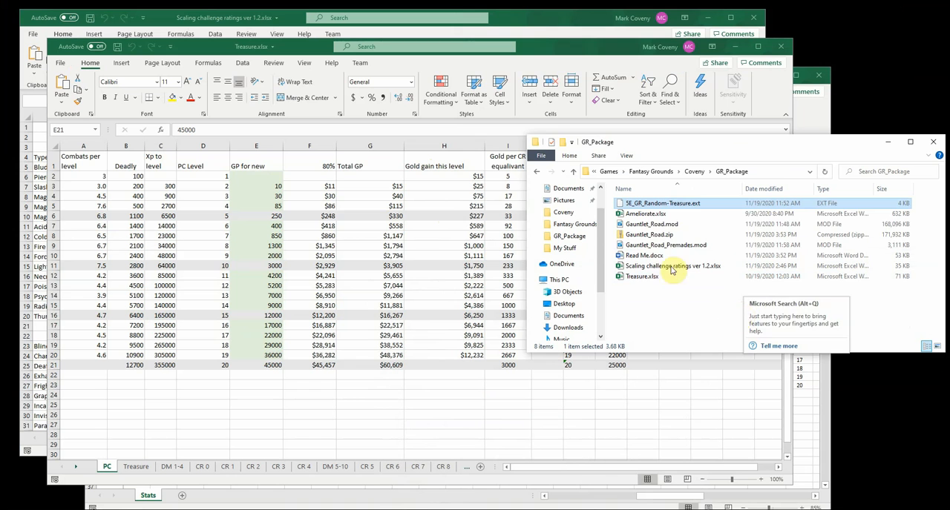
click(649, 213)
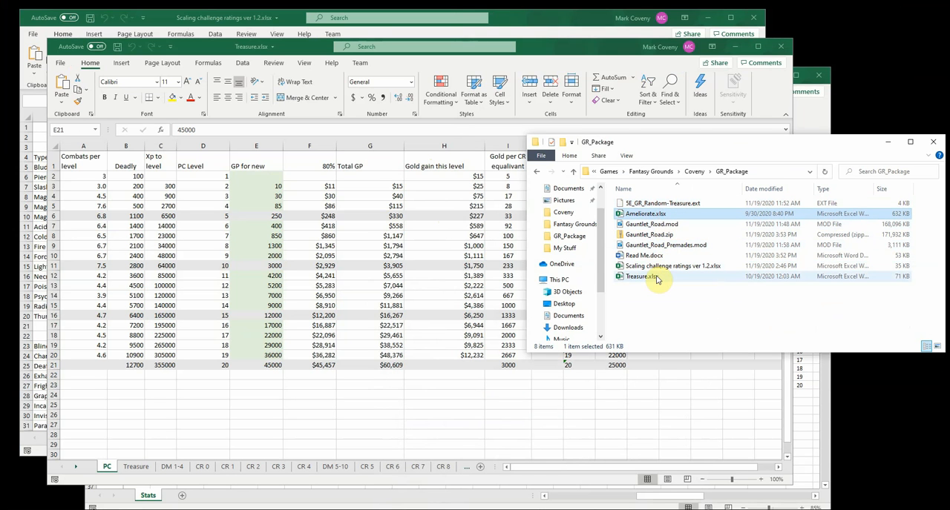
Bring Ameliorate.xlsx to the front with GR_Package minimized, and examine the Impaler stats for CR 1 to 20
click(830, 116)
click(886, 147)
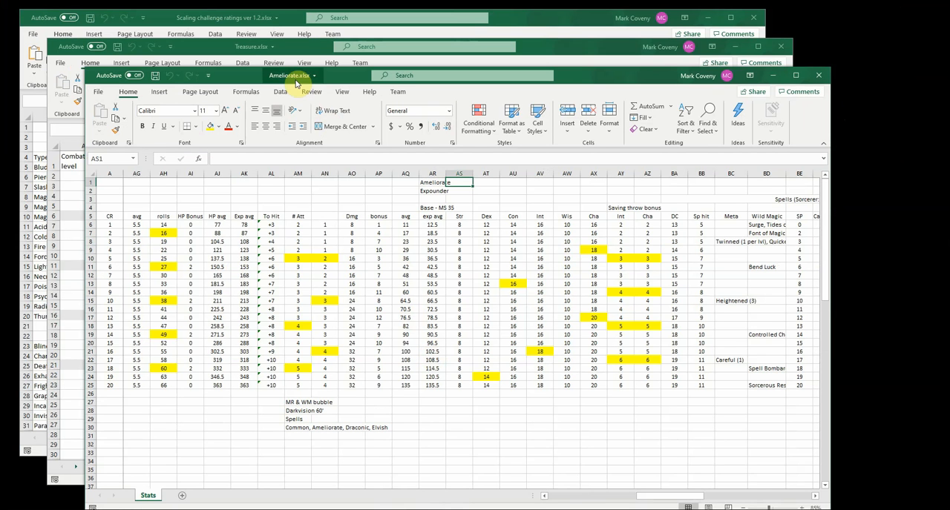
click(571, 496)
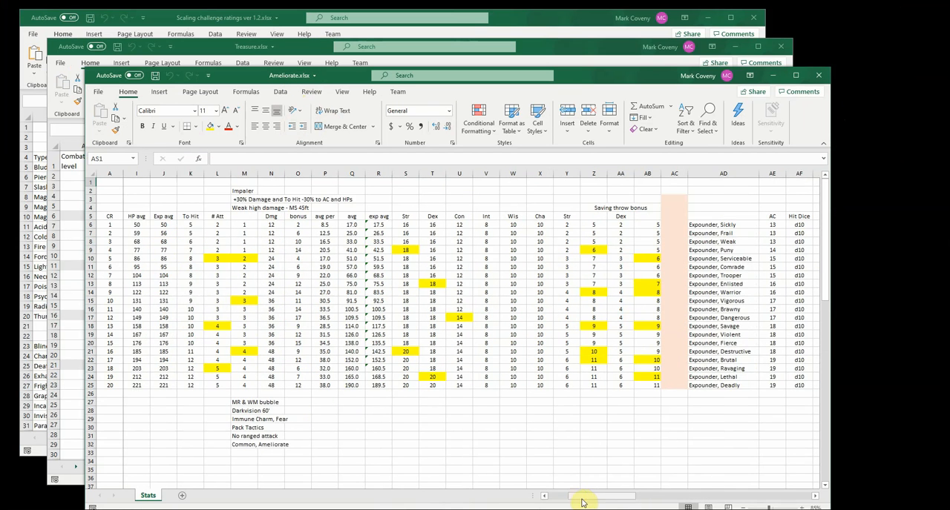
drag(580, 498, 547, 497)
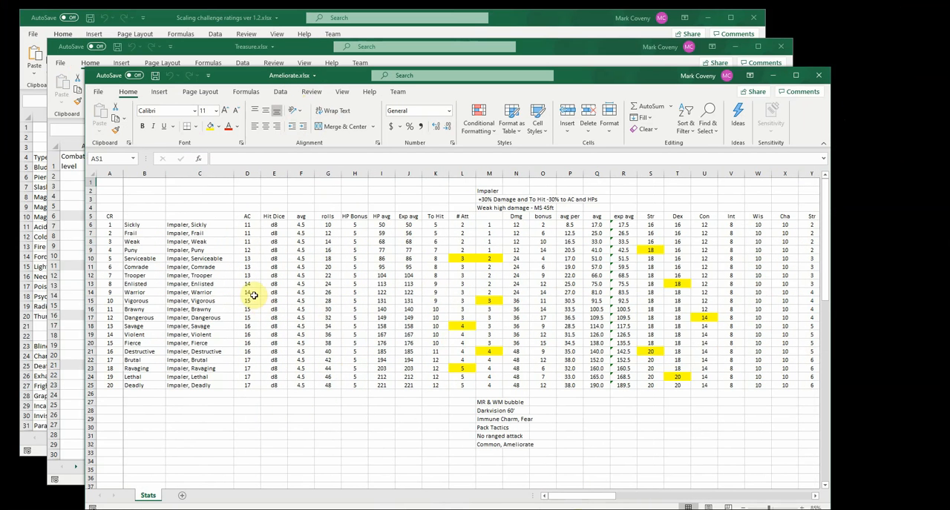
drag(111, 226, 110, 386)
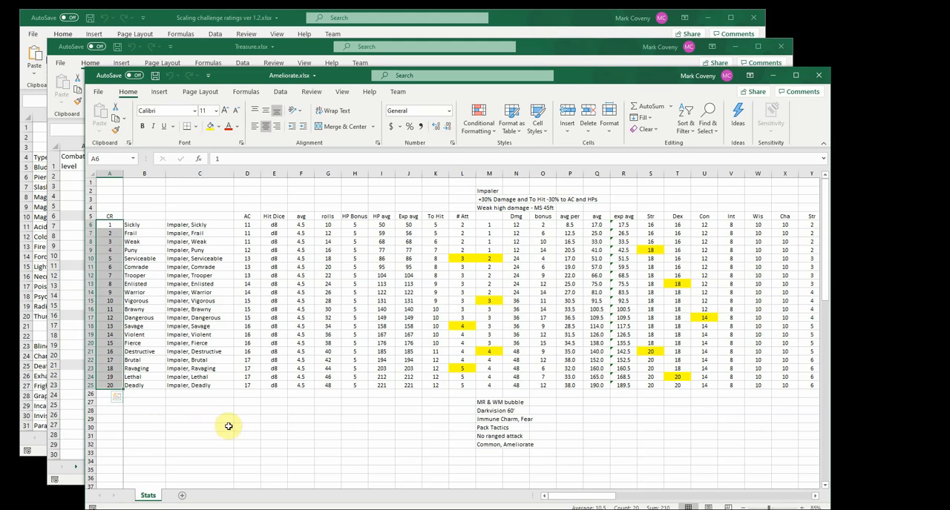
click(139, 224)
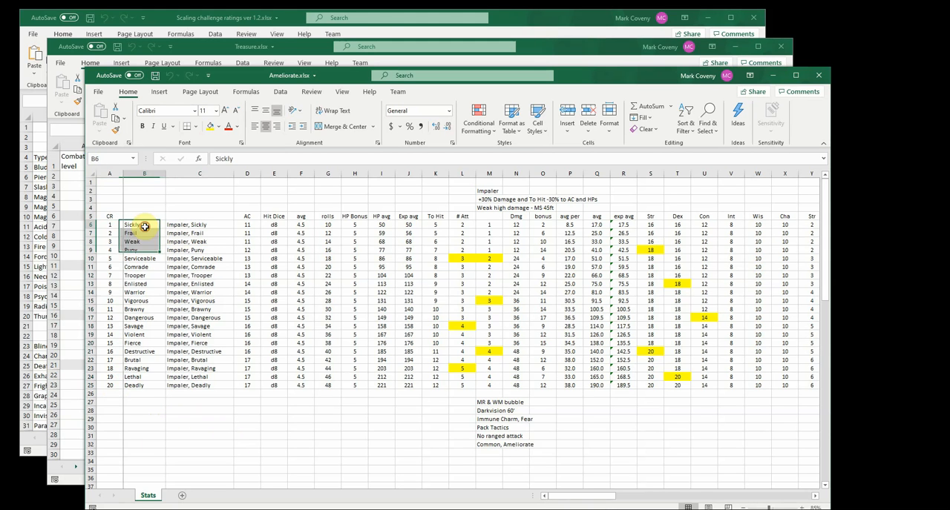
click(181, 225)
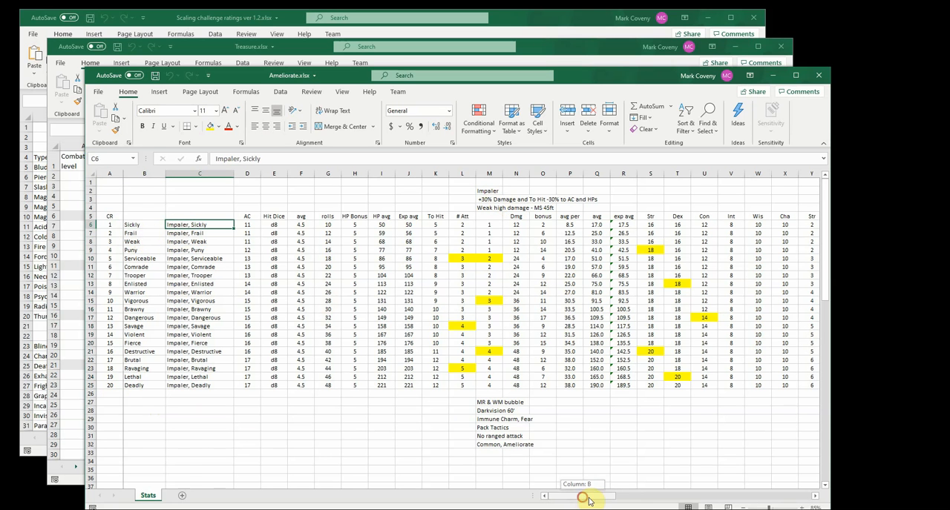
Examine the Expounder and Tanker stat blocks further along the Stats sheet
drag(588, 502, 643, 392)
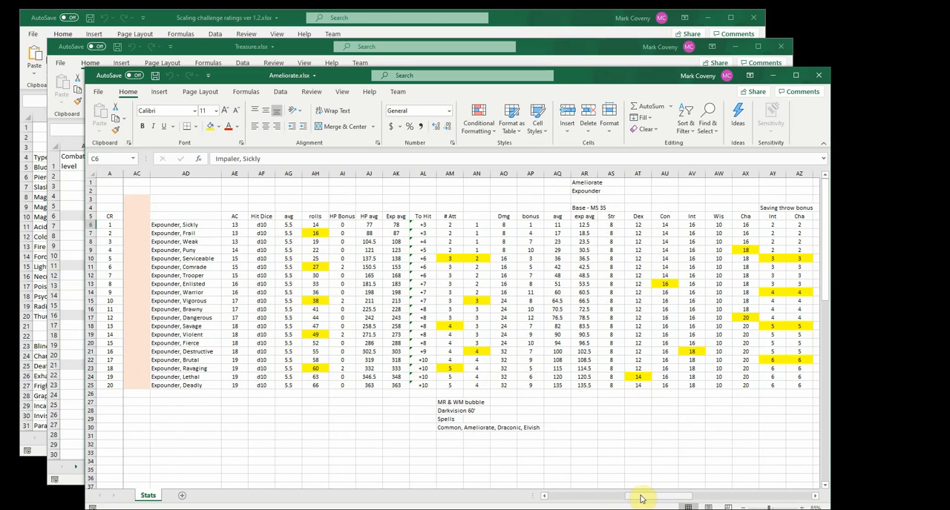
drag(641, 499, 764, 502)
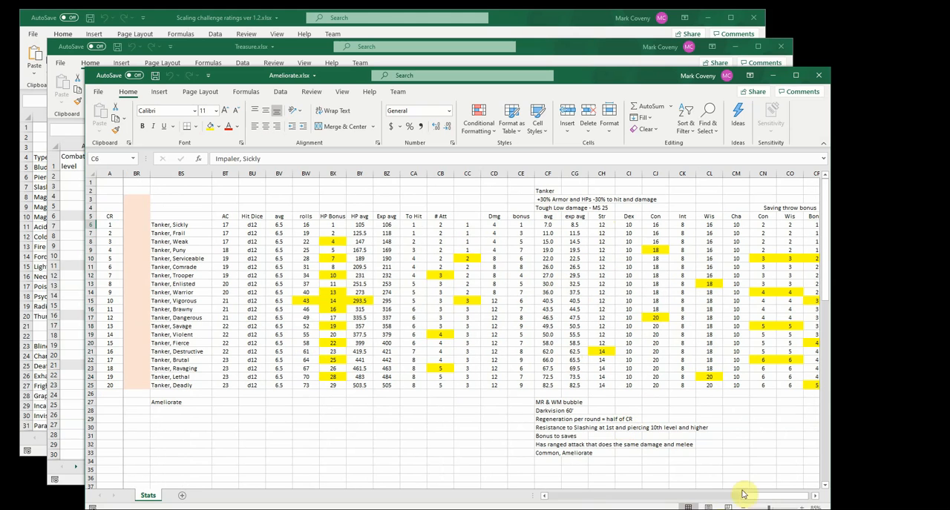
click(304, 299)
click(520, 301)
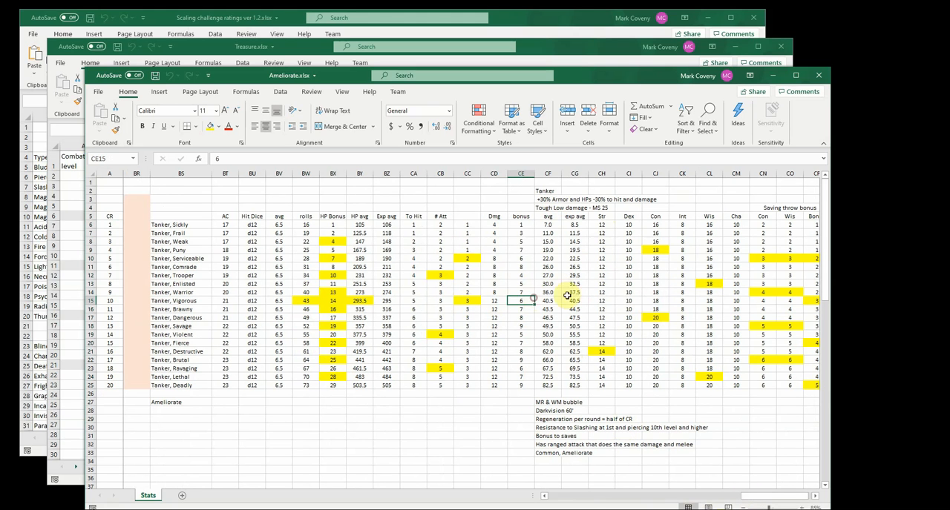
click(735, 292)
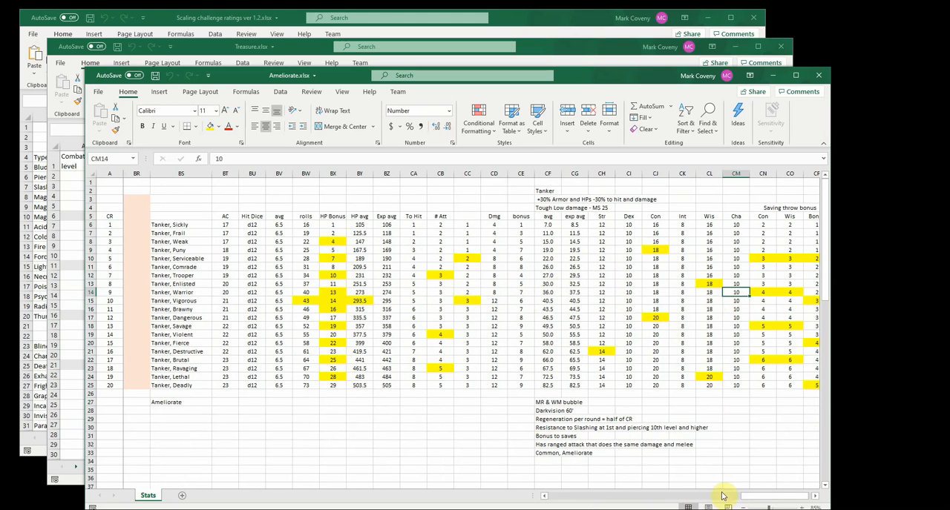
Examine the Dungeon Master's Guide page 274 monster statistics table below the Impaler block, and return to the sheet's beginning
drag(688, 502, 556, 498)
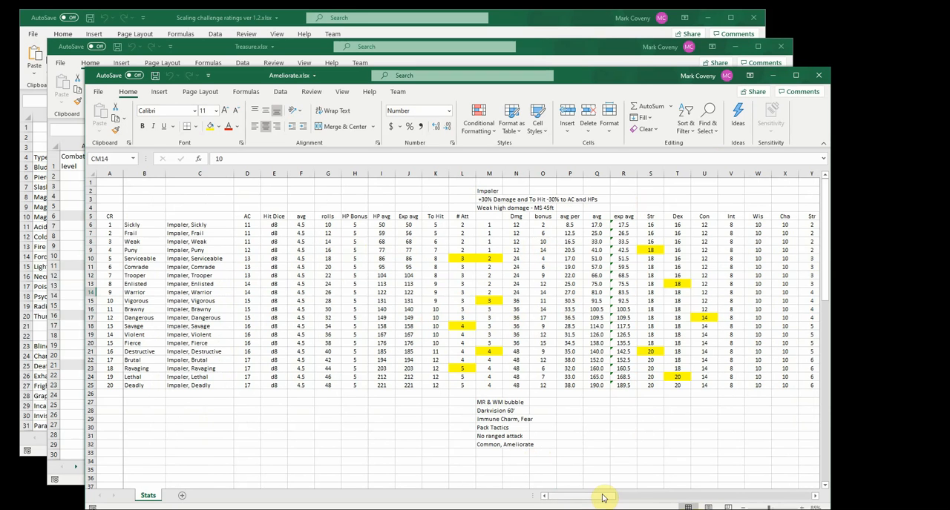
drag(602, 498, 579, 500)
scroll(377, 406, down, 7)
scroll(376, 406, down, 5)
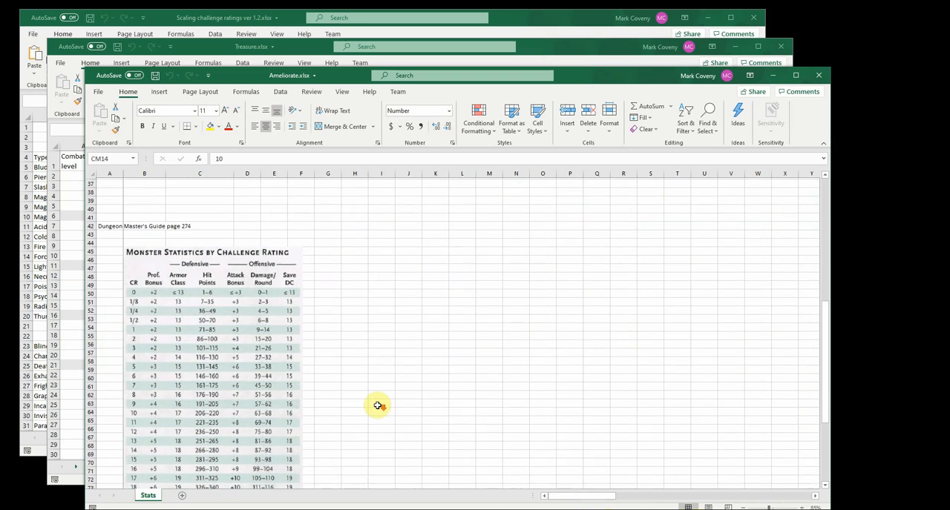
click(196, 223)
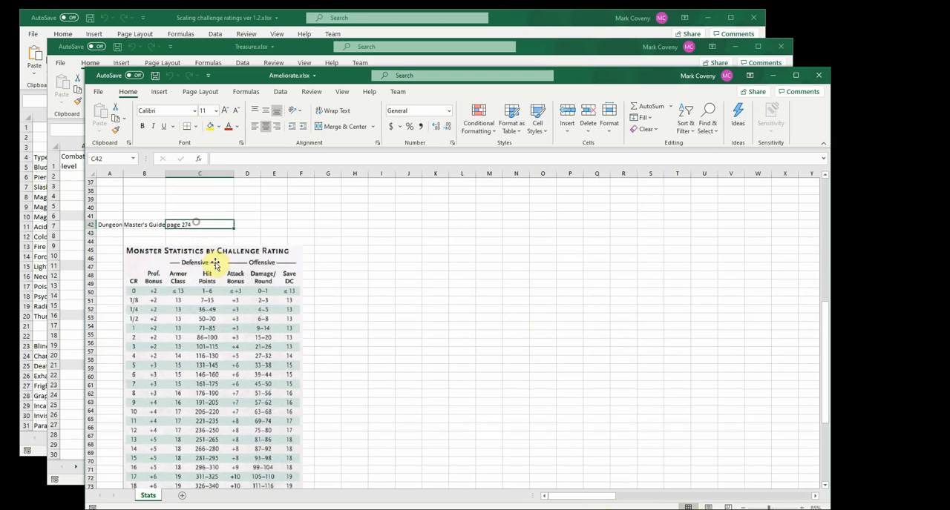
scroll(231, 360, down, 6)
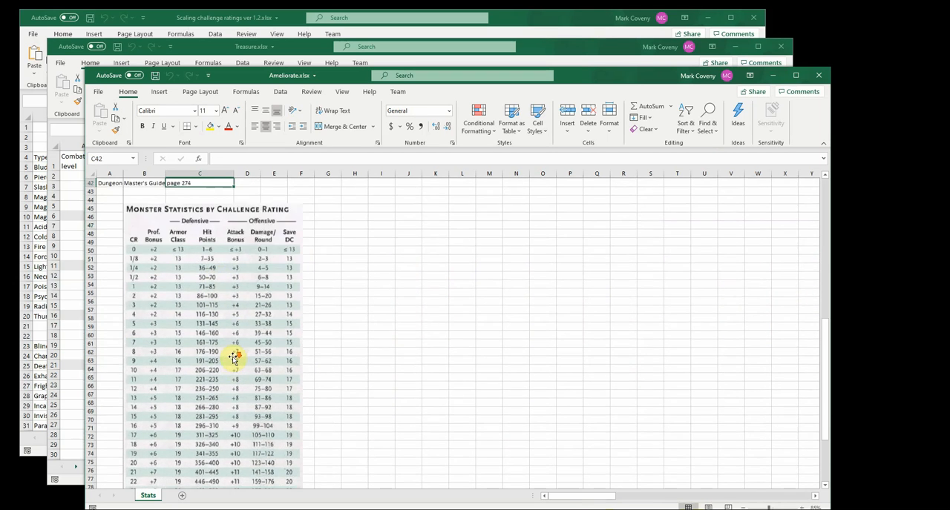
scroll(232, 359, up, 4)
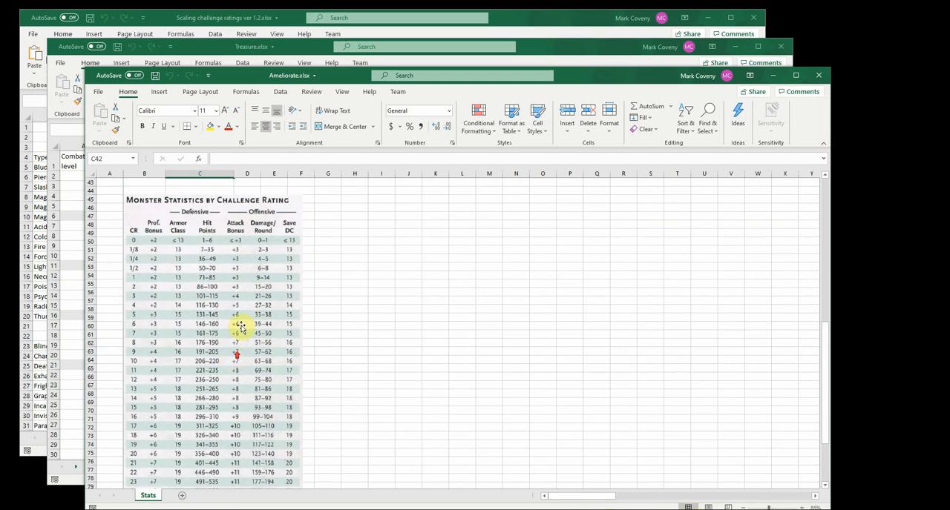
scroll(233, 316, up, 14)
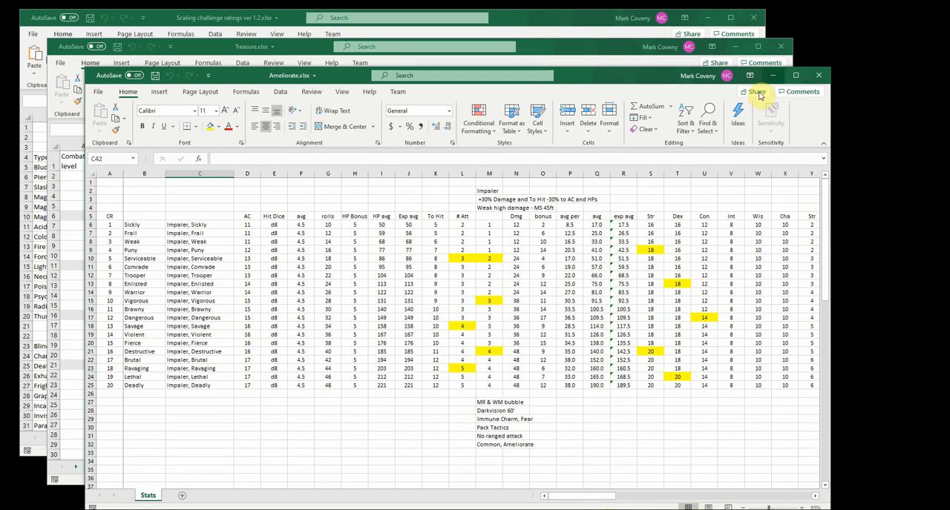
Minimize Ameliorate.xlsx and examine the Total GP and GP for new columns on the PC sheet of Treasure.xlsx
click(771, 76)
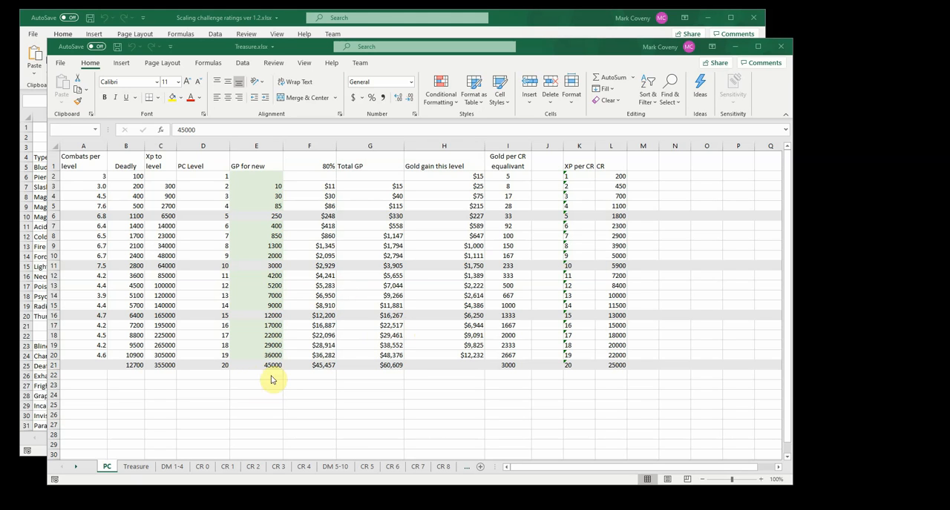
click(388, 363)
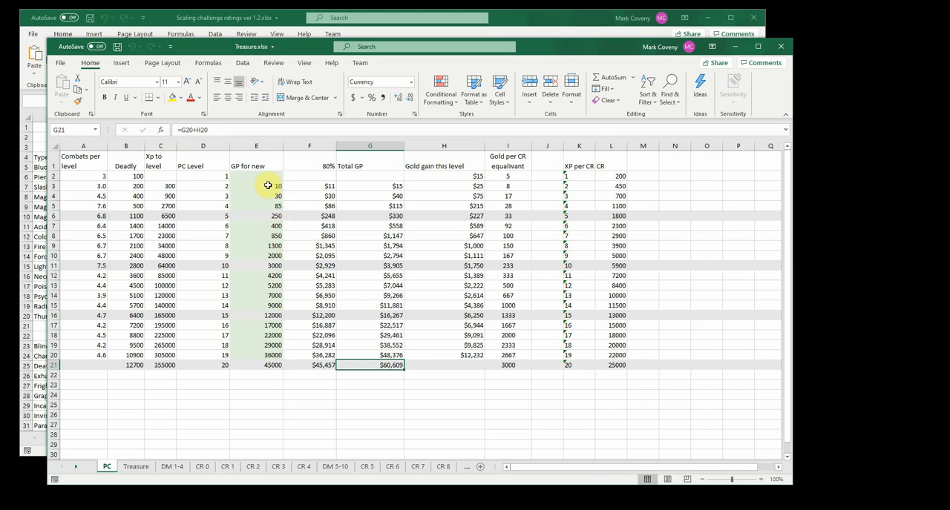
drag(268, 185, 266, 364)
click(266, 364)
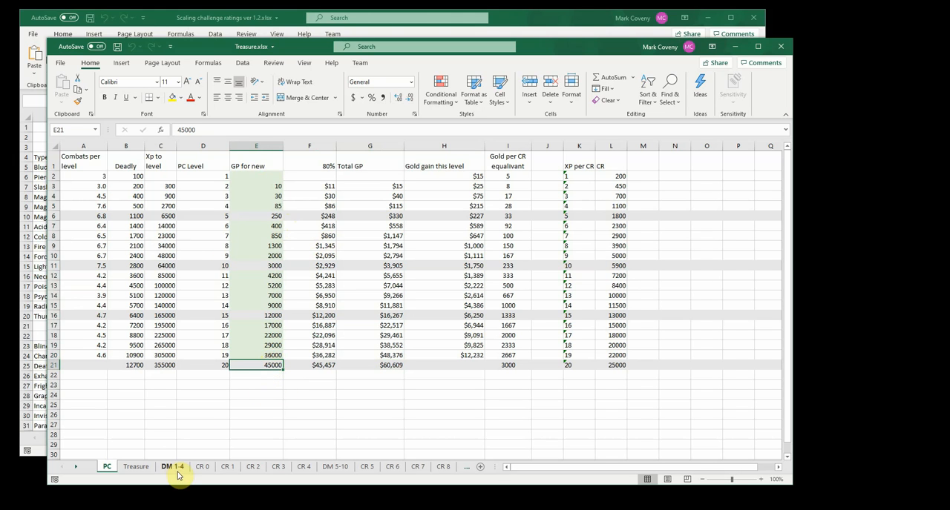
Examine the Dungeon Masters Guide campaign gold figures on the Treasure sheet, and the DM 1-4 and CR 0 sheets
click(152, 469)
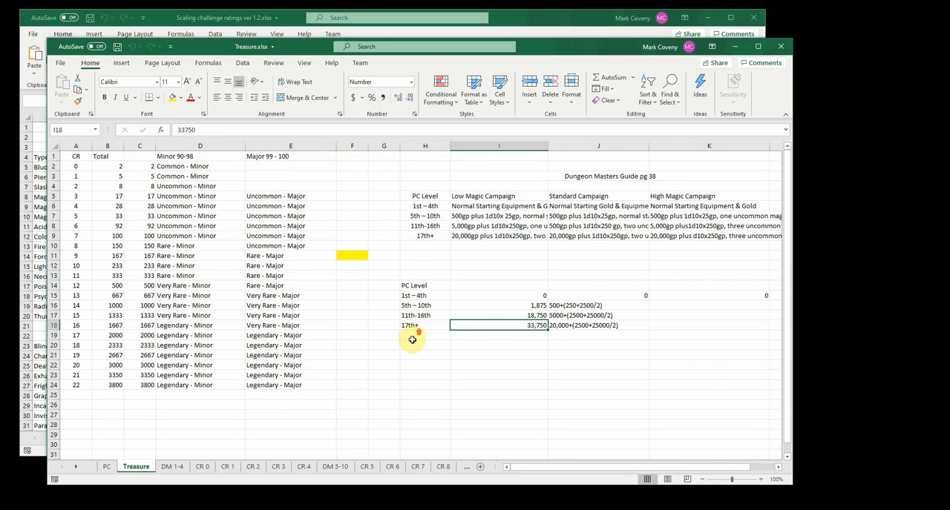
click(628, 178)
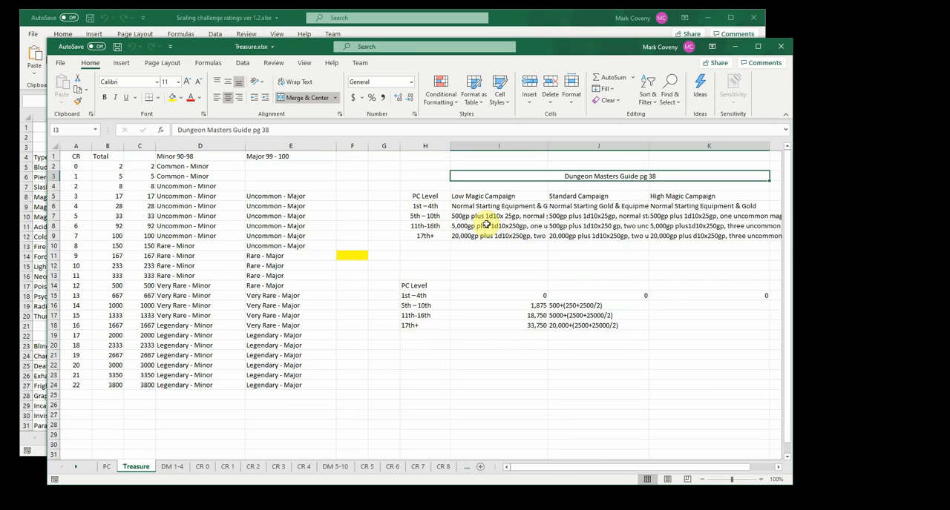
drag(457, 298, 469, 353)
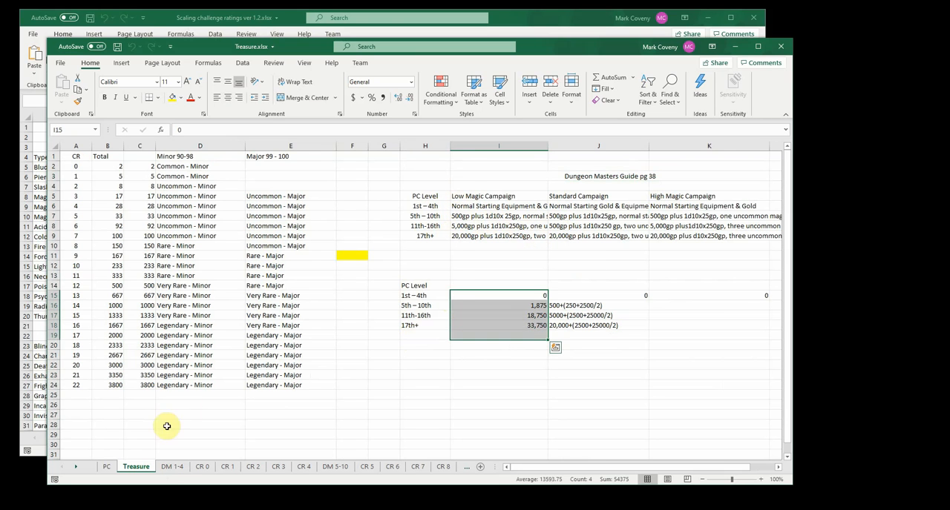
click(172, 467)
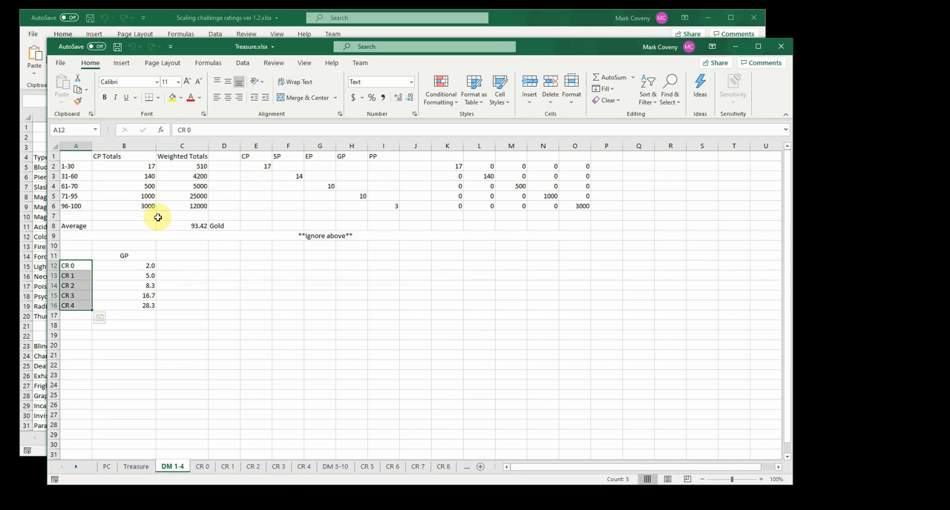
click(203, 467)
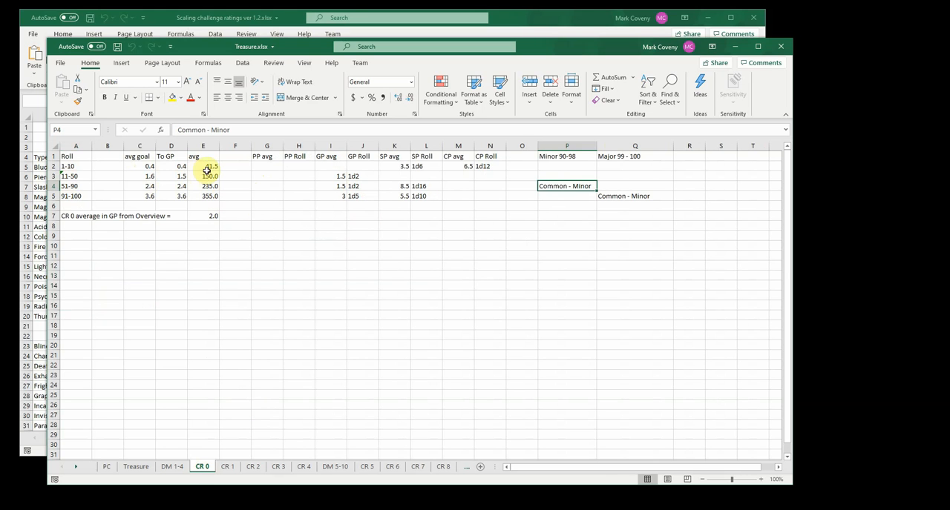
Return to the PC sheet and examine the gold gain this level, gold per CR and combats per level columns
click(108, 468)
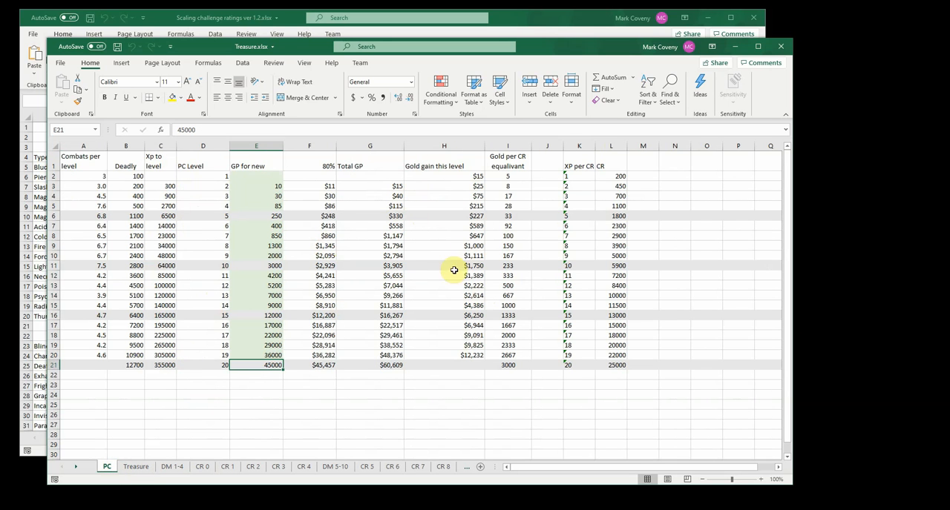
drag(475, 215, 468, 355)
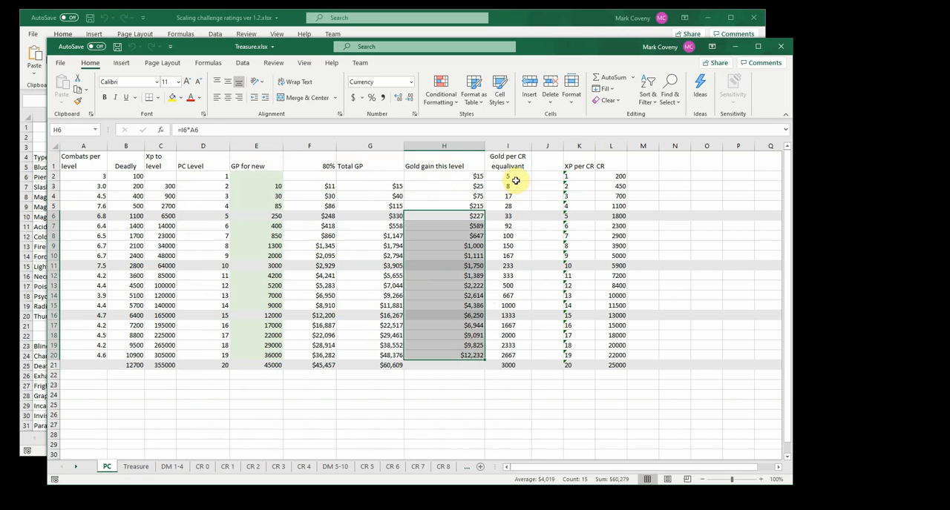
drag(513, 177, 515, 365)
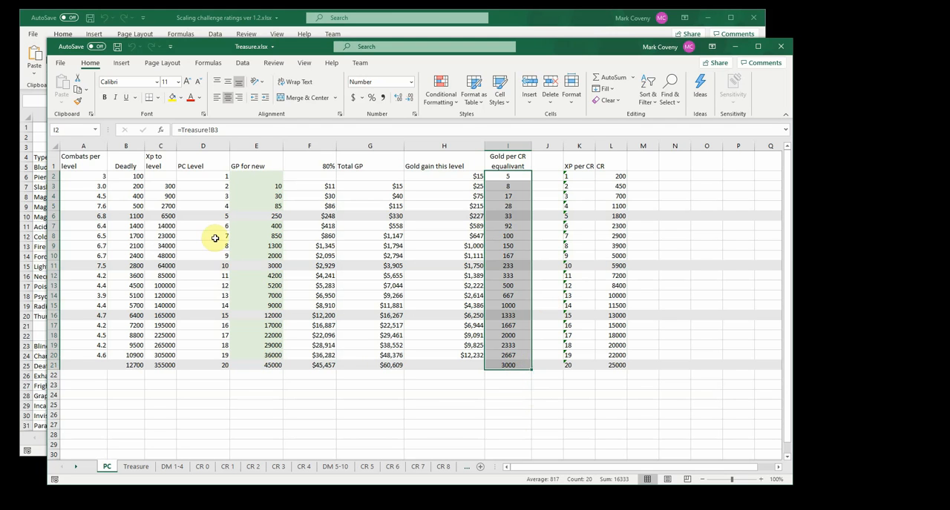
click(85, 176)
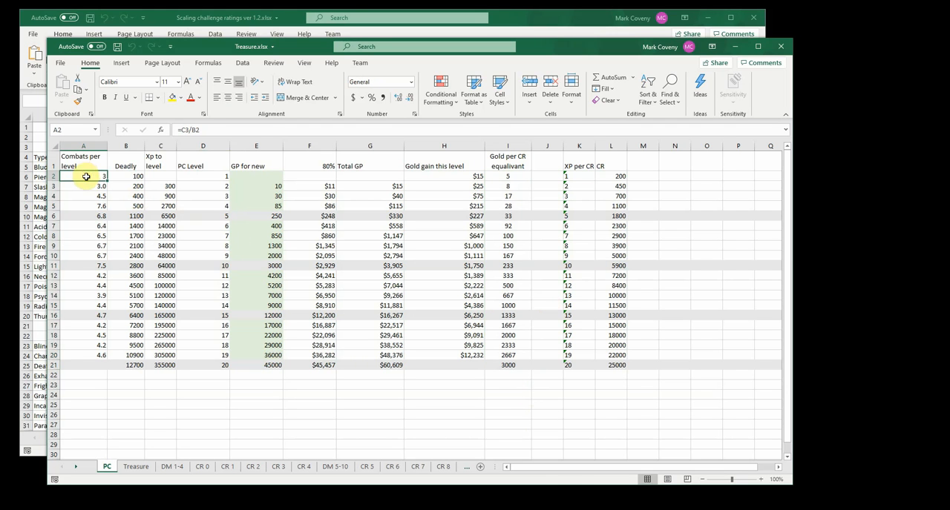
drag(88, 207, 89, 261)
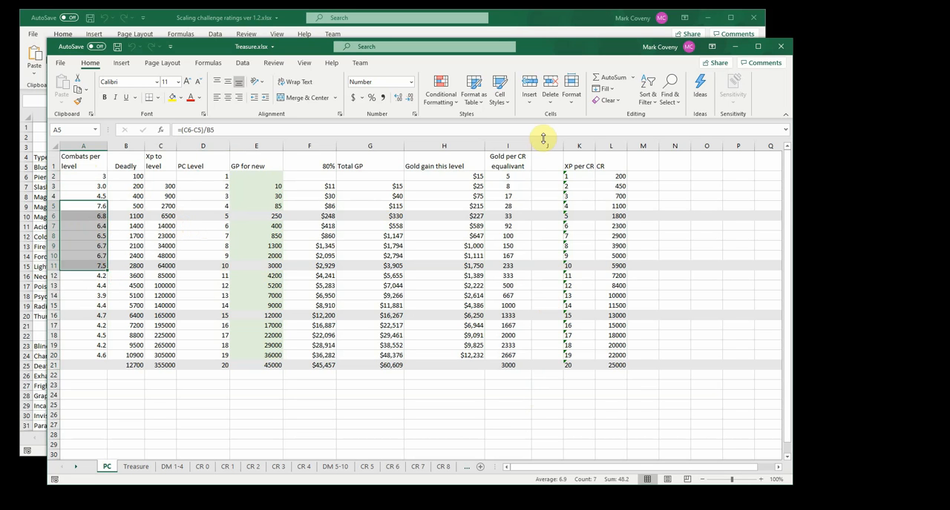
Minimize Treasure.xlsx and examine the encounter difficulty table and its side notes on the Reference sheet of Scaling challenge ratings ver 1.2.xlsx
click(733, 48)
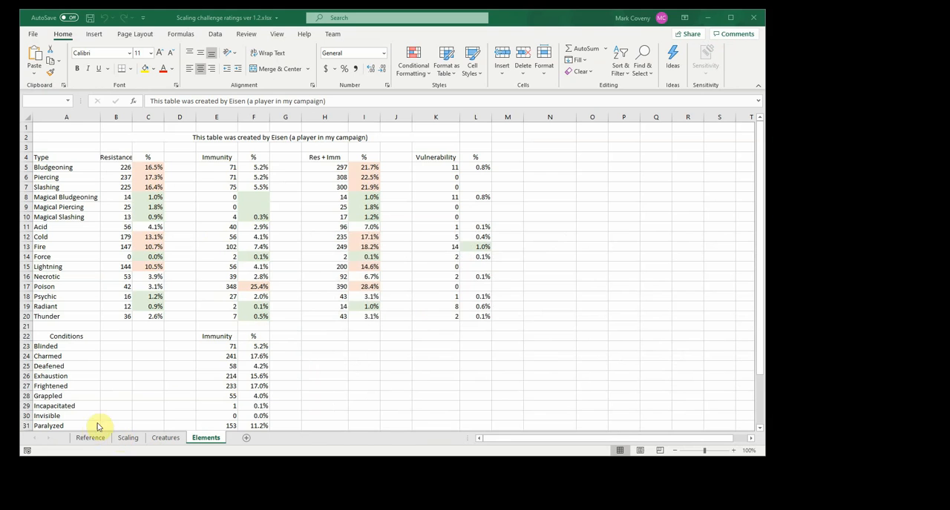
click(91, 438)
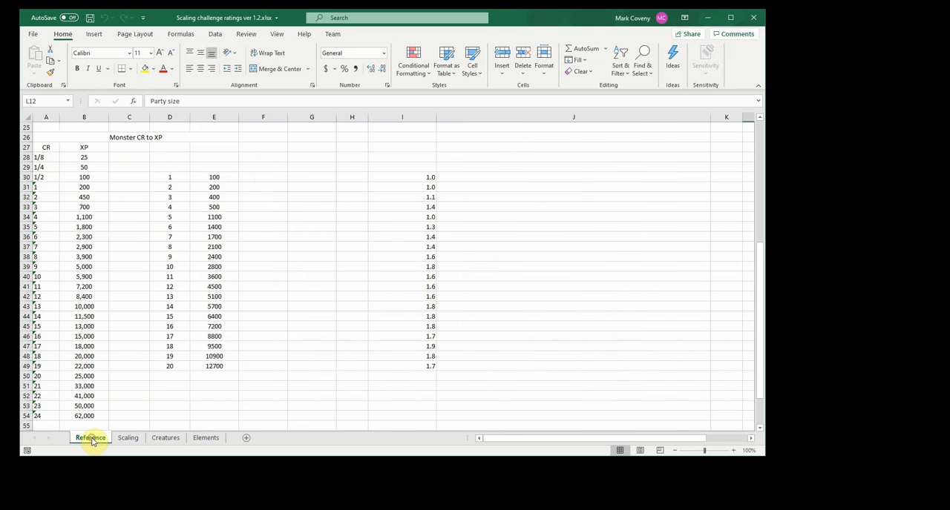
scroll(141, 324, up, 8)
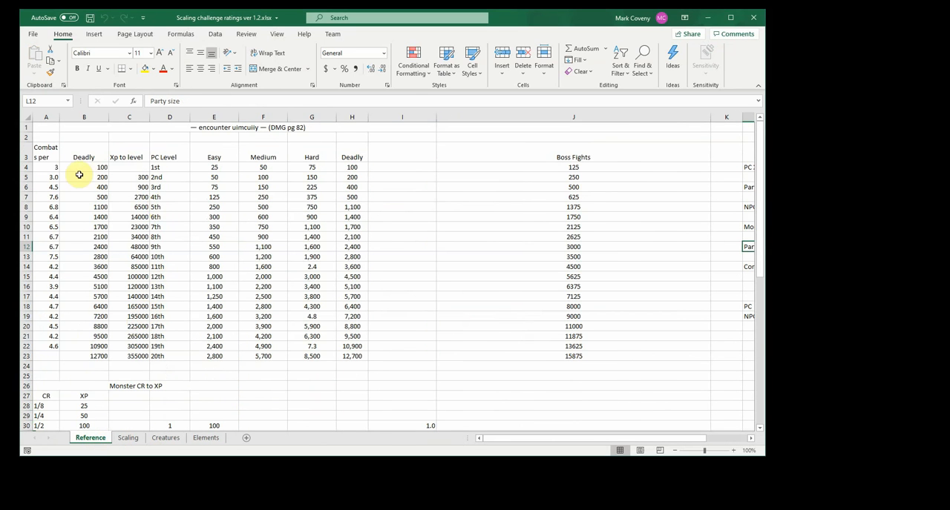
drag(44, 197, 42, 252)
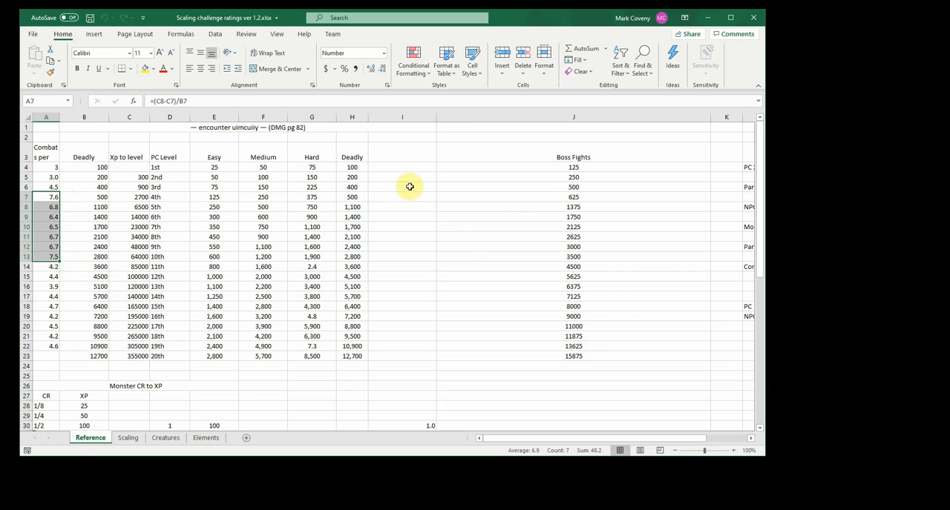
drag(357, 167, 356, 346)
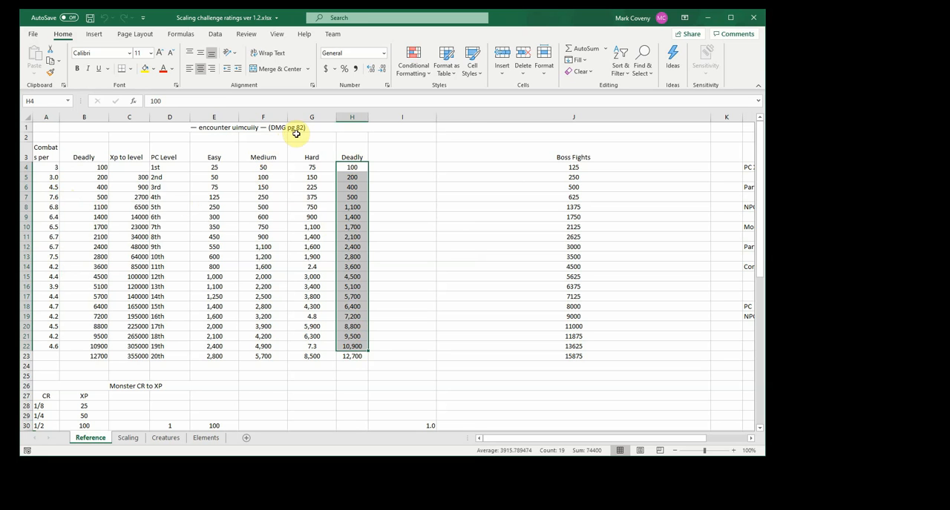
drag(542, 437, 715, 438)
click(752, 442)
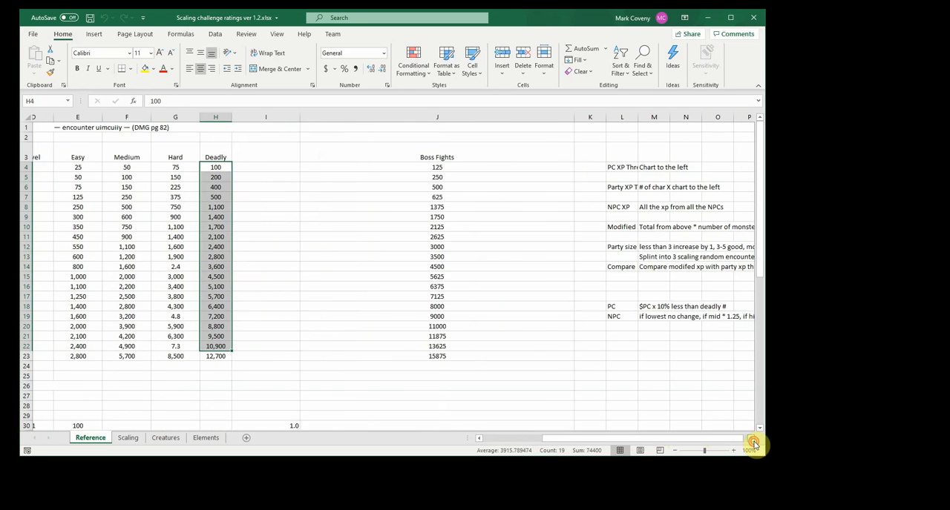
Examine the XP threshold side notes in column L and the Monster CR to XP table on the Reference sheet
drag(498, 169, 496, 317)
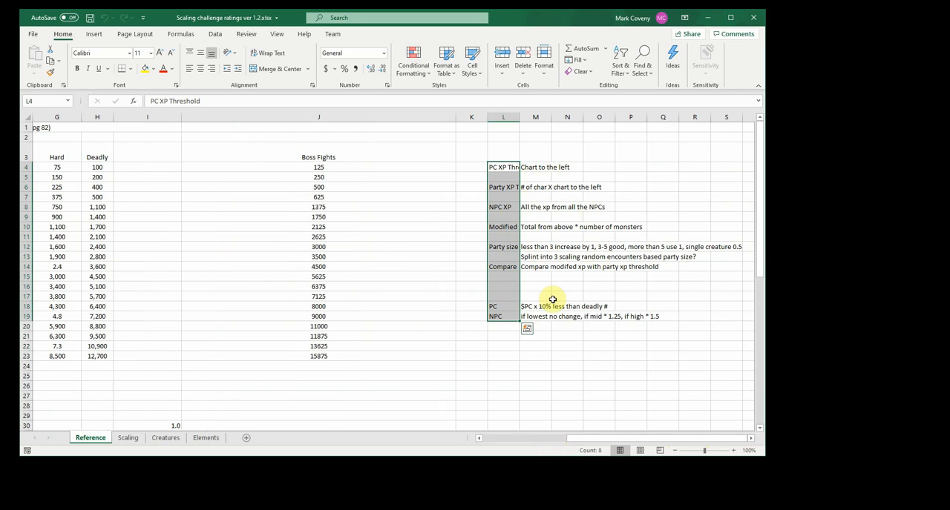
scroll(507, 443, left, 3)
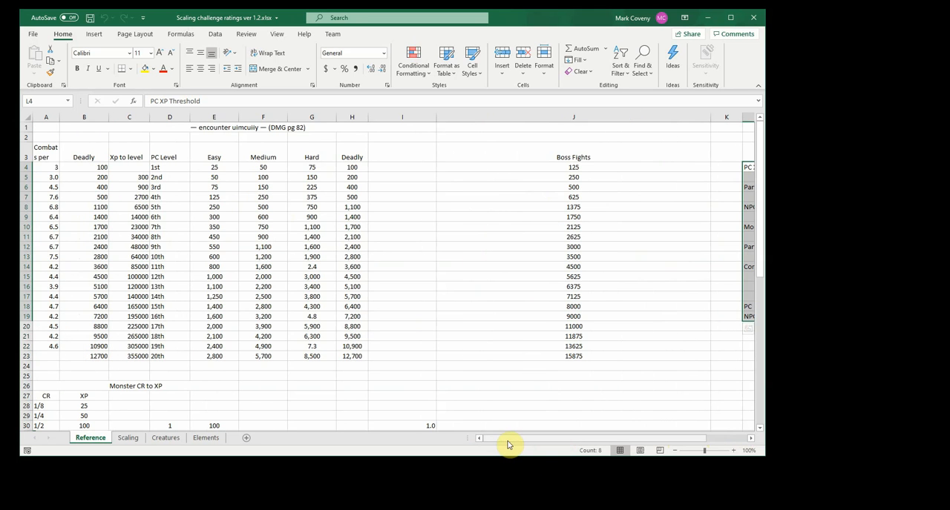
scroll(265, 290, down, 4)
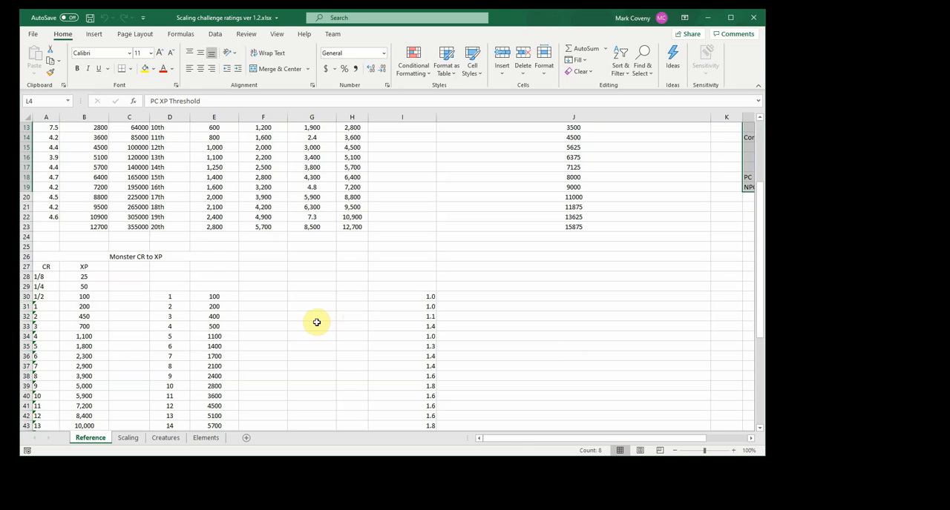
scroll(305, 321, down, 4)
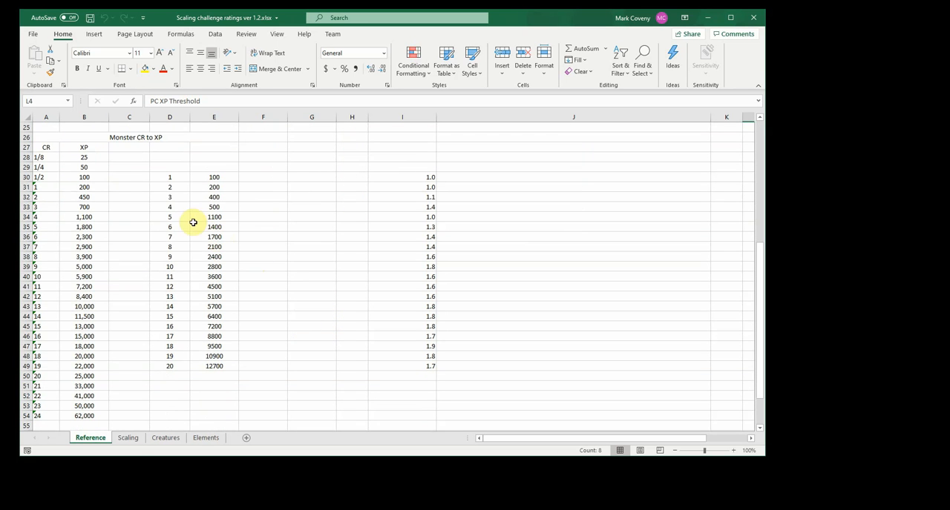
Open the Scaling sheet and compare the multipliers in row 2 above the Purposed and Current column groups
click(127, 439)
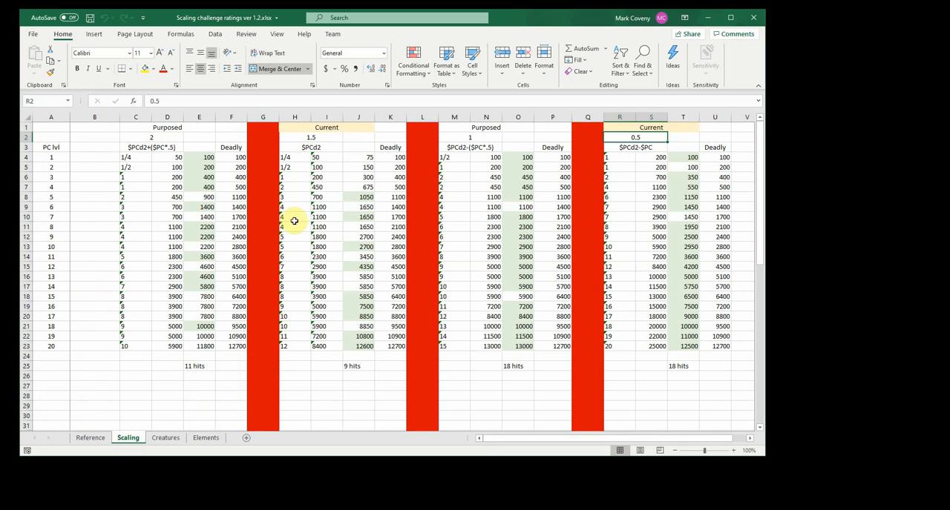
click(176, 137)
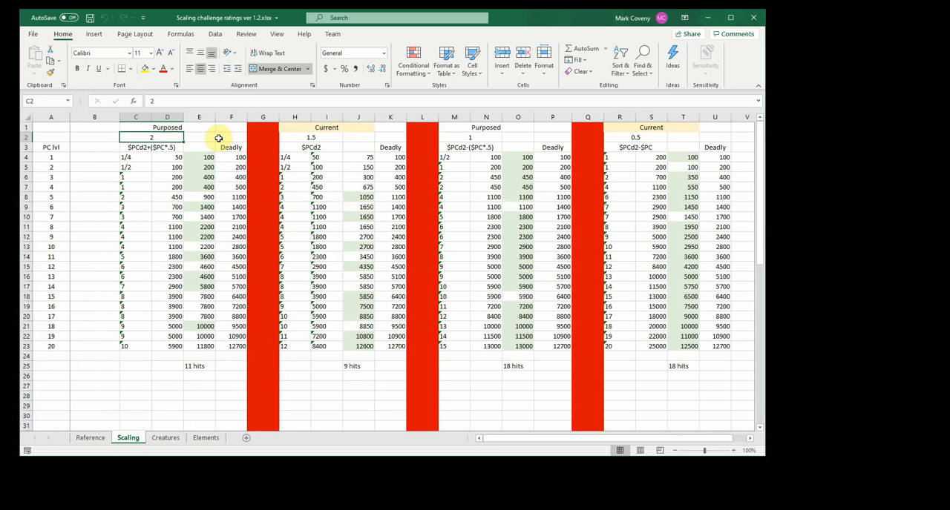
click(311, 138)
click(468, 139)
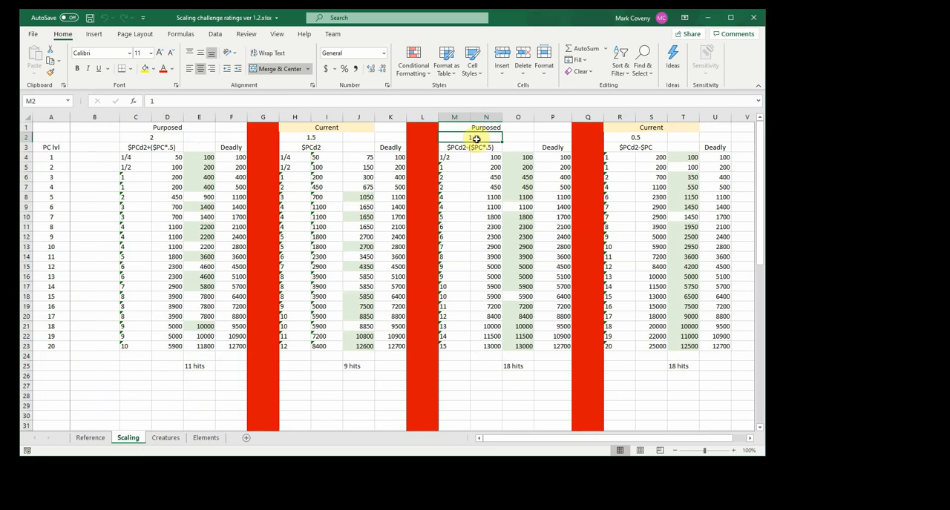
click(636, 135)
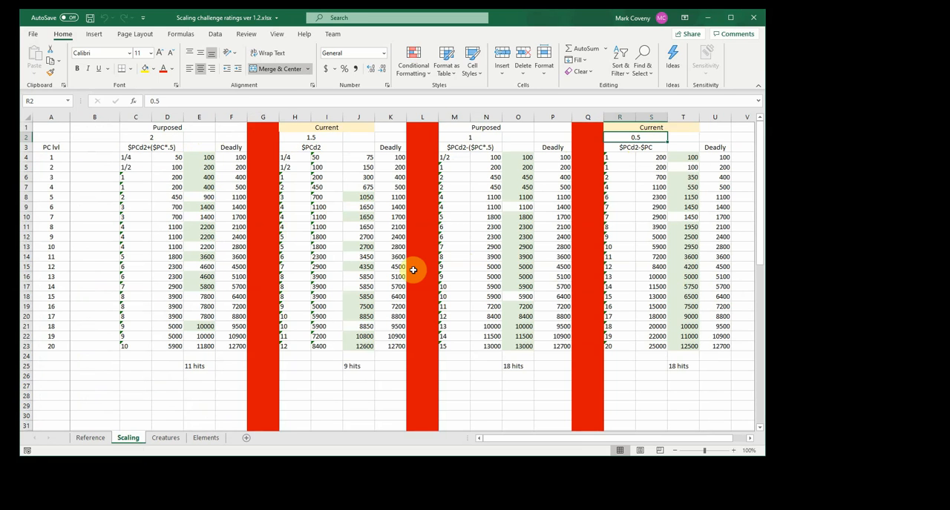
click(157, 138)
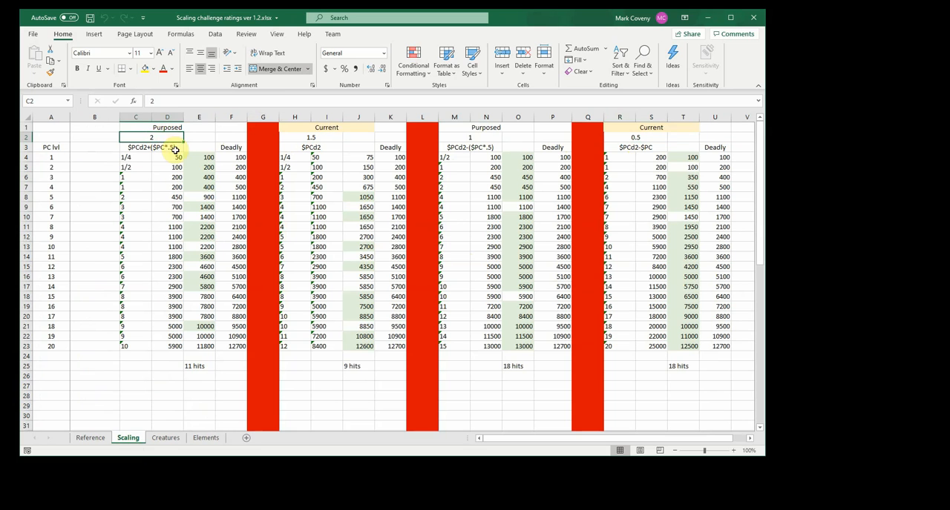
click(632, 138)
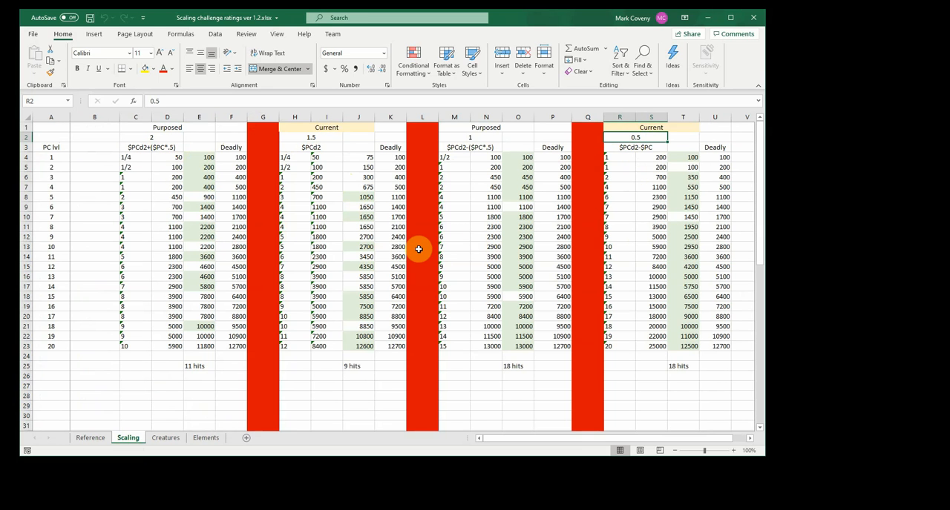
Examine the PC level 1 row on the Scaling sheet, comparing the Deadly threshold with each group's CR and scaled XP formula
click(240, 157)
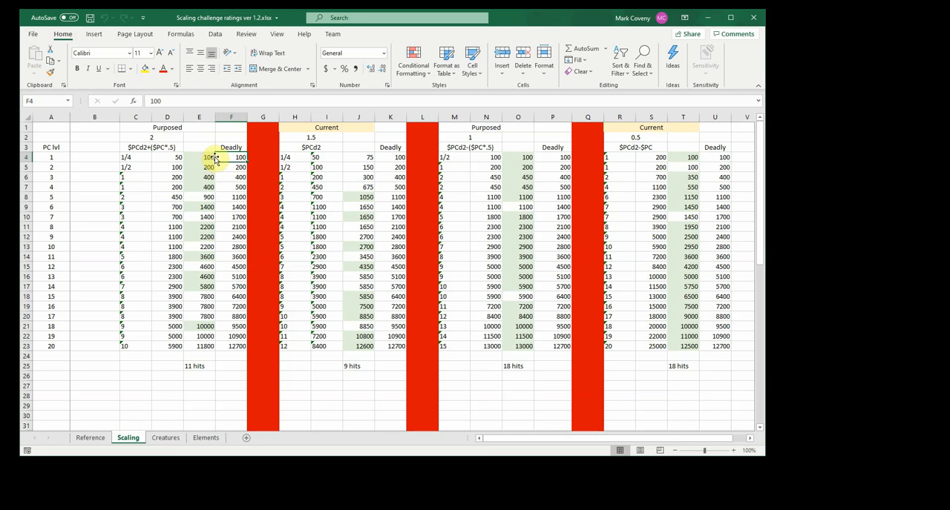
click(127, 158)
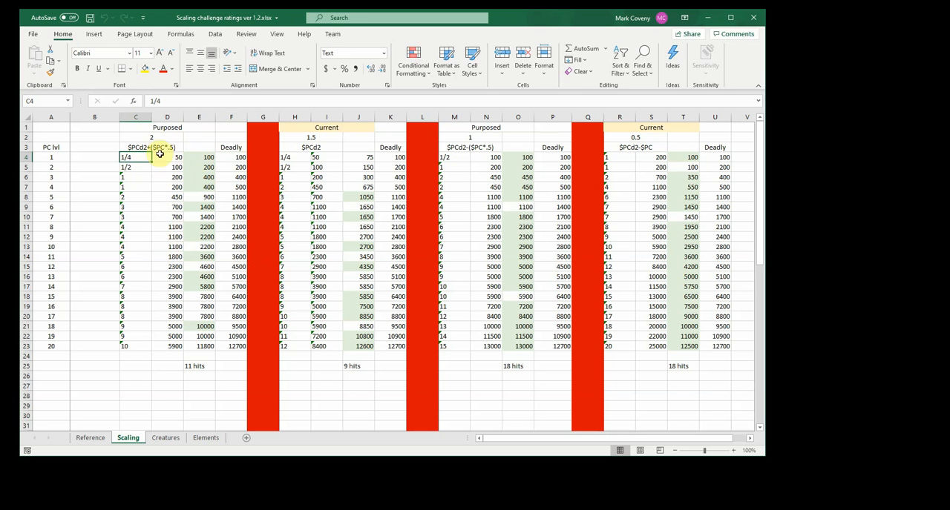
click(198, 158)
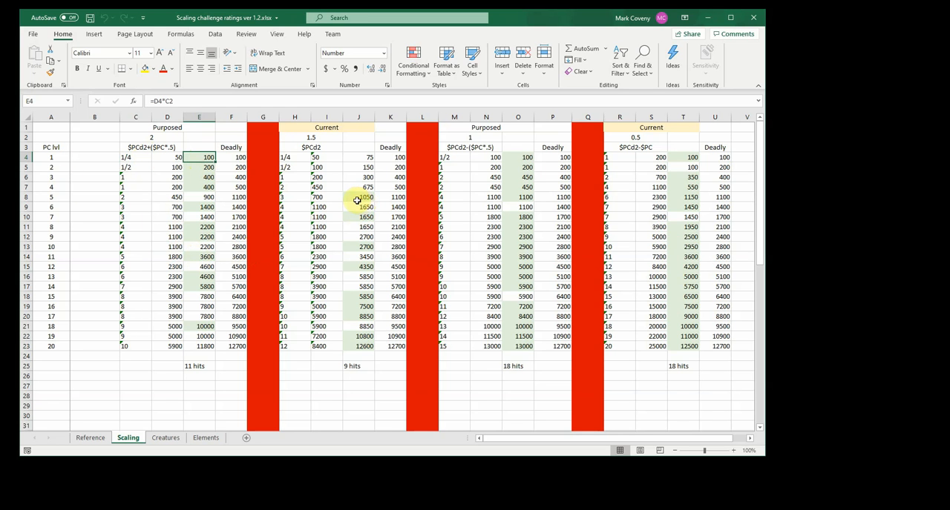
click(518, 158)
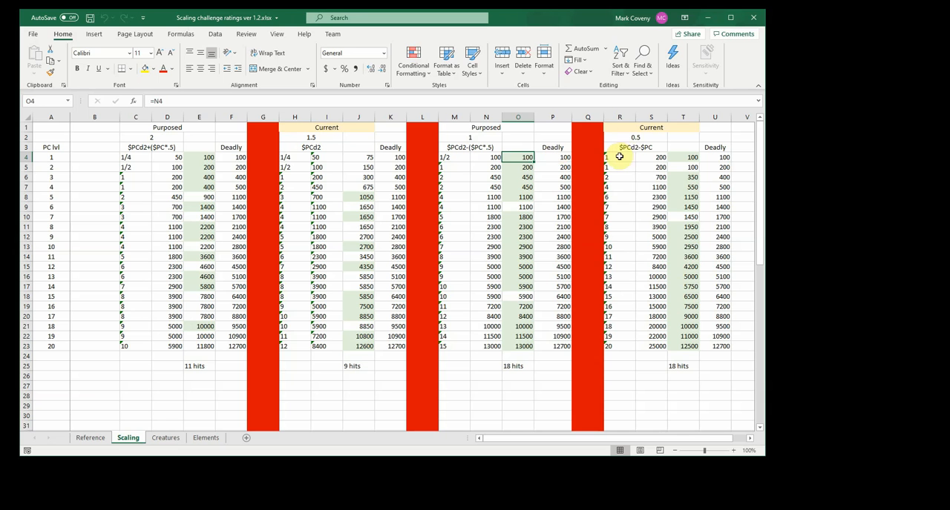
click(620, 156)
click(640, 138)
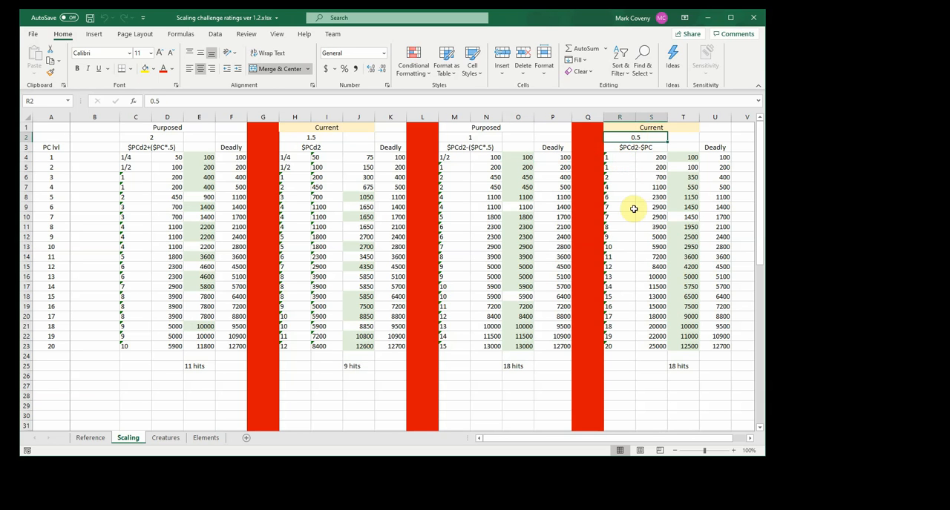
click(683, 158)
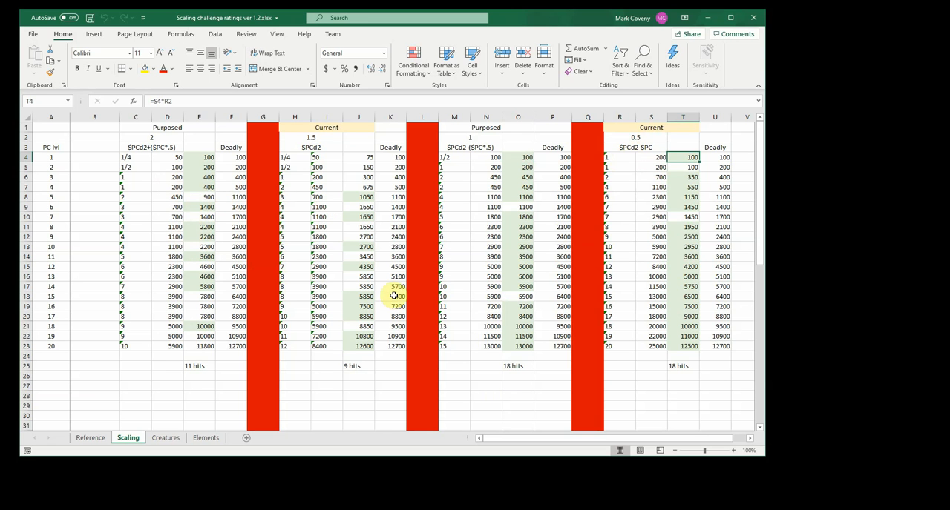
Open the Creatures sheet and examine the CR 1/4 to CR 1 creatures, including the three swarms and the Quickling
click(166, 437)
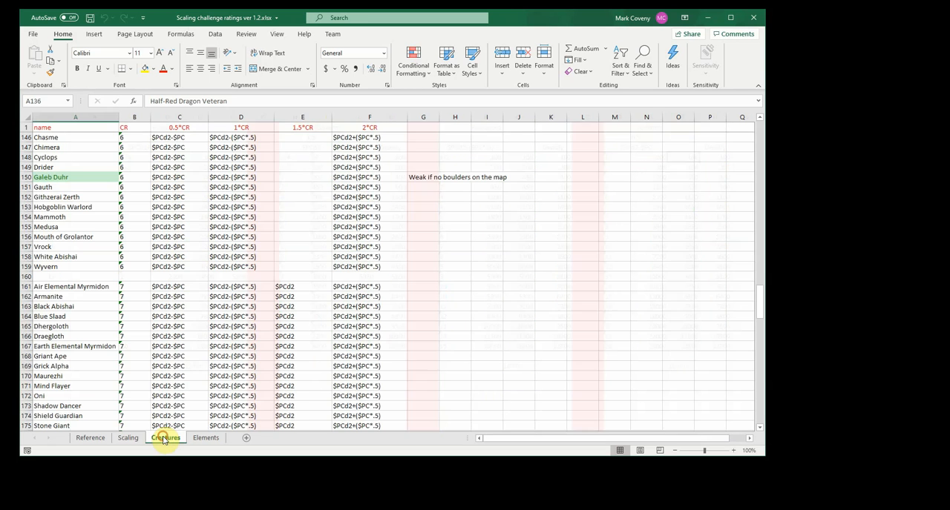
scroll(226, 221, up, 20)
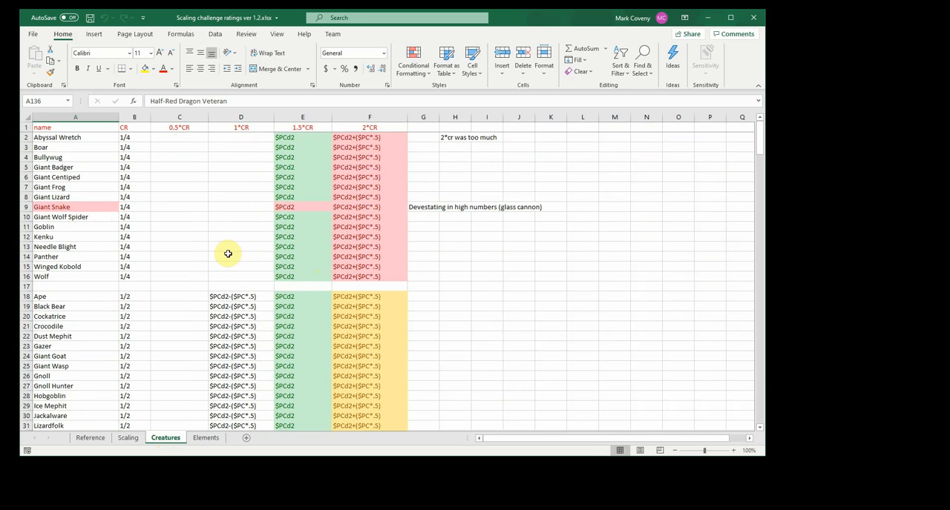
scroll(227, 254, down, 4)
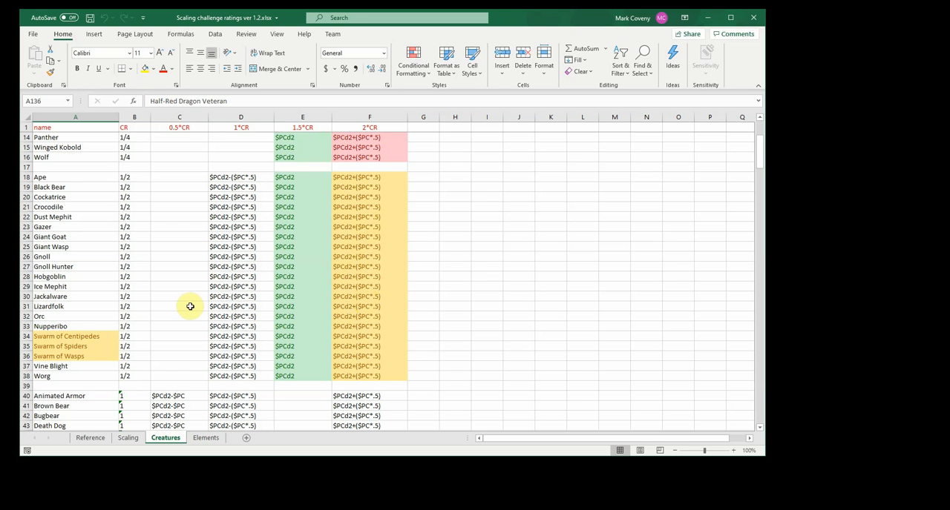
scroll(188, 306, down, 2)
drag(66, 279, 67, 299)
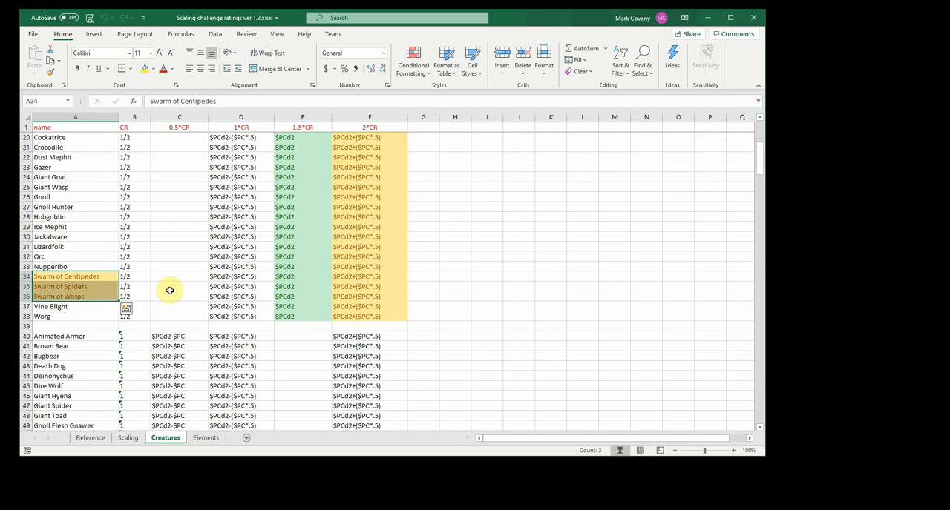
scroll(169, 290, down, 8)
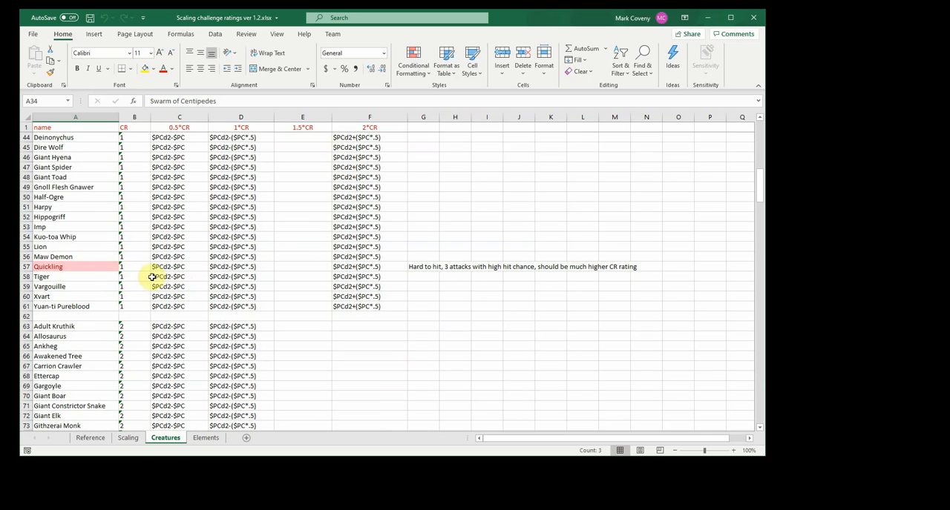
click(74, 267)
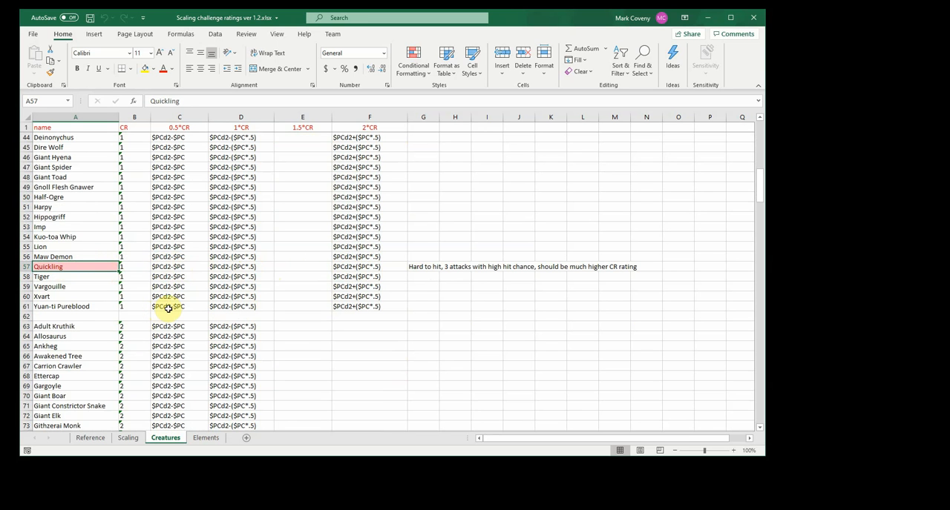
Examine the highlighted CR 2 to CR 5 creatures and their notes, including the Wererat, Half-Red Dragon Veteran and Weretiger
scroll(168, 309, down, 2)
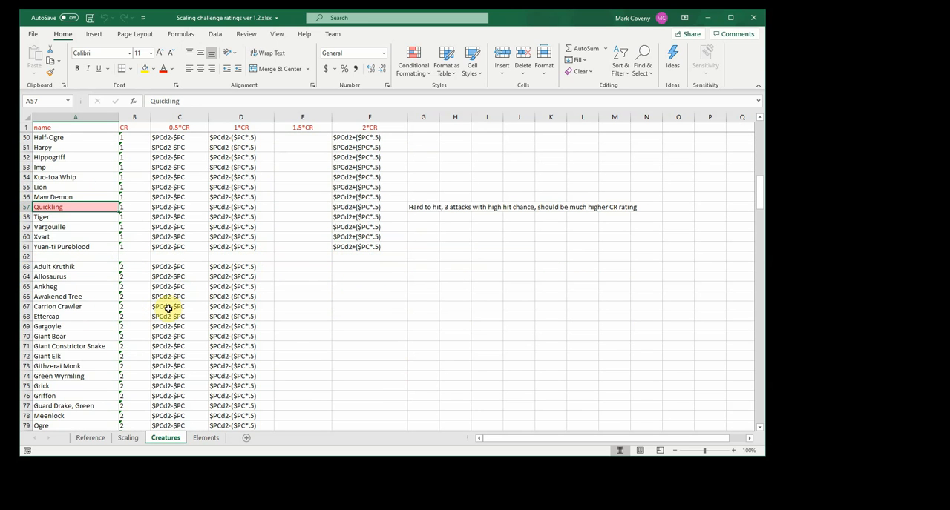
scroll(168, 309, down, 8)
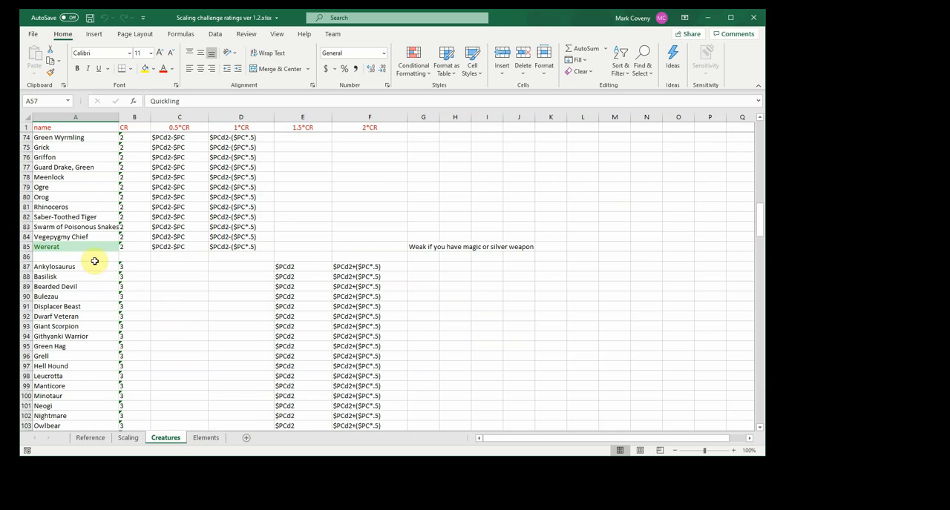
click(73, 246)
scroll(182, 300, down, 8)
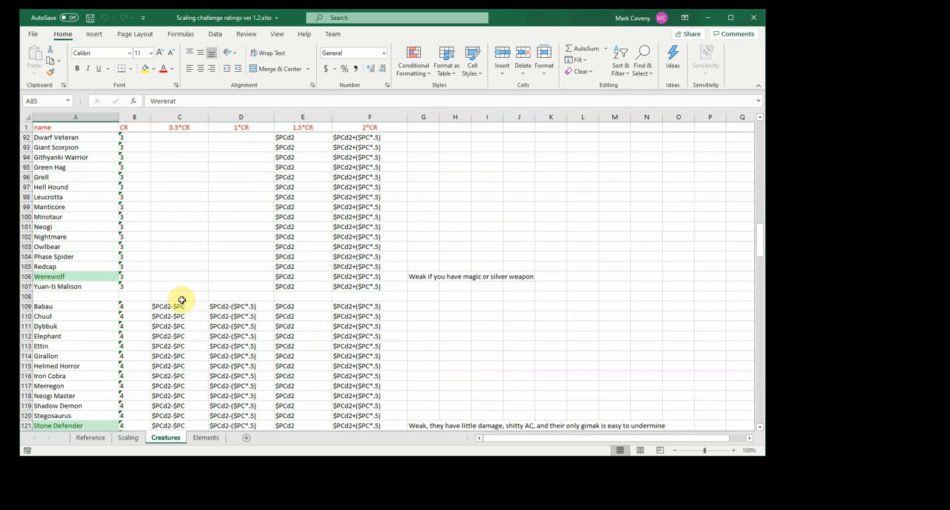
scroll(182, 301, down, 4)
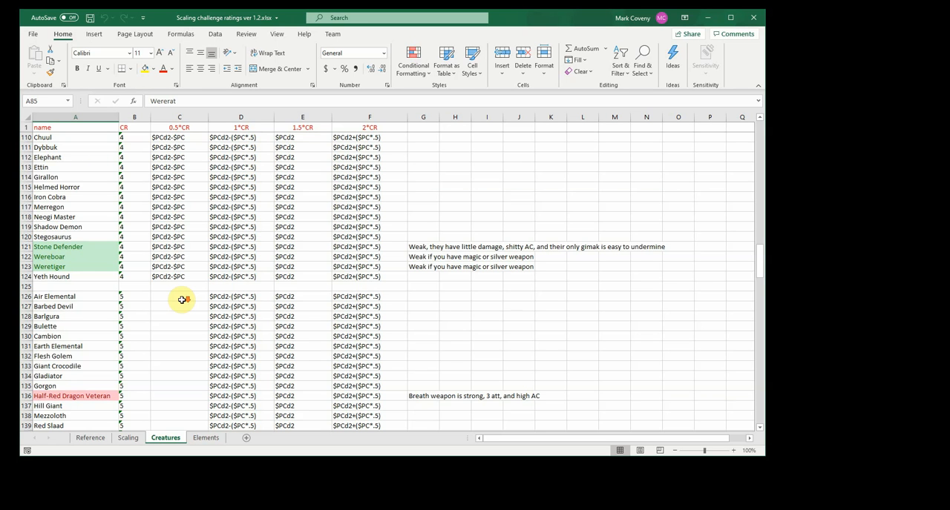
scroll(182, 301, down, 4)
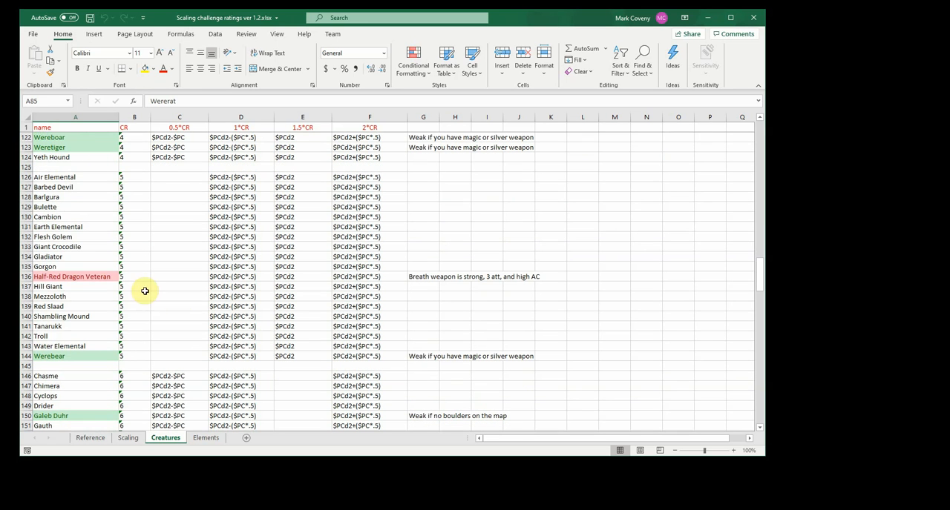
click(77, 159)
click(75, 148)
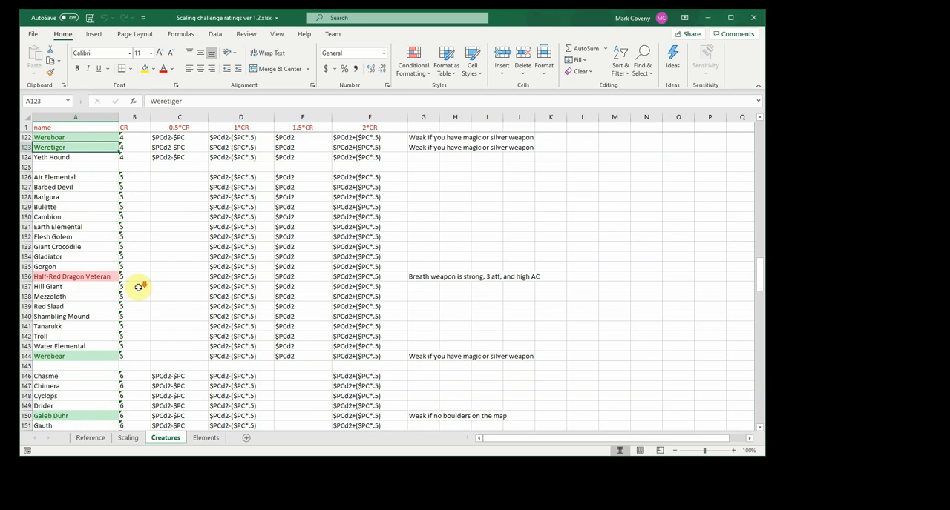
Examine the remaining creatures up to CR 20 and return to the start of the Creatures list
scroll(141, 293, down, 20)
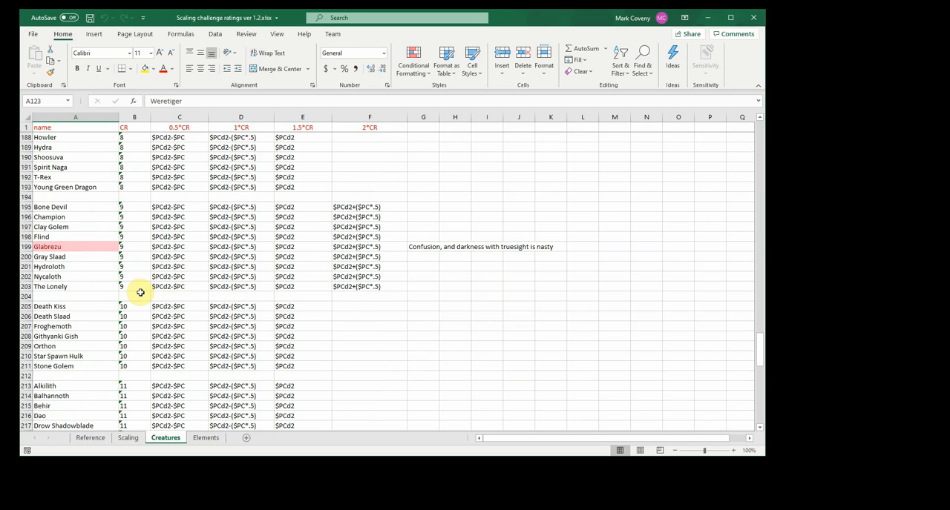
scroll(141, 292, down, 20)
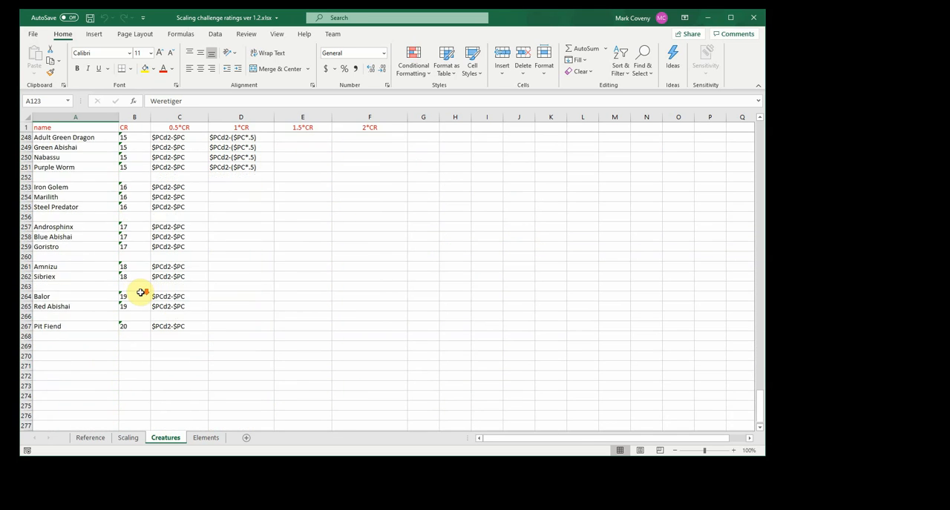
scroll(141, 293, down, 6)
scroll(141, 292, up, 20)
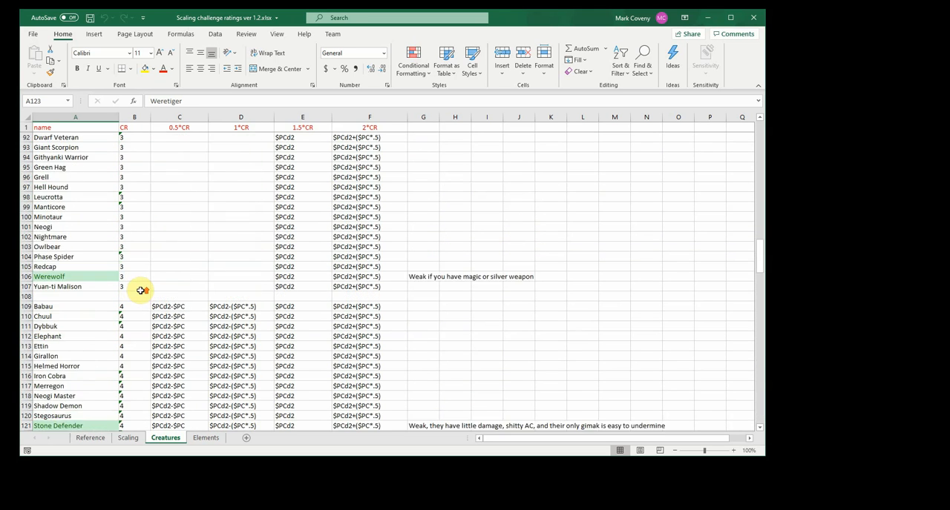
scroll(141, 291, up, 16)
scroll(141, 291, up, 14)
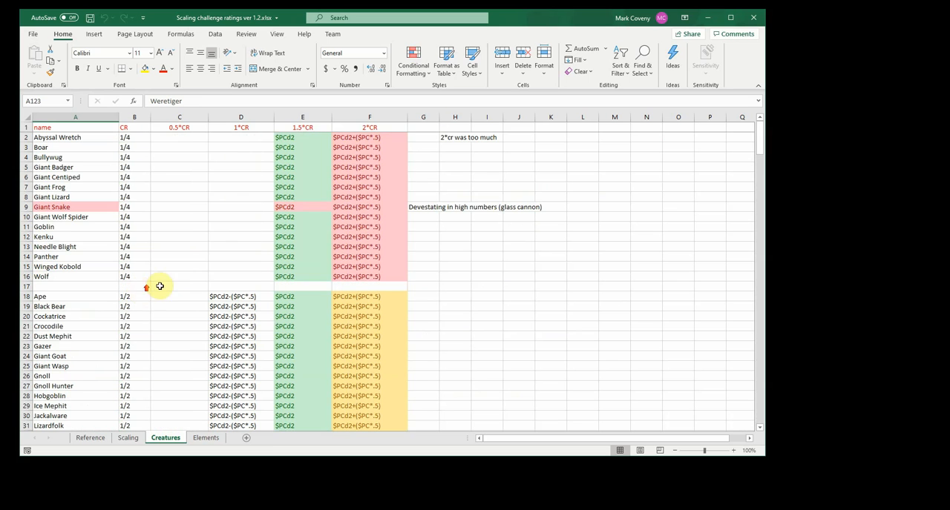
Minimize the scaling workbook, switch to Fantasy Grounds and start creating a campaign named Gauntlet Road
click(712, 20)
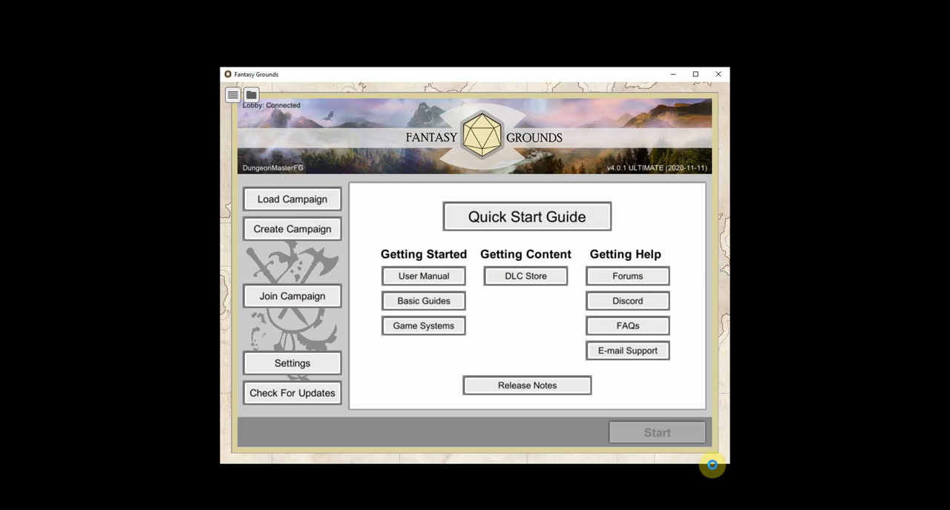
click(286, 230)
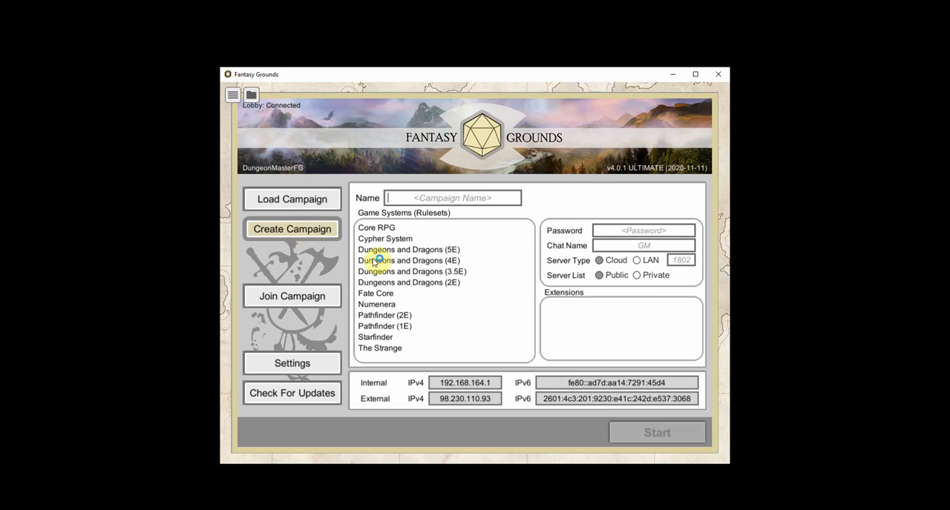
text(Gauntlet Road)
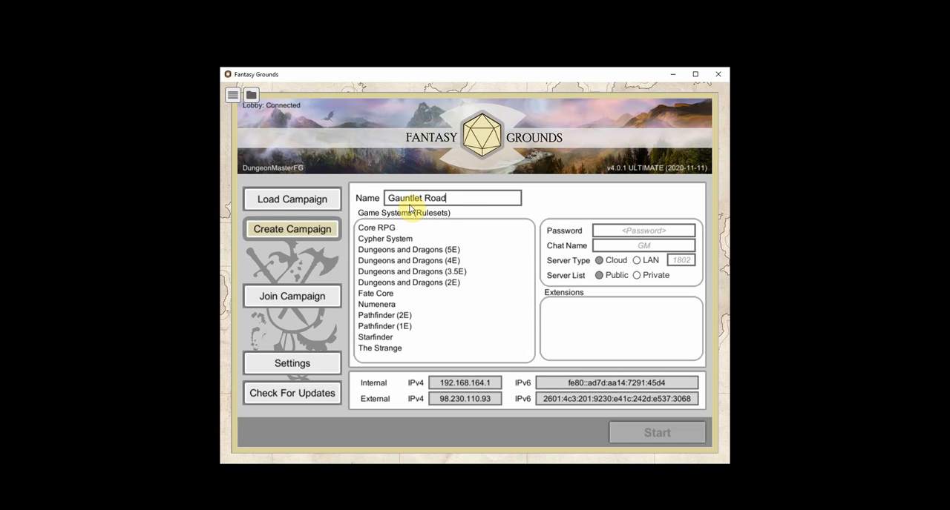
Start the campaign with the Dungeons and Dragons (5E) ruleset, the 5E GR Random Treasure Generator extension and the FG Wood theme
click(405, 250)
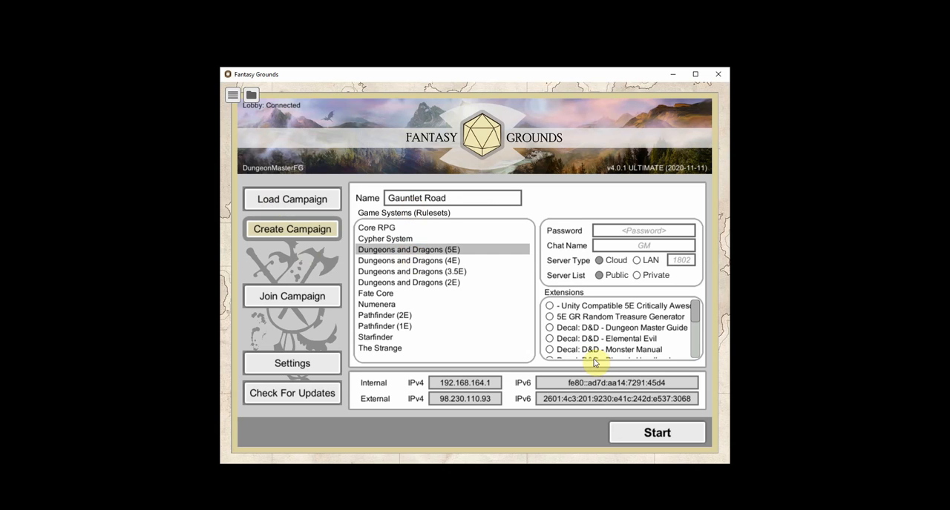
click(550, 318)
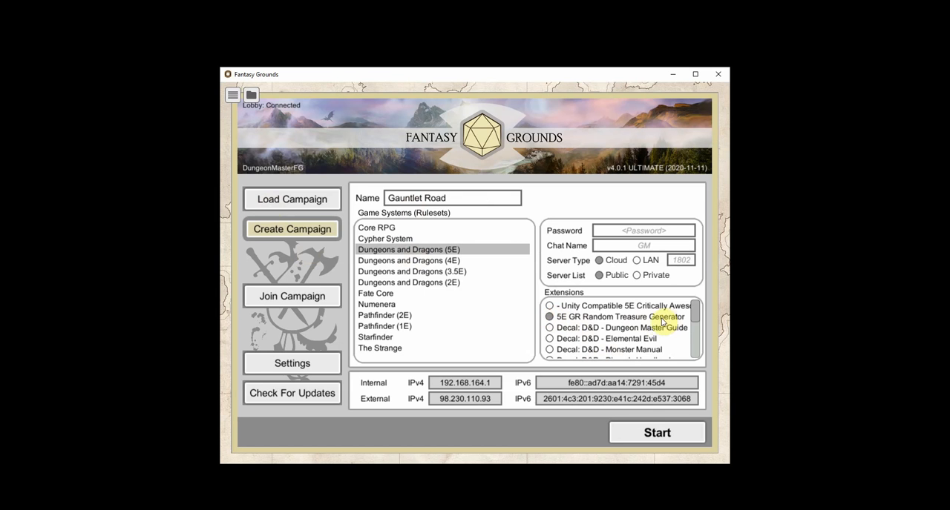
scroll(624, 324, down, 10)
click(550, 353)
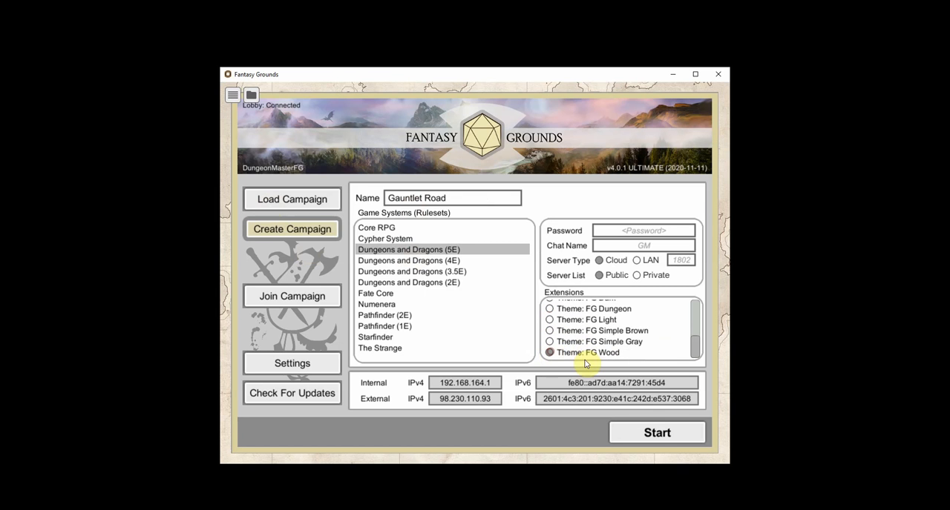
click(653, 437)
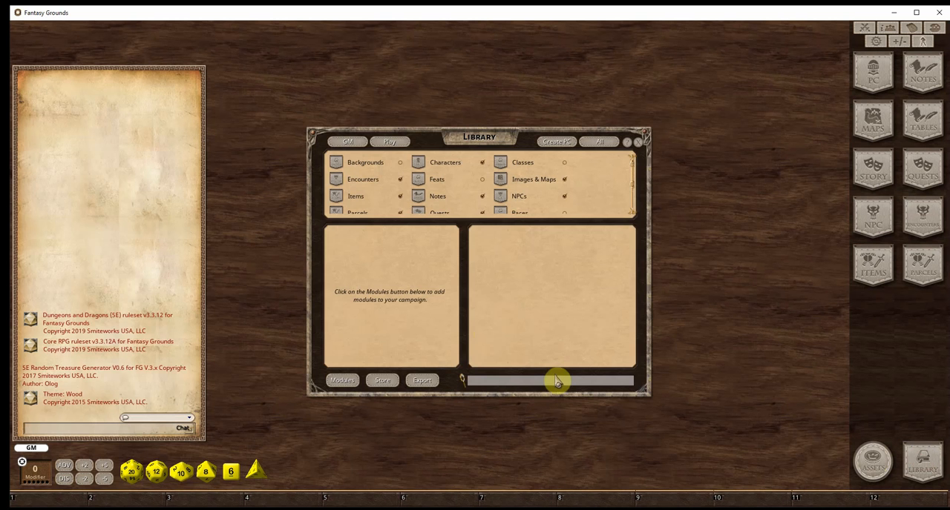
Load the Gauntlet Road and supporting modules through the Library, and show all record types in the sidebar
click(343, 381)
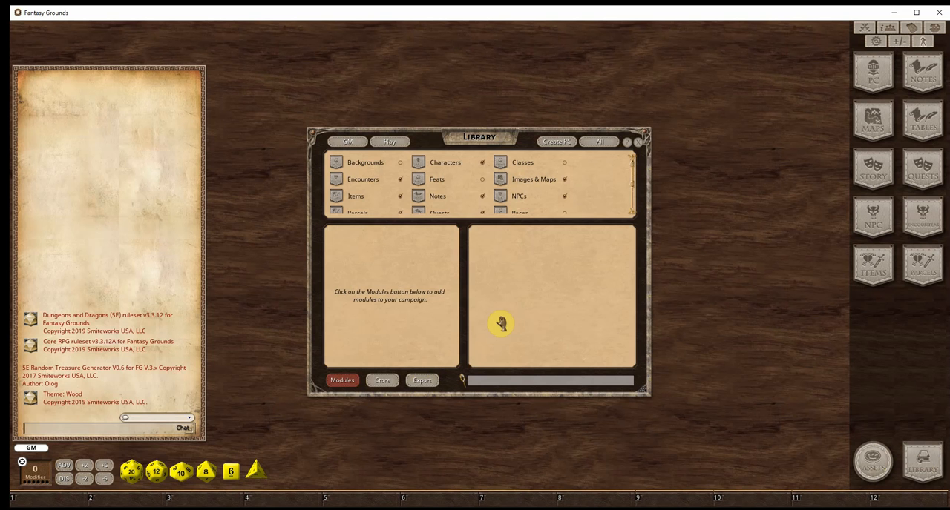
scroll(567, 259, down, 5)
click(567, 252)
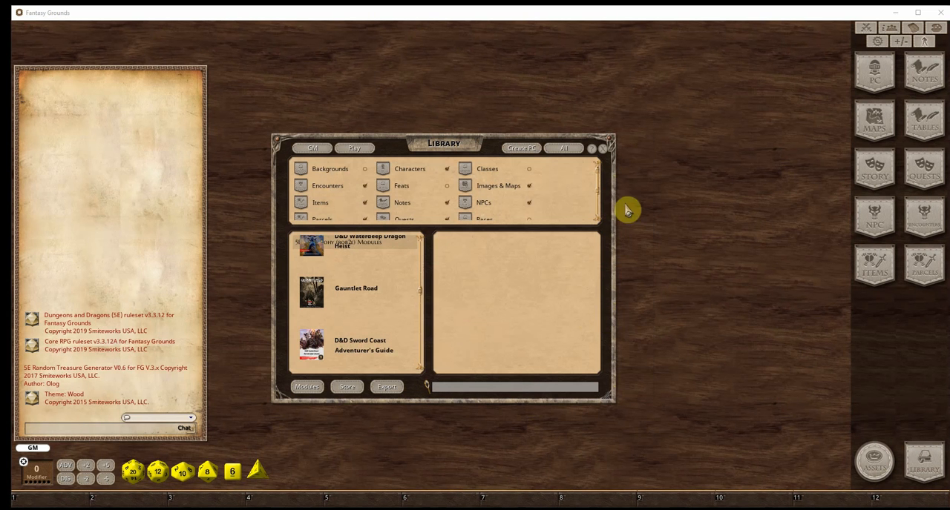
click(576, 151)
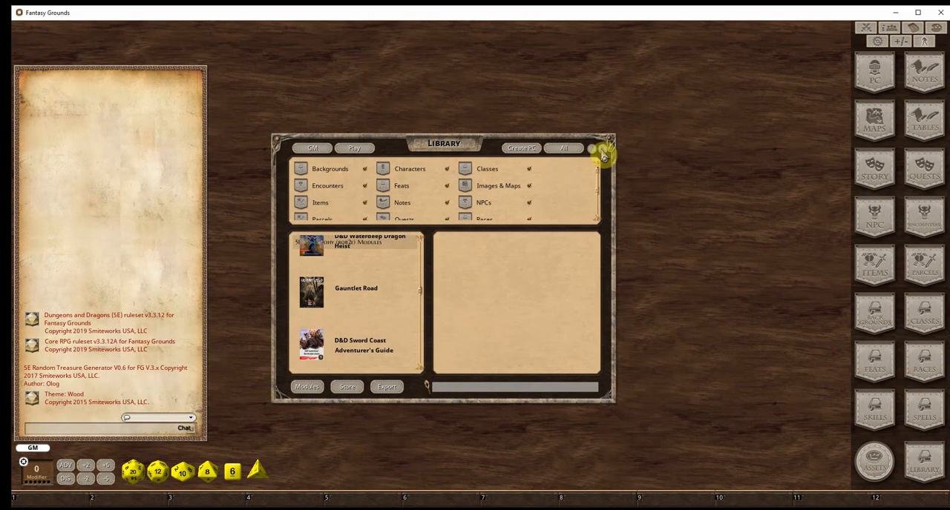
click(603, 149)
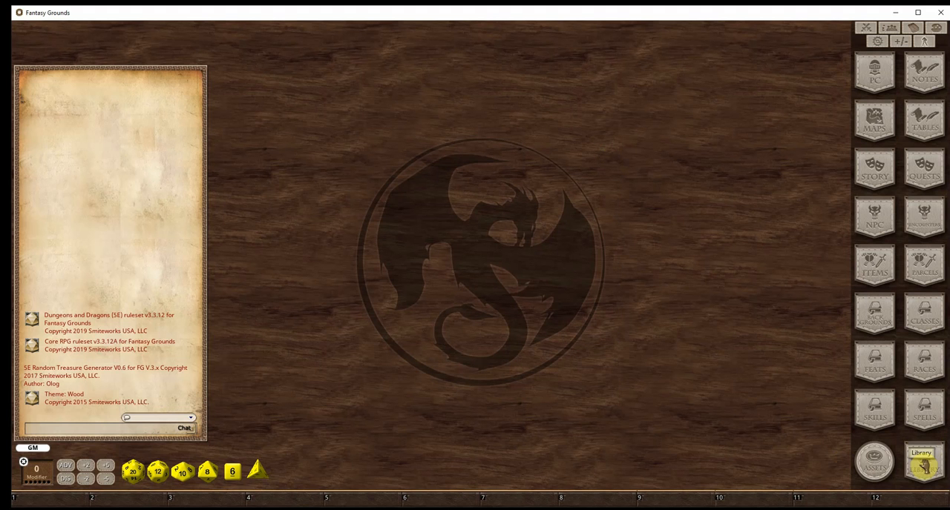
Open Gauntlet Adventure Notes from the Gauntlet story group and read the combat, movement, rest and lodging rules
click(875, 172)
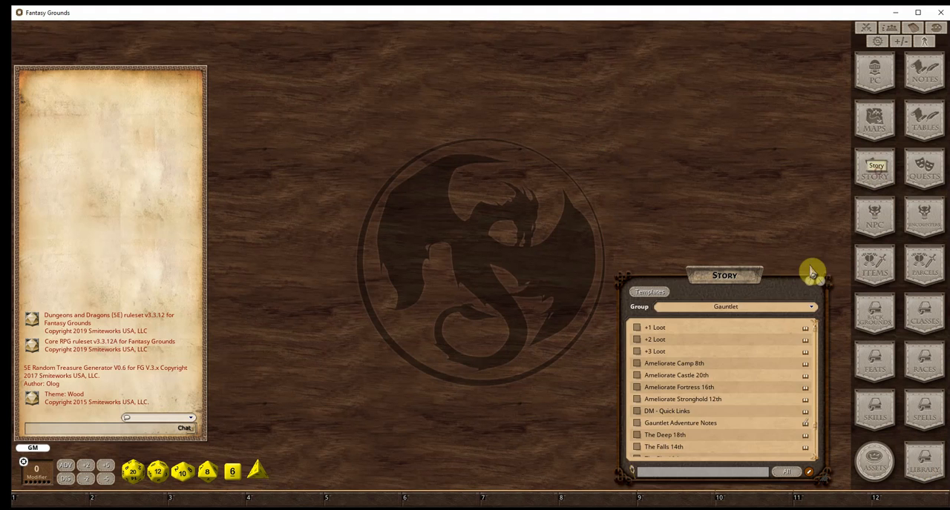
click(724, 308)
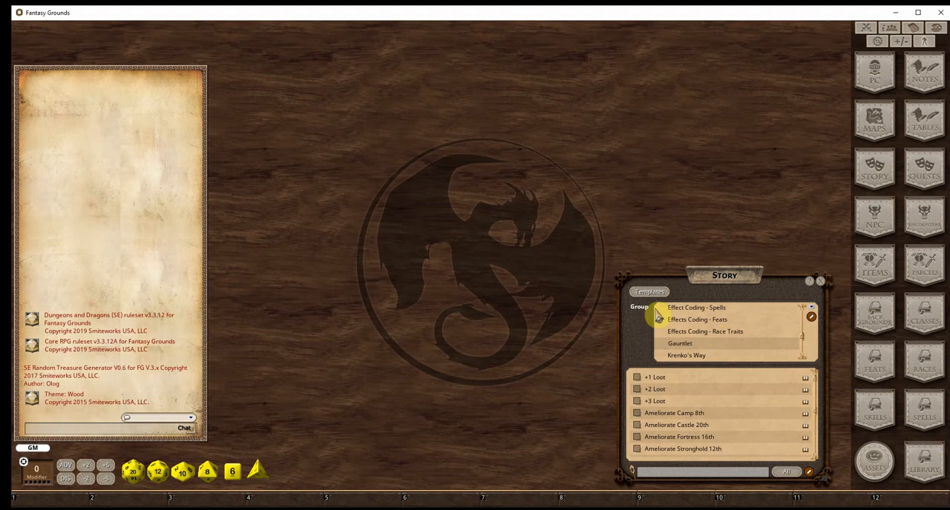
click(716, 344)
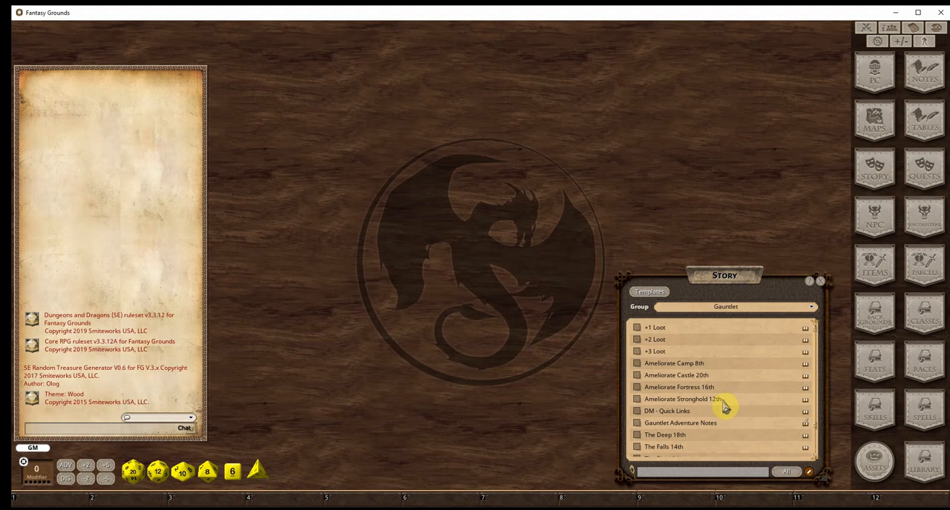
click(637, 423)
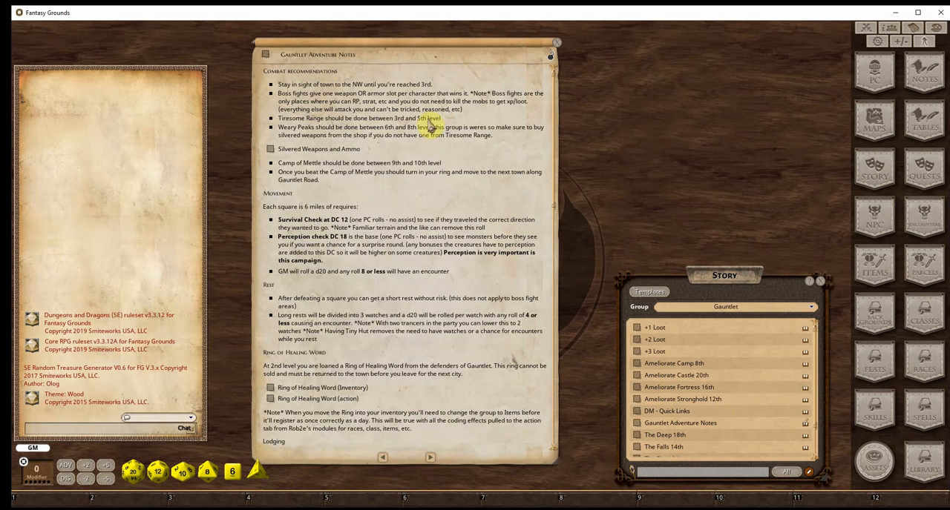
scroll(363, 186, down, 5)
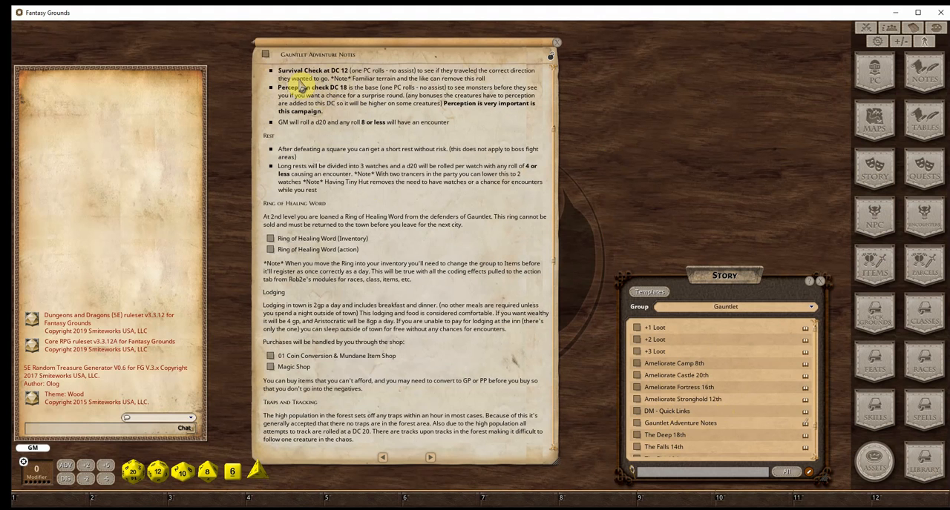
scroll(356, 189, down, 2)
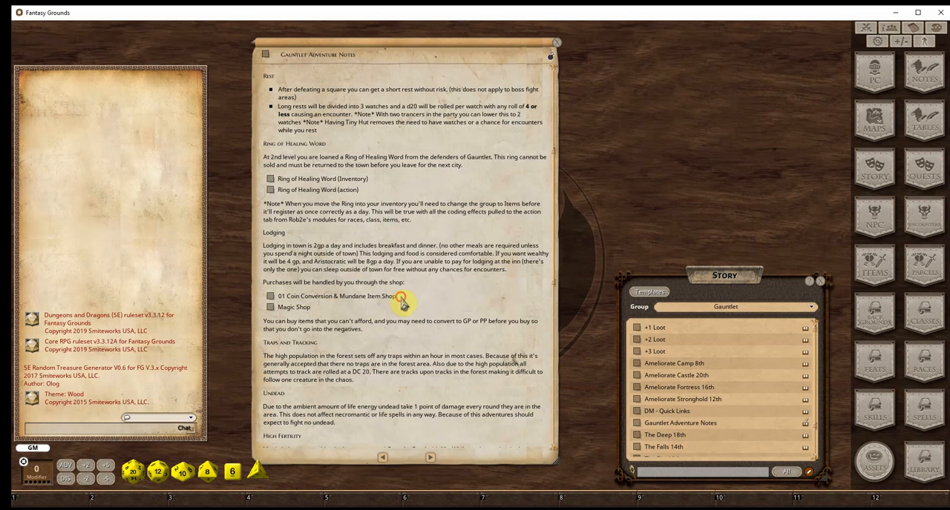
Look up the PHB Store and Coin Conversion module in the Library's list of loaded modules
click(920, 464)
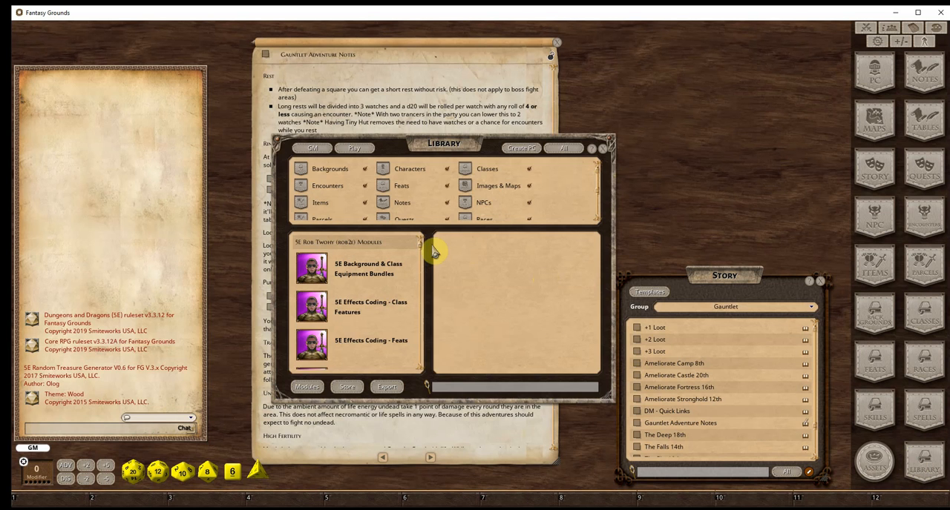
drag(429, 248, 423, 383)
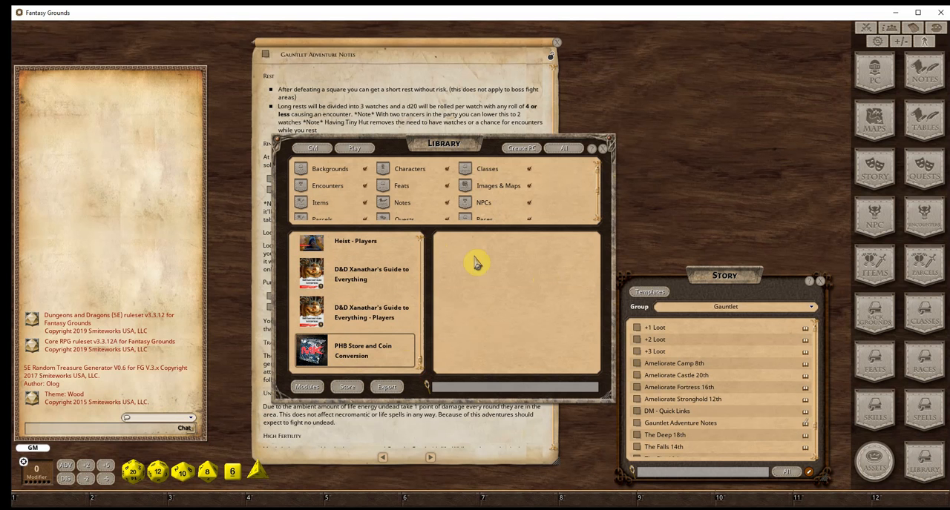
click(603, 158)
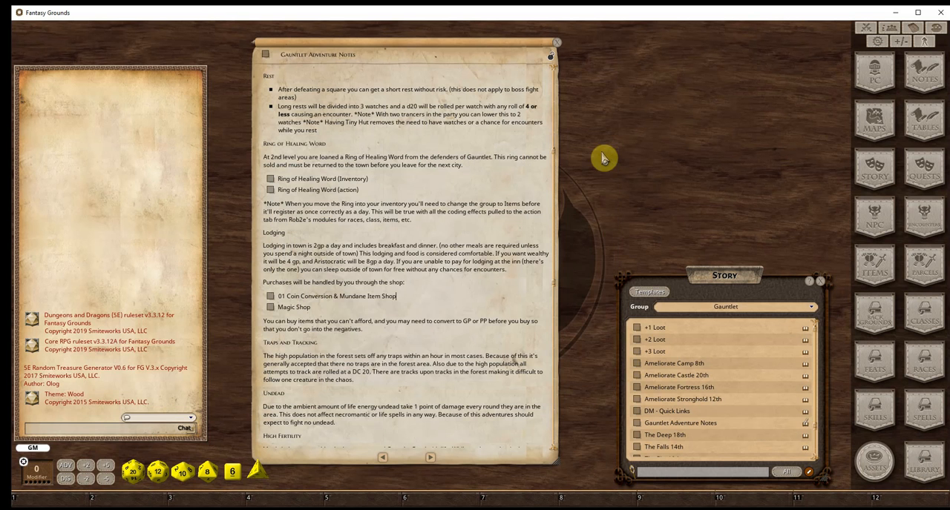
Open the Magic Shop linked in the adventure notes and reread the notes from the combat recommendations to the shop purchases
click(273, 308)
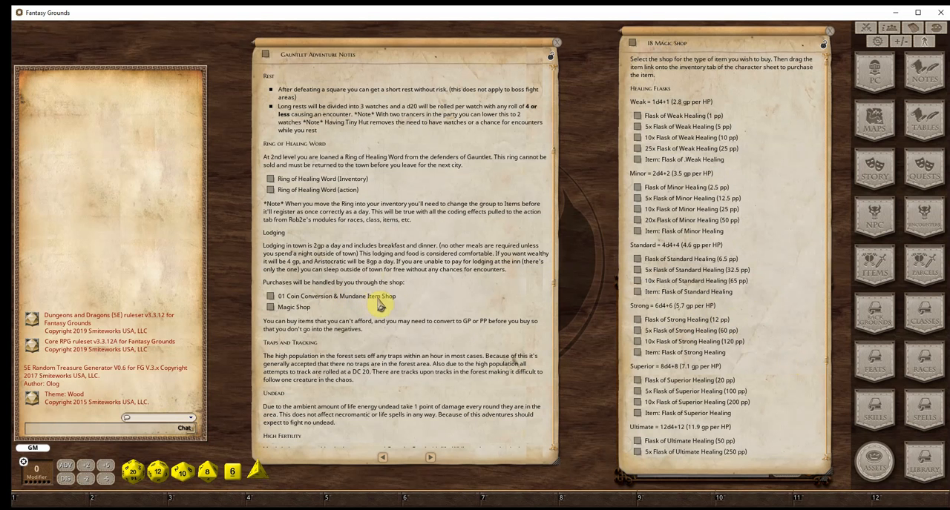
scroll(422, 292, up, 2)
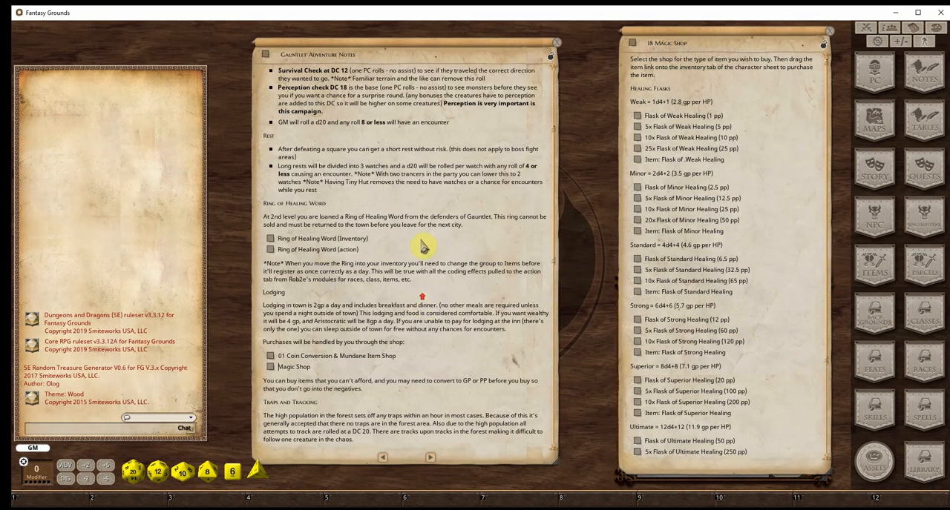
scroll(421, 247, up, 5)
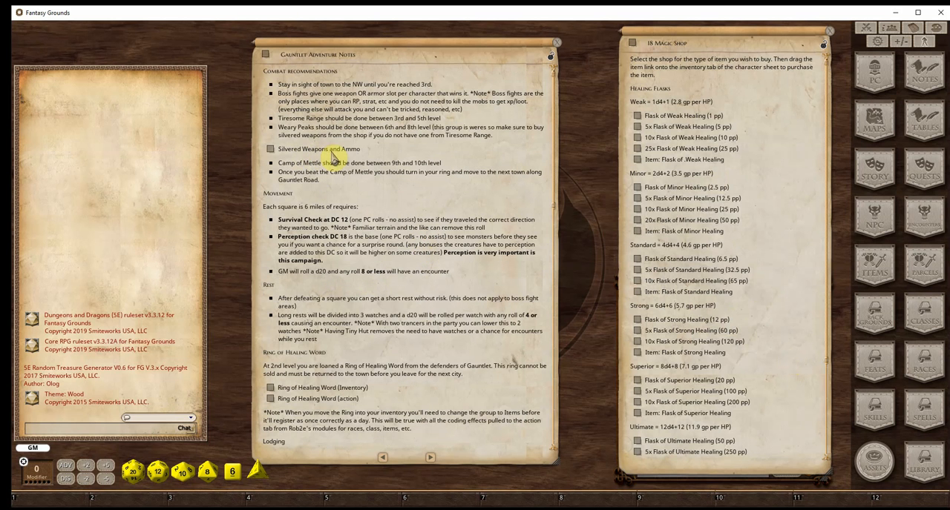
scroll(370, 191, down, 8)
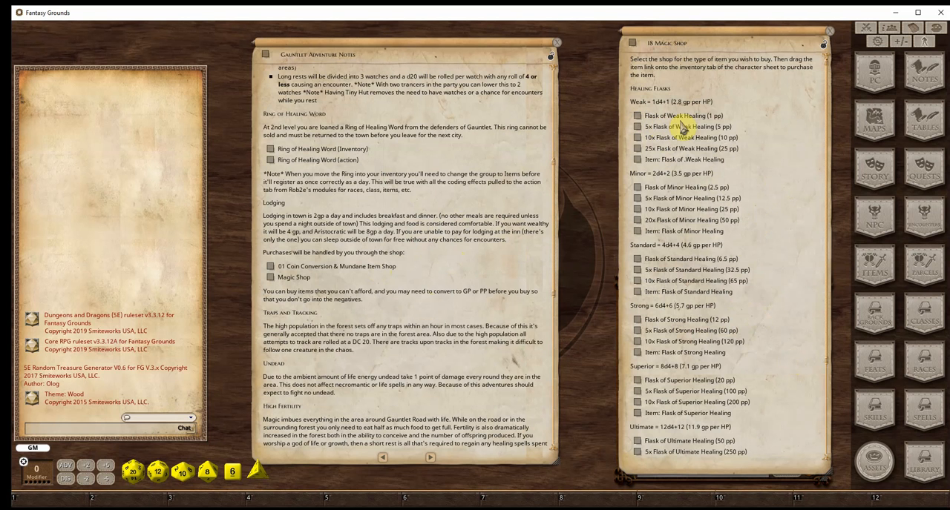
Open the Flask of Weak Healing (1 pp) parcel and examine its flask item's details and description
click(636, 117)
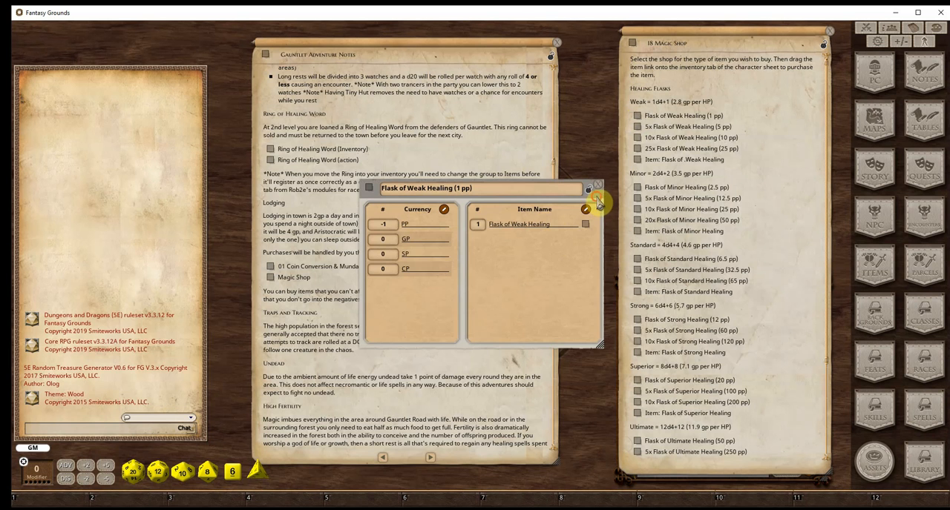
mouse_move(598, 200)
mouse_down()
mouse_move(565, 199)
mouse_move(573, 211)
mouse_up()
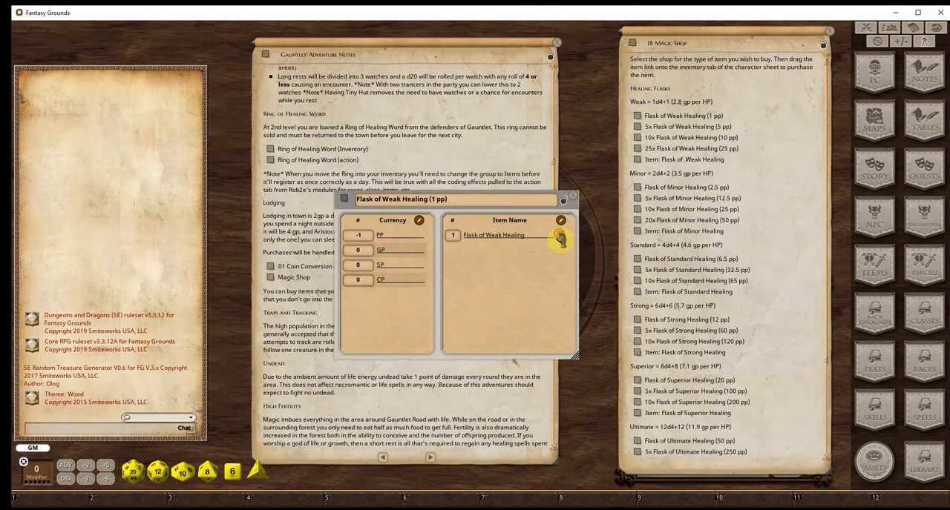
click(561, 235)
drag(521, 192, 490, 257)
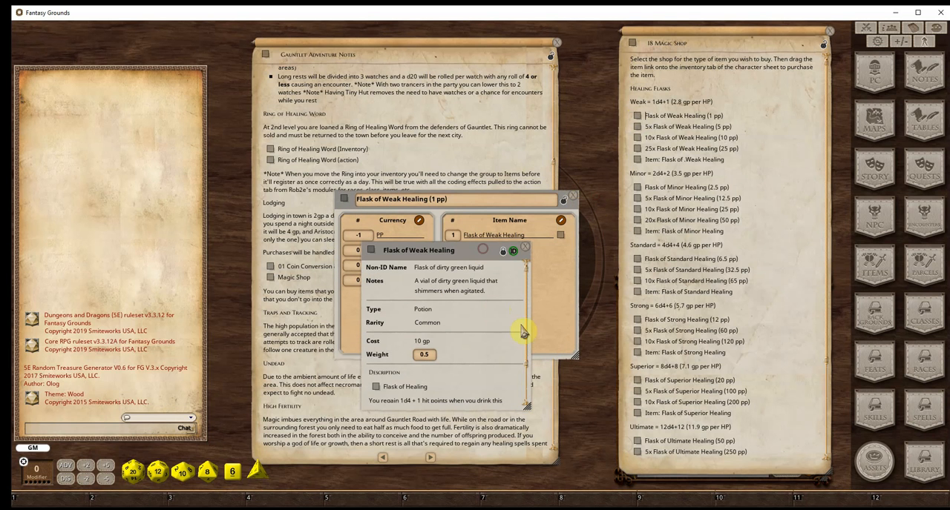
scroll(469, 351, down, 2)
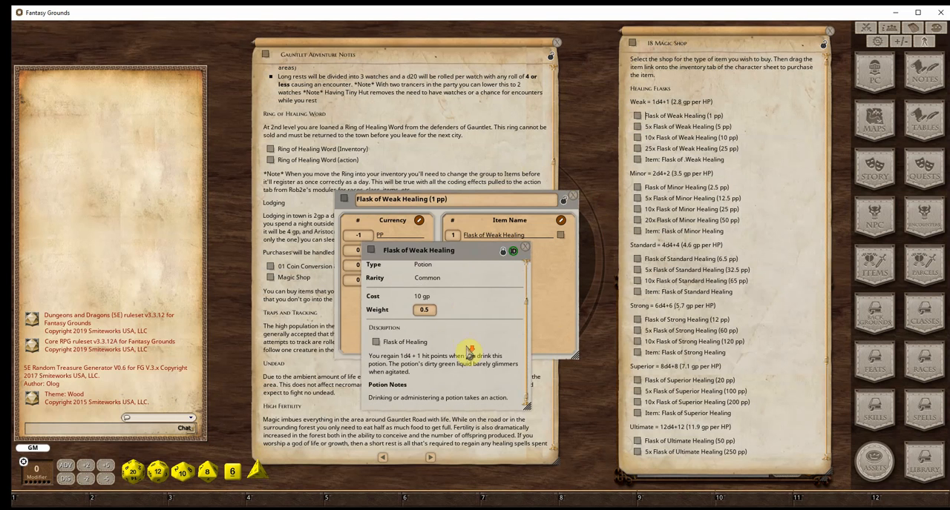
drag(460, 253, 489, 305)
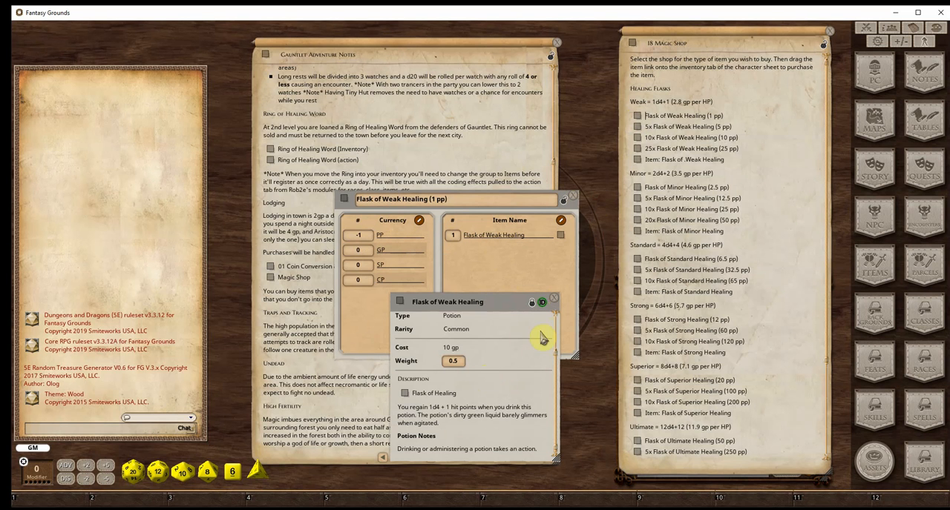
click(553, 299)
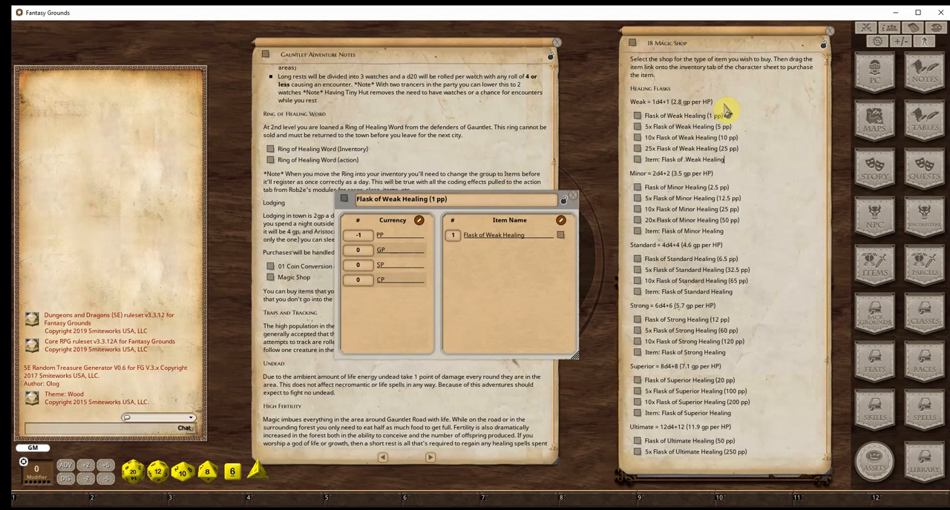
Compare the cost per hit point of the Magic Shop's healing flasks, from Weak to Ultimate
drag(713, 103, 670, 103)
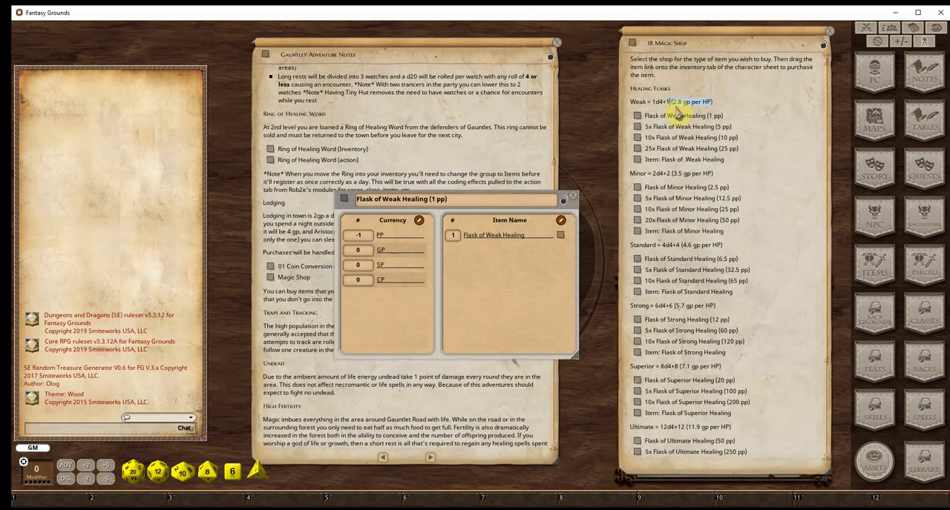
scroll(737, 357, down, 3)
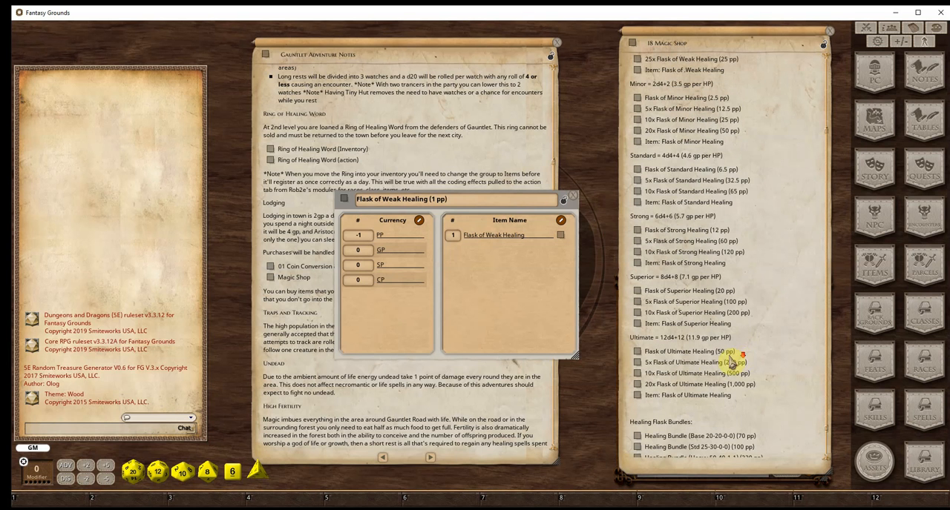
double_click(693, 338)
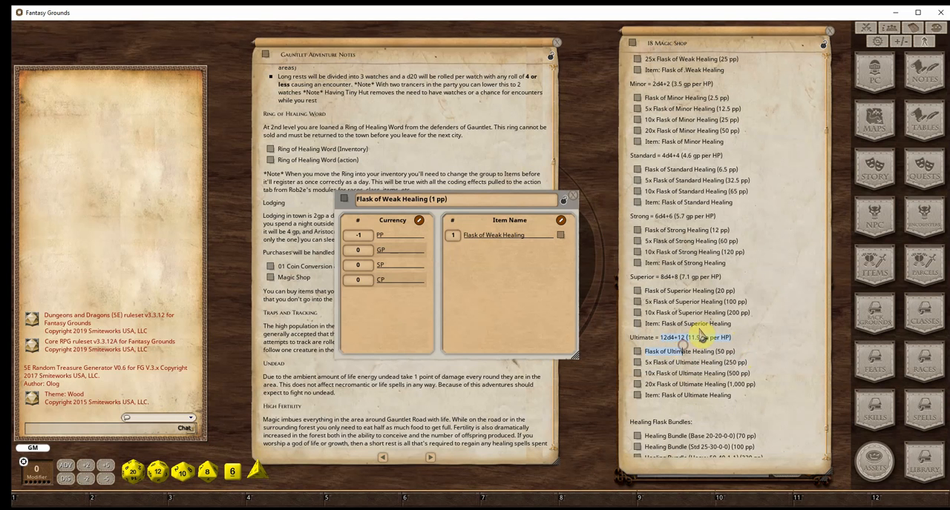
click(699, 331)
scroll(732, 331, down, 2)
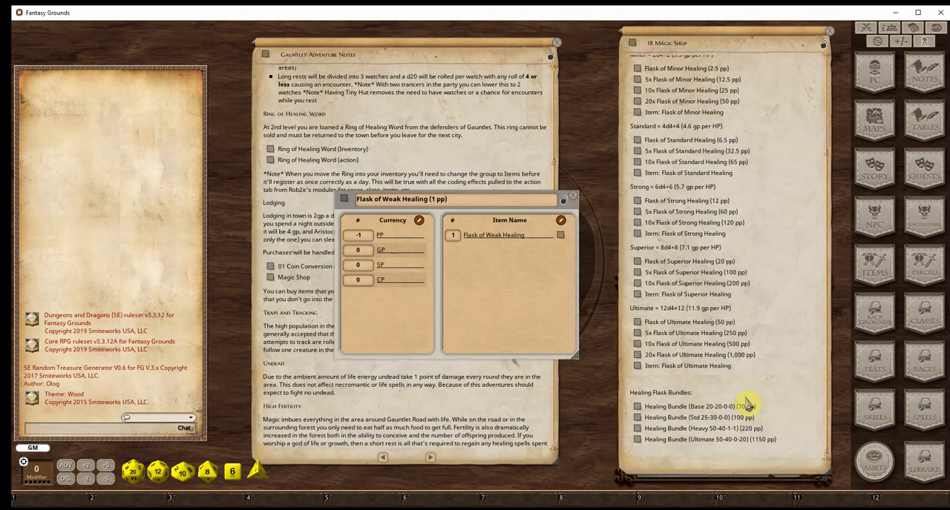
Inspect the contents of the Healing Bundle (Base 20-20-0-0) and close both open parcels
click(636, 408)
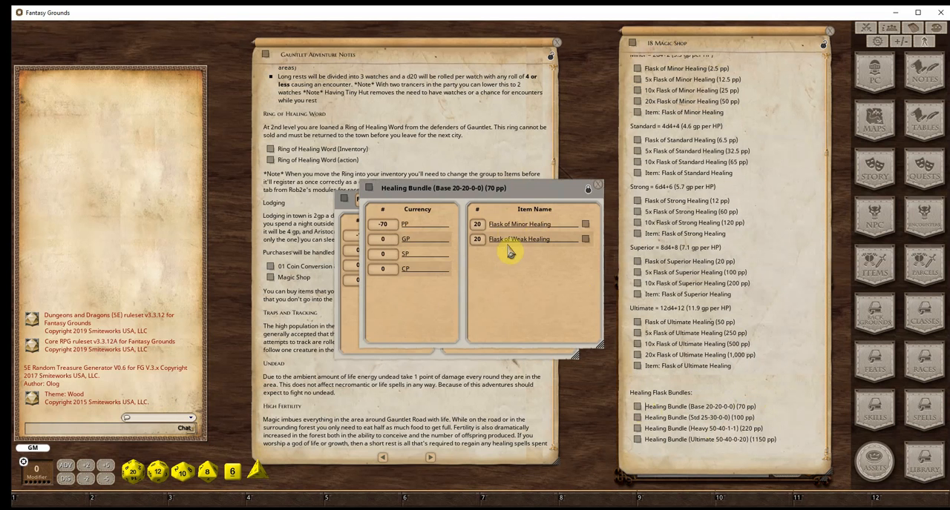
click(600, 189)
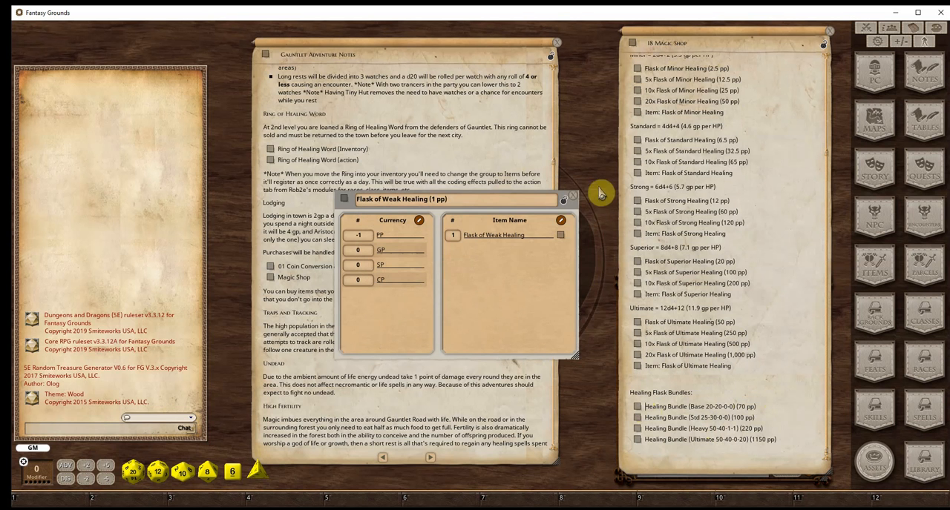
click(577, 202)
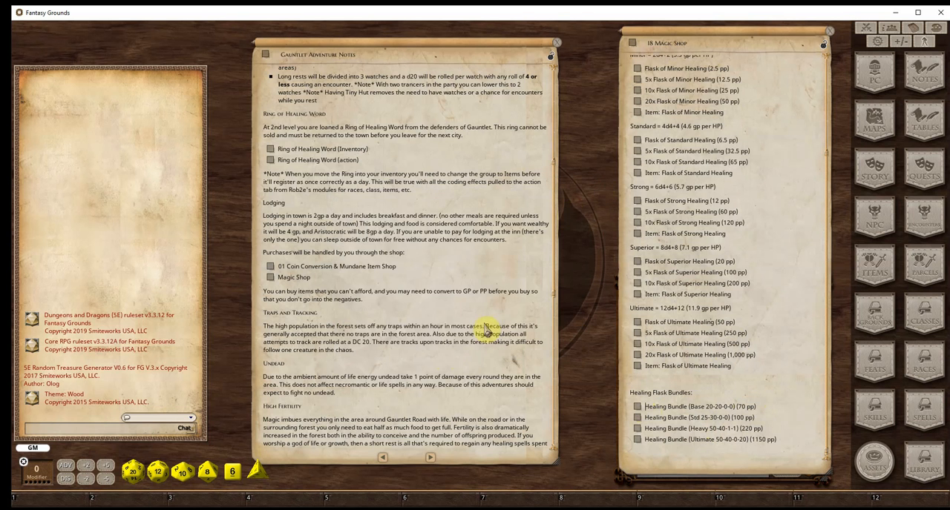
Read the adventure notes down to the towns of Gauntlet Road and post the Gauntlet Major description to the chat
scroll(391, 312, down, 2)
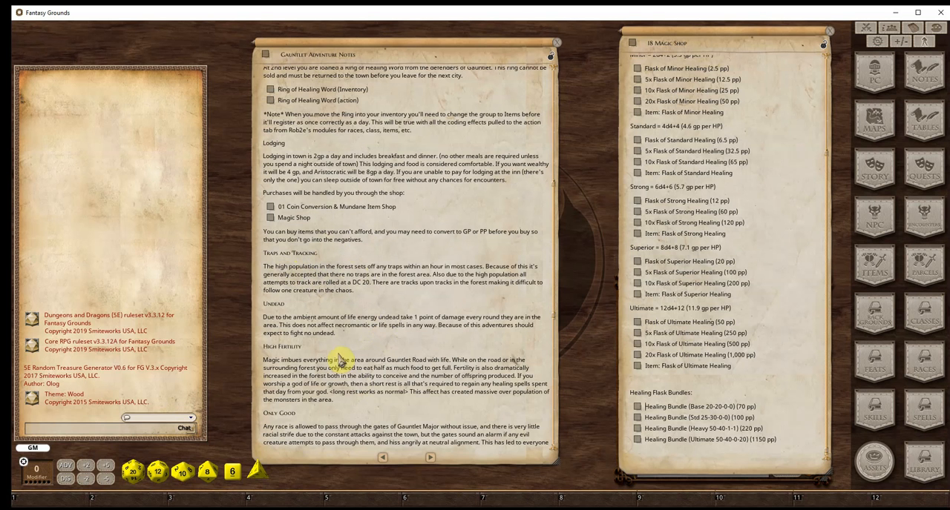
scroll(353, 362, down, 2)
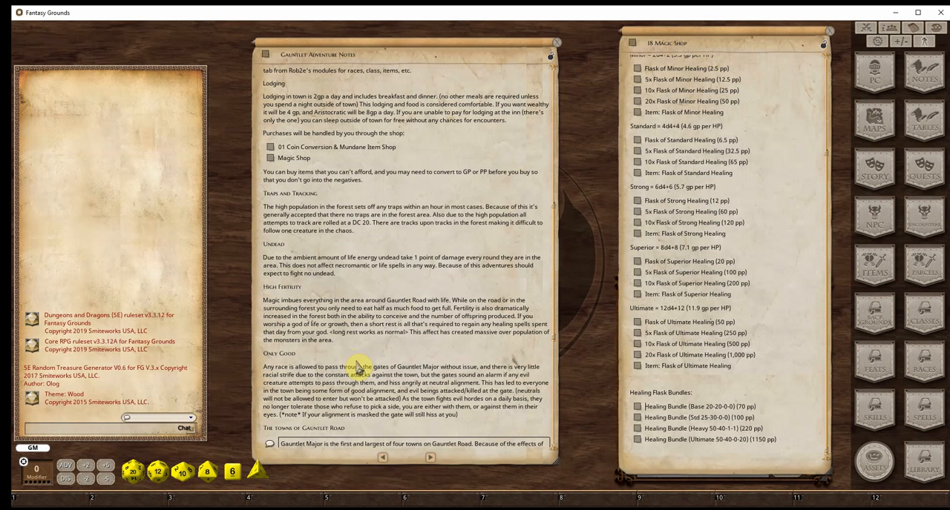
scroll(346, 305, down, 4)
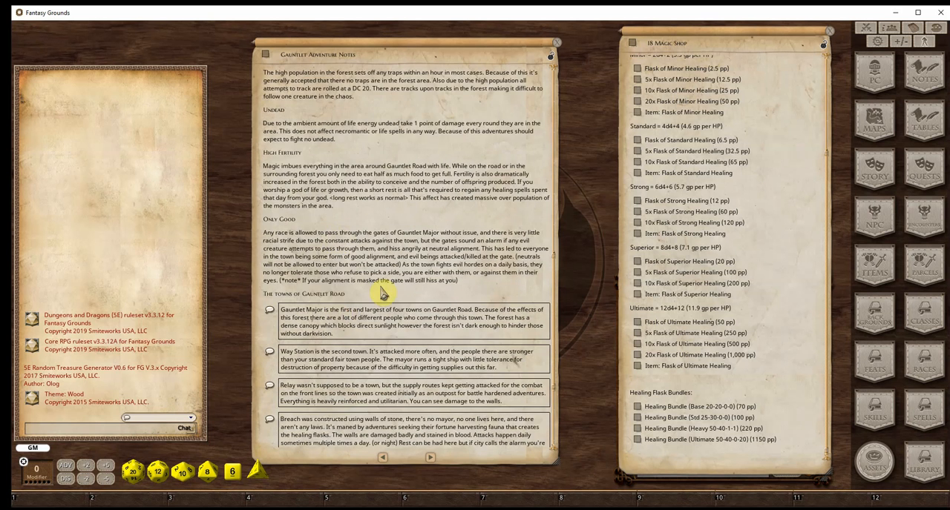
scroll(387, 360, down, 4)
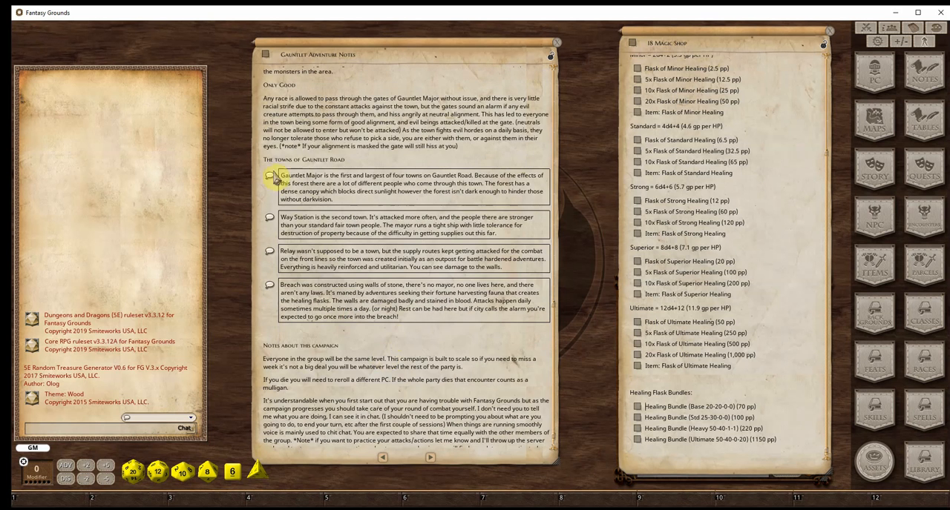
click(268, 178)
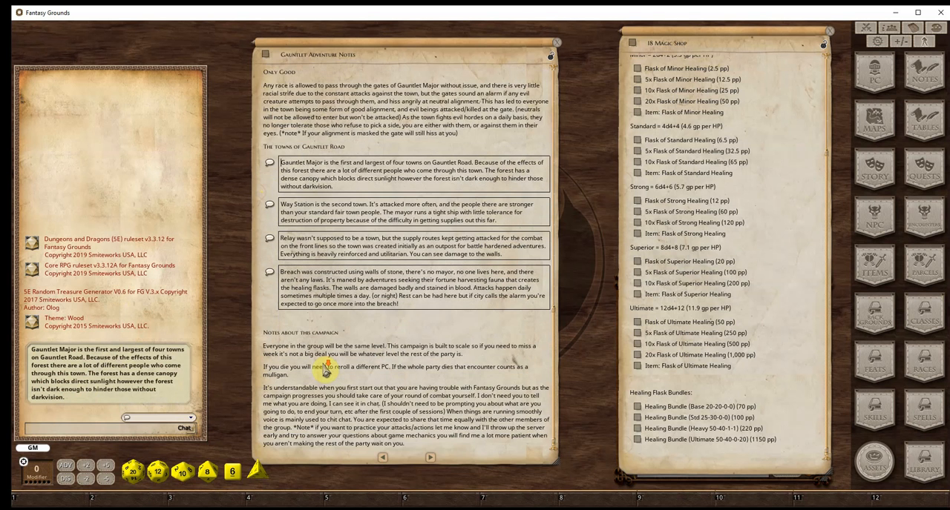
Close the adventure notes and Magic Shop, and share the Gauntlet Adventure Notes story entry with the players
scroll(339, 373, up, 7)
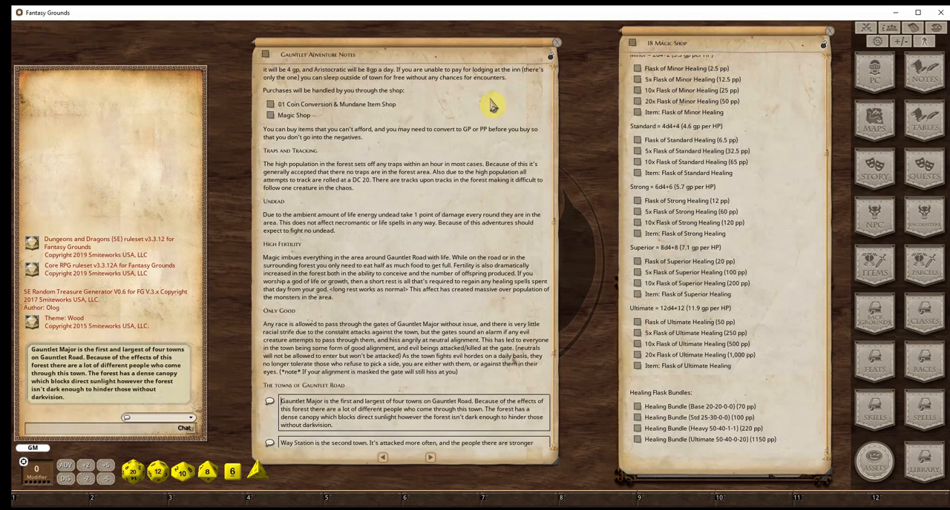
scroll(466, 275, up, 2)
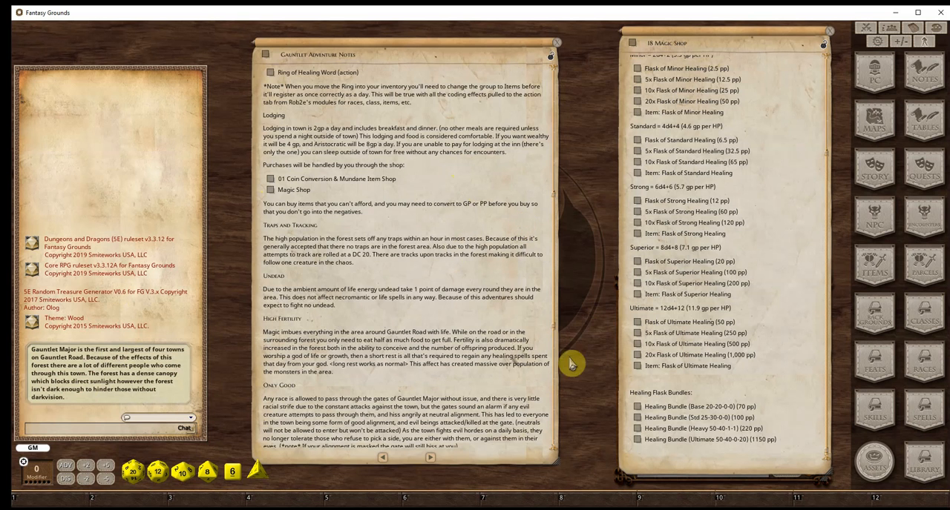
click(556, 50)
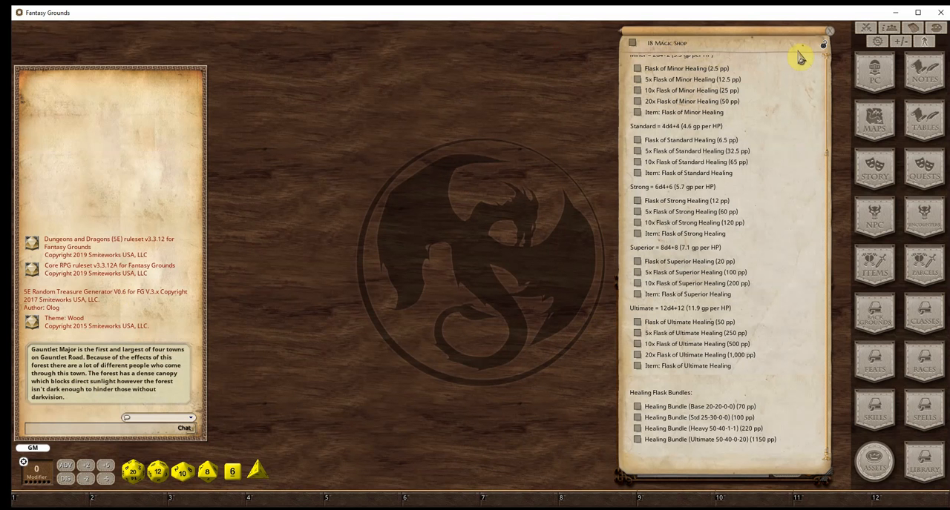
click(827, 41)
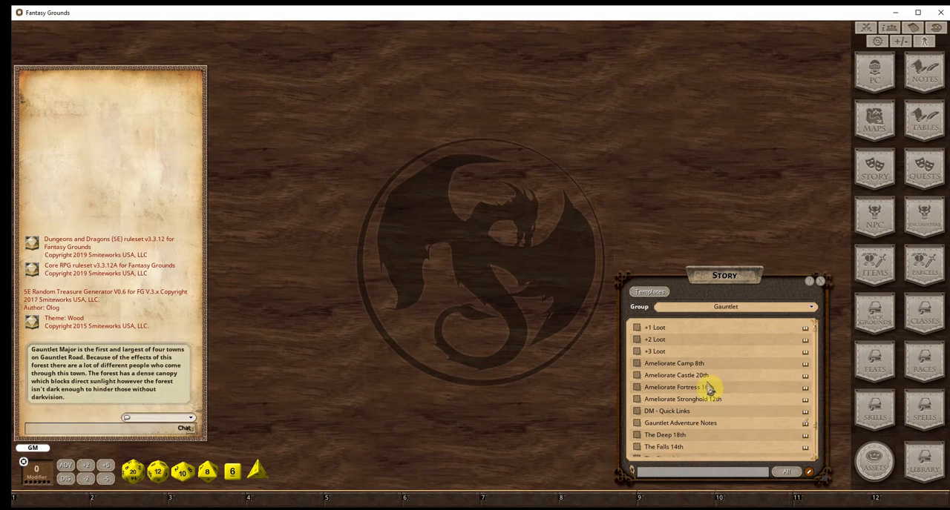
right_click(637, 422)
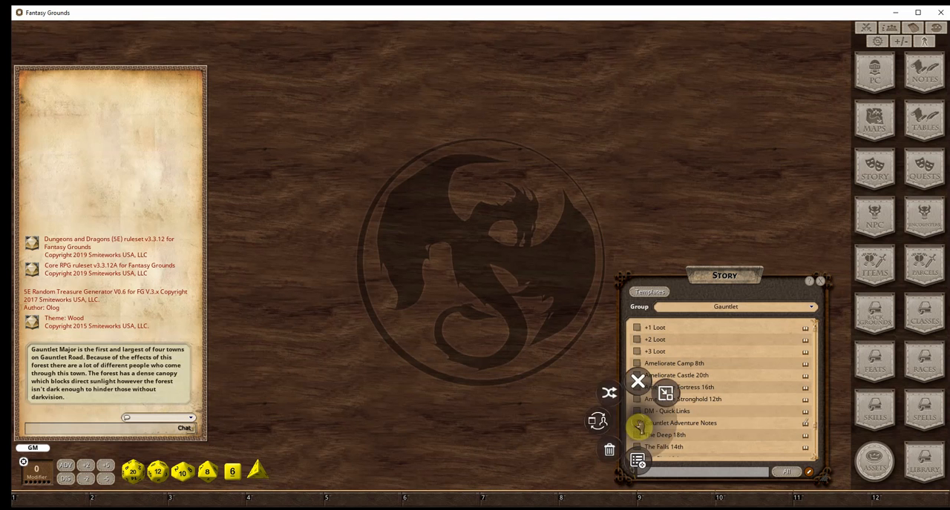
click(597, 425)
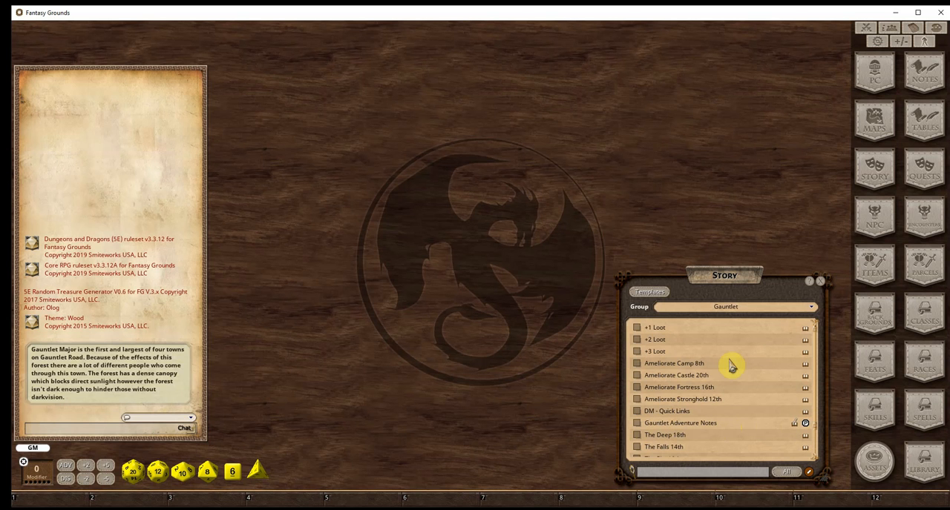
Open the DM - Quick Links story, read its movement and perception rules, and open the Gauntlet Road Area Map from it
click(636, 412)
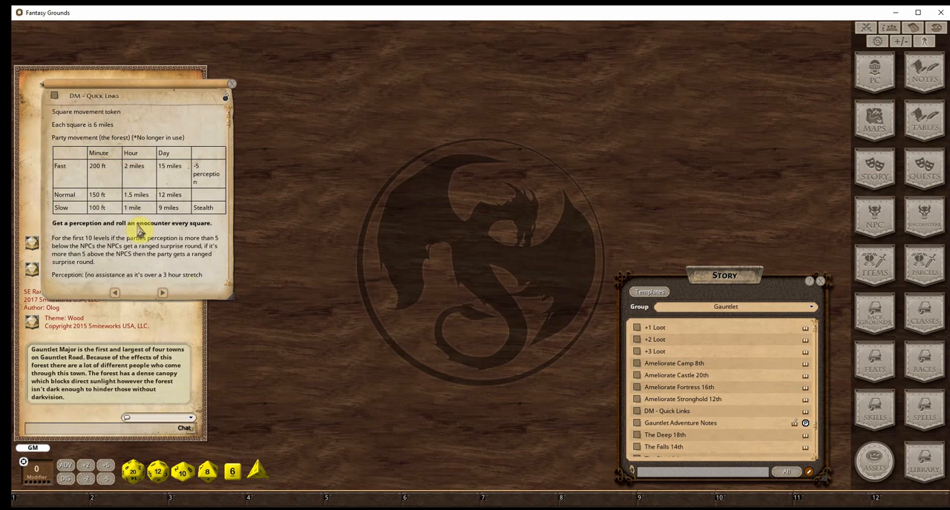
scroll(138, 233, down, 5)
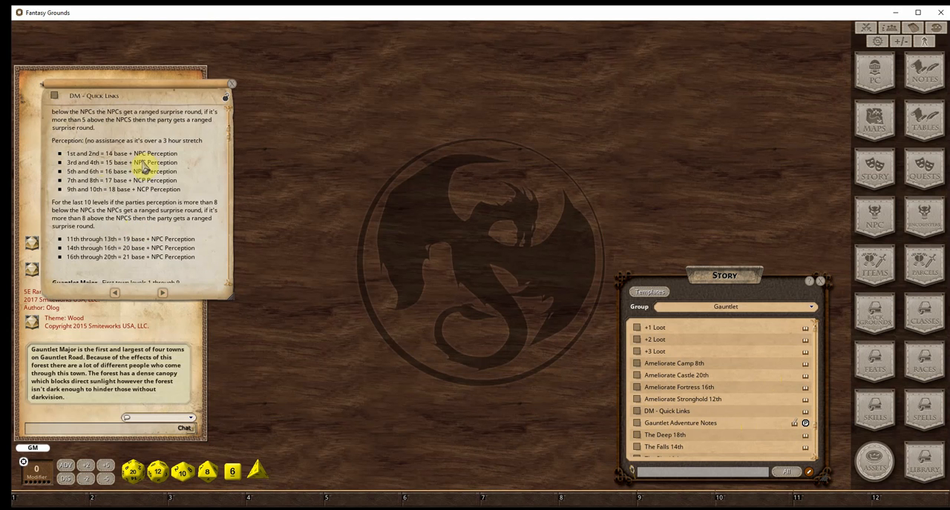
scroll(137, 176, down, 2)
scroll(167, 226, down, 4)
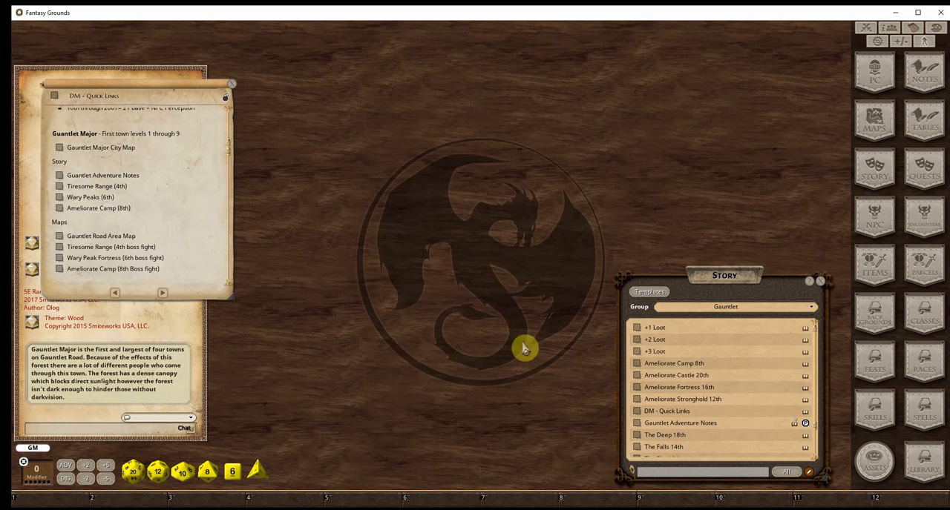
click(59, 236)
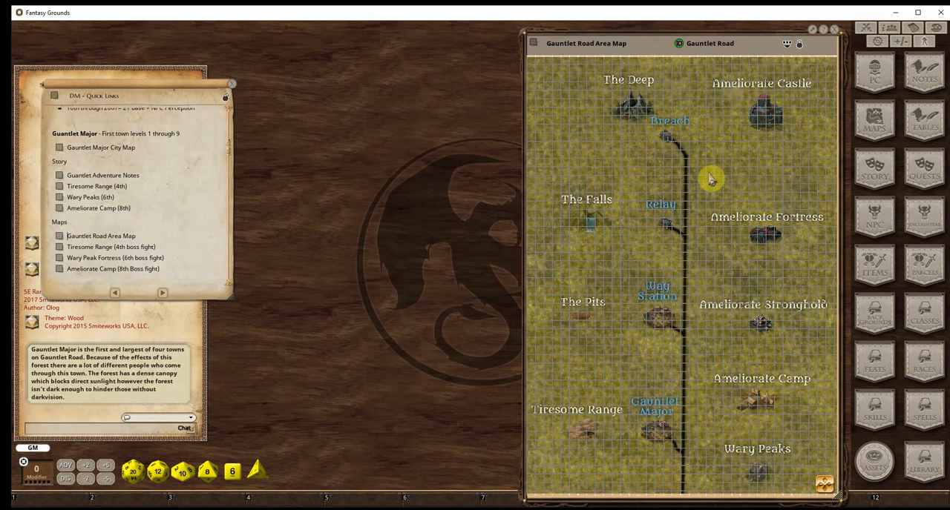
Open the Tiresome Range (4th) story from the quick links, place it beside them and read to its boss fight section
scroll(177, 204, down, 4)
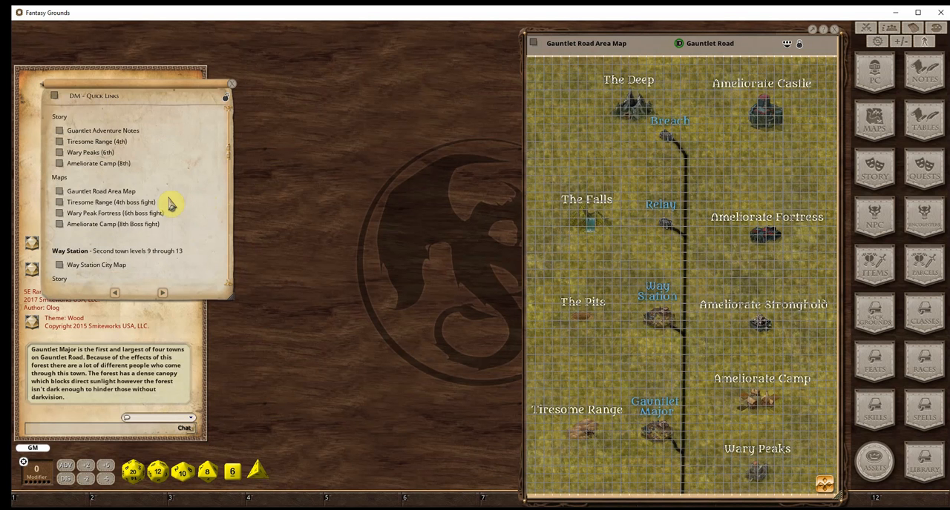
scroll(170, 256, up, 3)
click(59, 172)
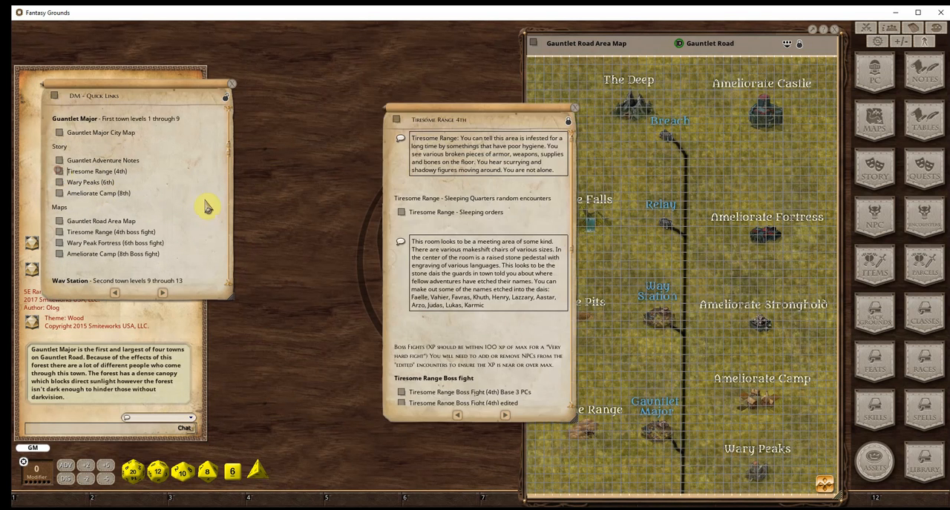
drag(460, 113, 318, 76)
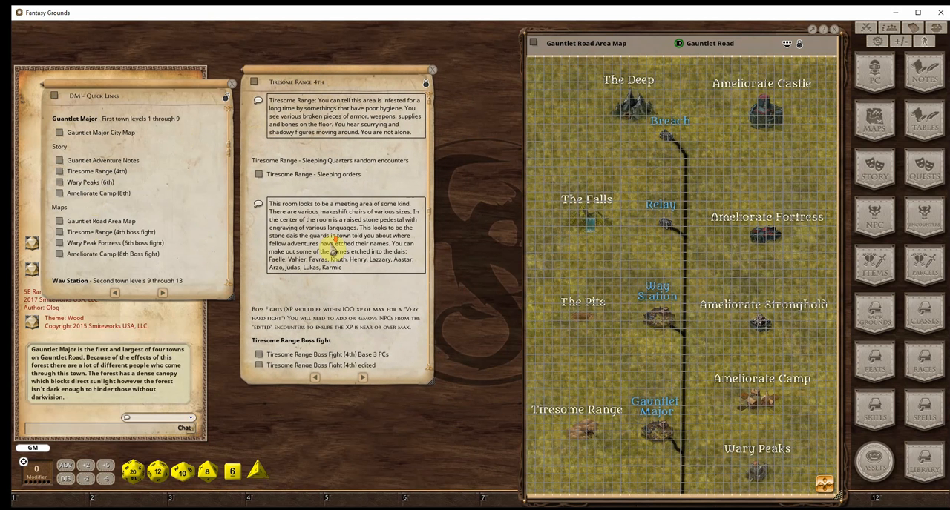
scroll(334, 248, down, 3)
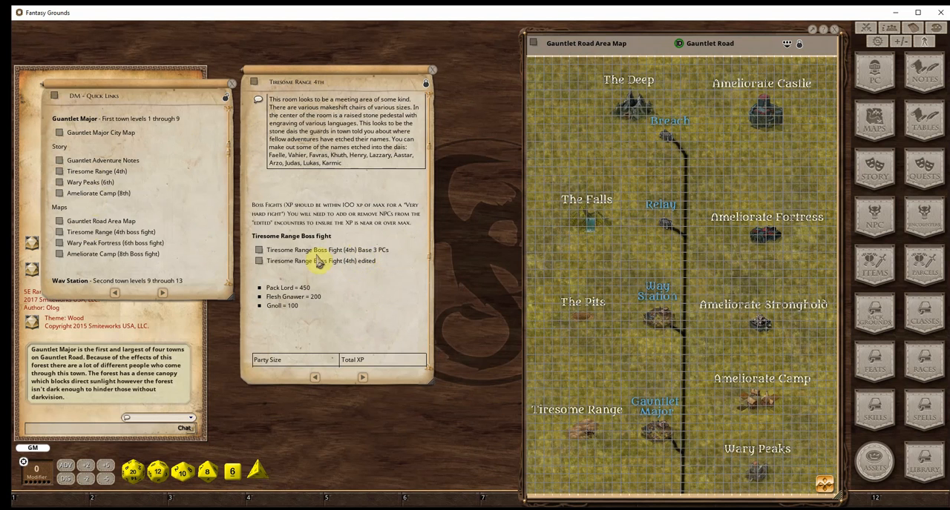
Open the base 3 PCs and edited versions of the Tiresome Range Boss Fight (4th) and arrange both encounters for comparison
click(273, 254)
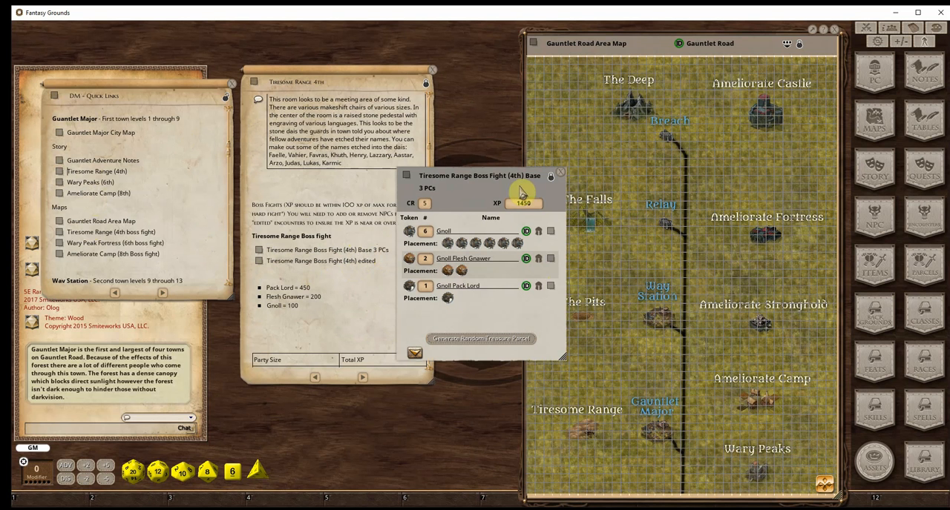
click(265, 267)
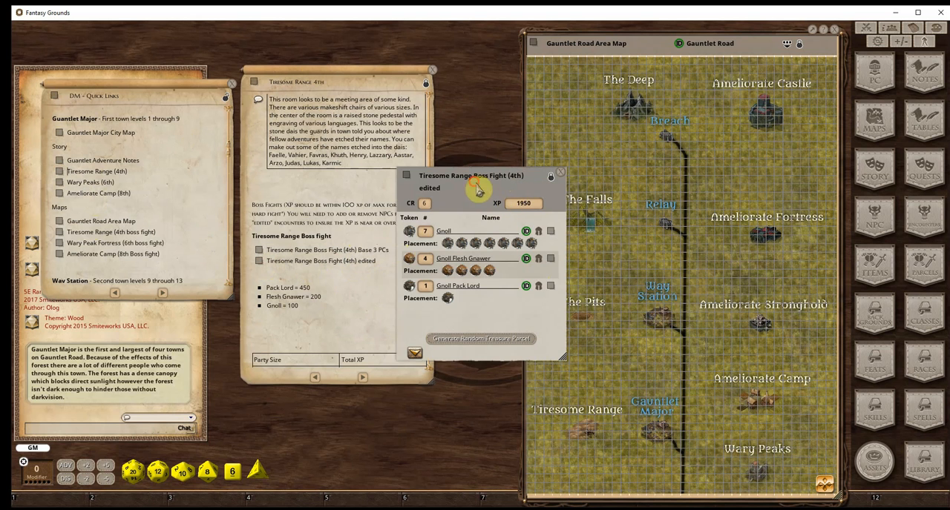
drag(475, 183, 578, 272)
drag(471, 179, 440, 63)
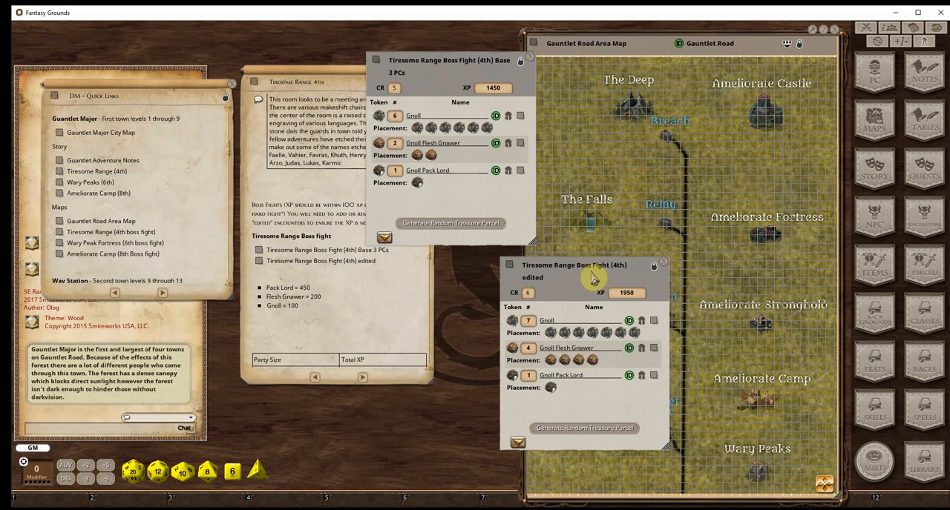
drag(579, 263, 490, 213)
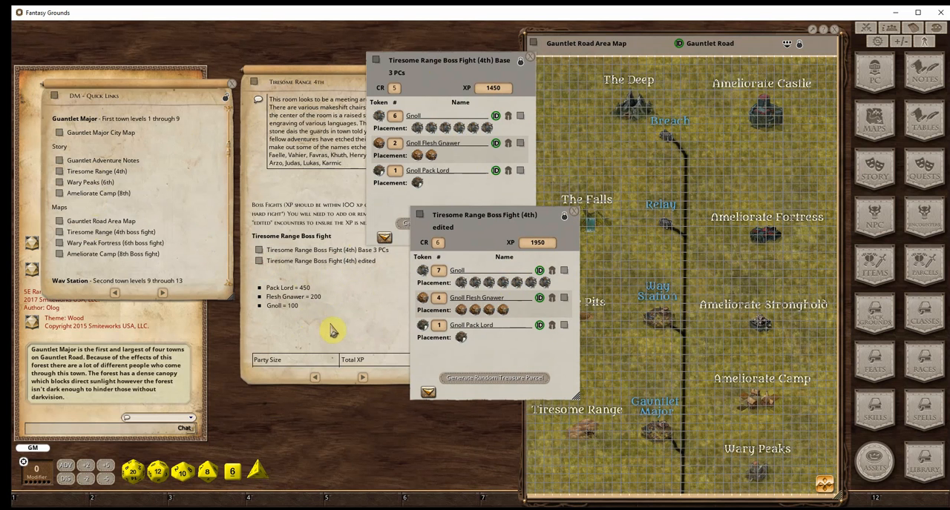
Bring up the party size XP table in the Tiresome Range story and move both encounters clear of it
scroll(342, 315, down, 2)
scroll(341, 315, down, 3)
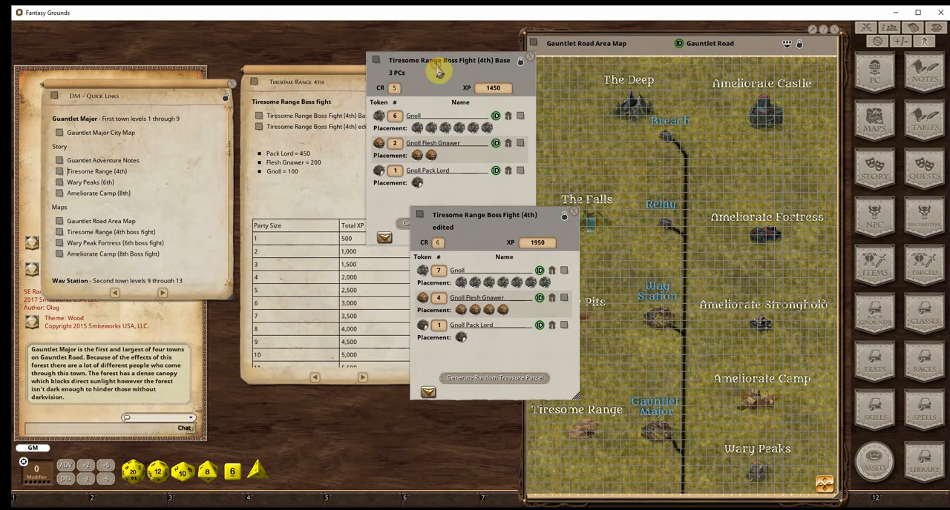
drag(436, 64, 533, 29)
drag(515, 215, 591, 175)
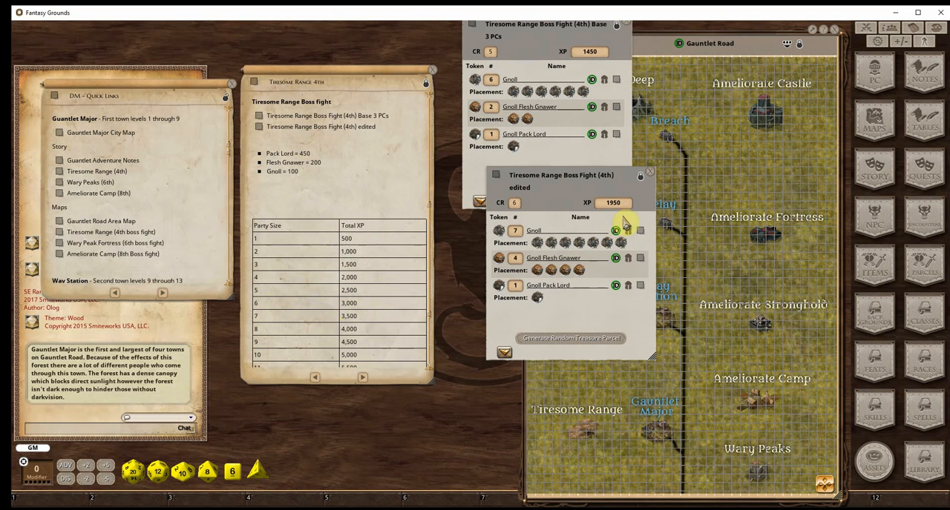
Unlock the edited boss fight, set 11 Gnolls, 5 Gnoll Flesh Gnawers and 2 Gnoll Pack Lords, and recalculate its CR and XP
click(641, 180)
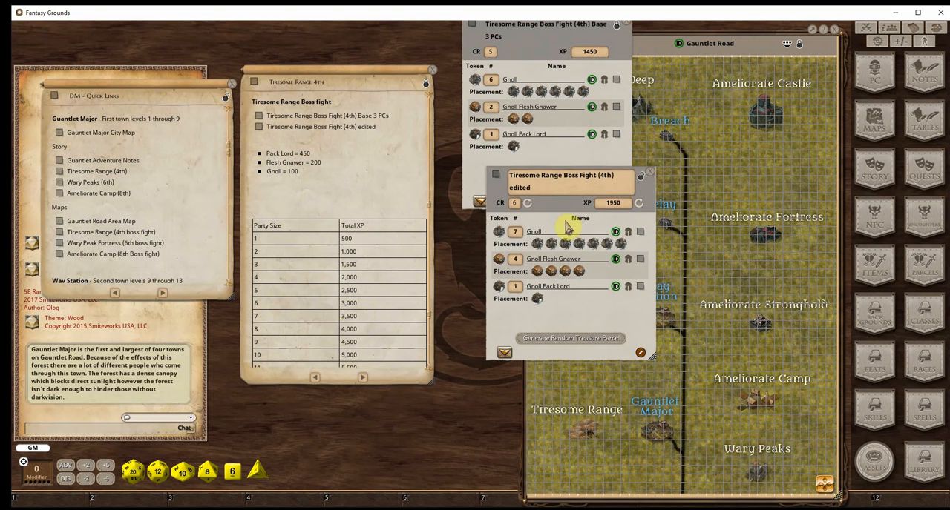
click(518, 232)
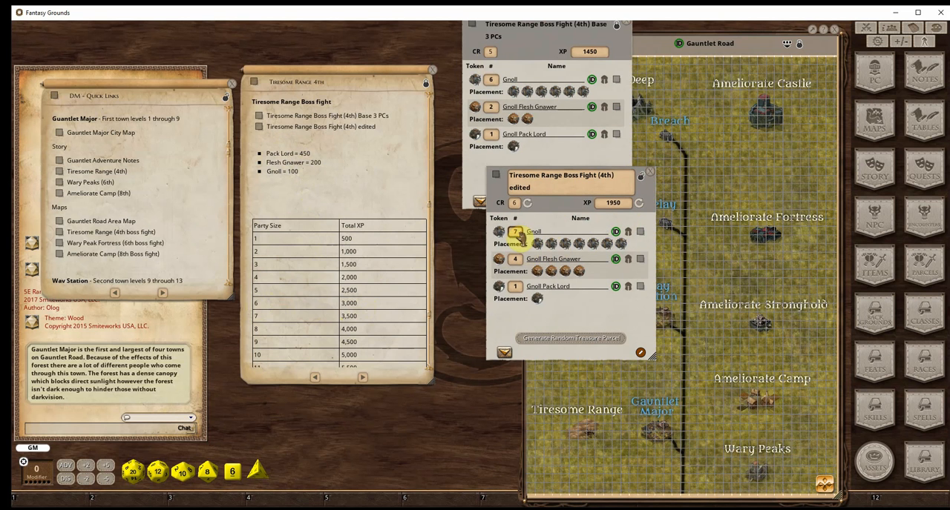
text(9)
click(515, 274)
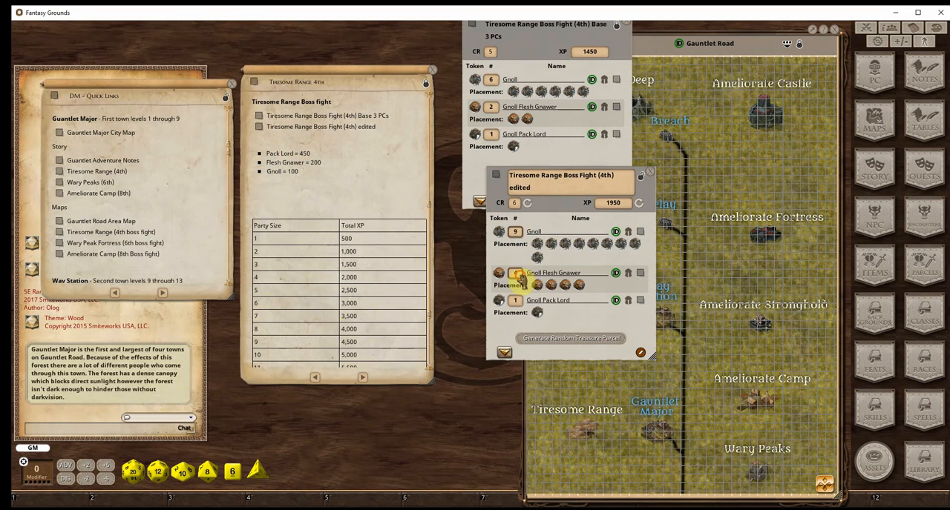
text(5)
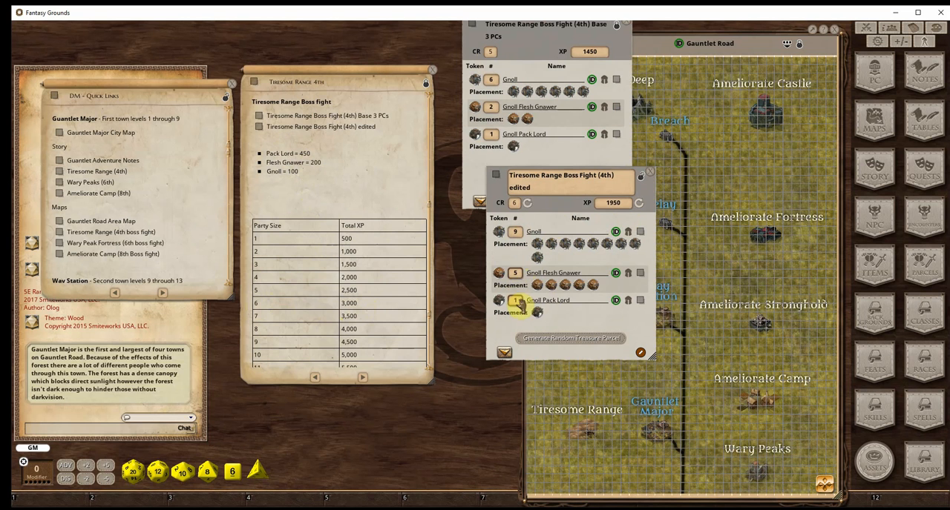
text(2)
click(527, 203)
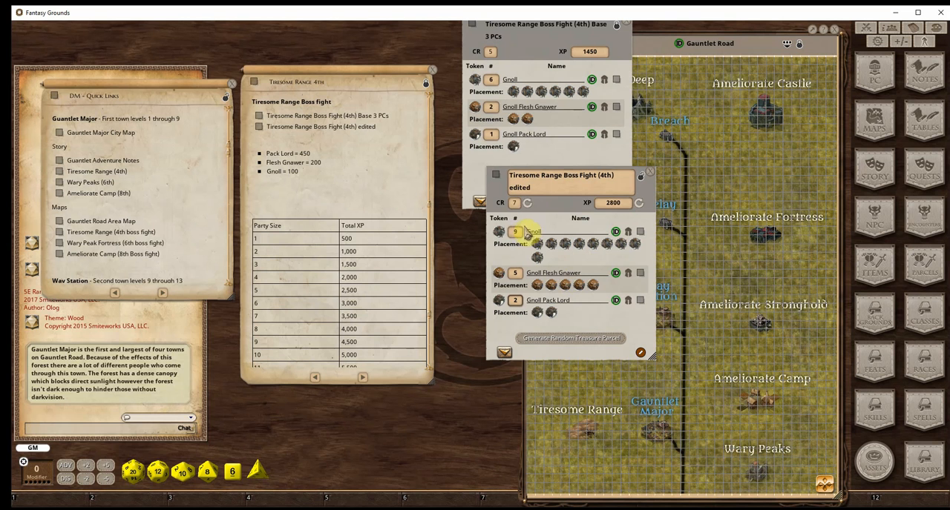
scroll(520, 232, up, 2)
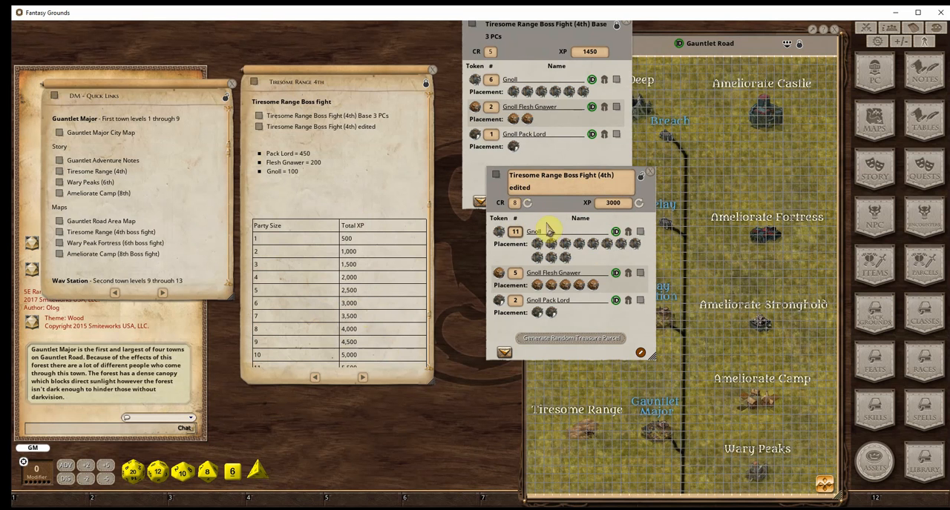
Check the XP value in the Gnoll's record, and close both the record and the edited boss fight encounter
click(640, 236)
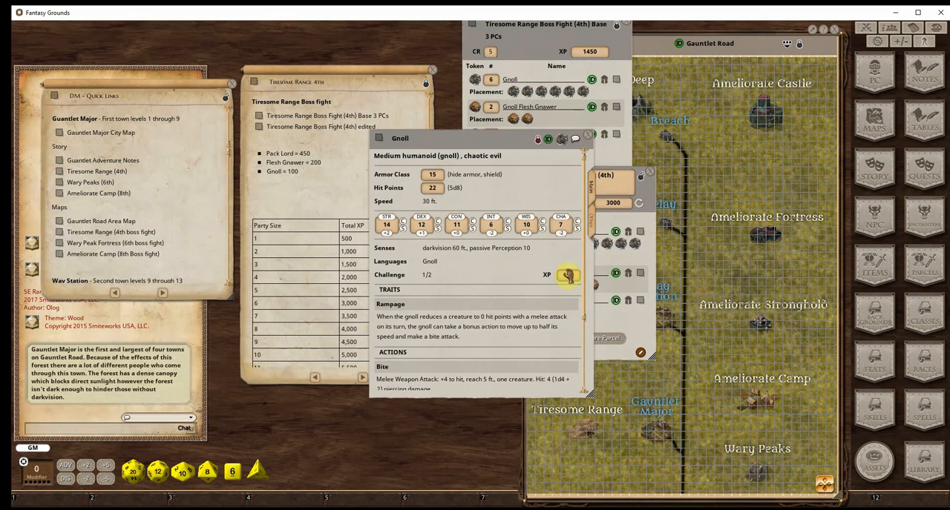
click(588, 141)
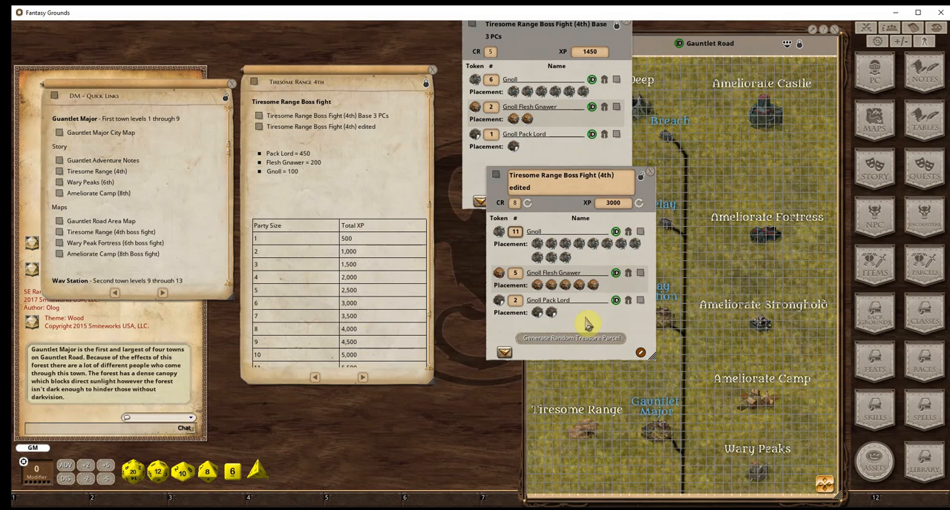
click(649, 172)
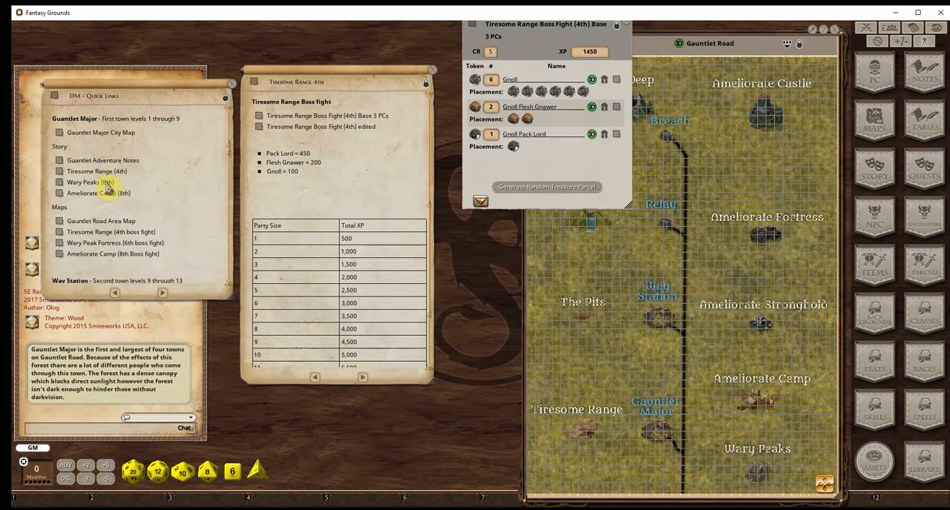
Open the Tiresome Range (4th boss fight) map from the quick links
click(59, 233)
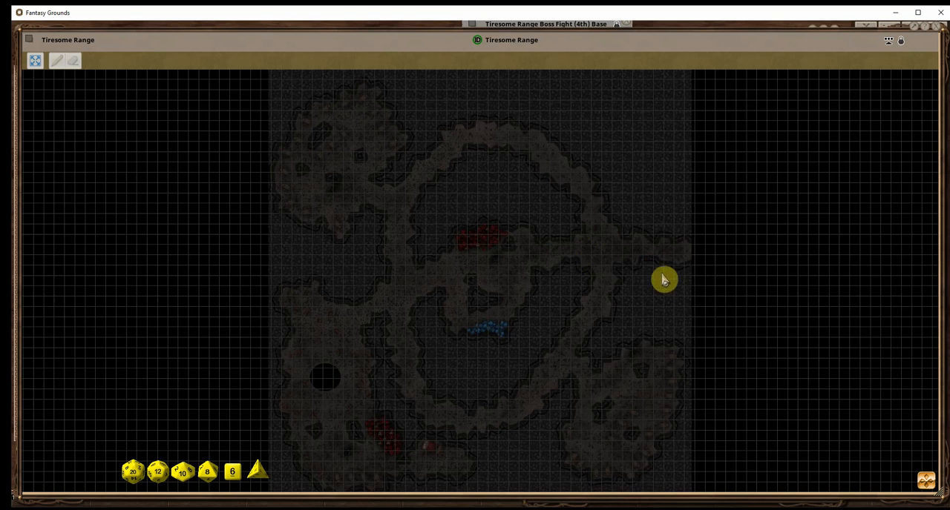
Shrink and reposition the Tiresome Range map, unlock it to inspect its layer tools, lock it again, and close it
drag(720, 354, 310, 326)
drag(356, 45, 705, 46)
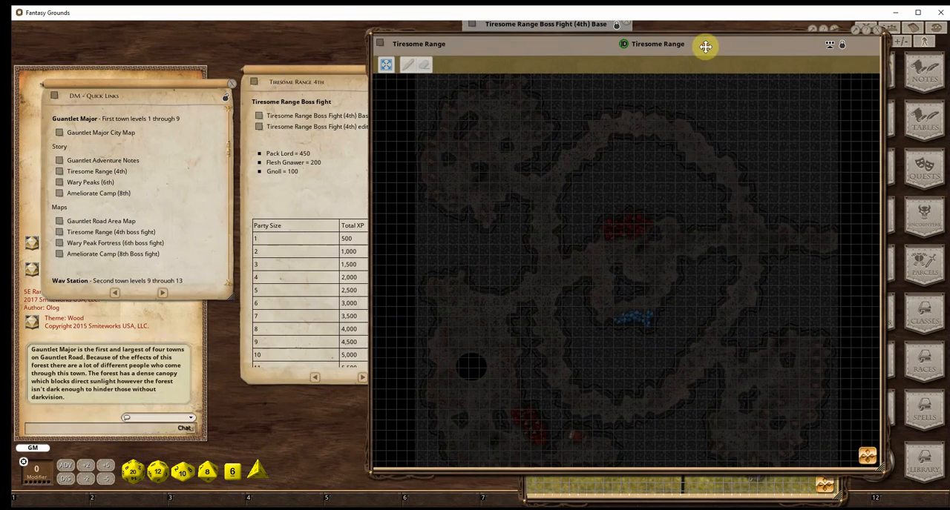
click(842, 46)
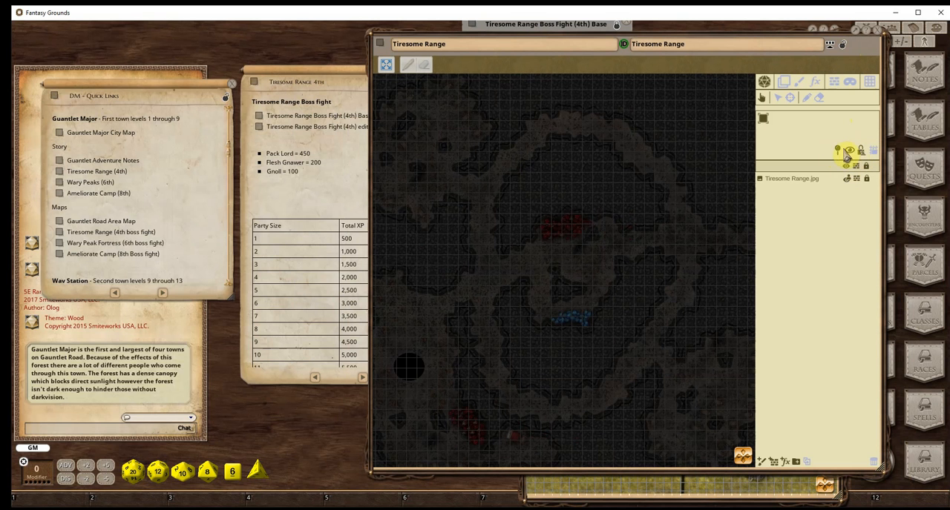
click(843, 46)
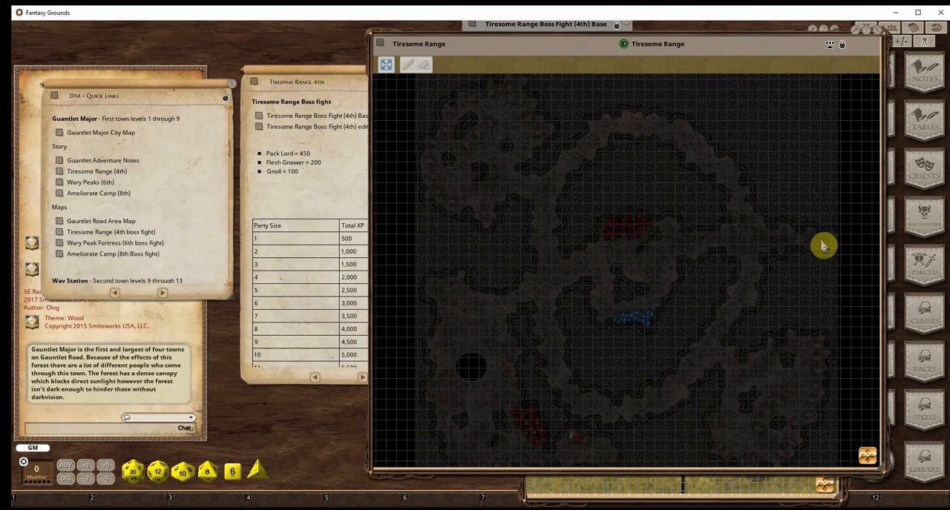
drag(646, 255, 689, 204)
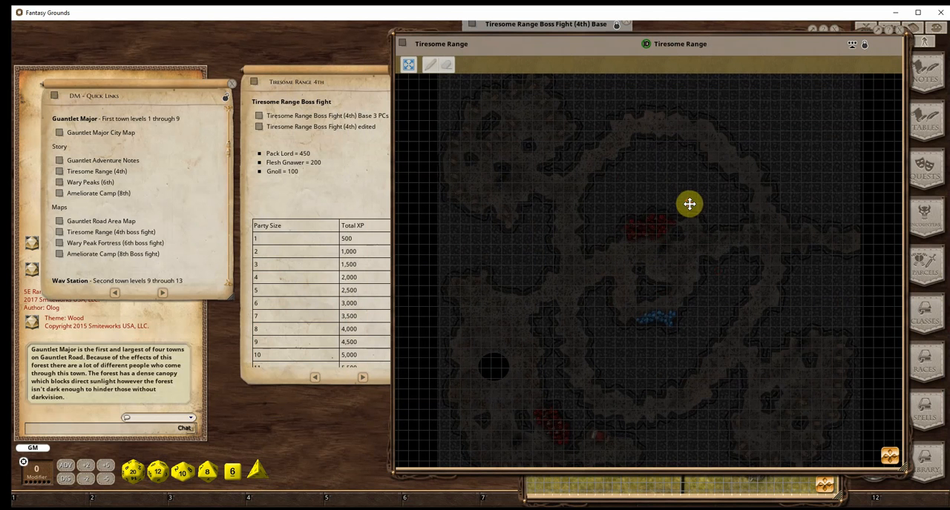
click(900, 41)
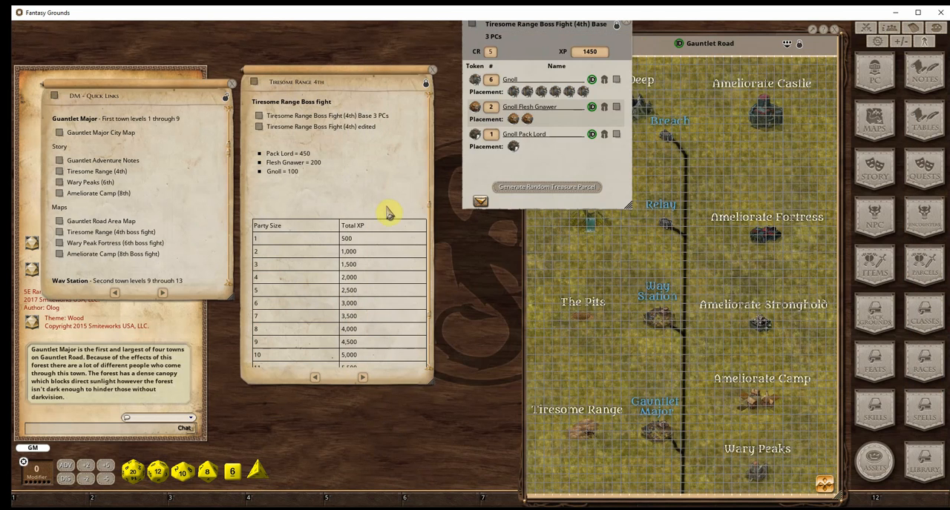
Check the Tiresome Range 4th story's full XP table and loot link, and close the base boss fight encounter and the story
scroll(377, 218, down, 5)
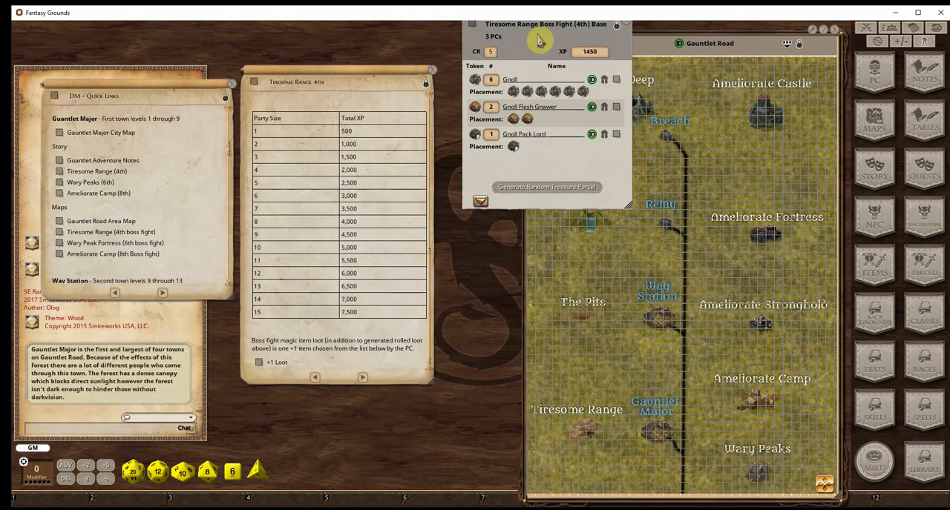
drag(532, 29, 530, 92)
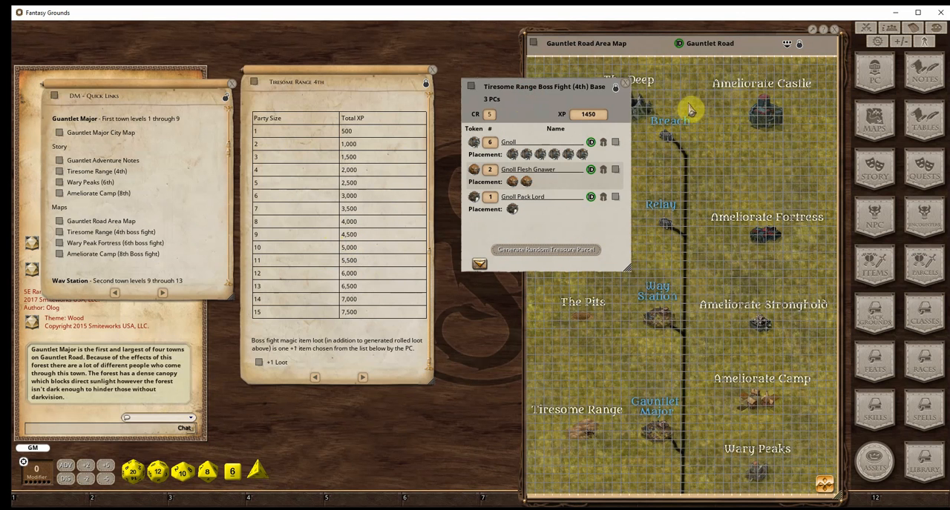
click(628, 88)
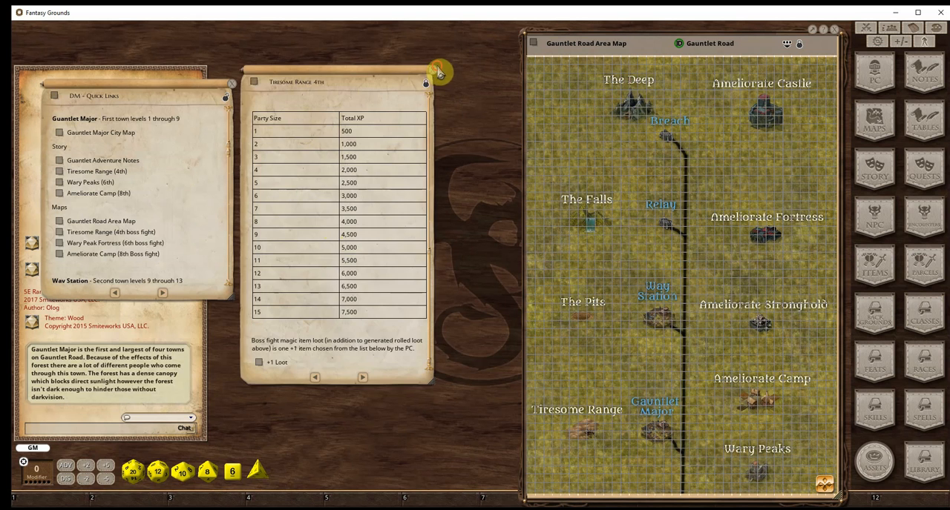
click(432, 69)
Look through the DM quick links from the Way Station section past the scaling encounters and XP-per-level table to the magic item parcels
scroll(191, 227, down, 3)
scroll(148, 214, down, 6)
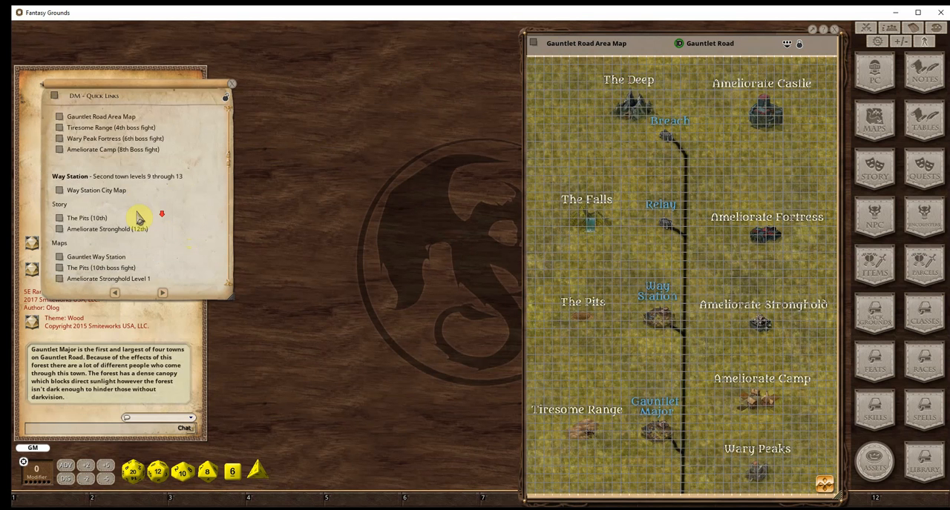
scroll(139, 209, down, 4)
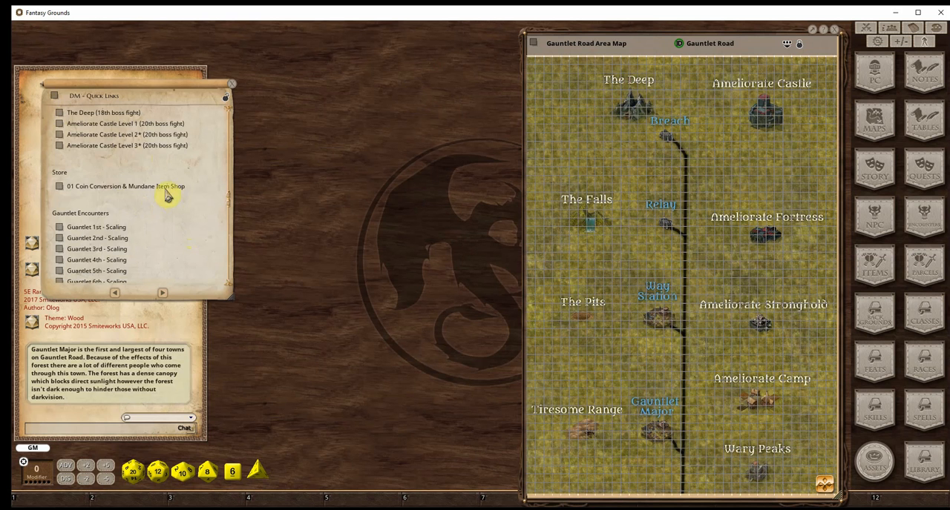
scroll(147, 202, down, 2)
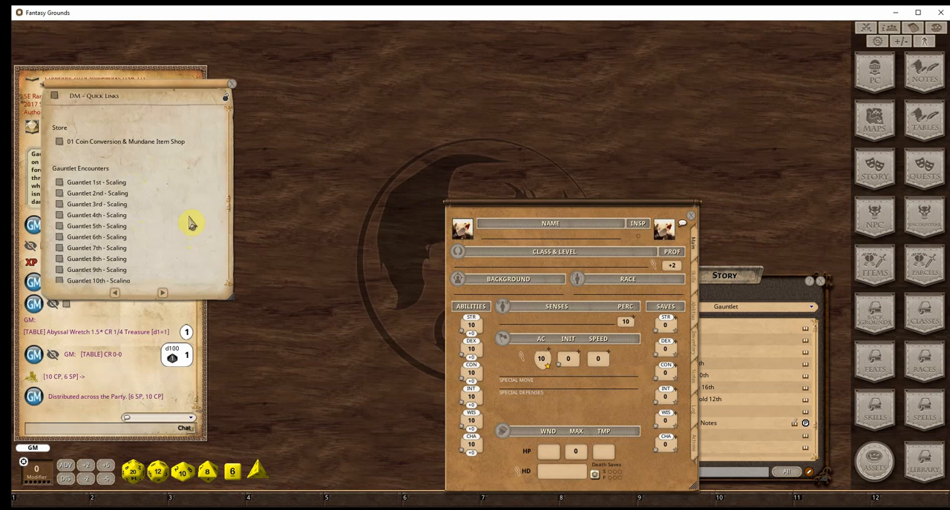
scroll(185, 215, down, 10)
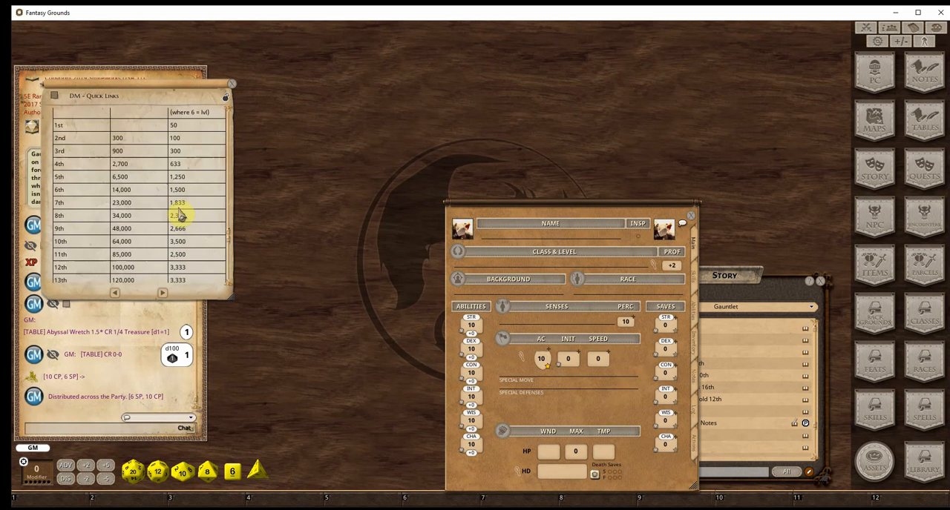
scroll(180, 213, up, 3)
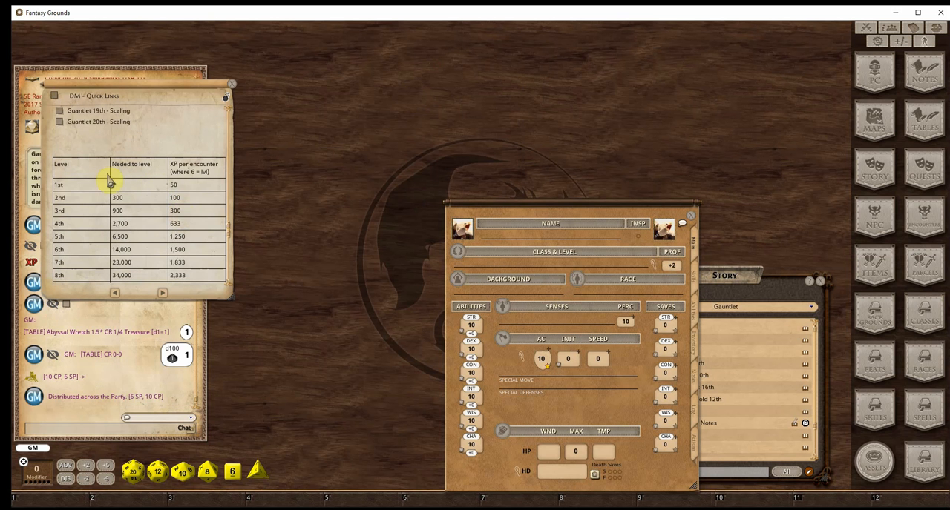
scroll(147, 214, down, 10)
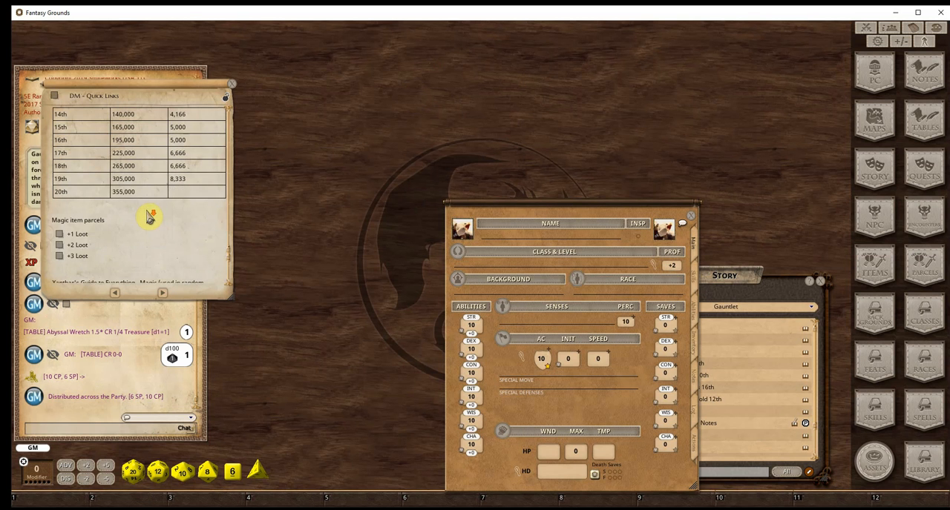
scroll(149, 215, down, 2)
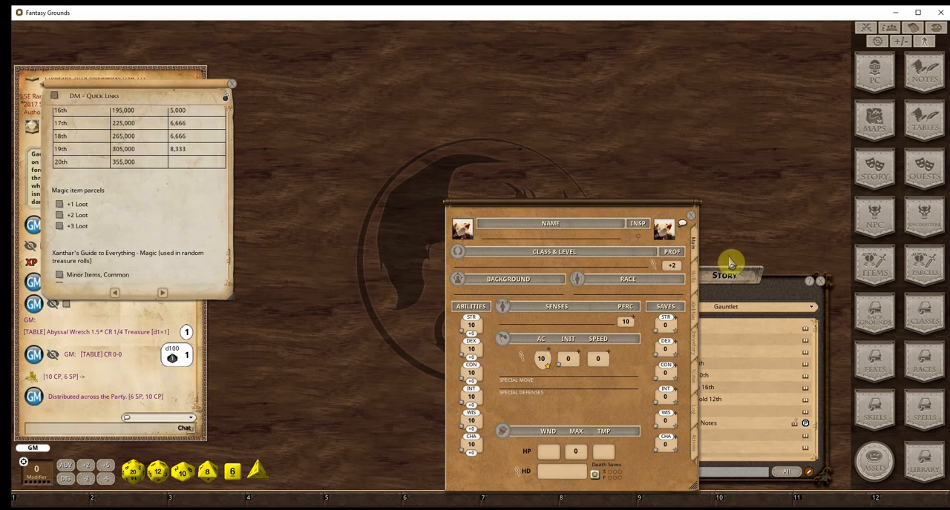
Close the blank character sheet and open the +1 Loot, +2 Loot and +3 Loot parcels from the quick links
click(691, 216)
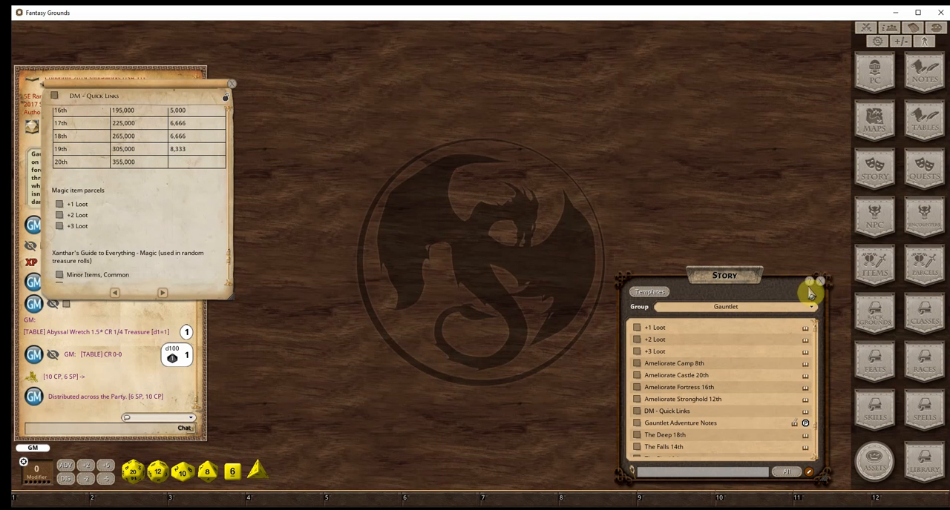
click(60, 205)
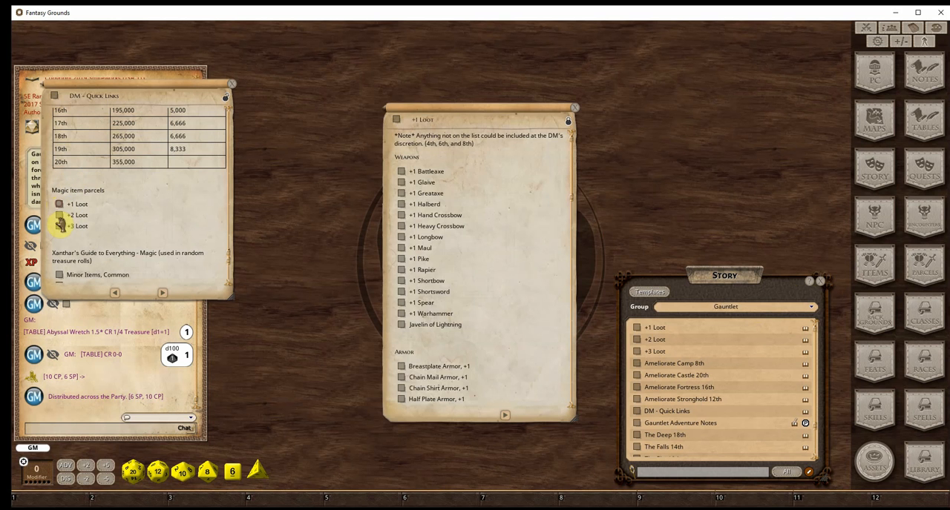
click(59, 215)
click(60, 227)
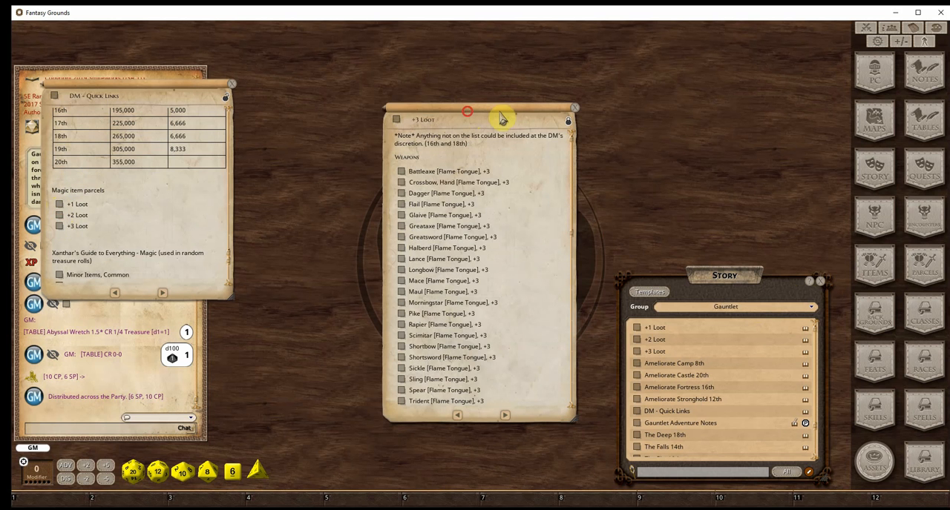
Arrange the +1 Loot, +2 Loot and +3 Loot notes side by side in ascending order so all three are readable
drag(500, 116, 764, 95)
drag(502, 116, 617, 113)
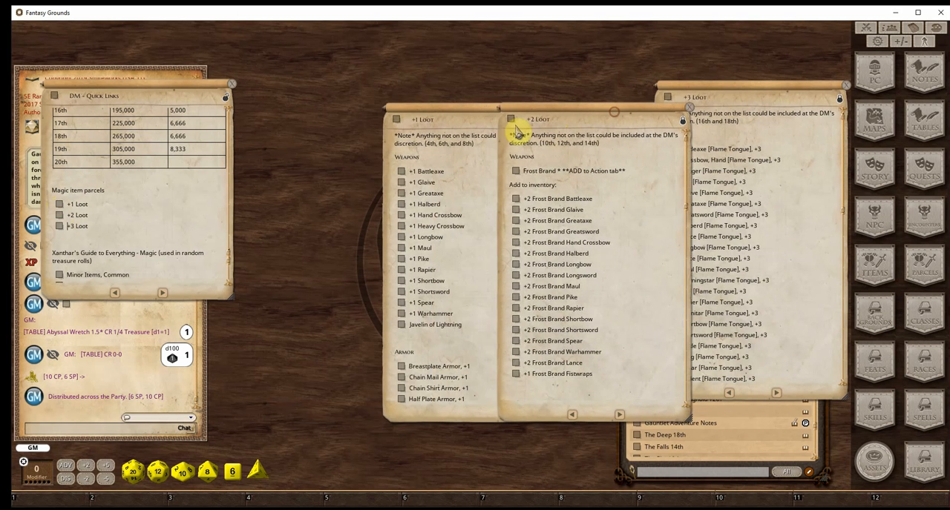
click(463, 115)
drag(430, 119, 210, 98)
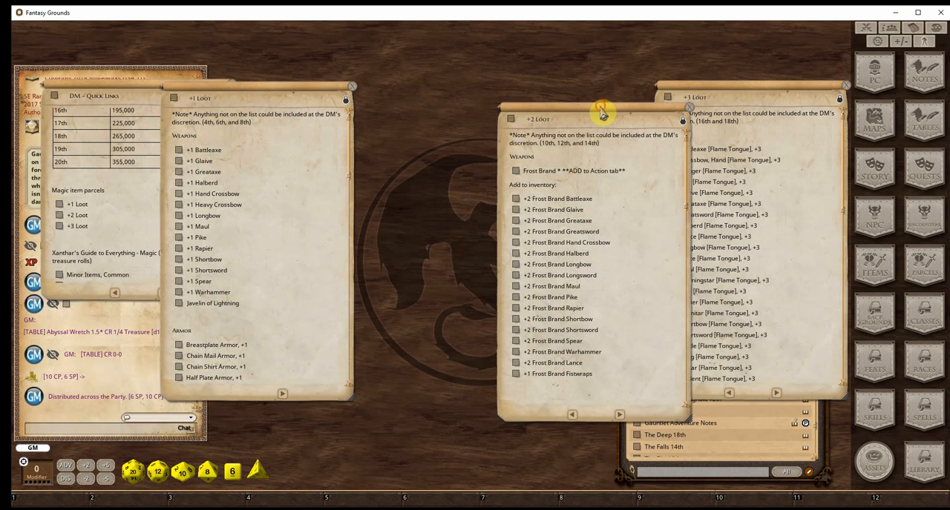
drag(602, 115, 488, 84)
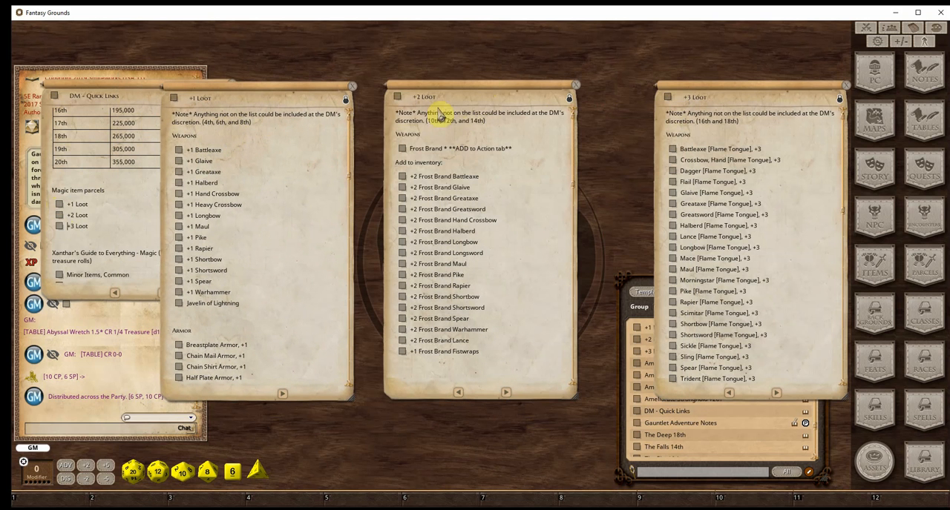
drag(727, 92, 679, 100)
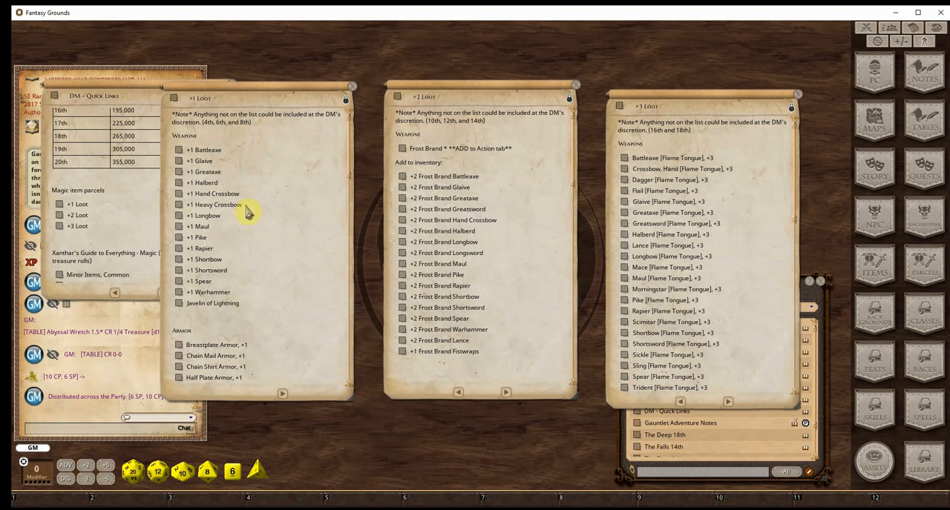
Examine the weapon, armor and miscellaneous items listed in the +1, +2 and +3 Loot notes
scroll(300, 271, down, 2)
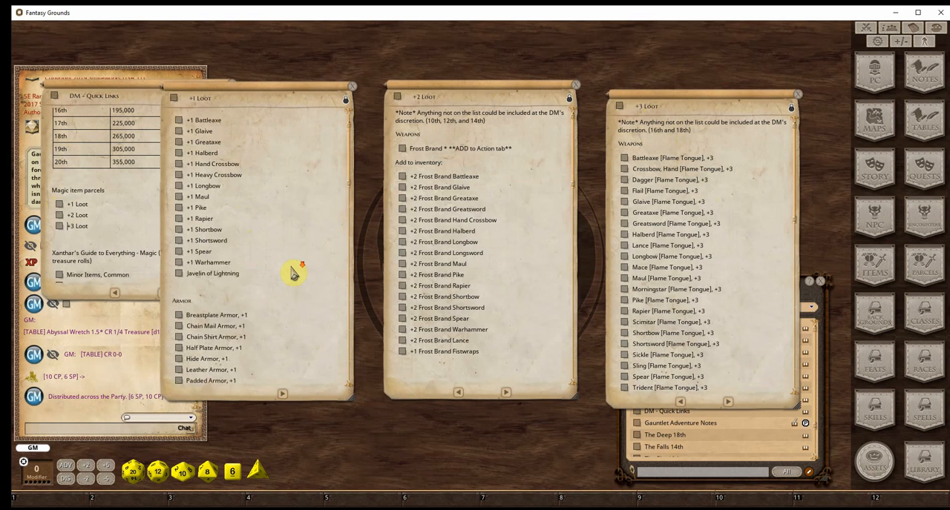
scroll(294, 273, down, 5)
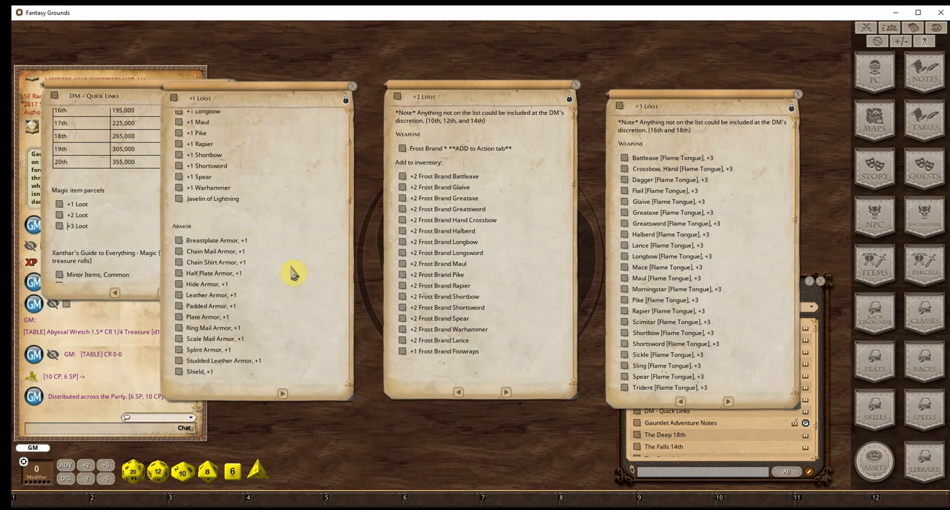
scroll(549, 252, down, 3)
scroll(519, 256, down, 7)
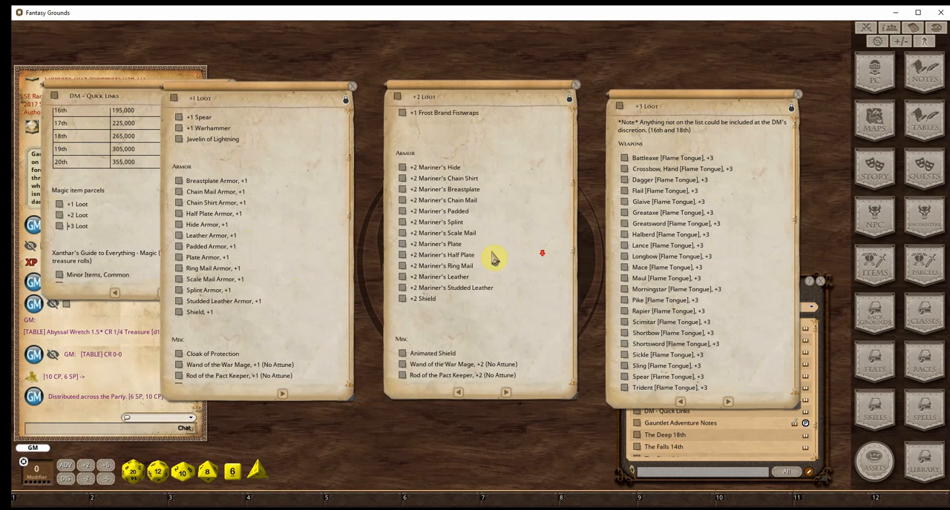
scroll(312, 288, down, 4)
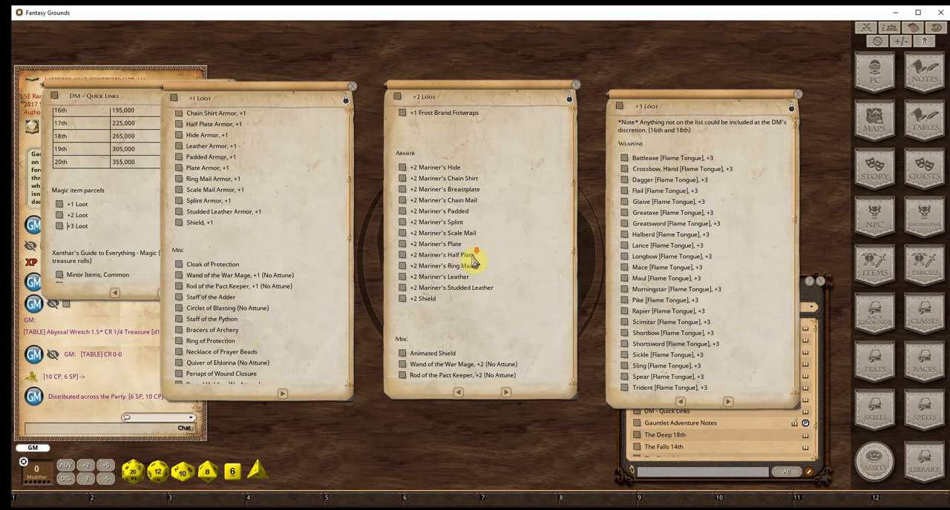
scroll(475, 258, down, 3)
scroll(474, 261, up, 4)
scroll(480, 264, down, 3)
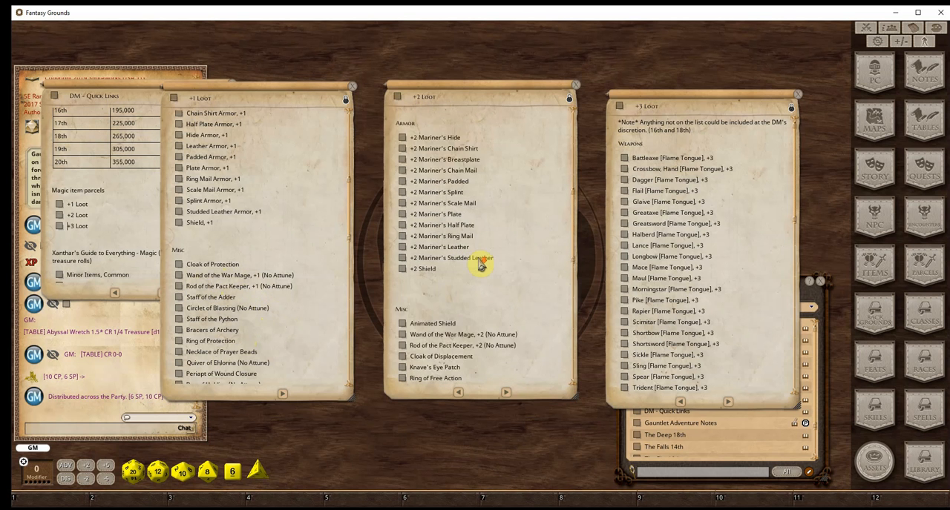
scroll(481, 260, up, 1)
scroll(662, 266, down, 3)
scroll(662, 264, down, 4)
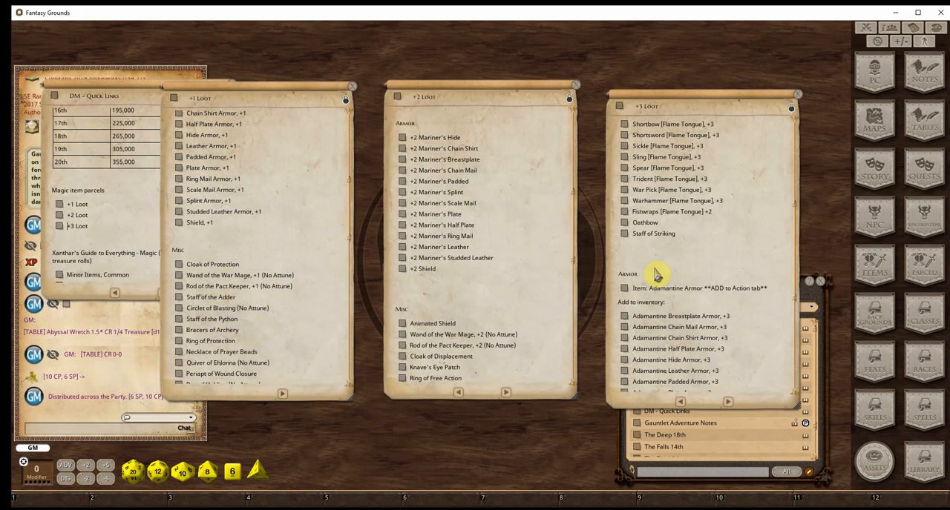
scroll(657, 274, down, 10)
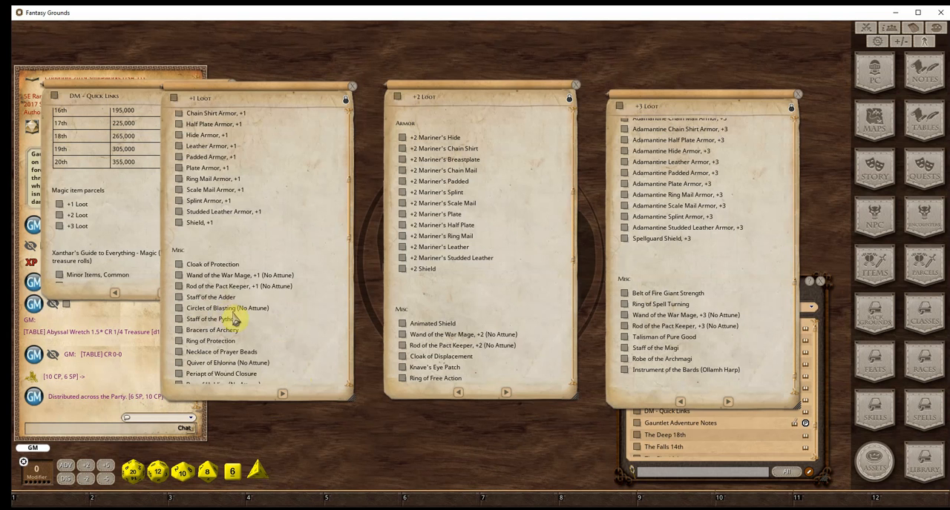
Revisit the +2 Loot weapons and review the +1 Loot note from its weapons to the items reserved for the 8th level boss fight
scroll(237, 316, down, 5)
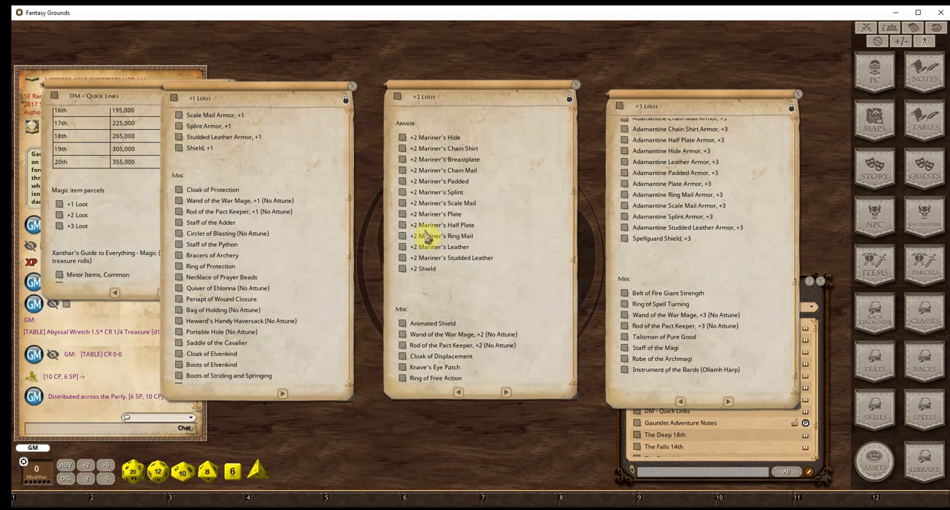
scroll(462, 248, up, 15)
scroll(178, 245, up, 1)
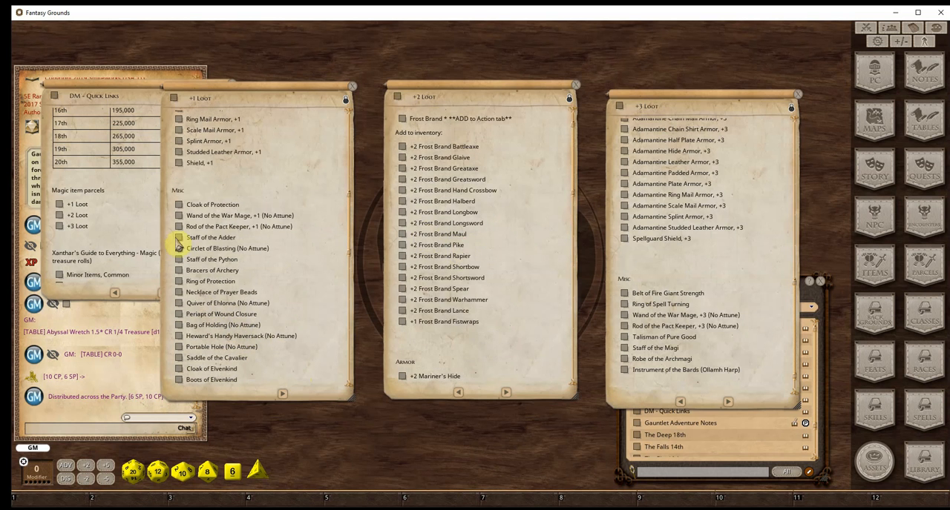
scroll(185, 245, up, 8)
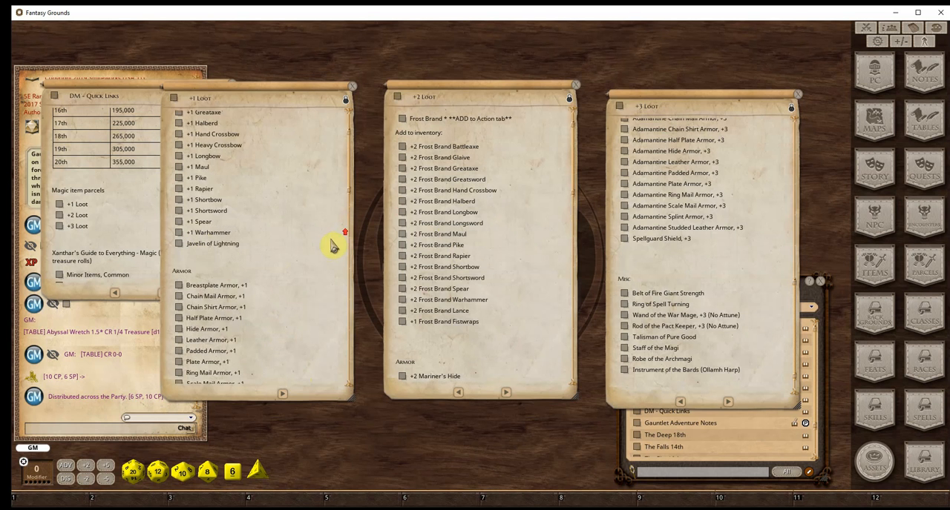
scroll(330, 248, up, 2)
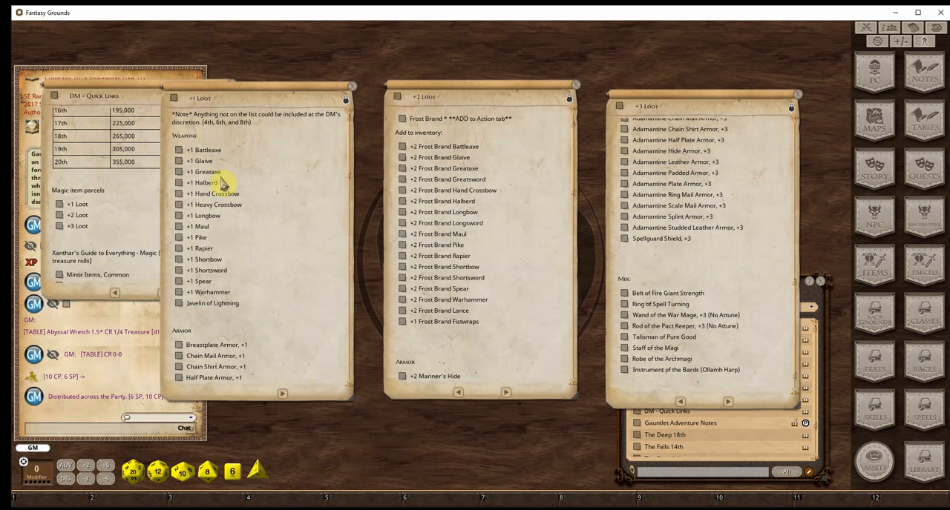
scroll(261, 291, down, 15)
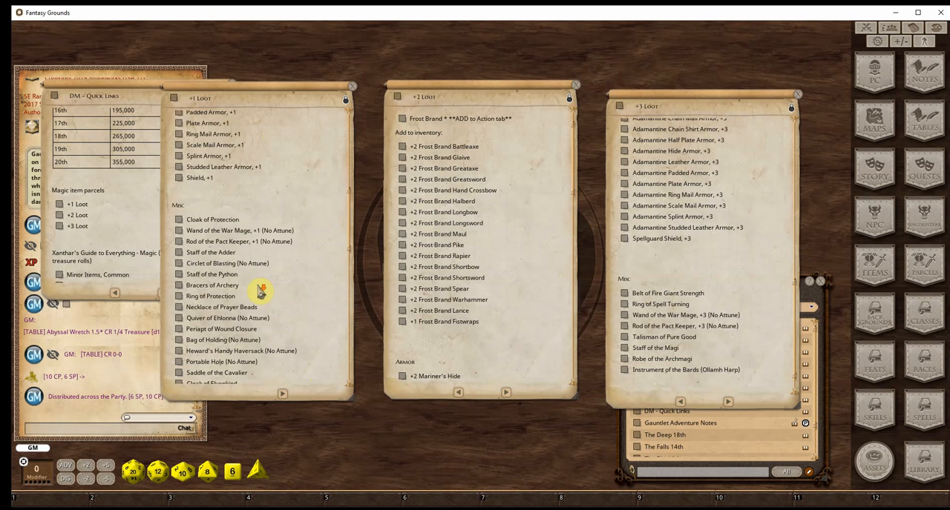
scroll(259, 291, down, 10)
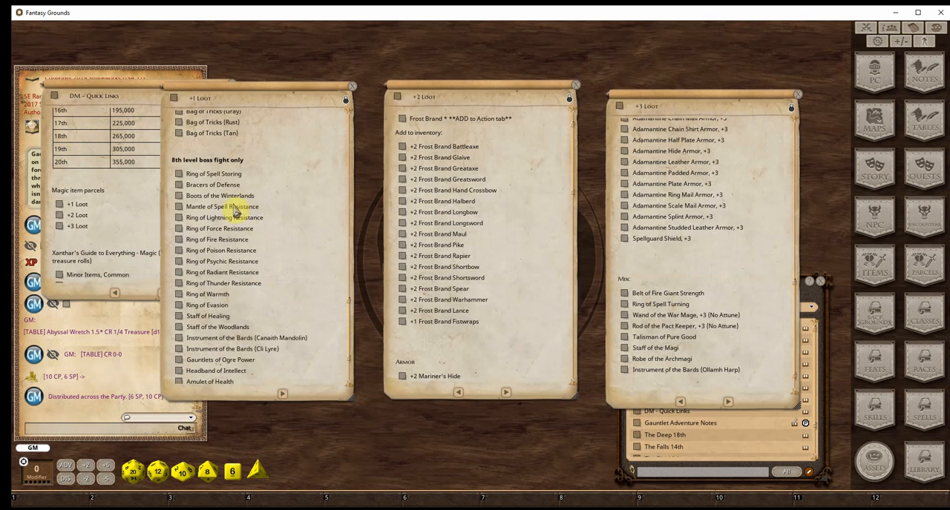
Review the remaining 8th level boss fight items in the +1 Loot note and the armor and miscellaneous items in +2 Loot
scroll(248, 260, down, 2)
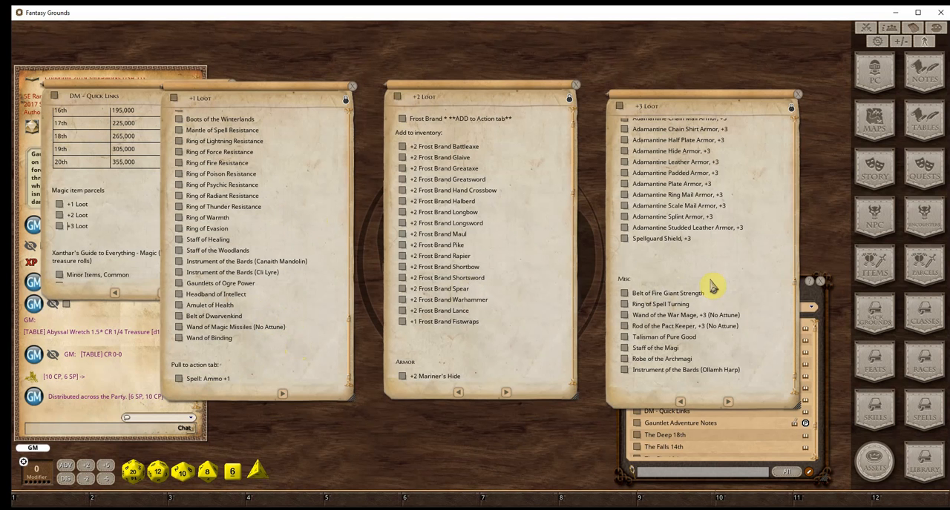
scroll(502, 297, down, 5)
scroll(503, 299, down, 5)
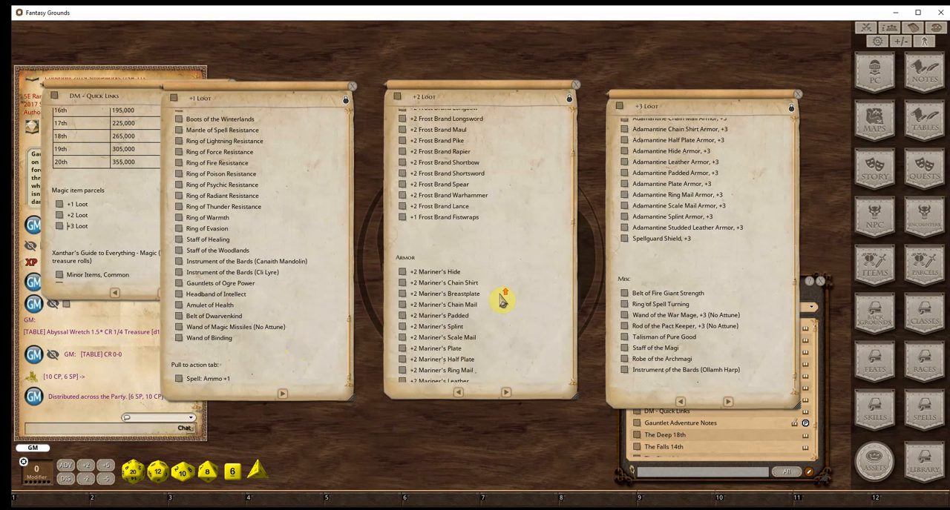
scroll(502, 299, up, 10)
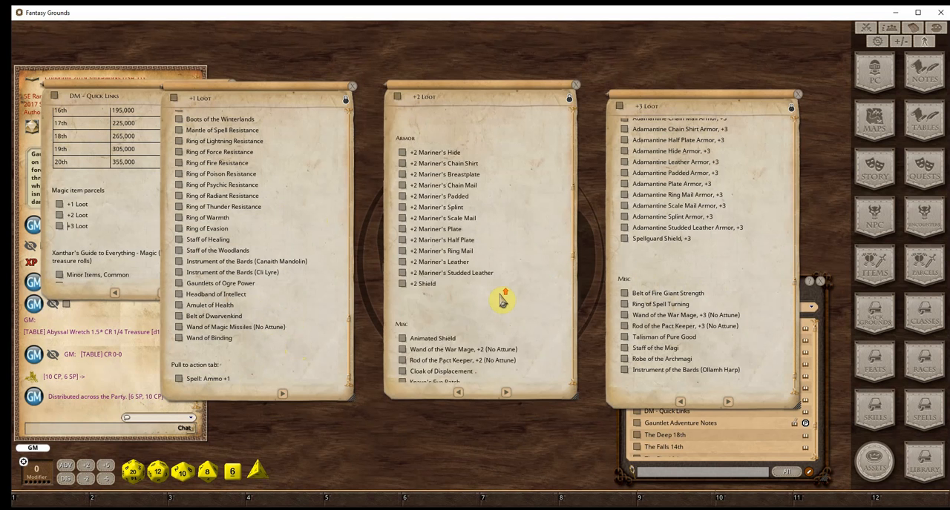
scroll(503, 300, up, 1)
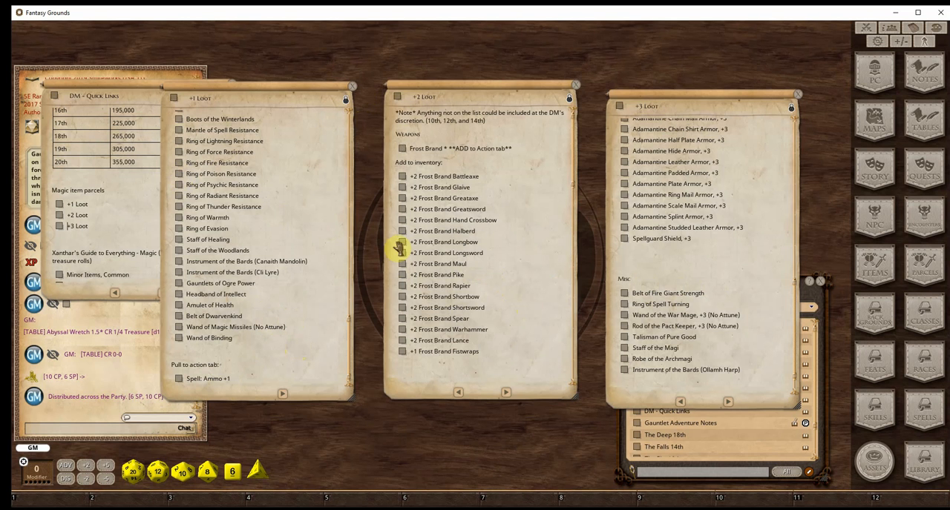
Open the +2 Frost Brand Greataxe parcel and its item record, placing the two windows side by side for inspection
click(402, 199)
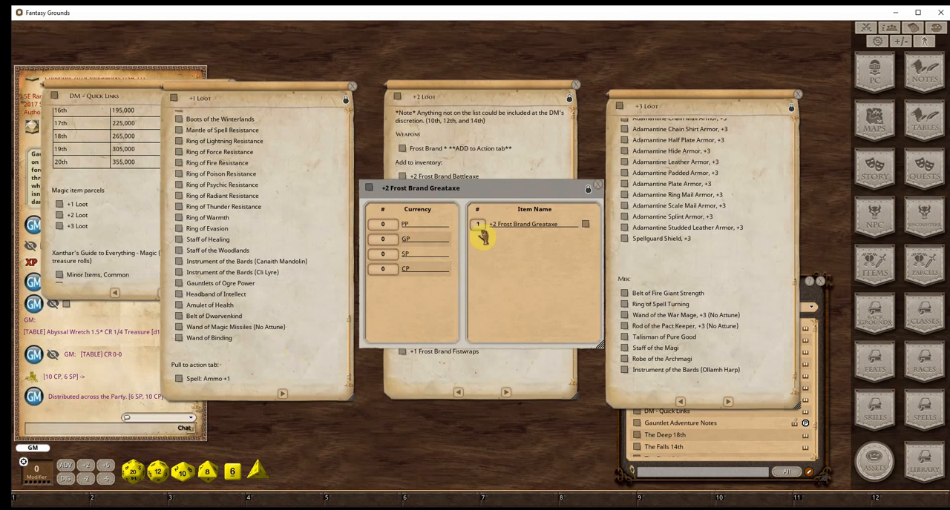
drag(503, 198, 381, 280)
click(464, 307)
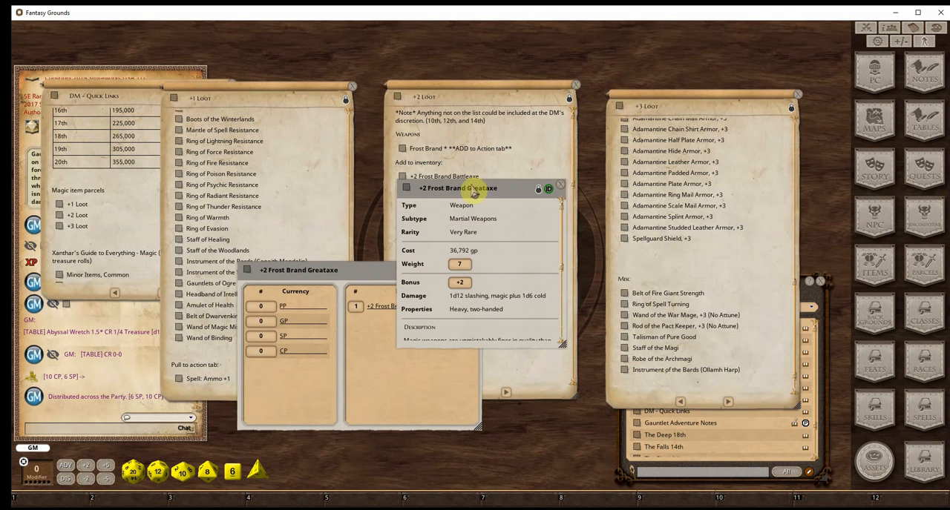
drag(502, 189, 608, 286)
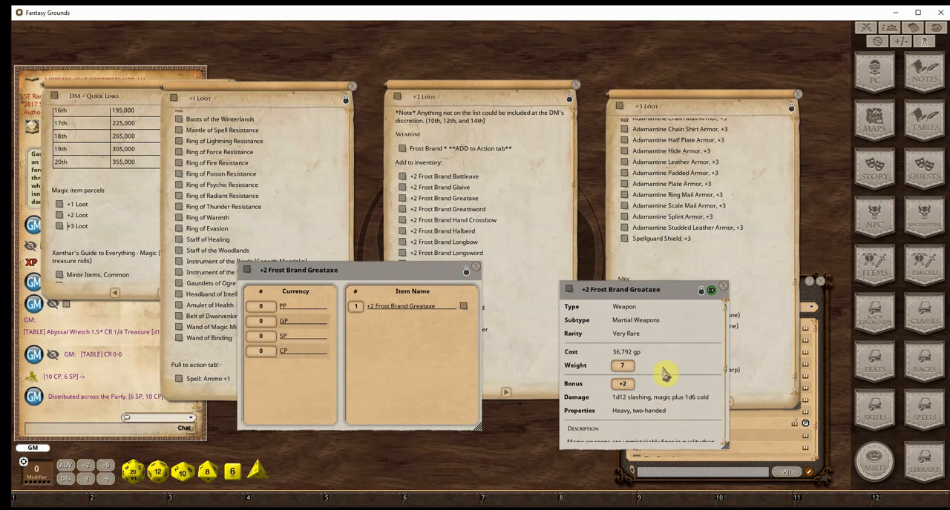
drag(632, 290, 573, 329)
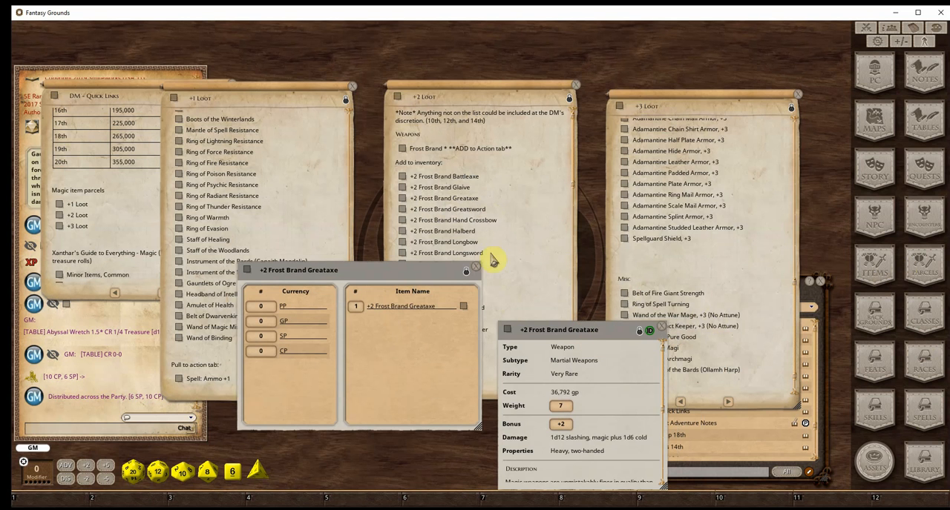
Check the Flame Tongue weapons in the +3 Loot note and close the +2 Frost Brand Greataxe item and parcel
scroll(675, 213, up, 5)
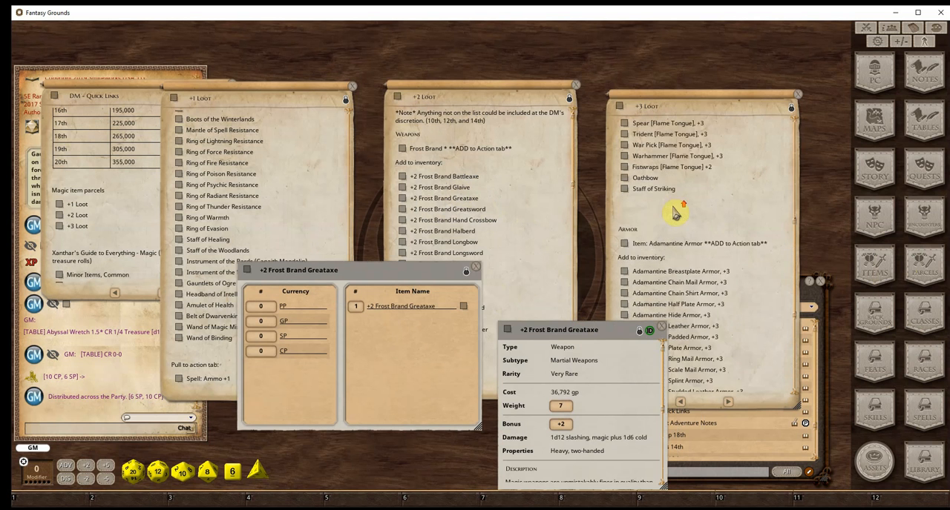
scroll(675, 213, up, 3)
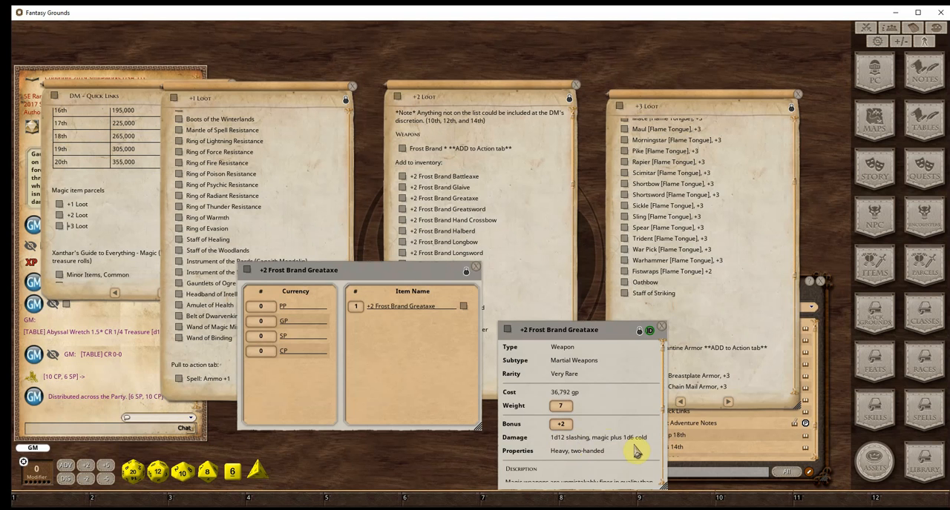
click(660, 330)
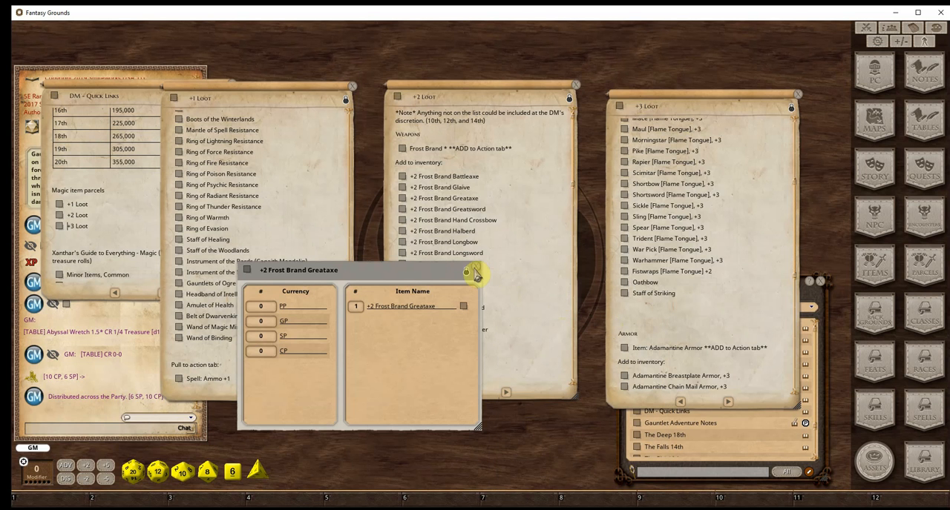
drag(396, 275, 470, 317)
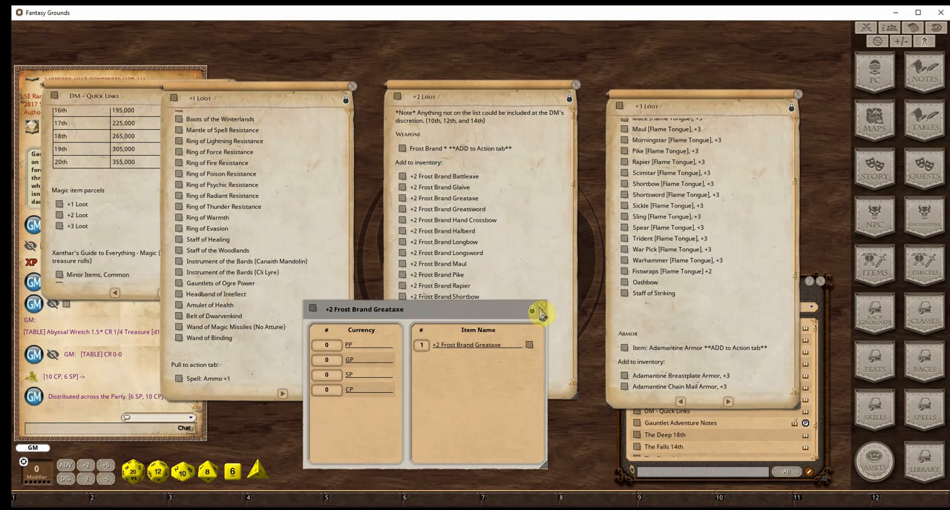
click(546, 311)
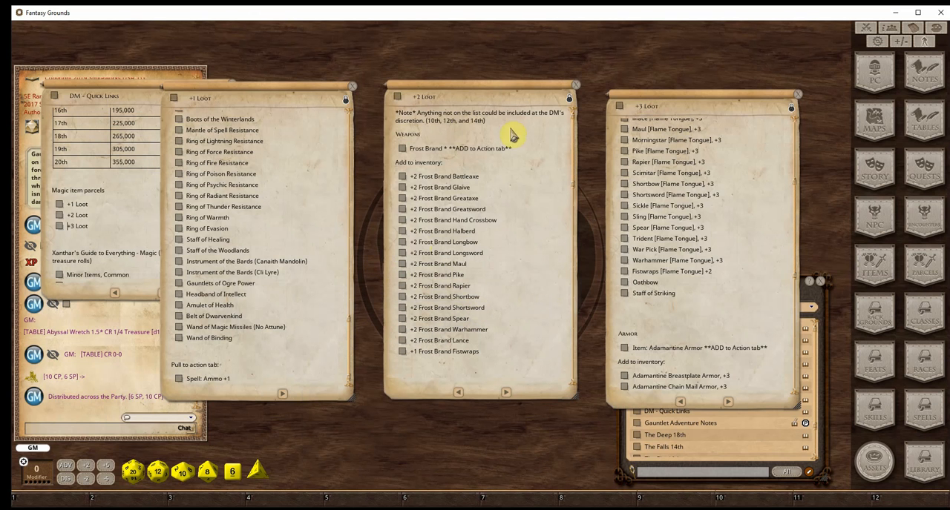
Return to the +1 Loot weapons, then read and close the Frost Brand spell description linked in the +2 Loot note
scroll(303, 221, up, 10)
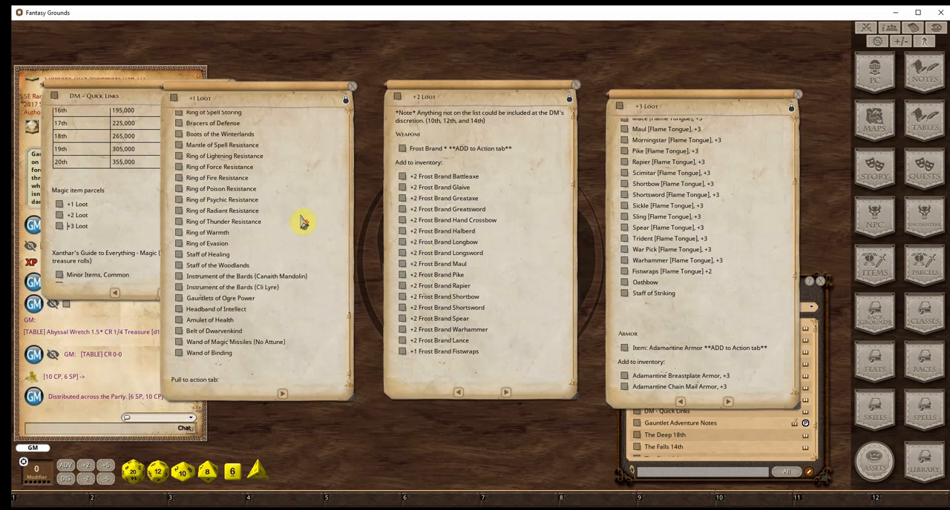
drag(351, 276, 350, 95)
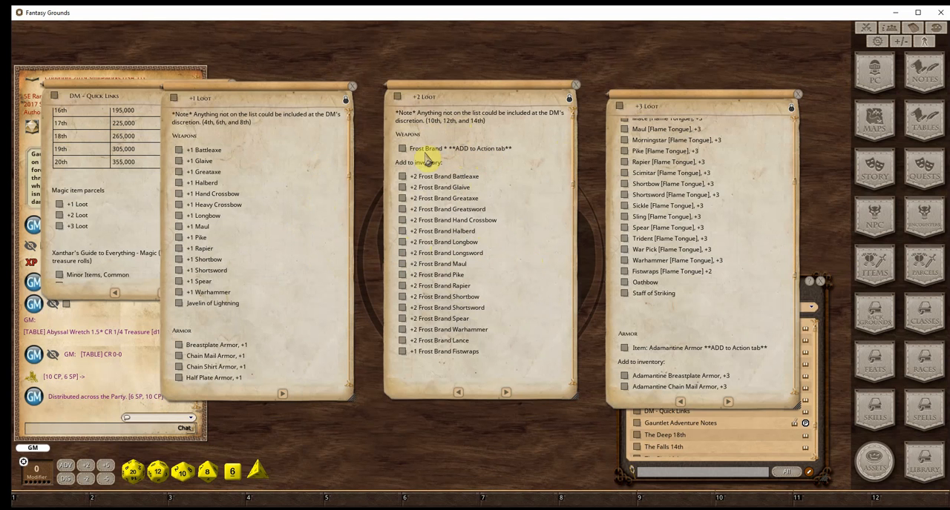
click(399, 151)
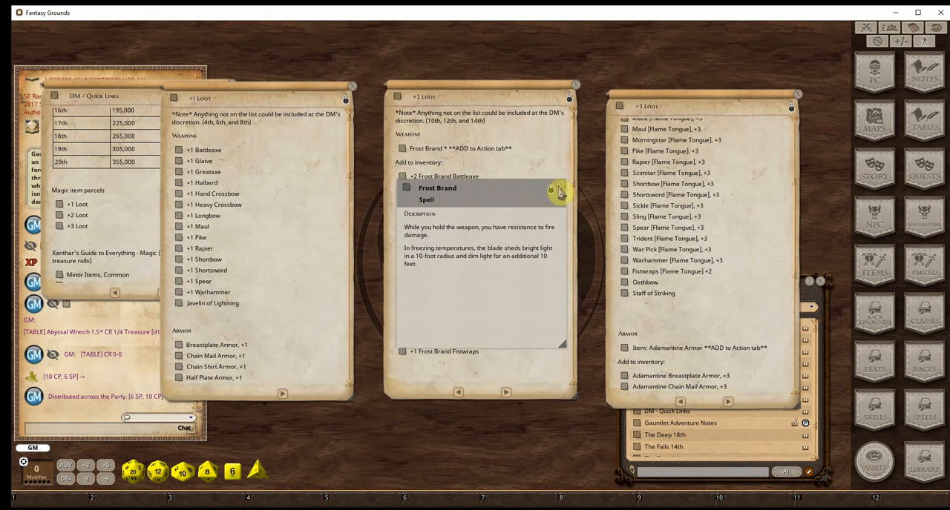
click(564, 189)
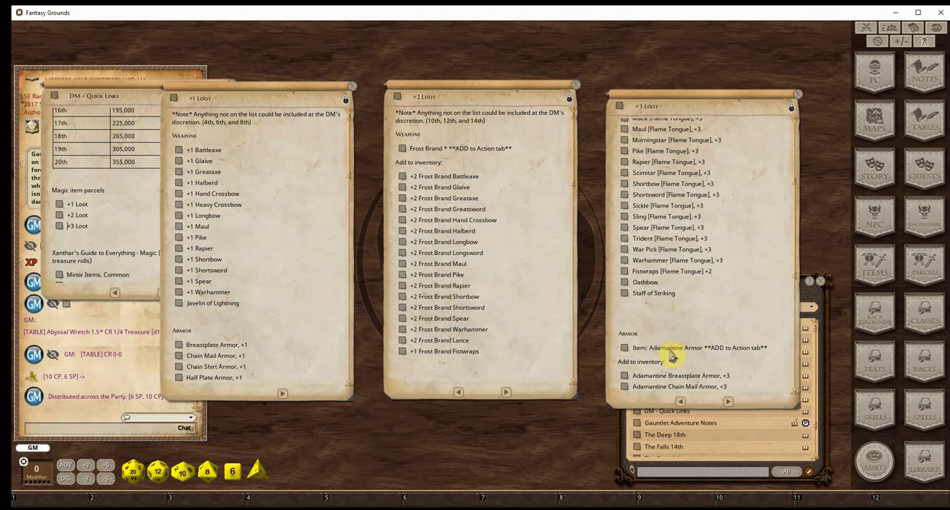
Review the adamantine armor in the +3 Loot note and open the +1 Halberd parcel from the +1 Loot weapons
scroll(689, 349, down, 5)
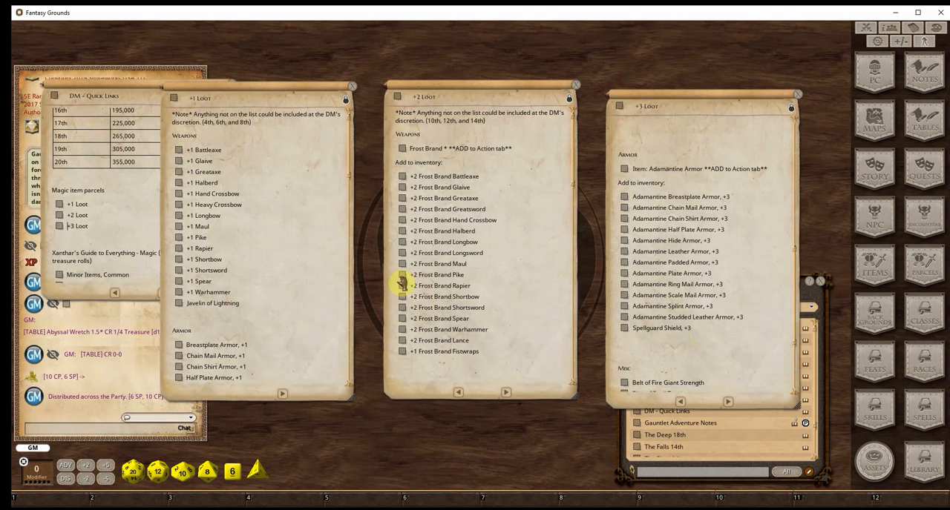
click(179, 183)
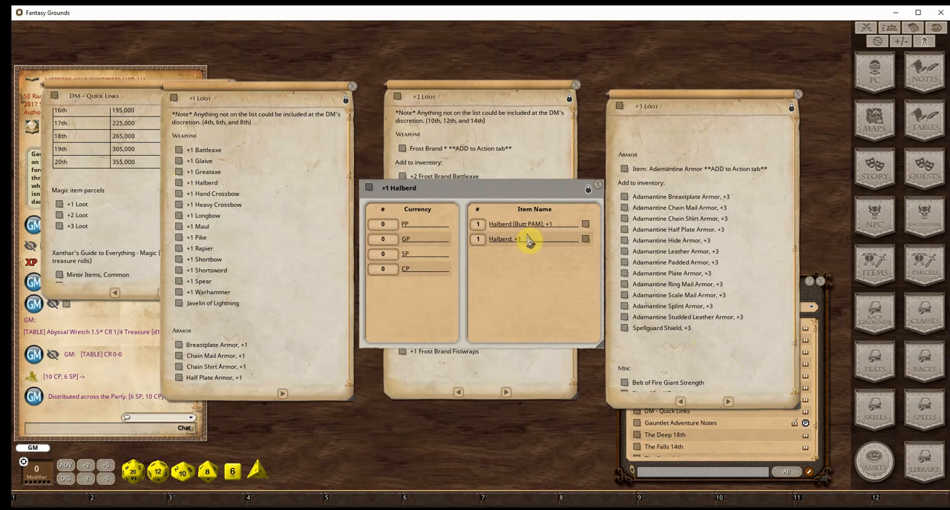
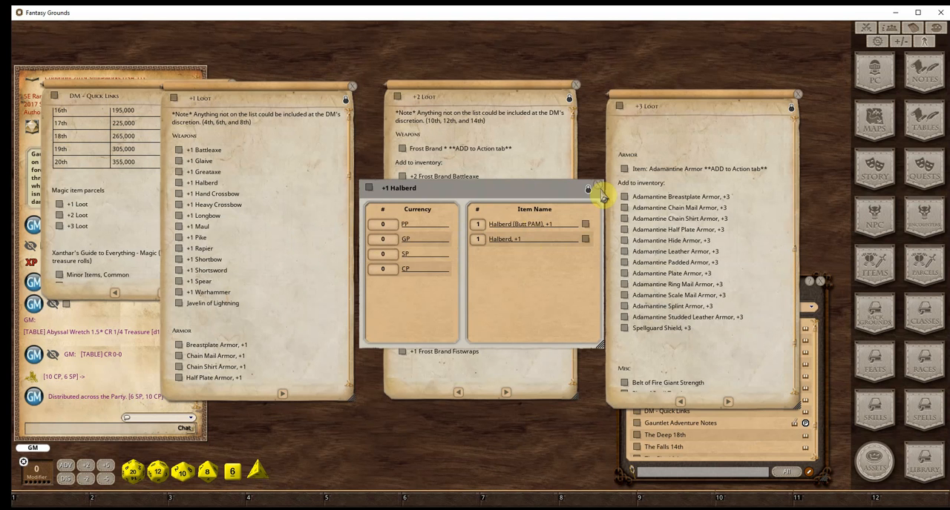
Inspect the Halberd (Butt PAM), +1 item record in the +1 Halberd parcel, then close the item and the parcel
click(584, 223)
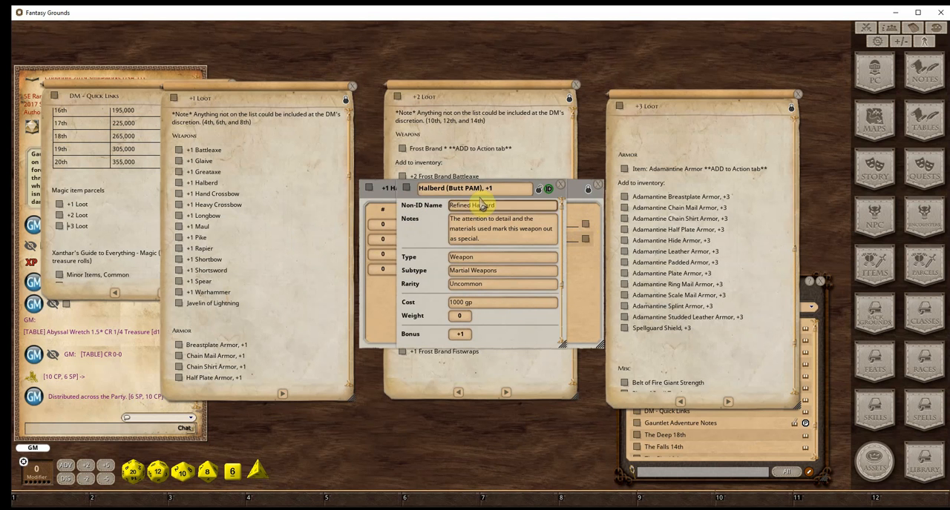
scroll(500, 258, down, 2)
scroll(501, 258, down, 1)
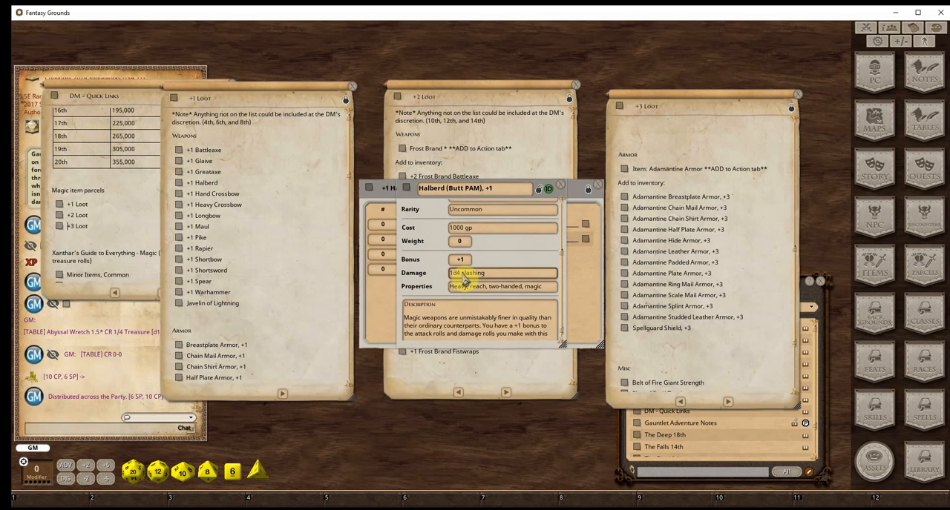
click(564, 189)
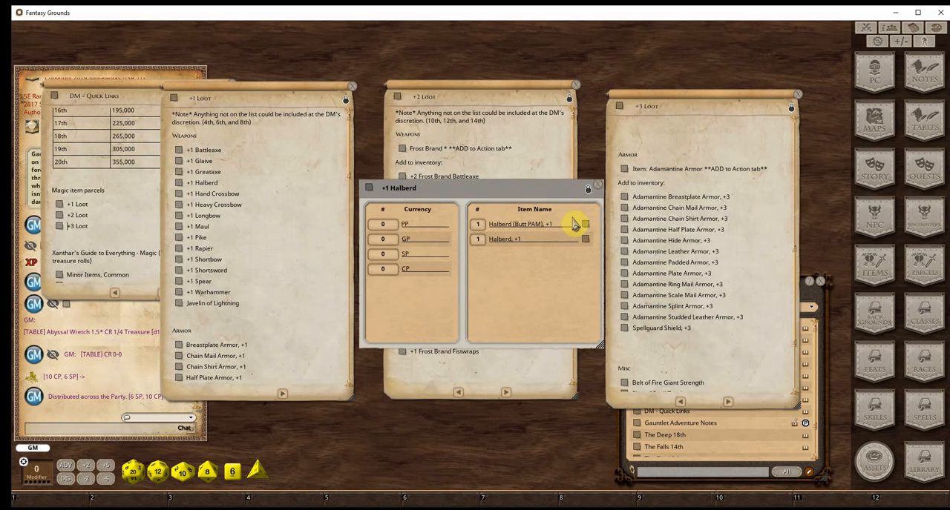
click(599, 188)
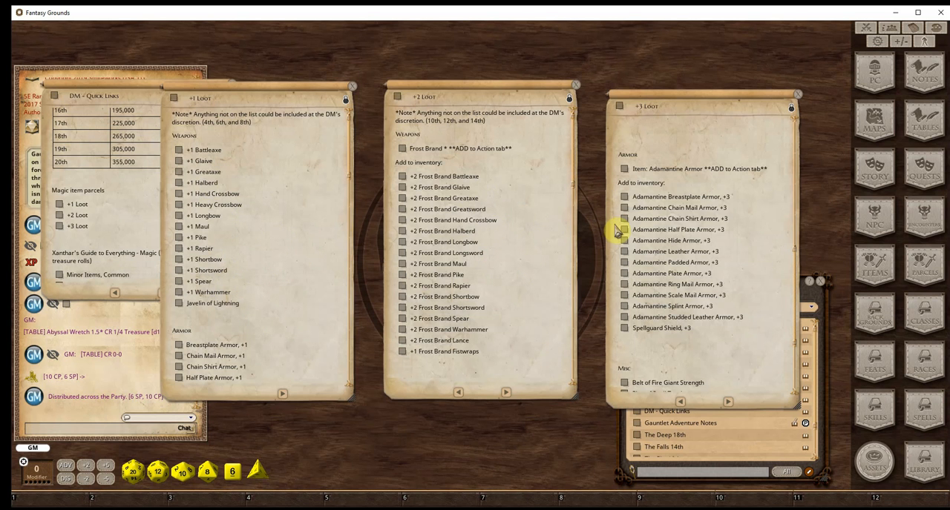
Review the miscellaneous items and Flame Tongue weapons in the +3 Loot note, then close all three loot notes
scroll(643, 275, down, 3)
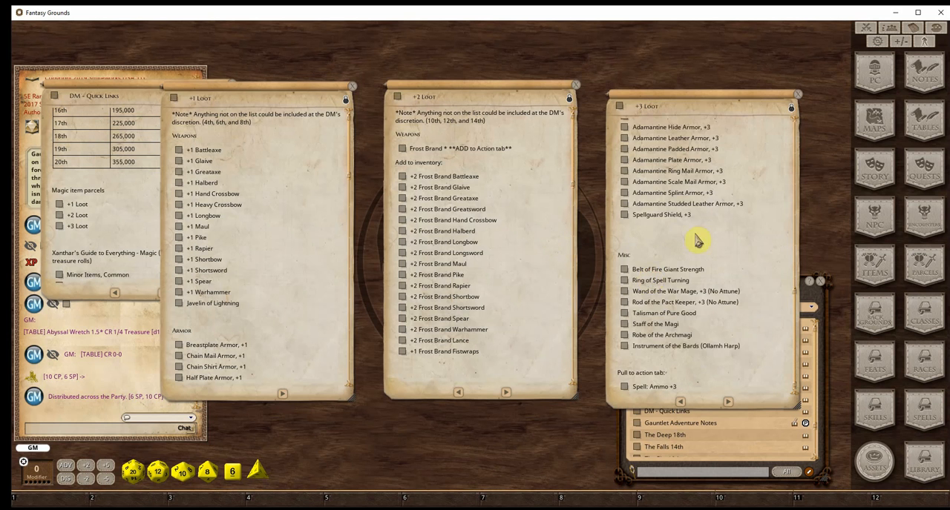
scroll(696, 239, up, 8)
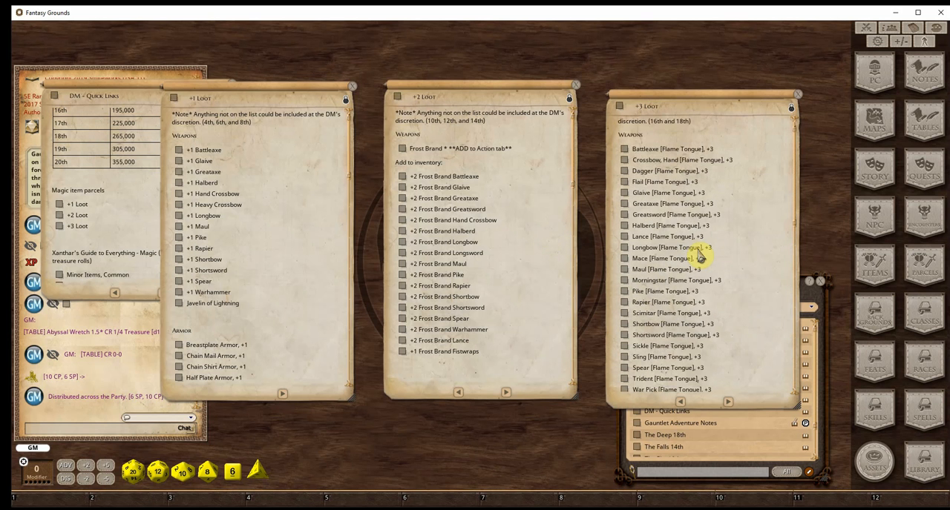
scroll(668, 230, up, 1)
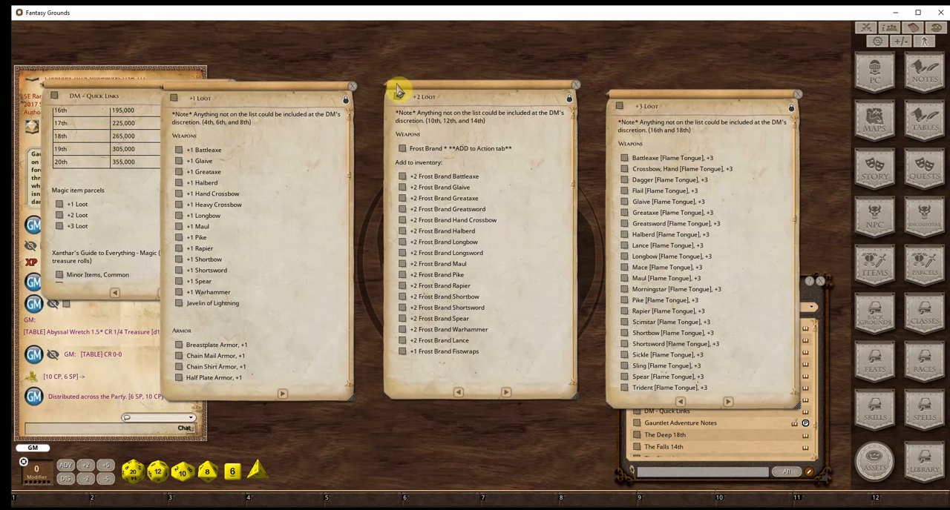
click(353, 87)
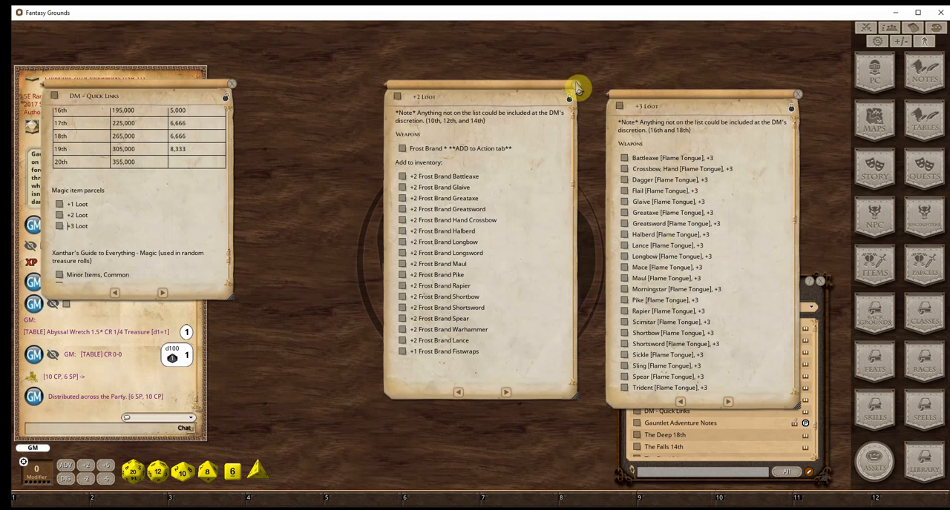
click(576, 88)
click(800, 99)
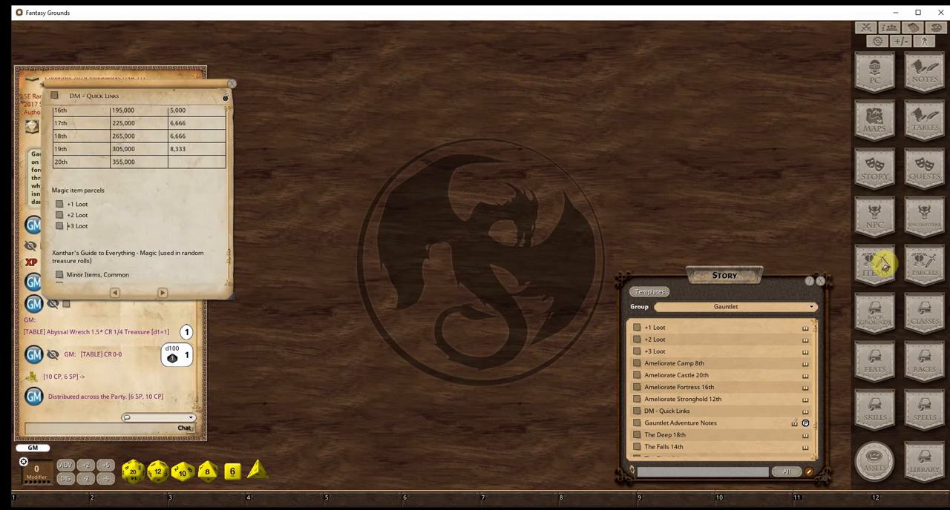
Open the parcels list and look through the healing flasks and healing bundles in the Gauntlet - Misc group
click(926, 269)
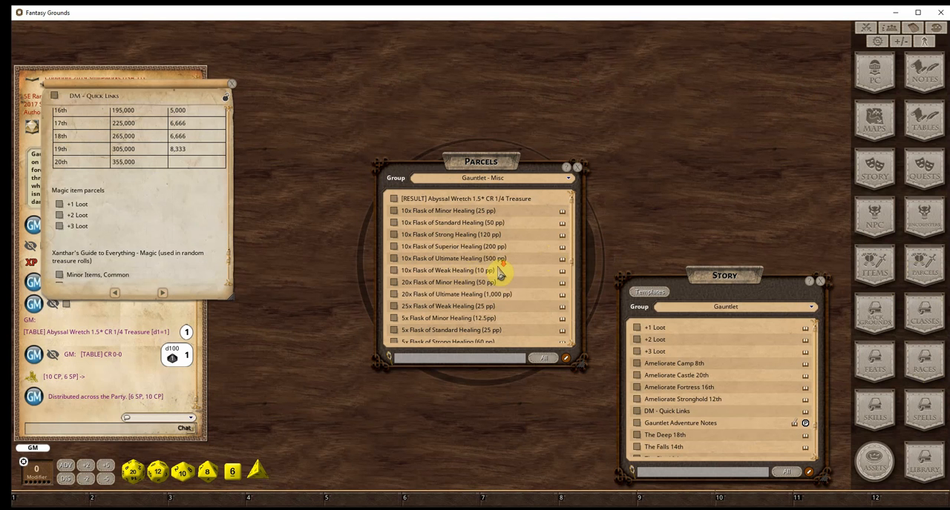
scroll(497, 272, down, 2)
scroll(468, 309, down, 3)
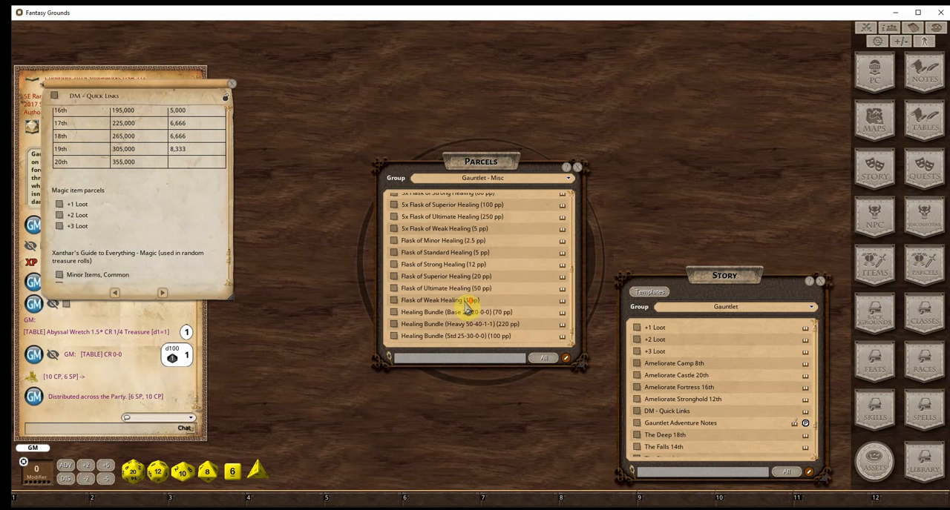
scroll(471, 310, down, 1)
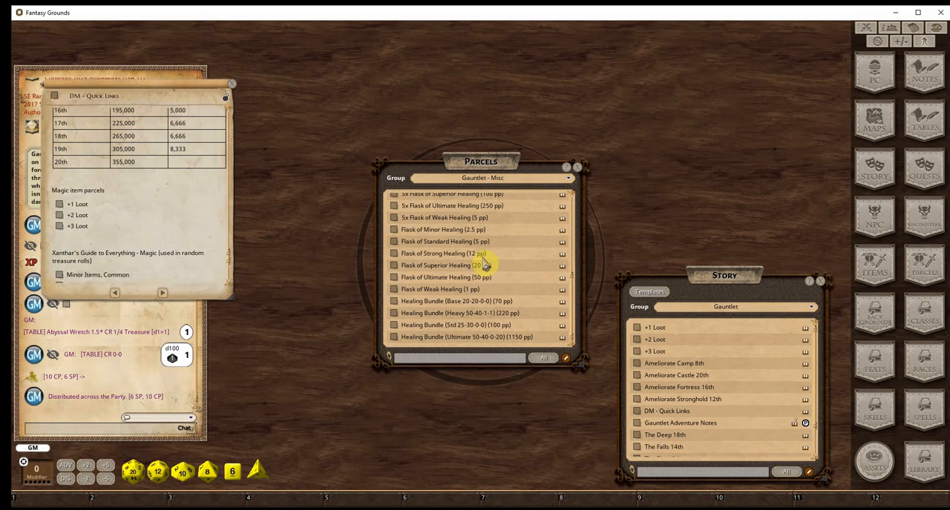
scroll(484, 263, up, 3)
scroll(484, 278, up, 2)
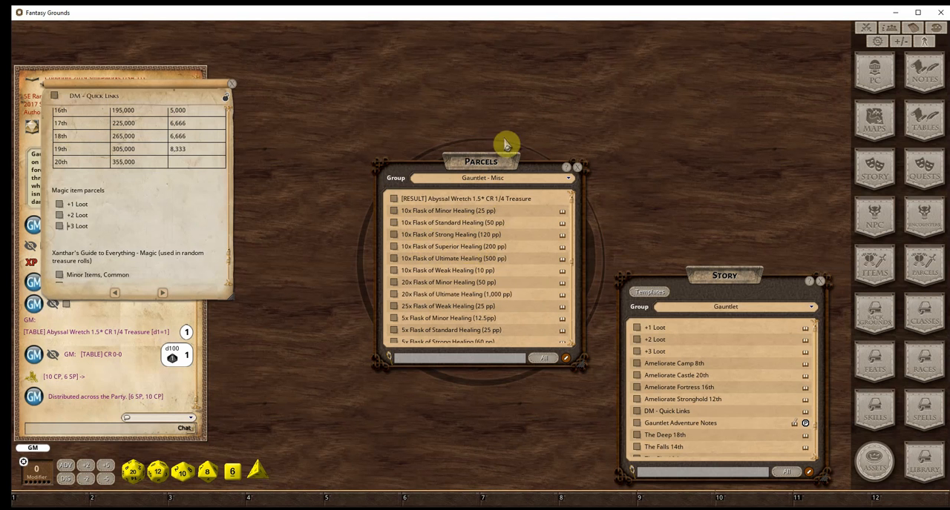
Close the Parcels list, the DM - Quick Links note and the Story list
click(580, 170)
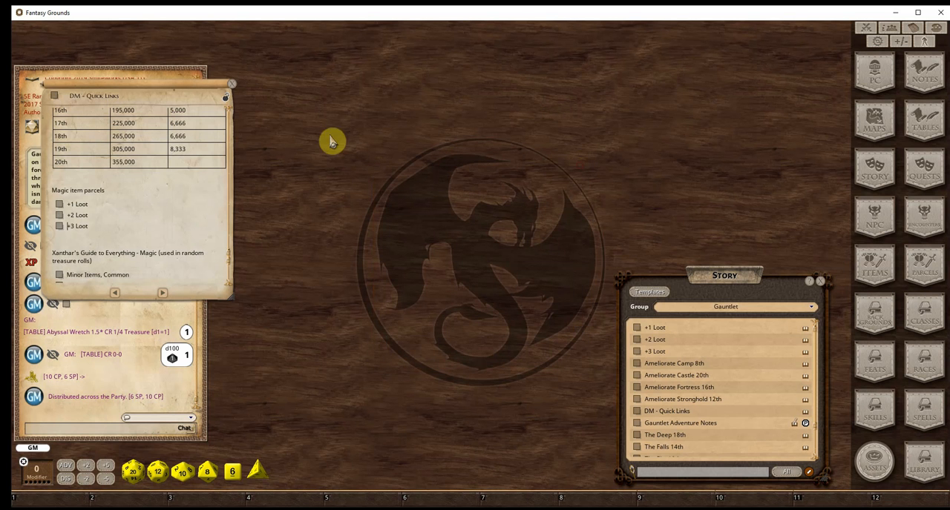
click(231, 84)
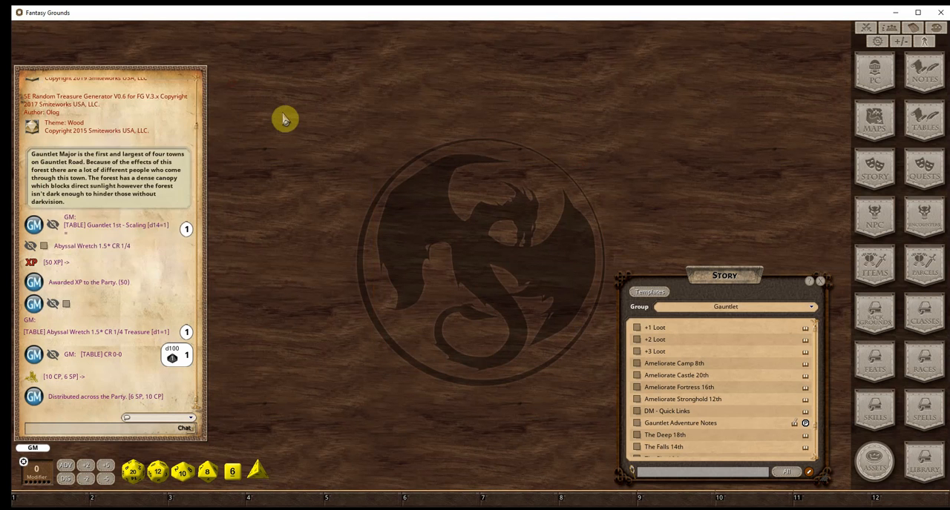
click(823, 286)
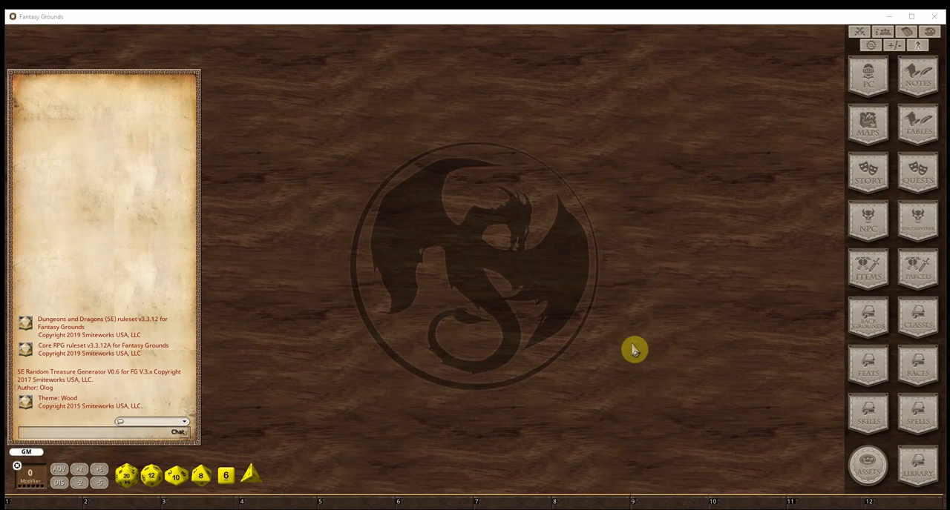
Open the character import list from the character selection and enlarge and reposition its window
click(868, 72)
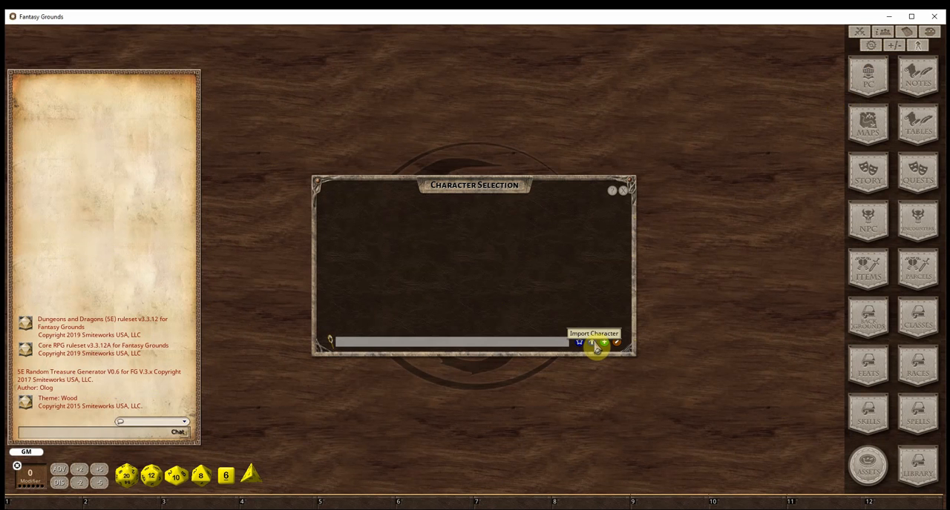
click(592, 346)
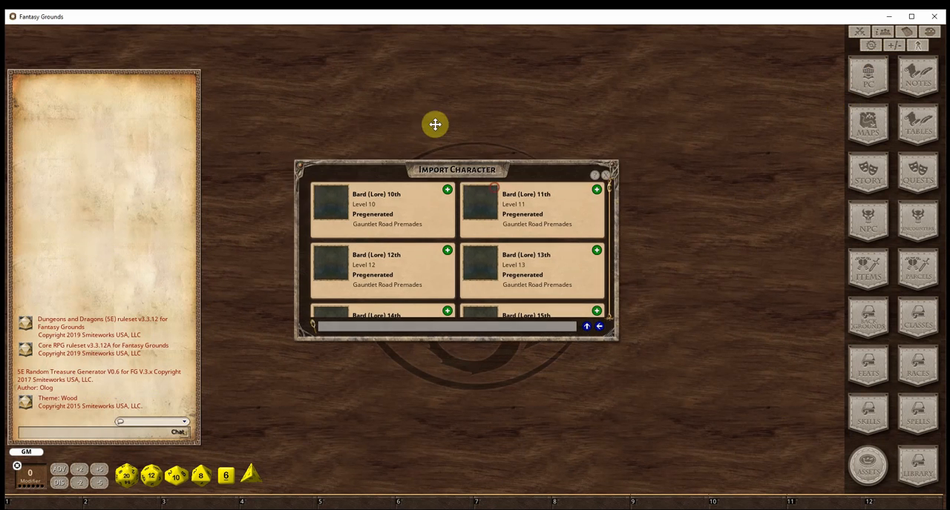
drag(522, 222, 613, 409)
drag(482, 72, 685, 116)
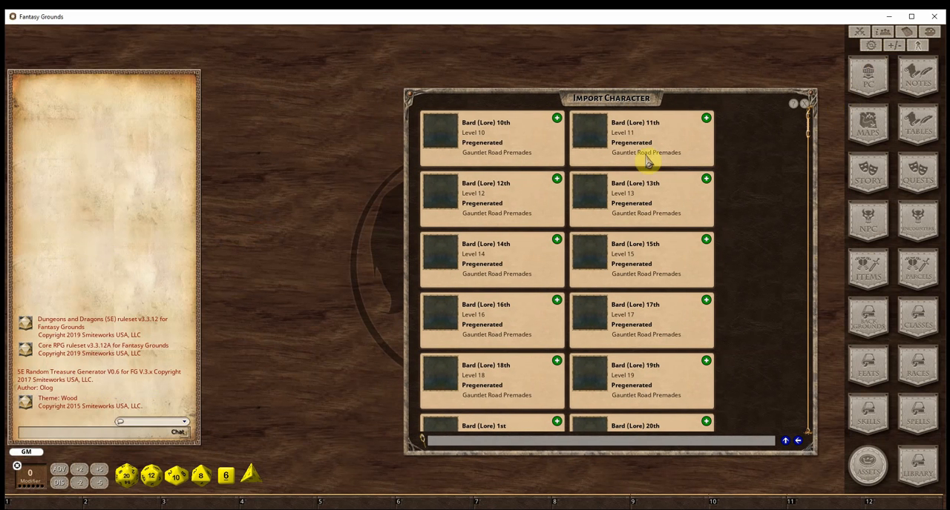
Import the Bard (Lore) 12th and GWM-PAM-Sent 12th pregenerated characters from Gauntlet Road Premades
click(557, 179)
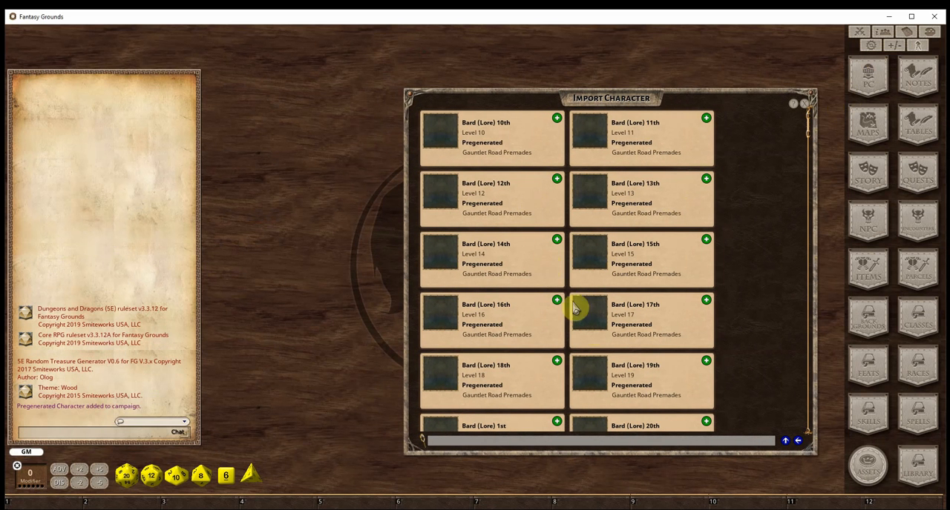
scroll(593, 346, down, 5)
scroll(595, 348, down, 4)
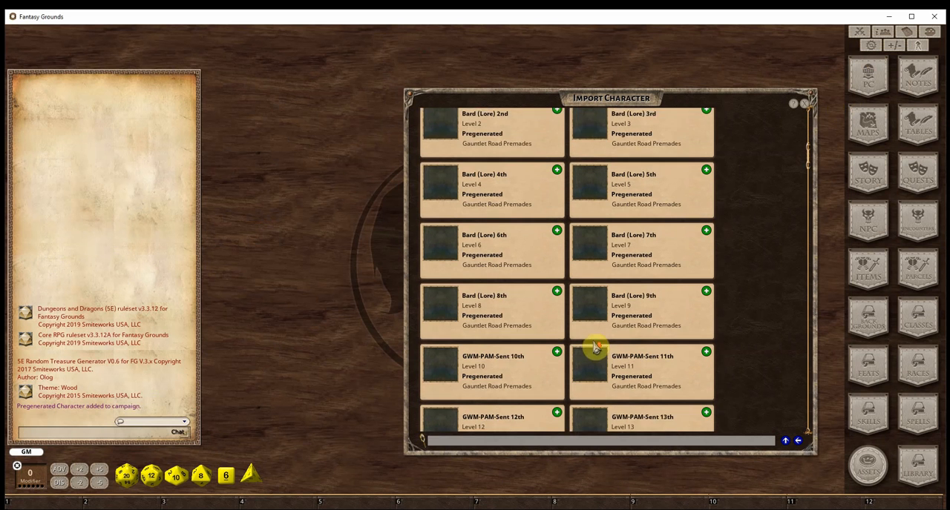
scroll(595, 342, down, 1)
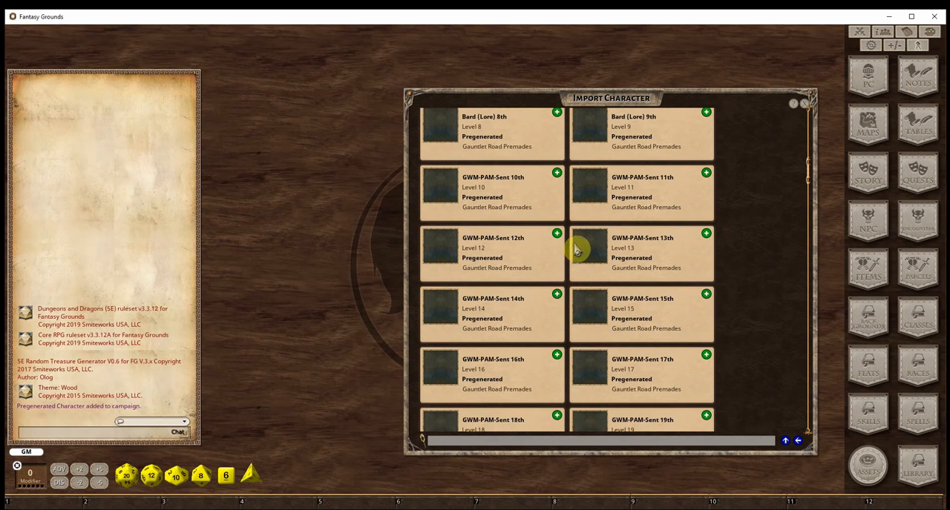
click(556, 236)
Import the Heal Bot 12th and Sorlock 12th pregenerated characters from Gauntlet Road Premades
scroll(576, 309, down, 5)
scroll(583, 311, down, 7)
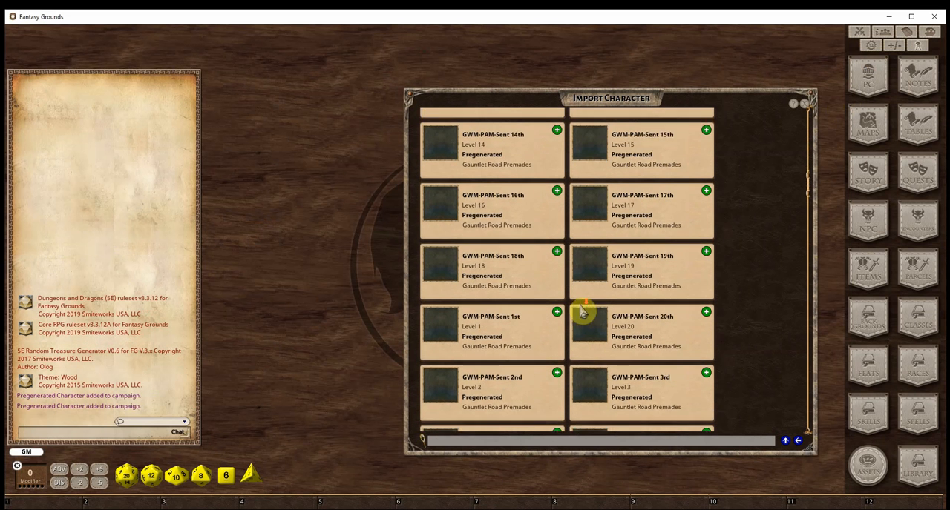
scroll(583, 312, down, 2)
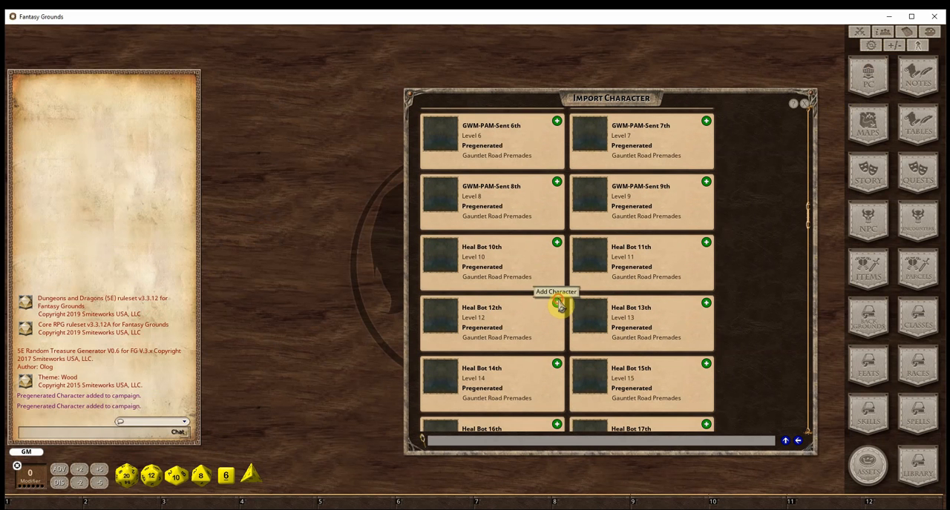
click(560, 304)
scroll(578, 308, down, 8)
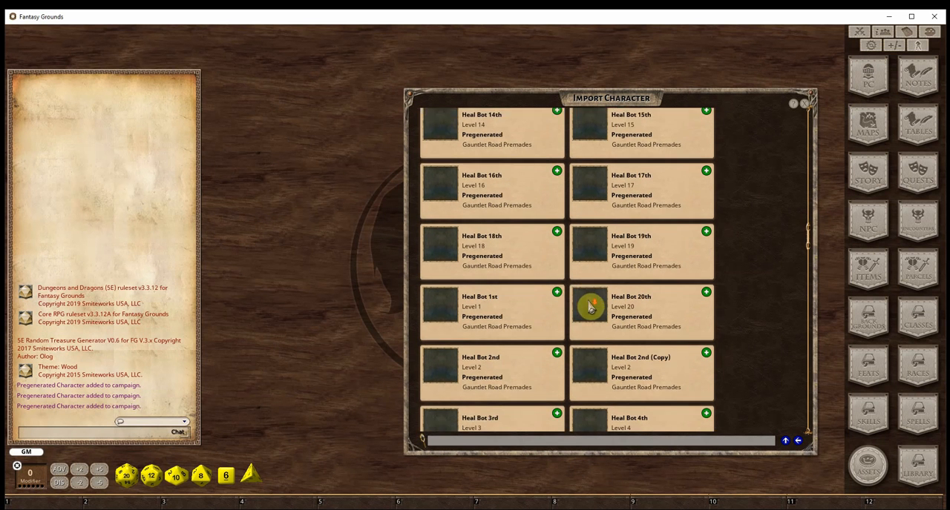
scroll(590, 308, down, 10)
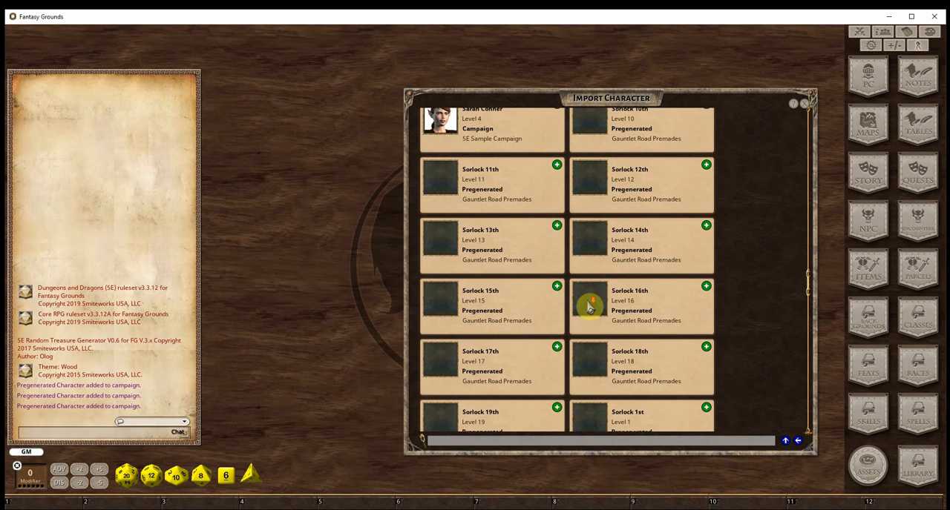
click(706, 164)
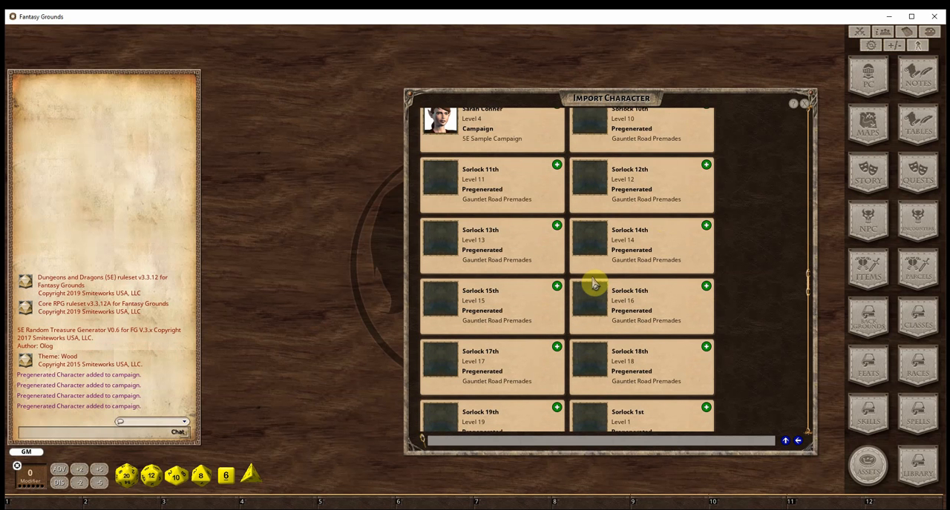
Import the Wiz - Evoker (Rogue) 12th and X-Bow Expert 12th pregenerated characters and return to the character selection
scroll(594, 284, down, 5)
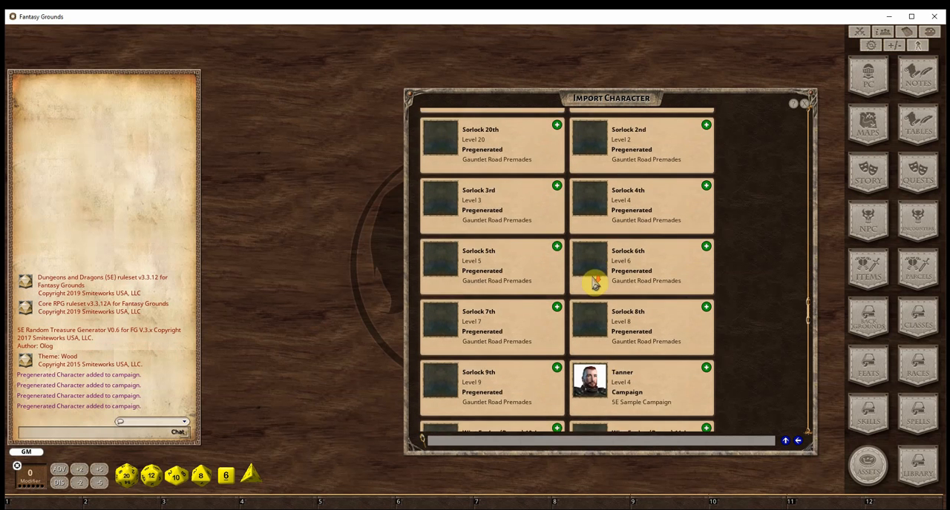
scroll(595, 282, down, 4)
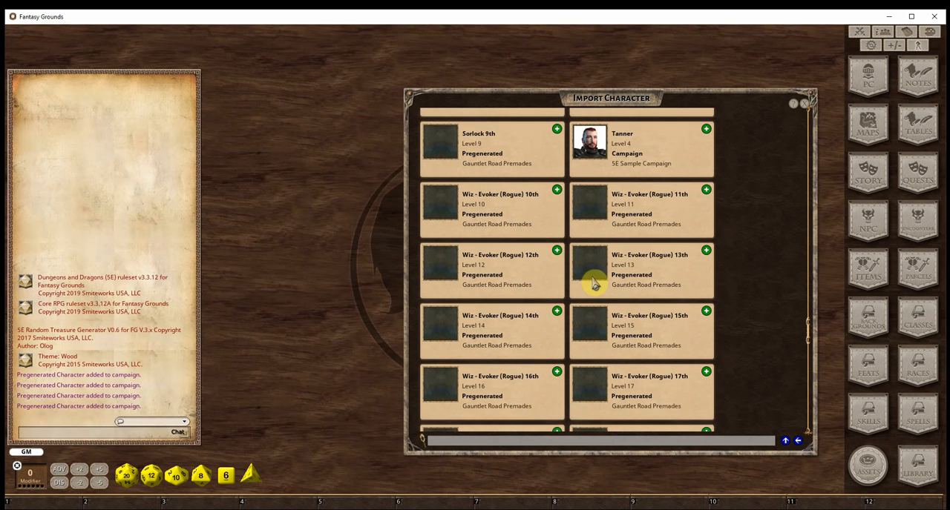
scroll(595, 284, down, 1)
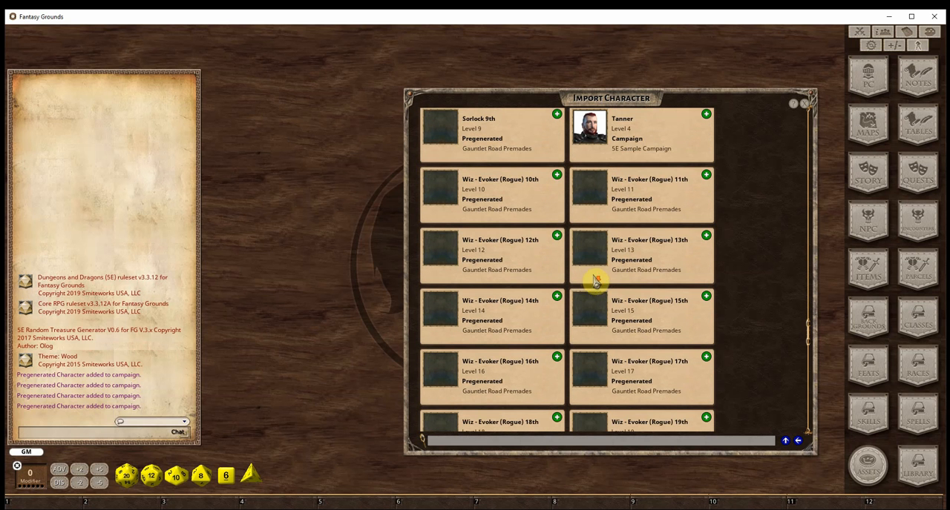
click(560, 243)
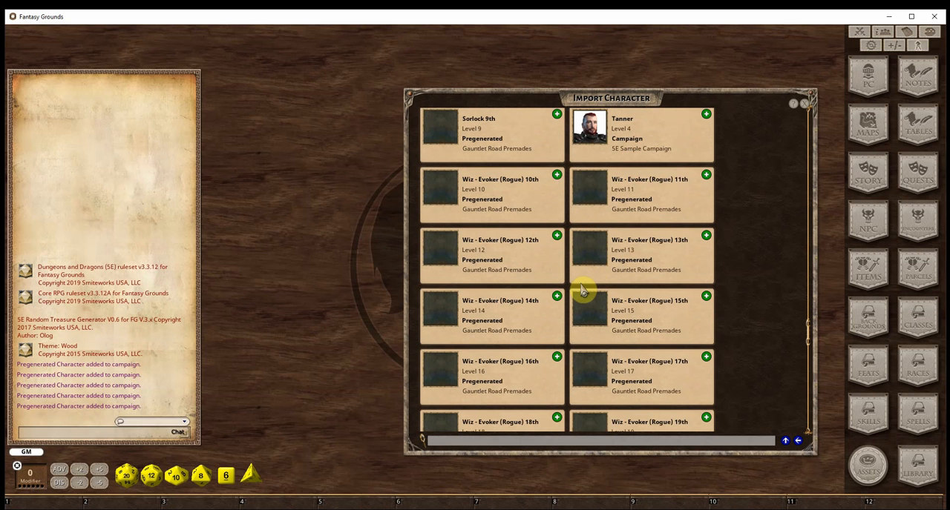
scroll(583, 292, down, 5)
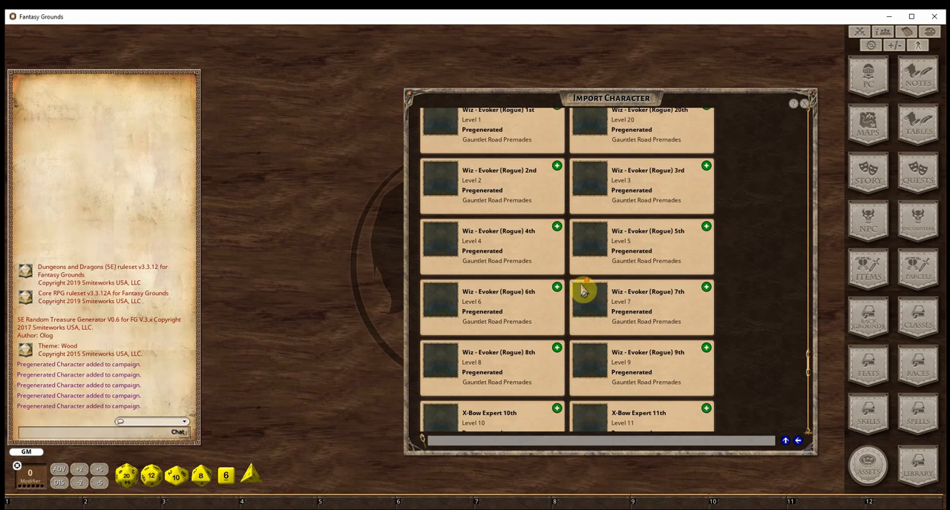
scroll(583, 292, down, 4)
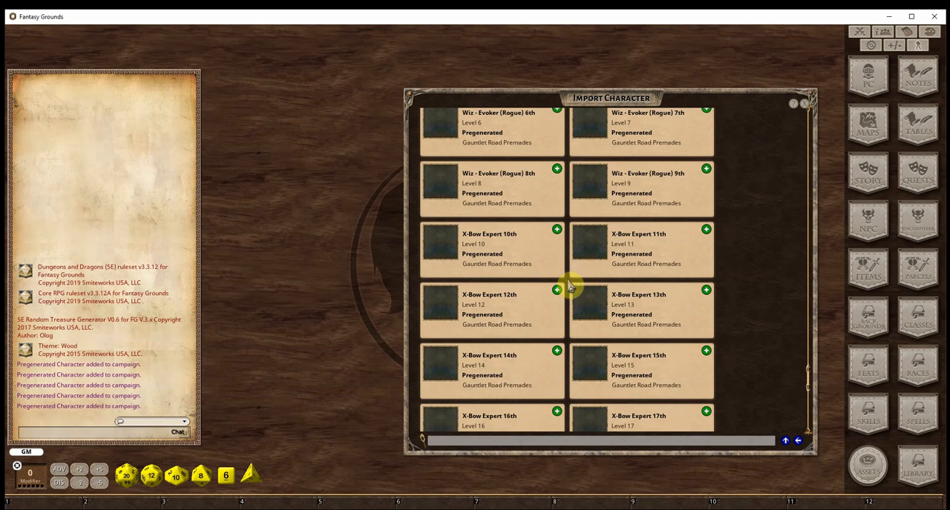
click(557, 291)
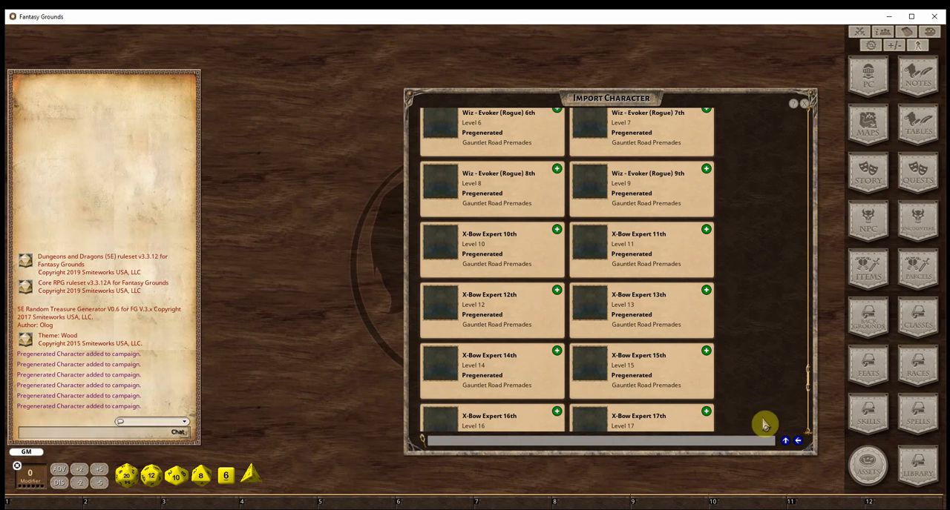
click(796, 444)
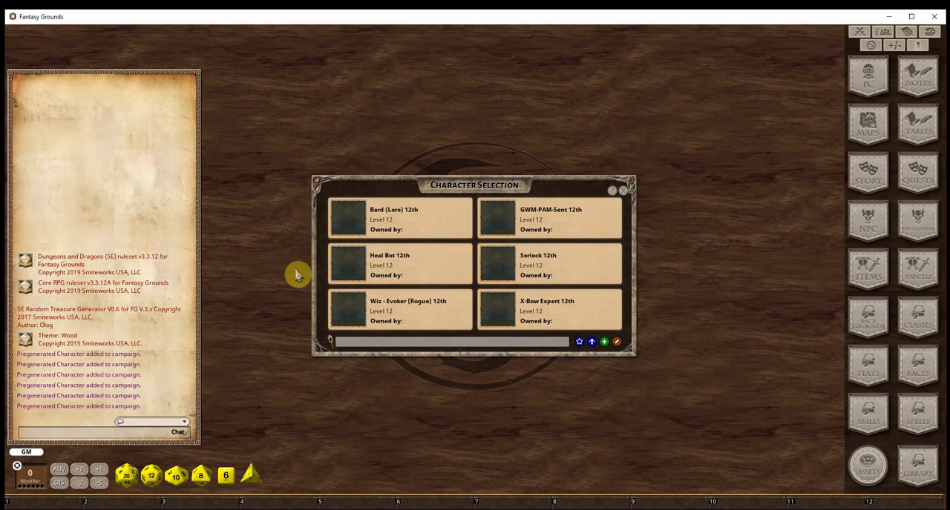
Open the Bard (Lore) 12th character sheet and assign the character a portrait from the Elf portrait folder
click(348, 228)
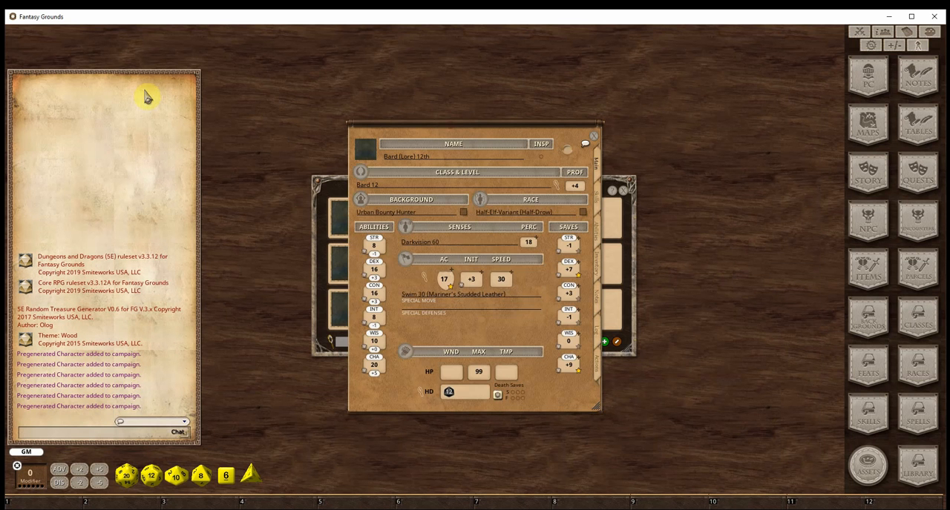
drag(442, 133, 121, 40)
click(54, 72)
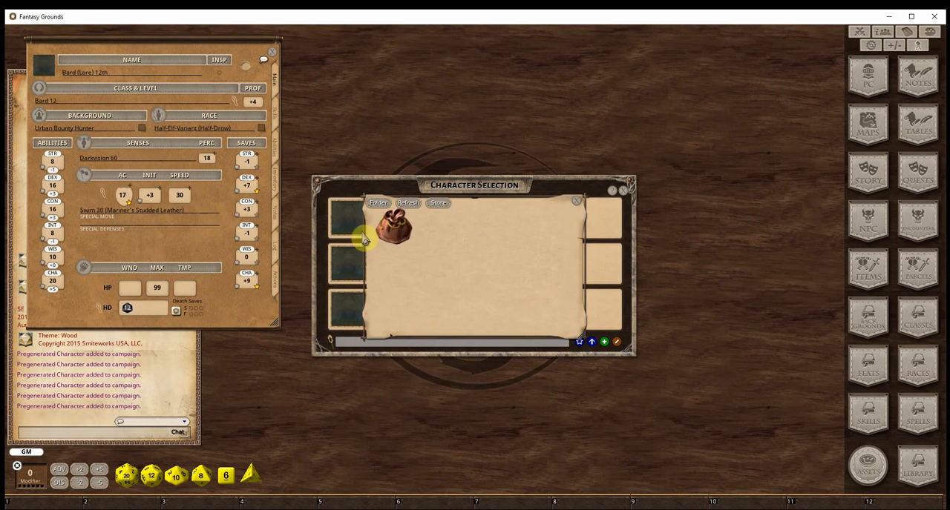
click(396, 227)
click(437, 227)
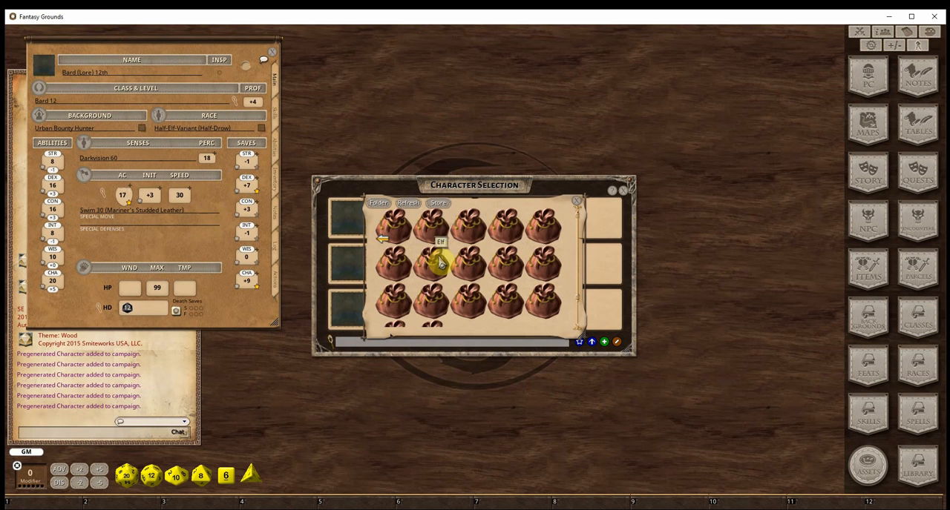
click(443, 261)
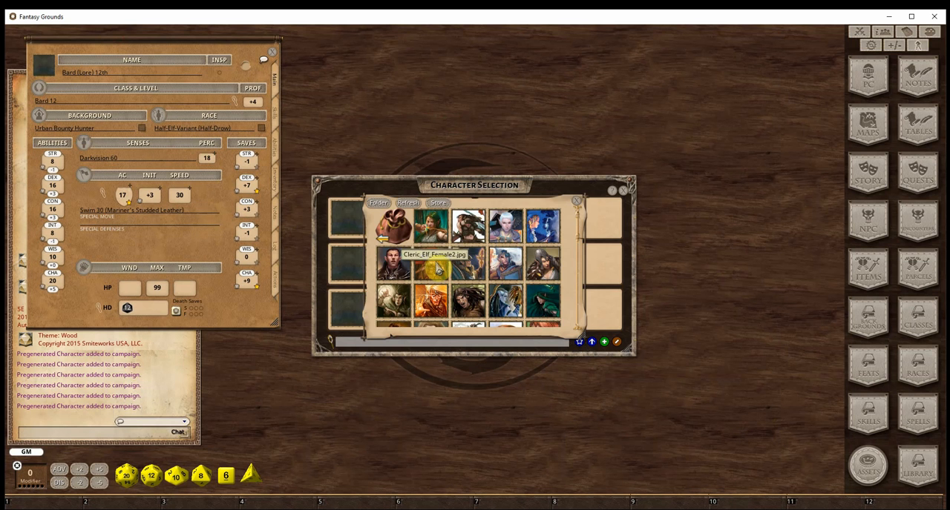
click(467, 227)
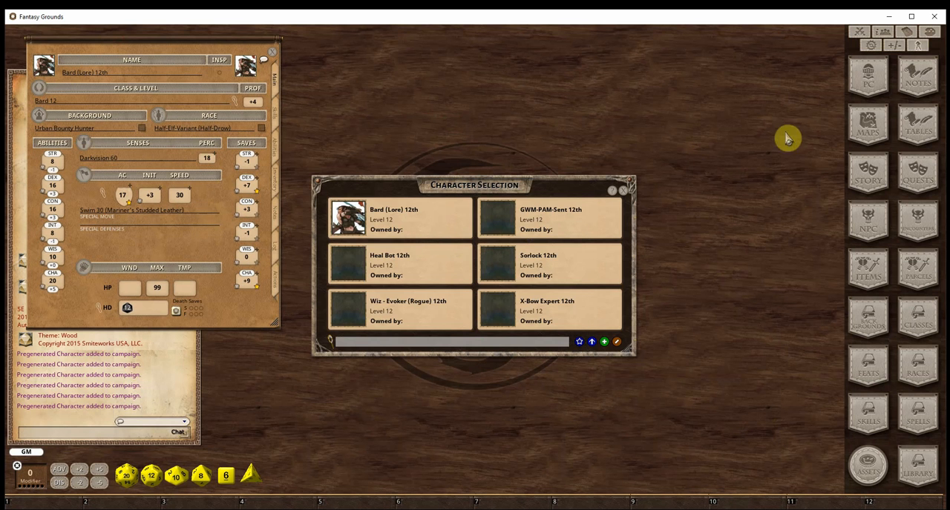
Open and arrange the party sheet and combat tracker, and add Bard (Lore) 12th to the party sheet
click(882, 31)
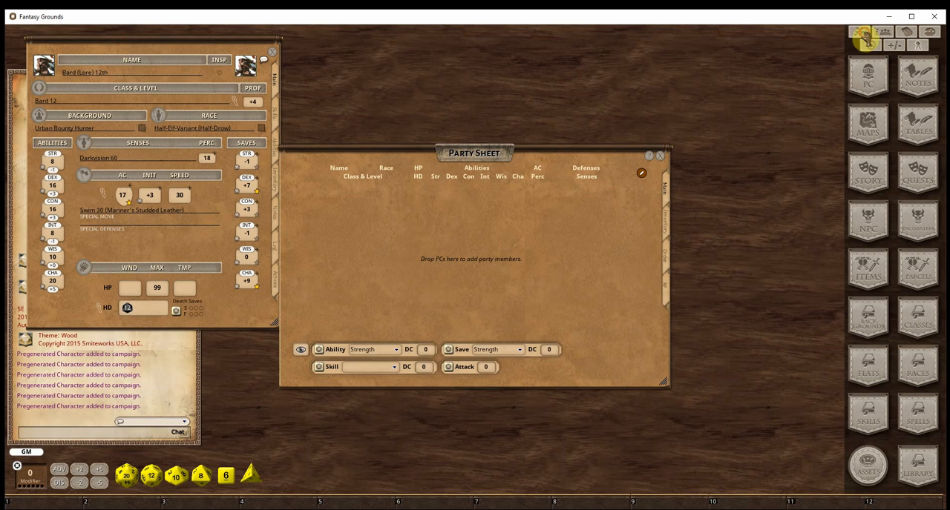
click(860, 33)
drag(501, 157, 688, 72)
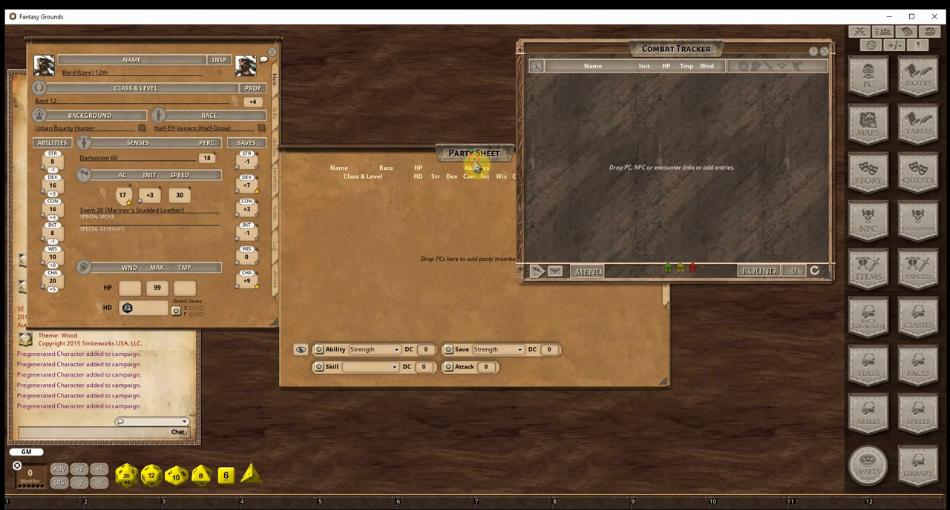
drag(479, 156, 616, 70)
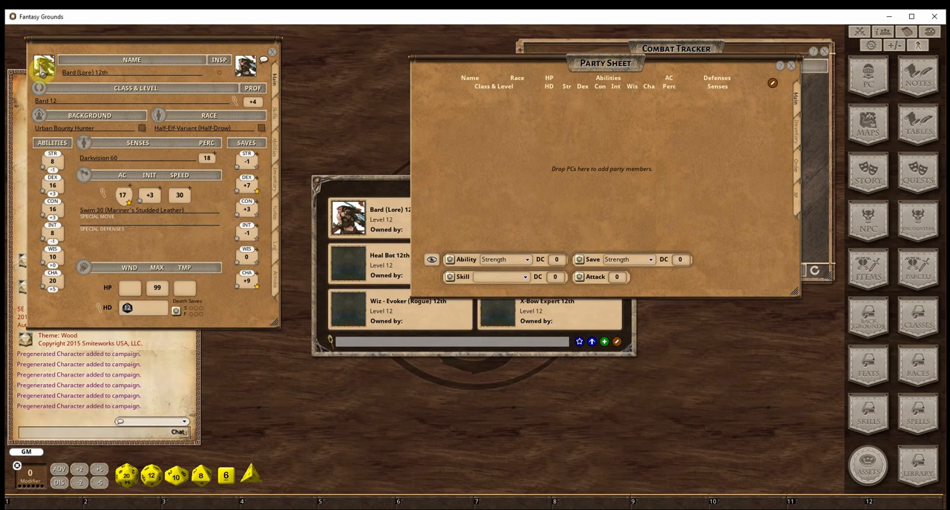
drag(45, 68, 531, 149)
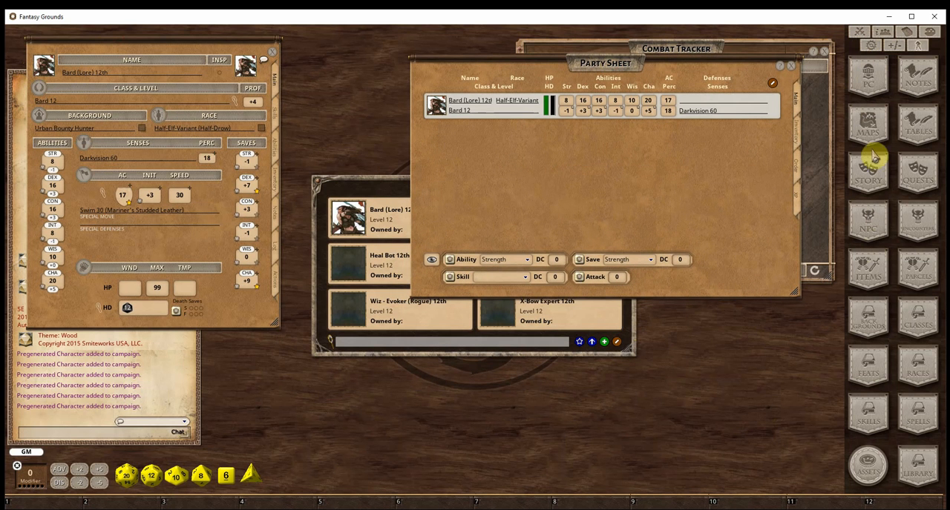
Open the story list, place it below the party sheet and filter it to the Gauntlet group
click(868, 176)
drag(465, 179, 740, 309)
click(741, 308)
scroll(731, 329, down, 5)
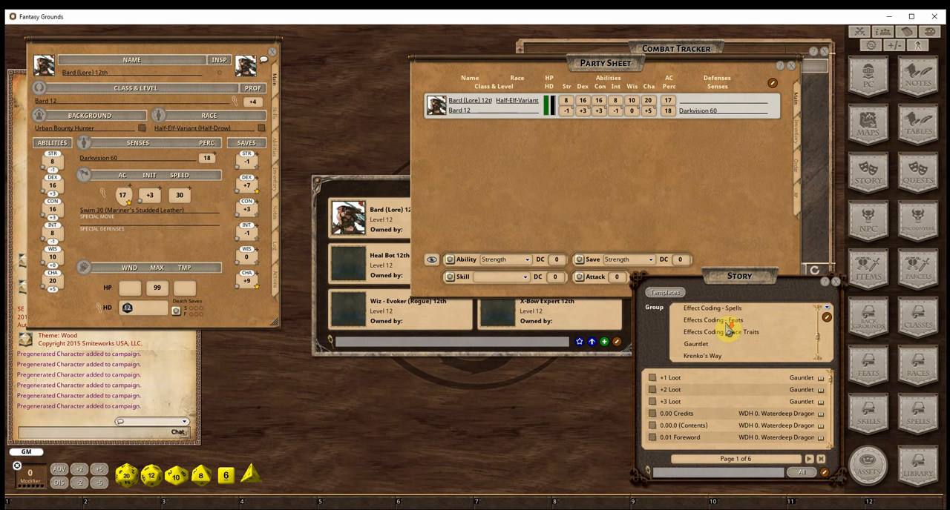
scroll(727, 332, up, 2)
click(714, 317)
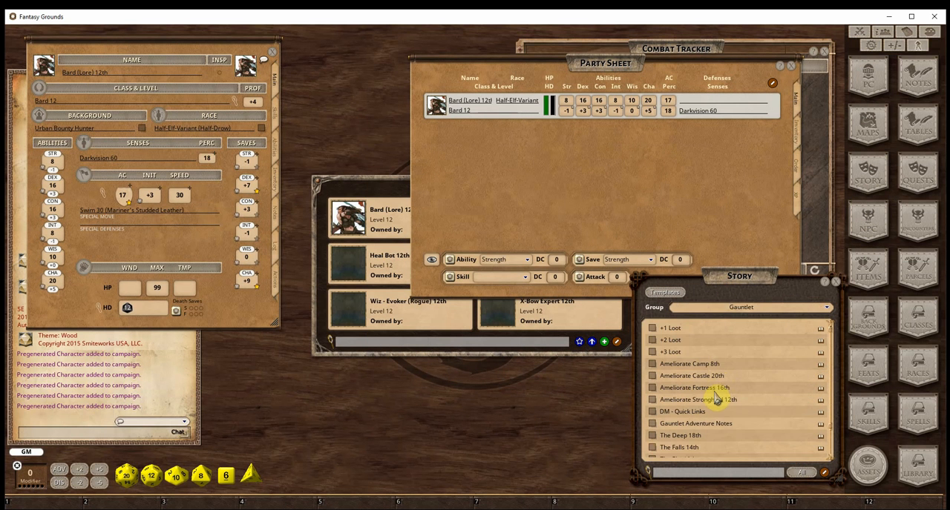
Open the Guantlet 12th - Scaling encounter table from the DM - Quick Links story entry
click(653, 413)
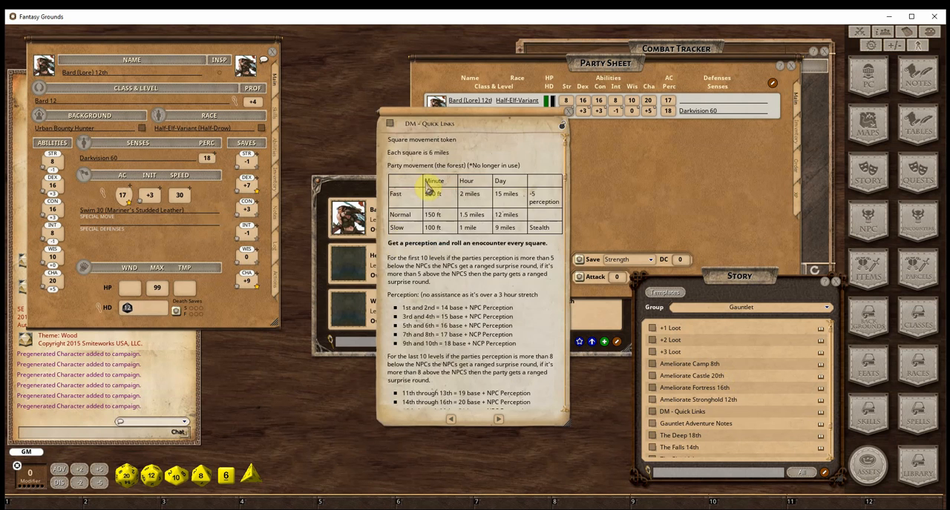
scroll(512, 291, down, 15)
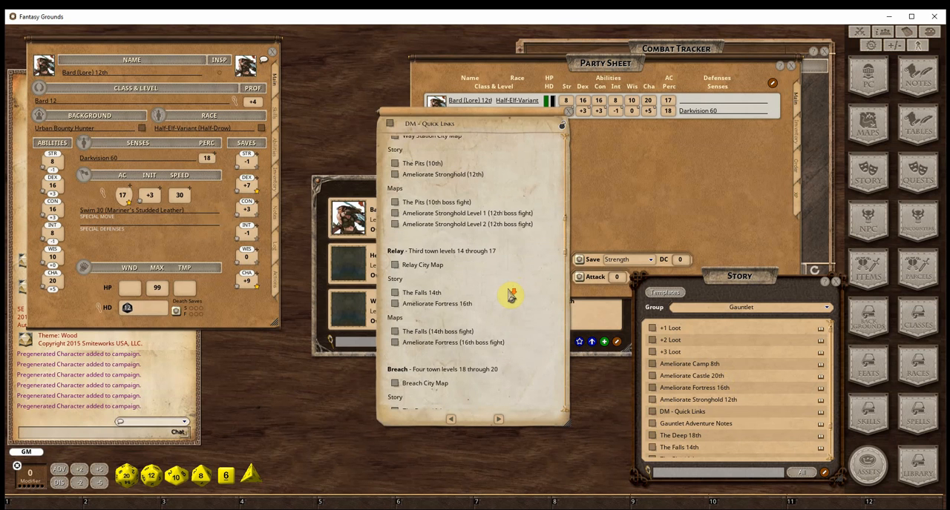
scroll(496, 276, down, 10)
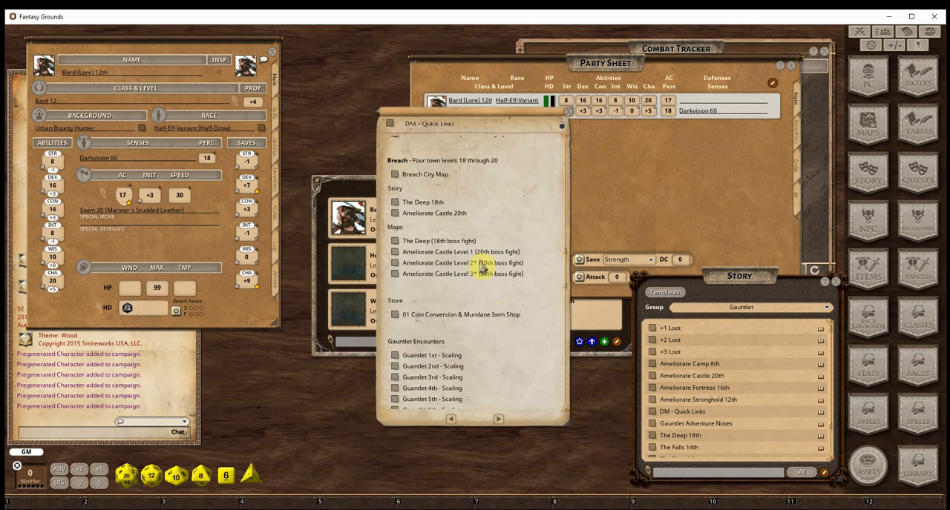
scroll(482, 267, down, 1)
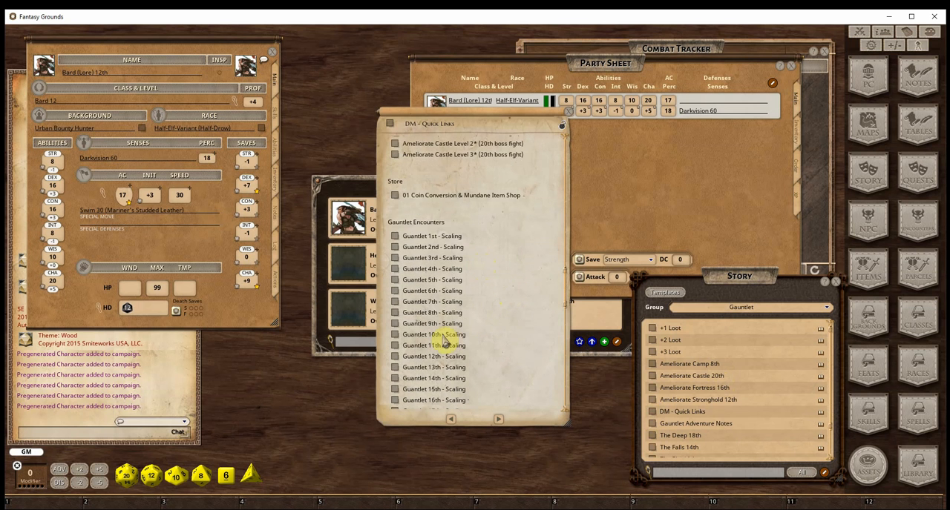
click(395, 357)
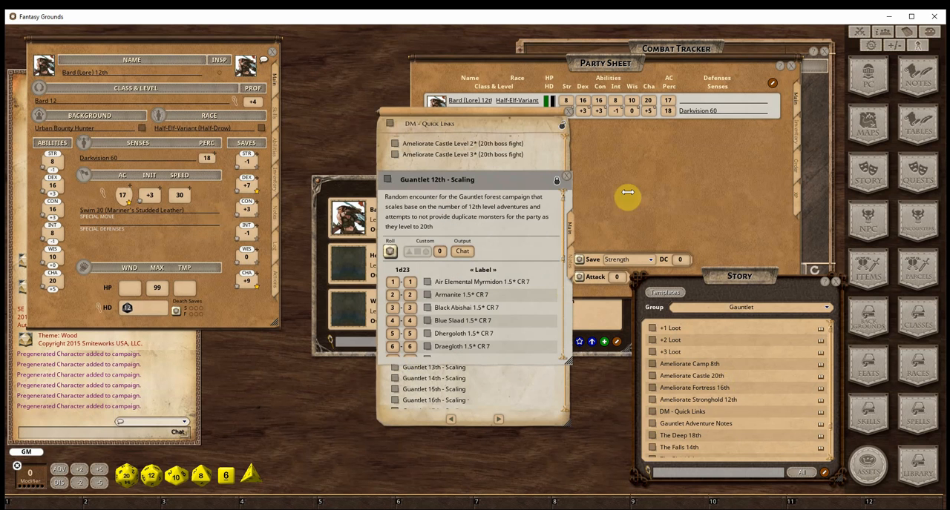
Close the DM - Quick Links entry and roll twice on the Guantlet 12th - Scaling table
click(568, 116)
drag(494, 181, 424, 51)
click(319, 124)
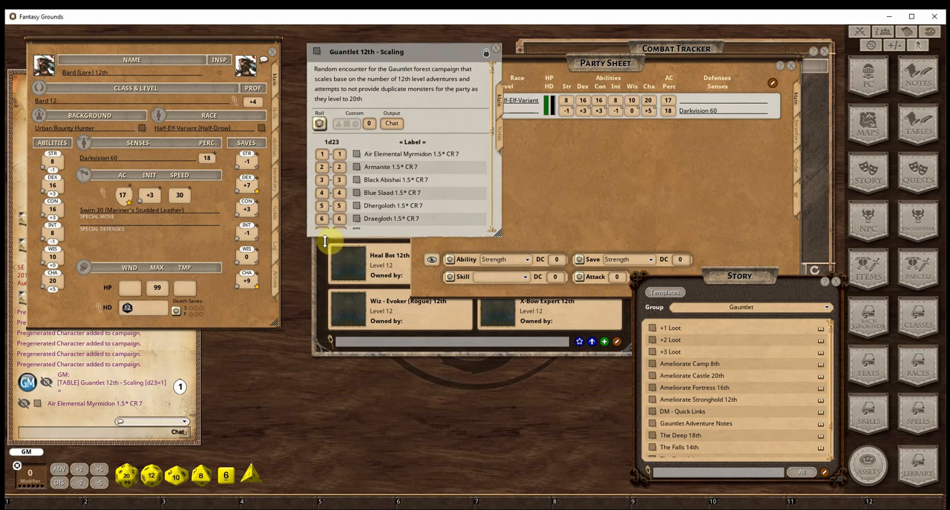
click(322, 127)
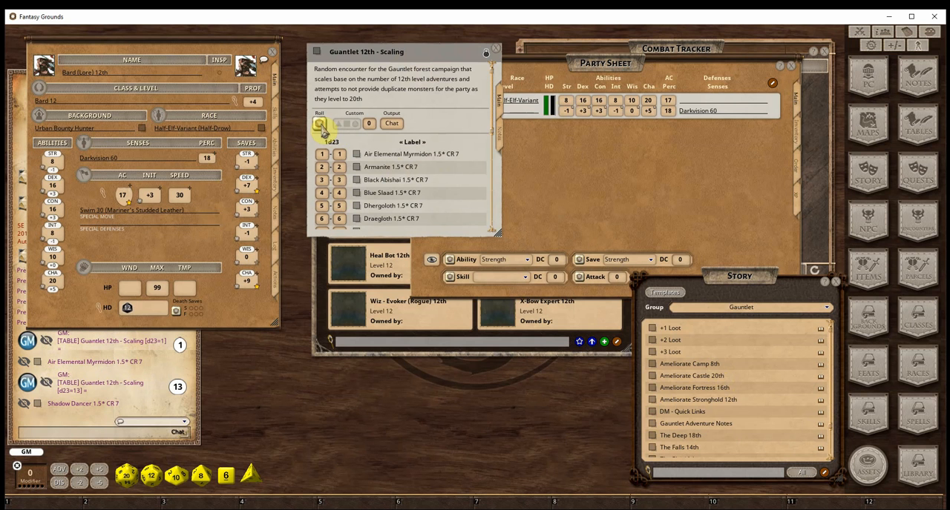
Open the rolled Shadow Dancer 1.5* CR 7 random encounter, generate two encounters from it and close both generated ones
click(34, 405)
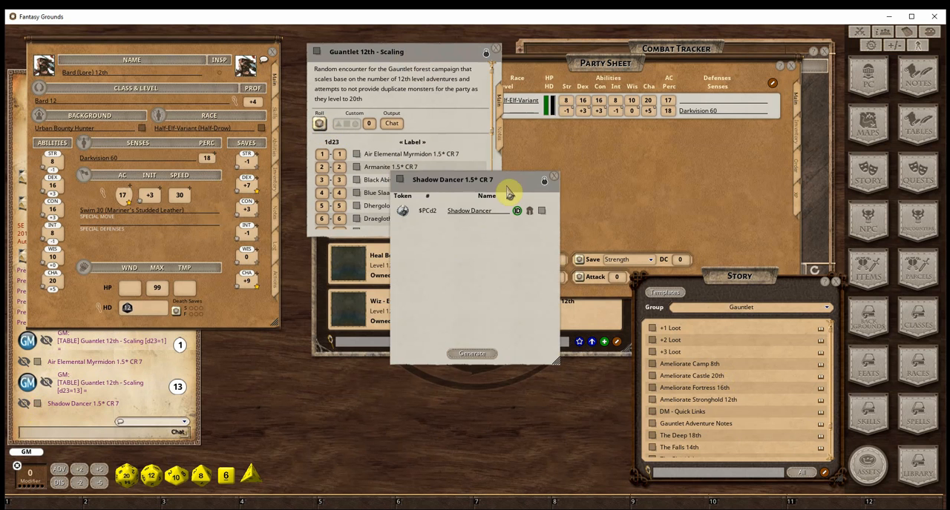
drag(423, 180, 415, 87)
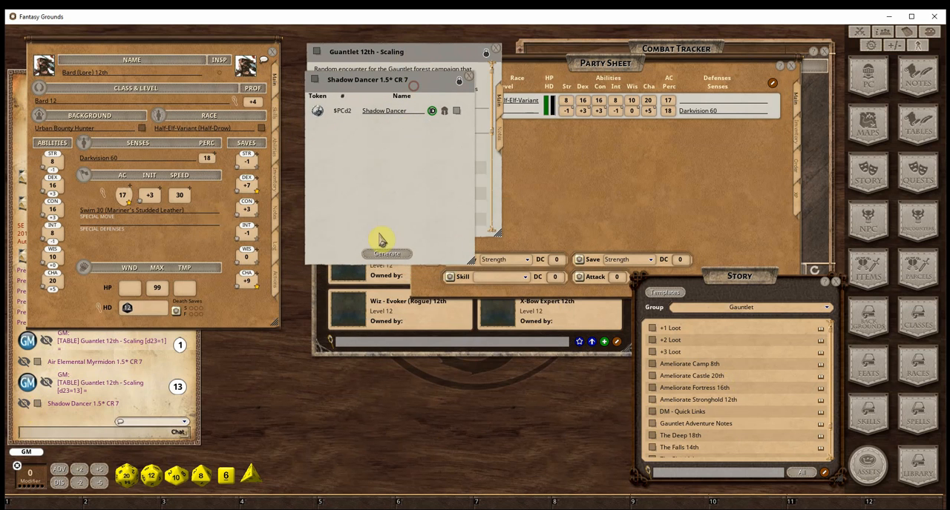
click(384, 255)
click(373, 256)
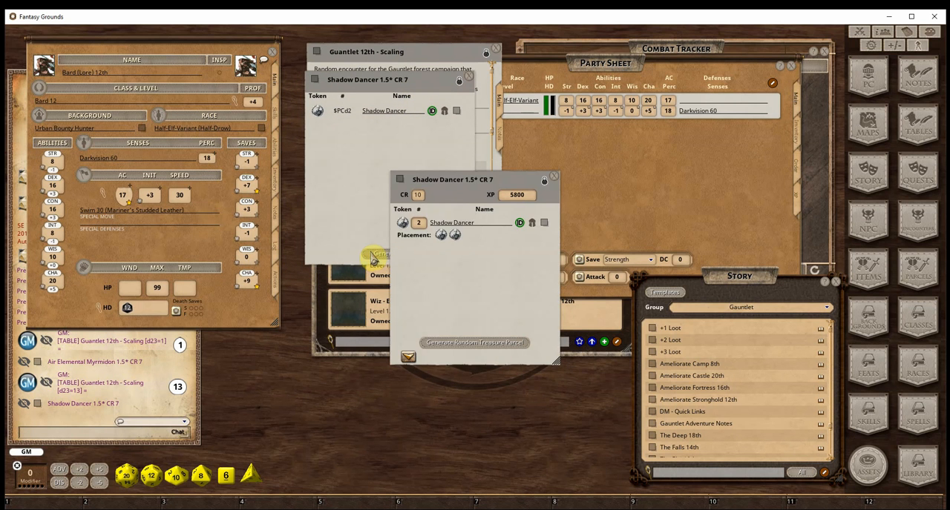
drag(506, 182, 561, 332)
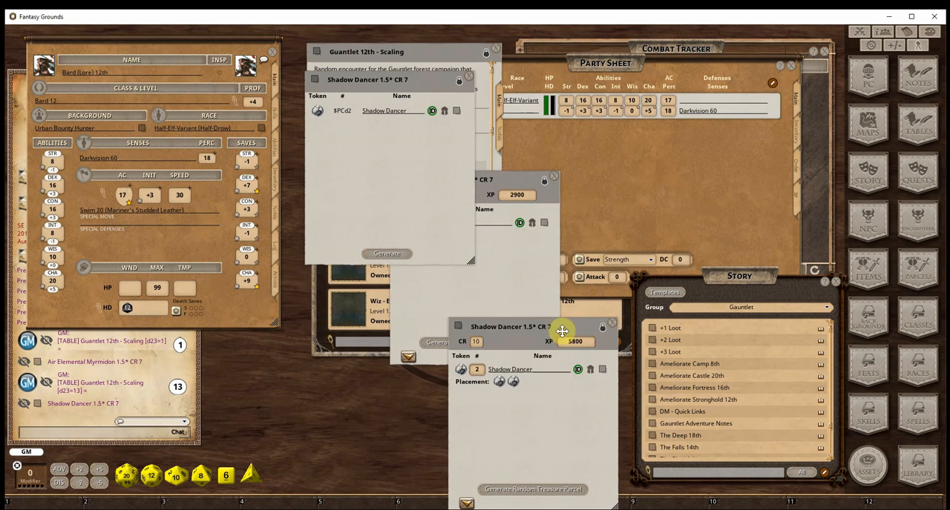
click(511, 184)
click(558, 181)
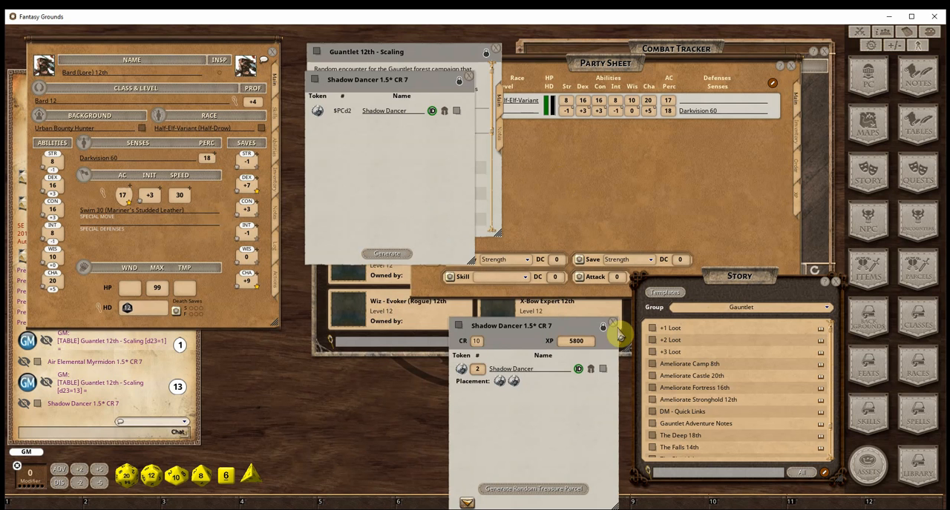
click(615, 330)
Assign GWM-PAM-Sent 12th a white-haired elf portrait and add the character to the party sheet
click(382, 353)
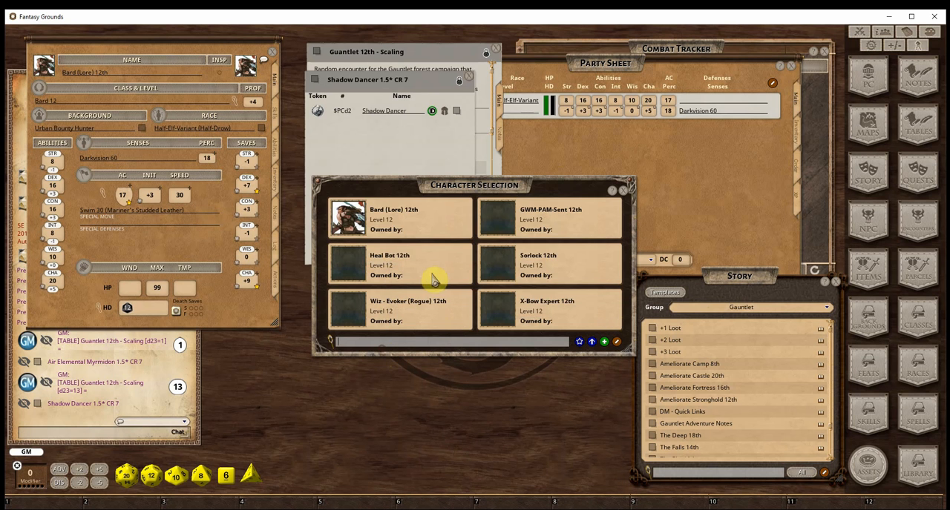
click(498, 215)
drag(465, 131, 177, 83)
drag(104, 84, 83, 68)
click(66, 88)
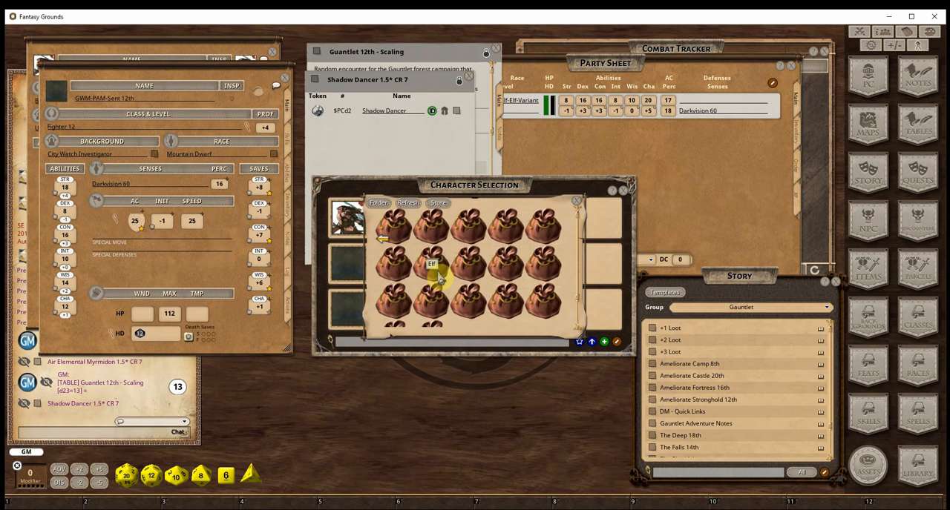
click(492, 234)
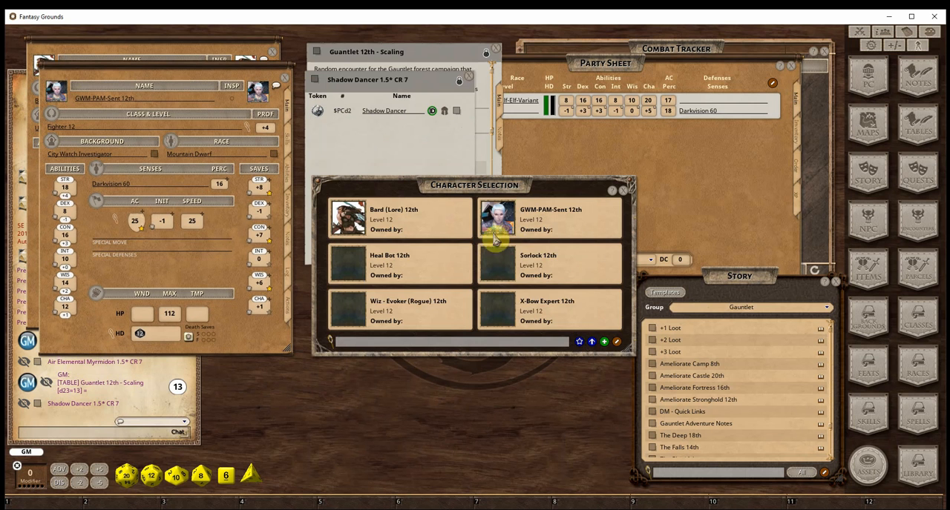
drag(58, 92, 579, 147)
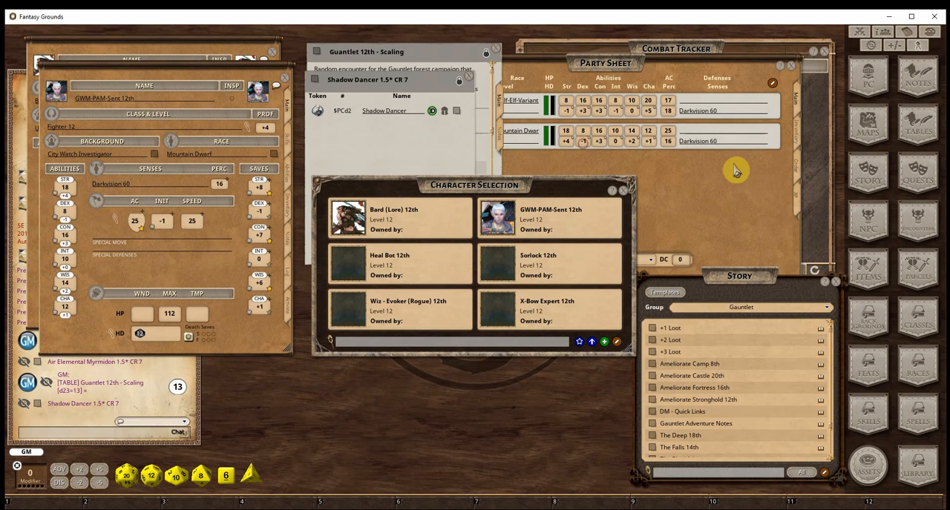
Add GWM-PAM-Sent 12th and Bard (Lore) 12th to the combat tracker and close their character sheets
click(805, 152)
drag(59, 96, 641, 169)
click(52, 48)
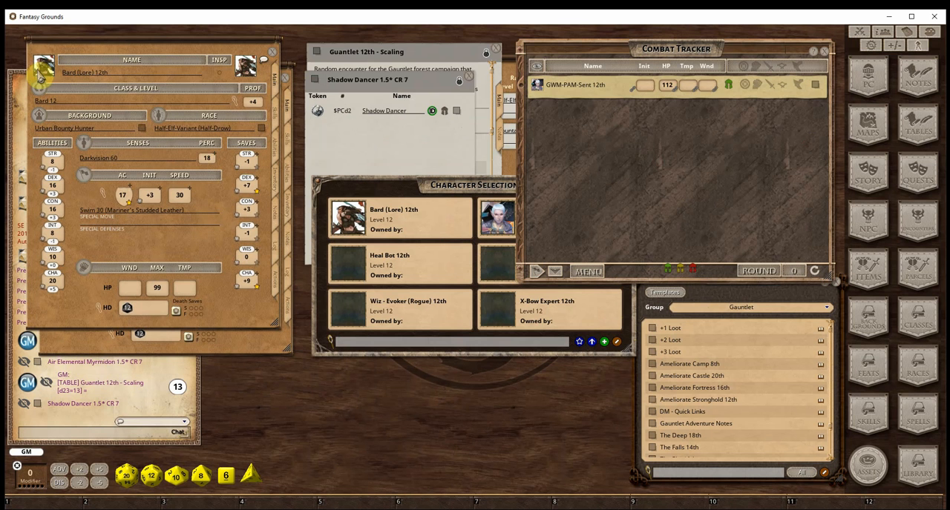
drag(43, 65, 572, 165)
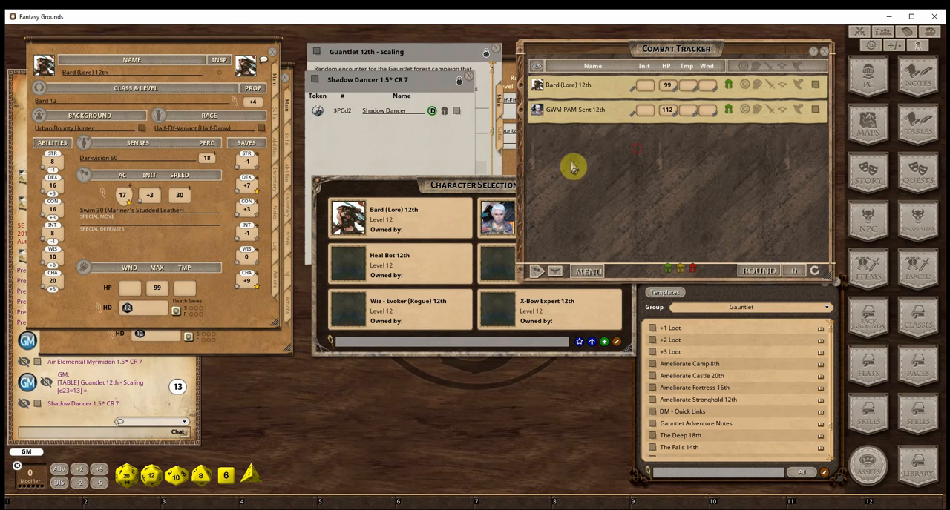
click(274, 57)
click(287, 84)
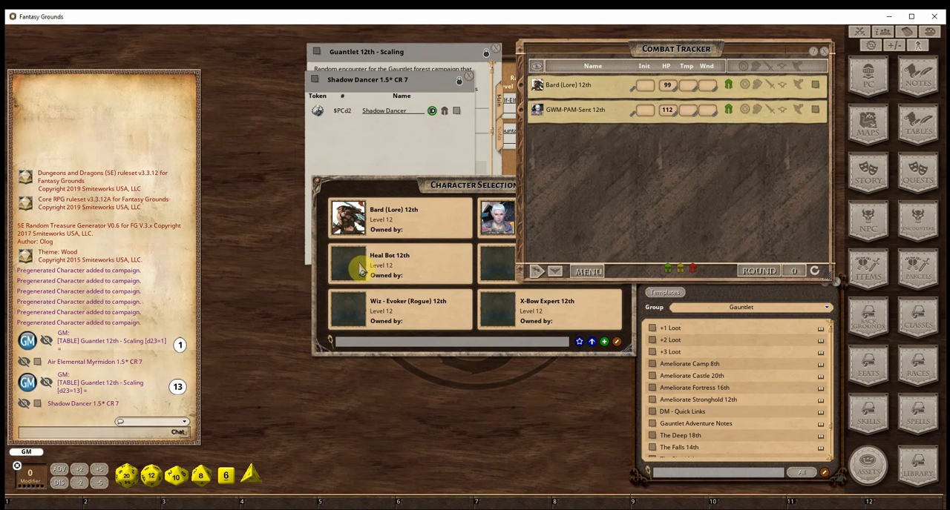
Assign a portrait to Heal Bot 12th from its character sheet and add the character to the combat tracker
click(376, 251)
drag(434, 128, 113, 113)
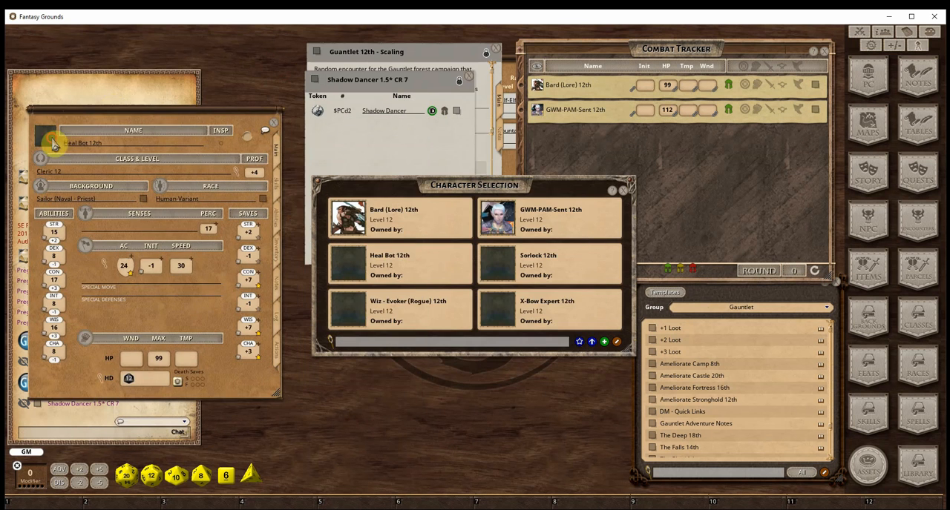
drag(53, 141, 398, 231)
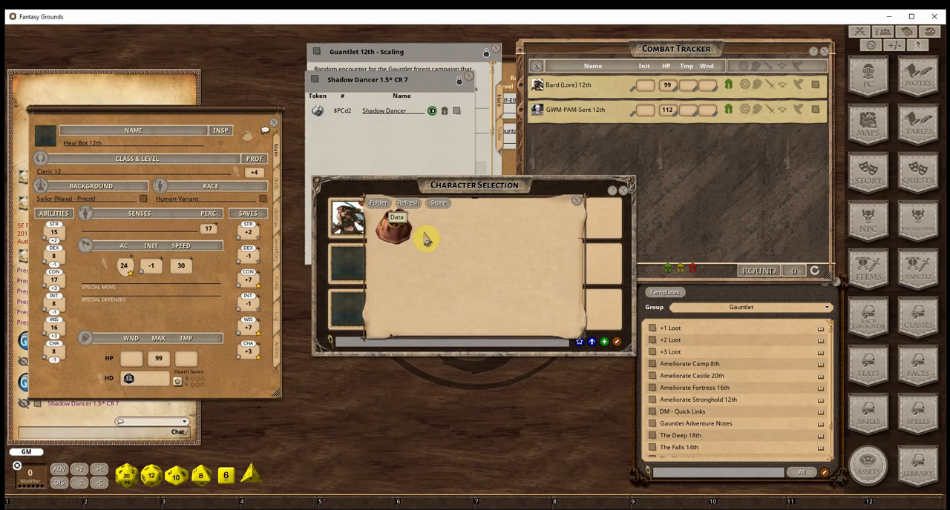
click(405, 231)
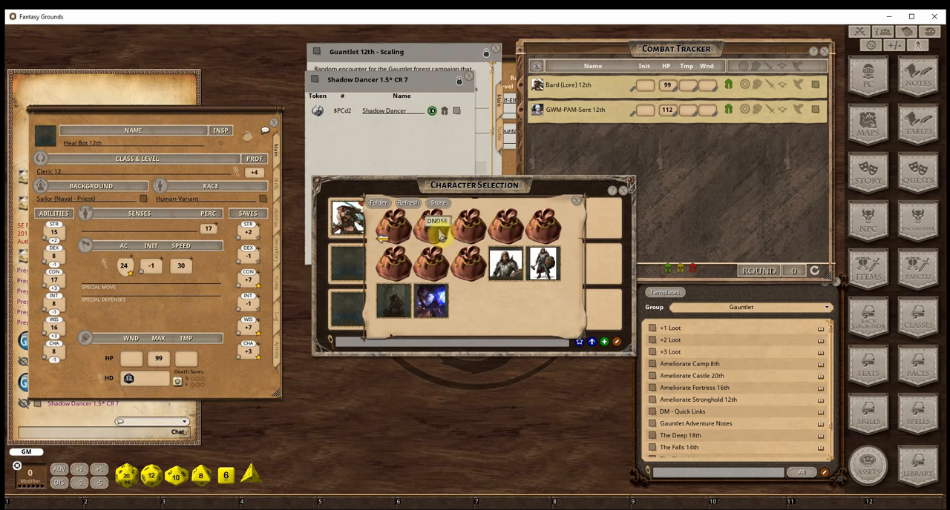
click(472, 271)
click(463, 273)
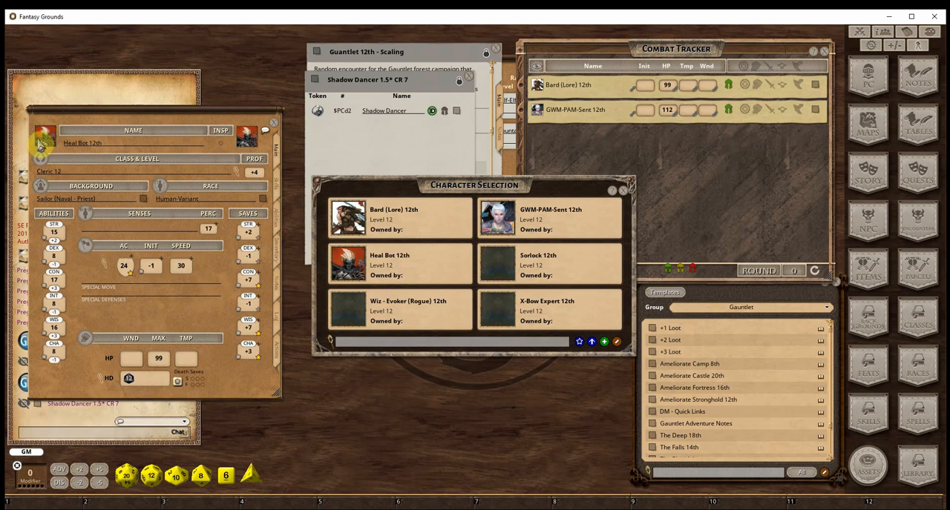
drag(42, 143, 555, 148)
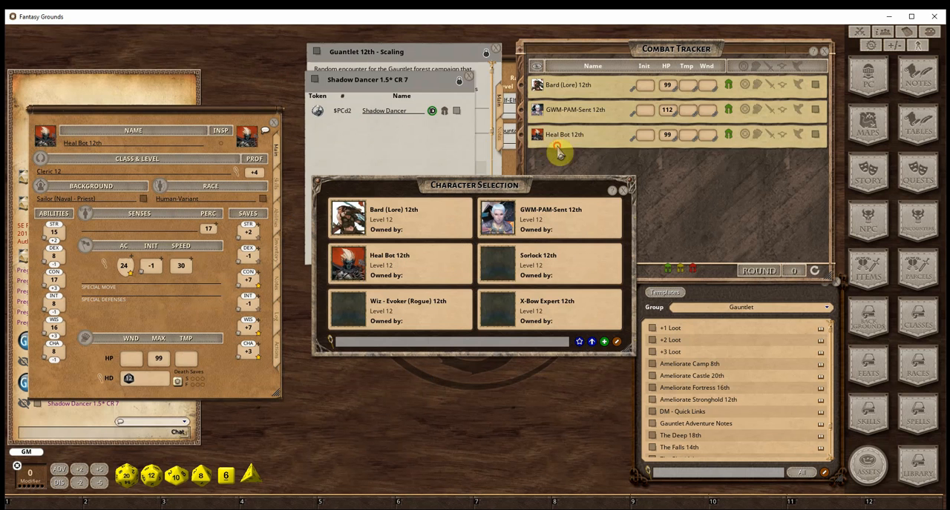
Add Heal Bot 12th to the party sheet and close its character sheet
click(516, 170)
drag(54, 142, 505, 172)
click(278, 129)
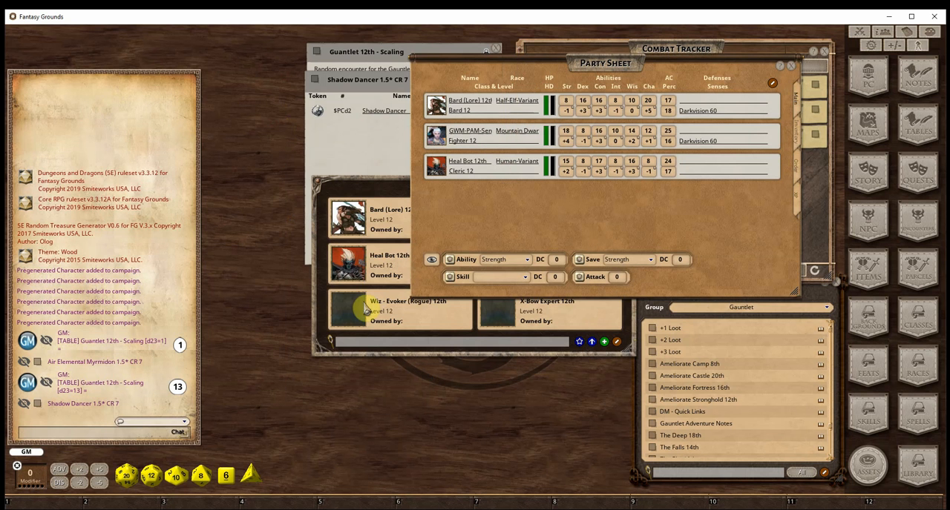
Assign Wiz - Evoker (Rogue) 12th a white-haired portrait from the Duergar folder and add the character to the party sheet
double_click(366, 310)
drag(466, 140, 125, 104)
click(28, 135)
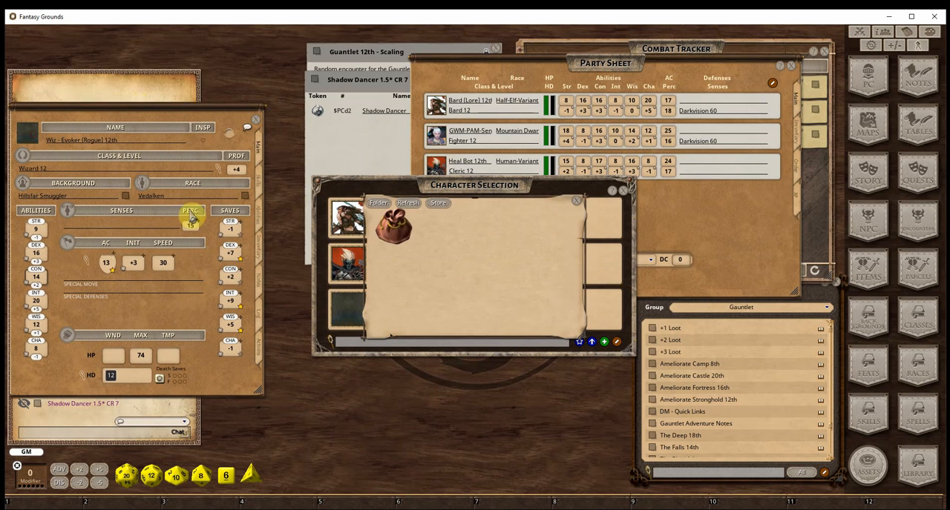
click(385, 233)
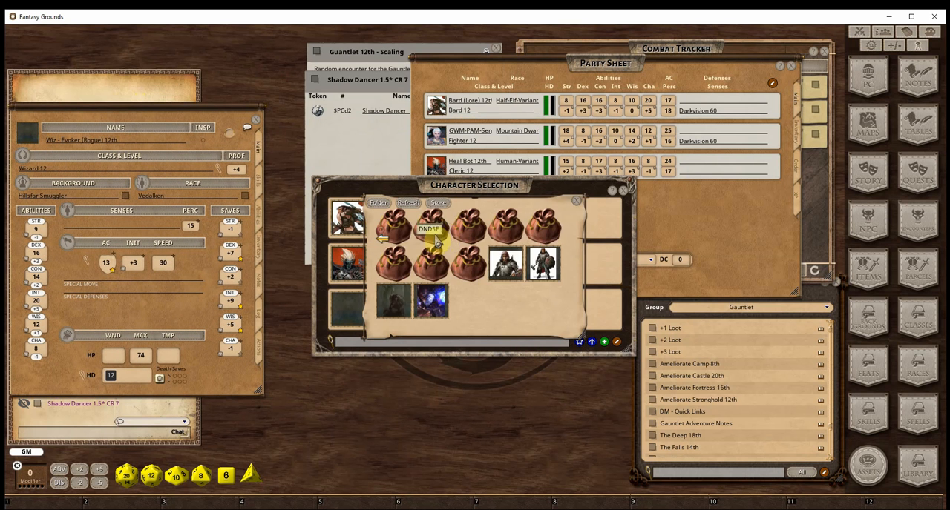
click(532, 222)
click(434, 231)
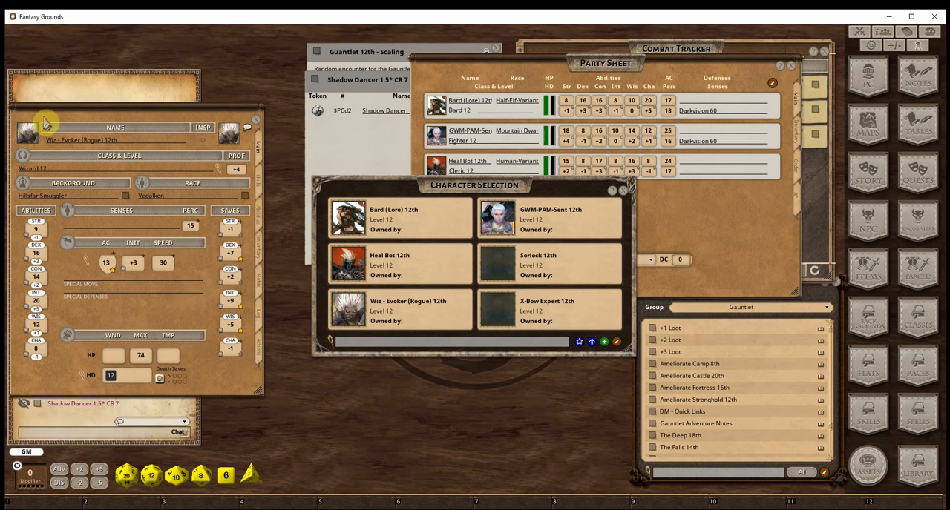
Add Wiz - Evoker (Rogue) 12th to the combat tracker and swap its open character sheet for that of Sorlock 12th
click(812, 198)
drag(26, 128, 573, 239)
double_click(504, 269)
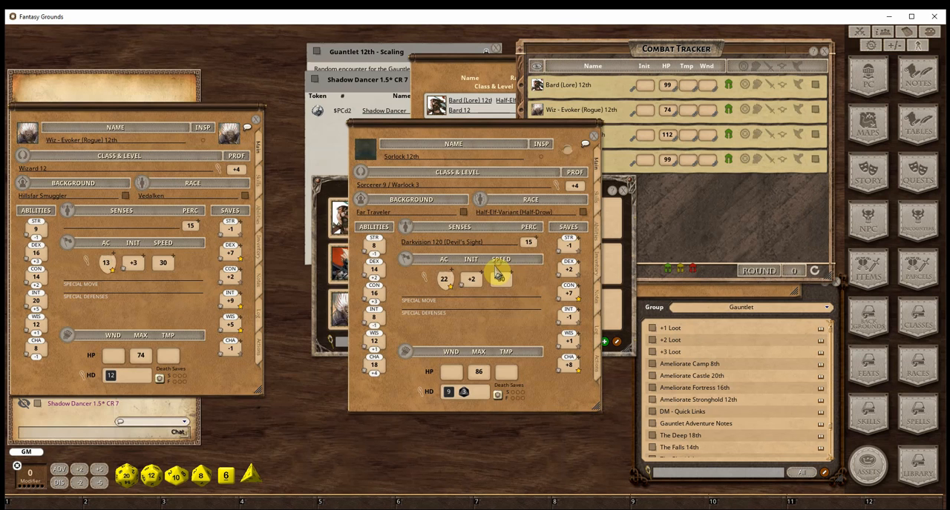
drag(448, 135, 215, 141)
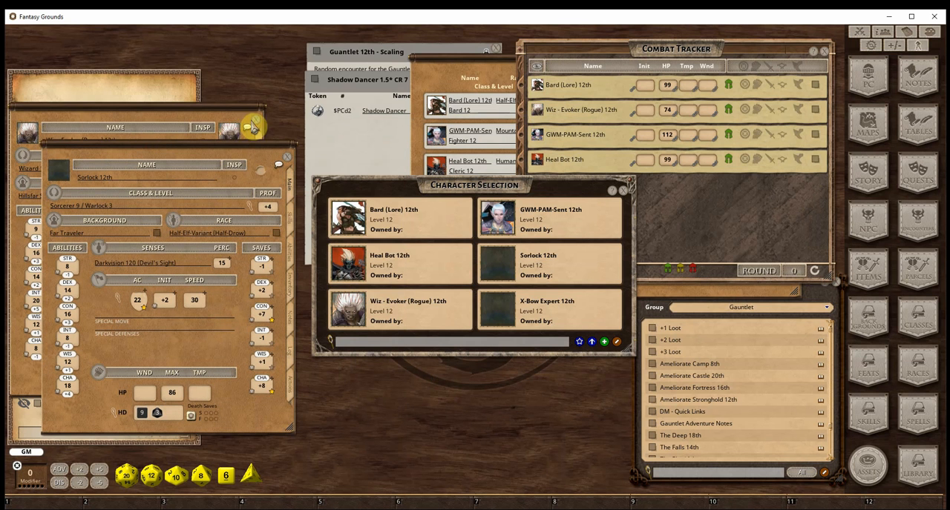
click(256, 119)
Assign Sorlock 12th a portrait from the Tasha Portraits folder and add the character to the combat tracker and party sheet
click(65, 173)
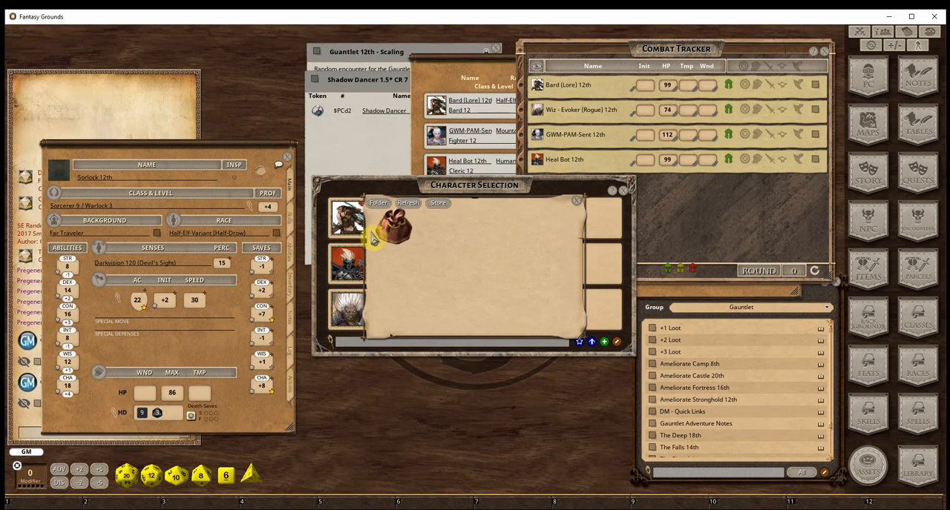
click(399, 235)
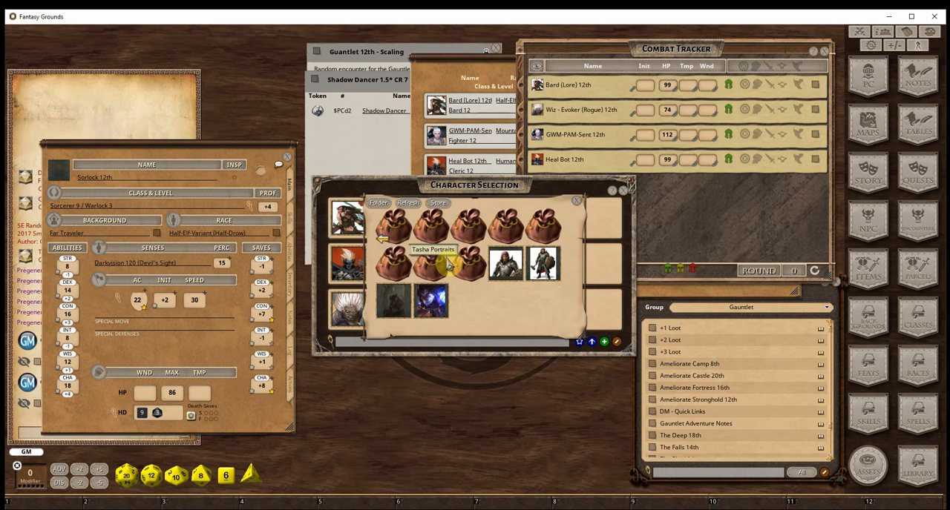
click(450, 265)
click(461, 245)
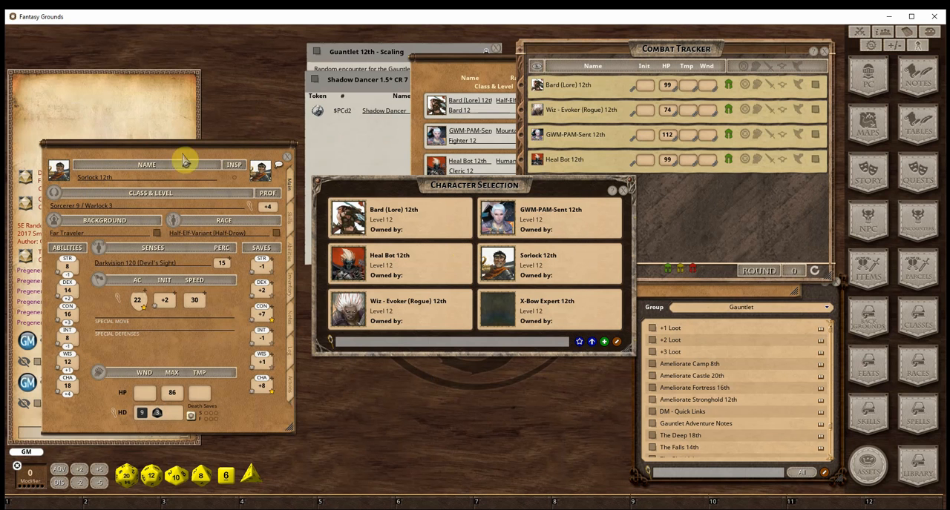
drag(59, 177, 599, 205)
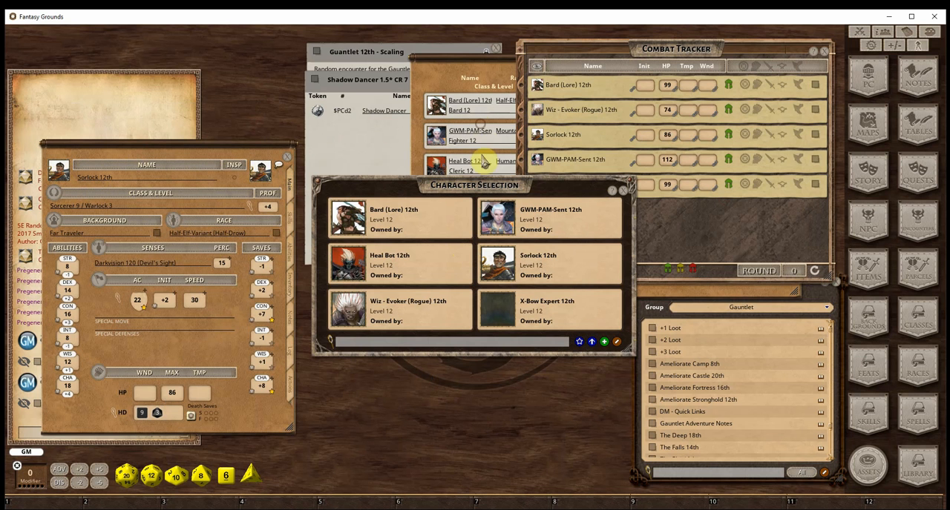
drag(477, 191, 475, 279)
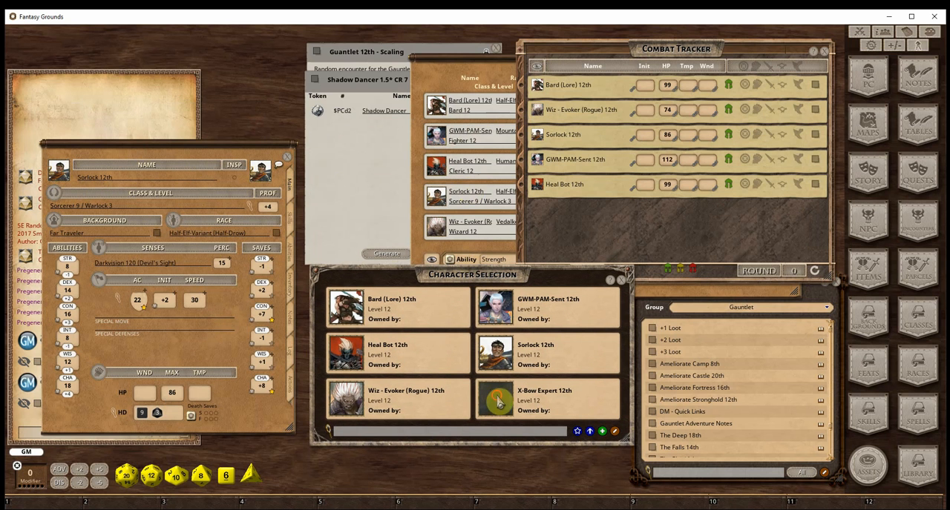
Open the X-Bow Expert 12th character sheet and assign a dark-haired portrait from the FantasyPortraits folder
click(497, 401)
drag(481, 131, 158, 149)
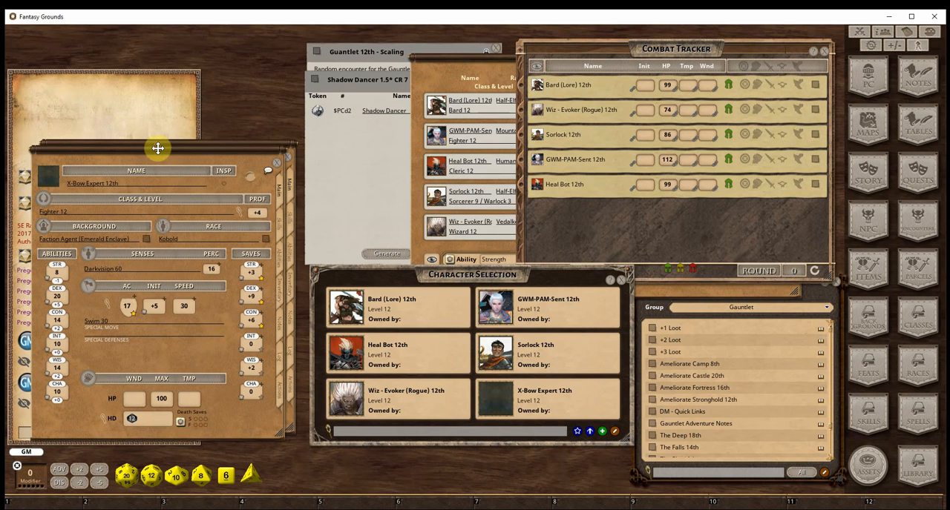
click(50, 180)
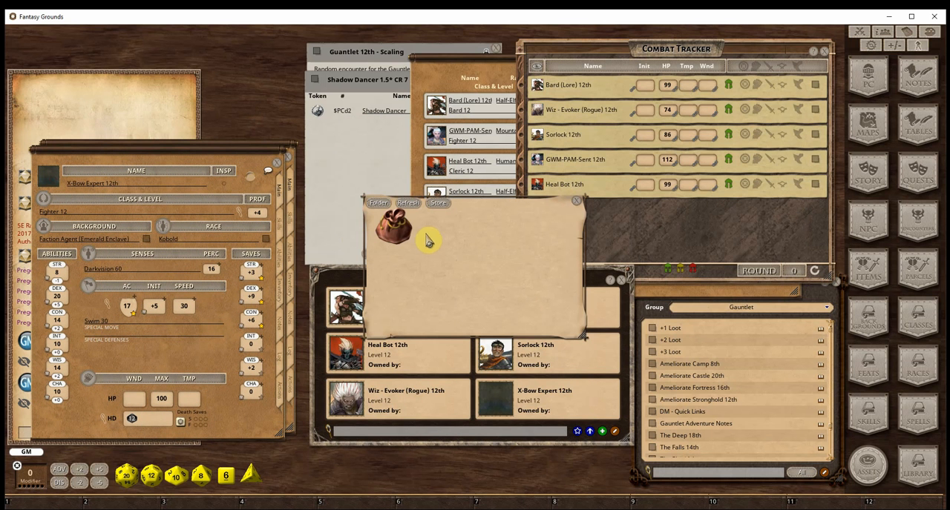
click(397, 230)
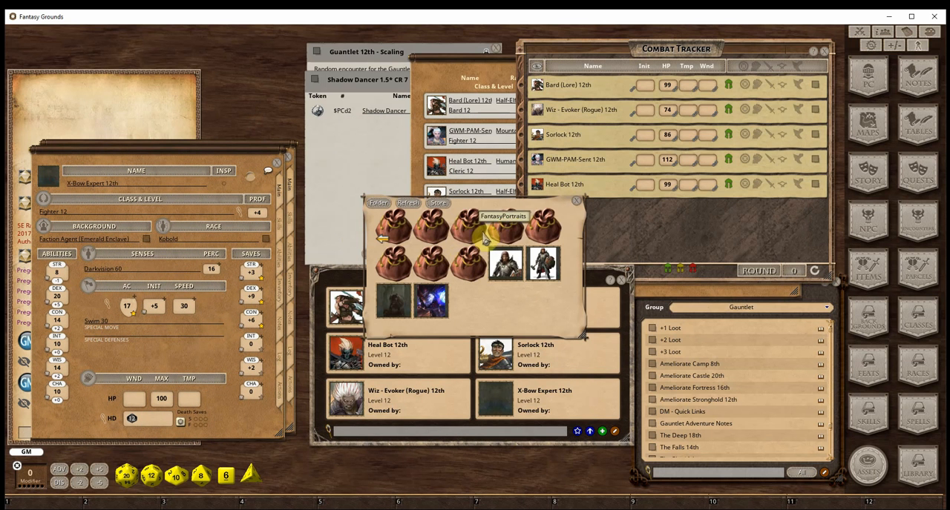
click(485, 239)
click(470, 263)
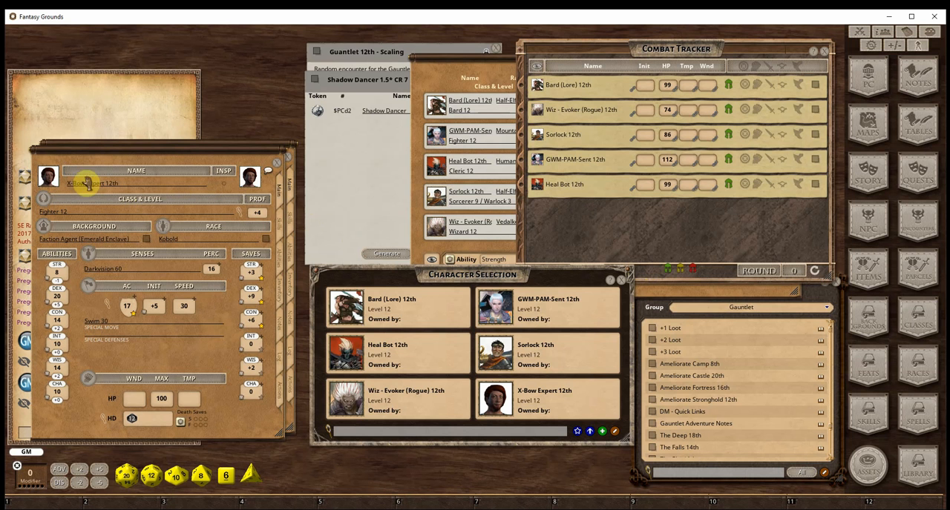
Add X-Bow Expert 12th to the combat tracker and close the X-Bow Expert and Sorlock character sheets
drag(50, 180, 588, 222)
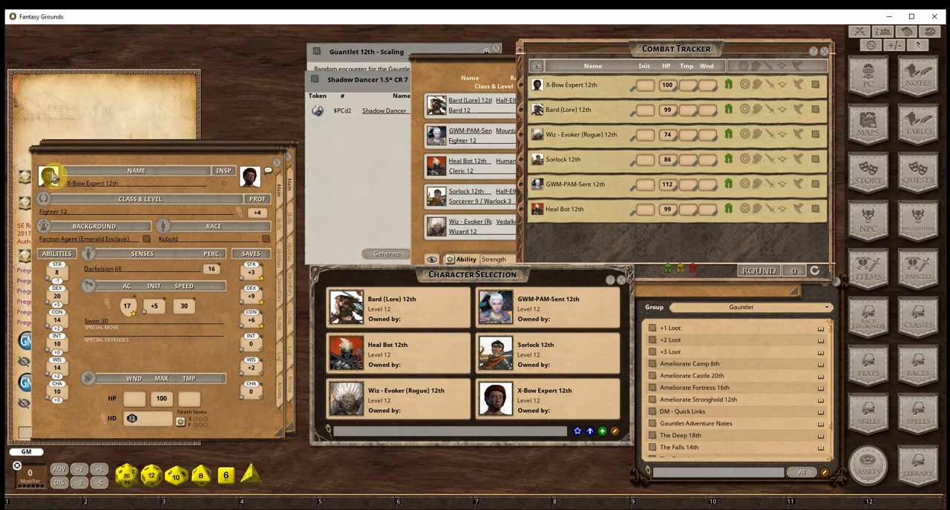
click(277, 163)
click(290, 159)
Generate an encounter from the Shadow Dancer 1.5* CR 7 random encounter and close the generated encounter
click(376, 157)
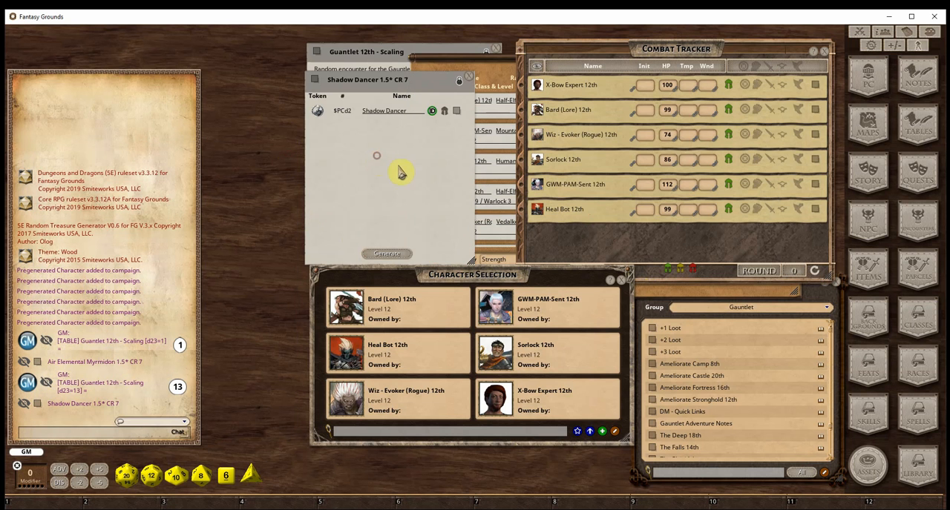
click(387, 254)
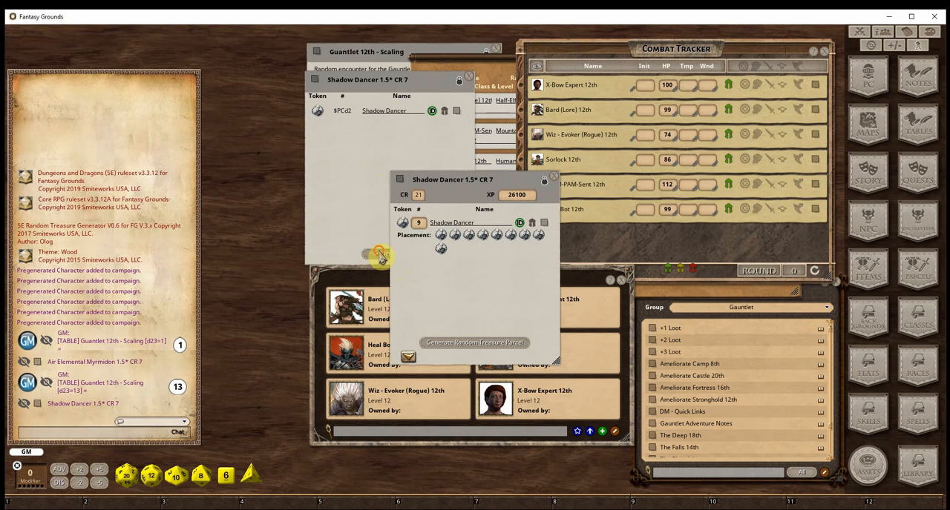
click(553, 181)
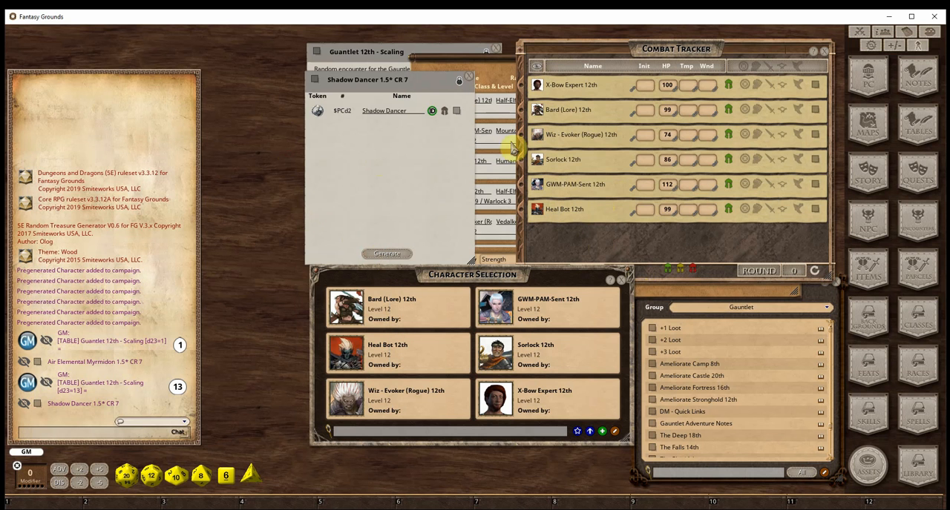
Close the Shadow Dancer random encounter, the Guantlet 12th - Scaling table and the character selection window
click(469, 82)
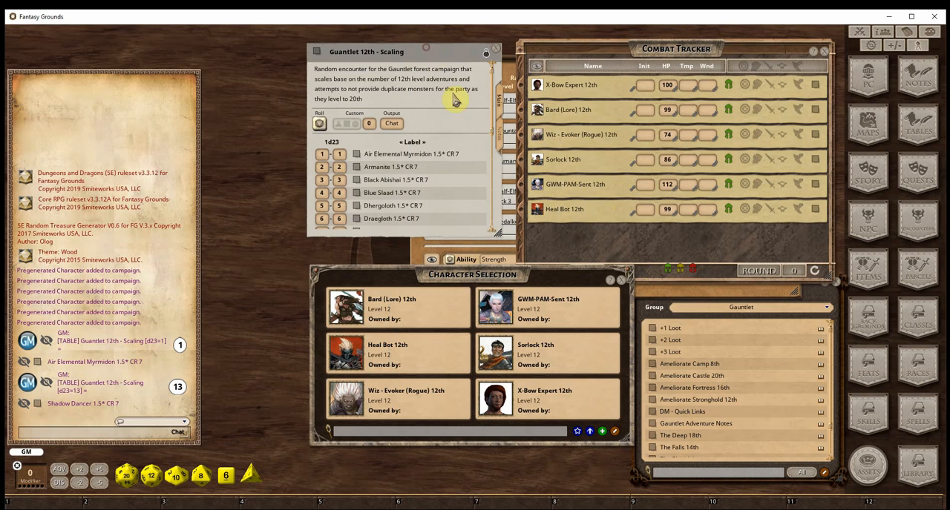
click(500, 50)
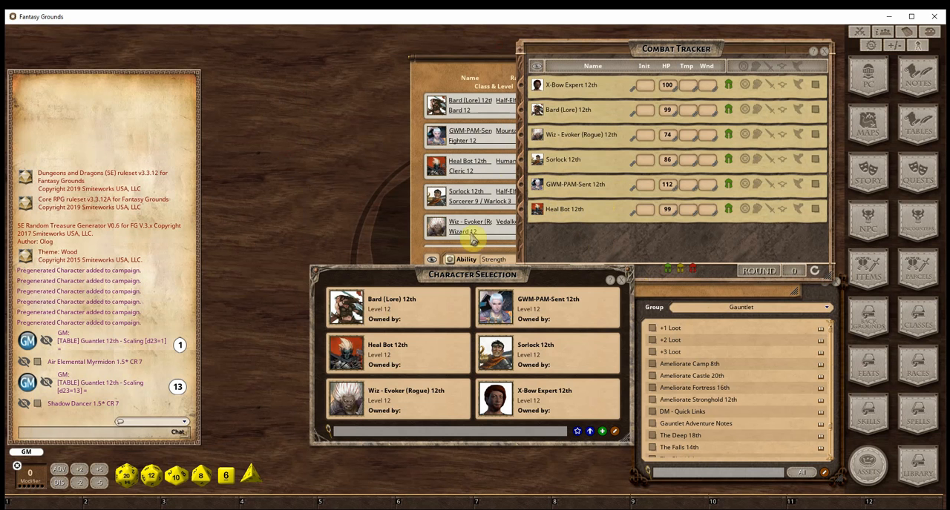
click(625, 281)
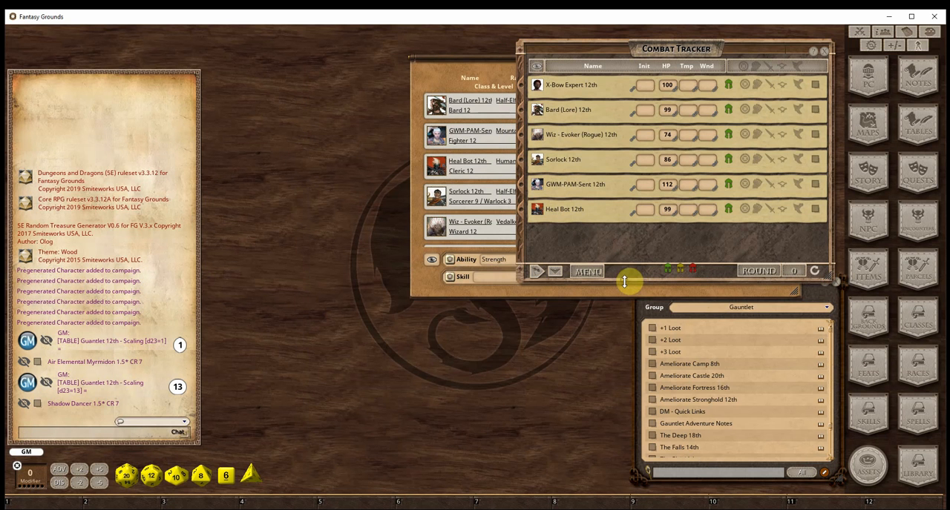
Open the DM - Quick Links story and, from its Way Station section, the Ameliorate Stronghold (12th) story
click(652, 411)
drag(485, 114, 163, 62)
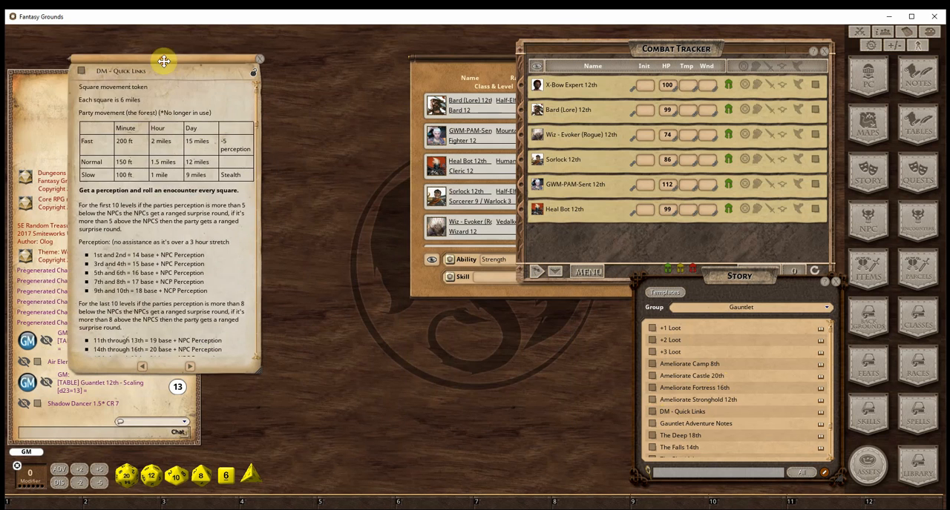
scroll(131, 204, down, 10)
scroll(131, 204, down, 2)
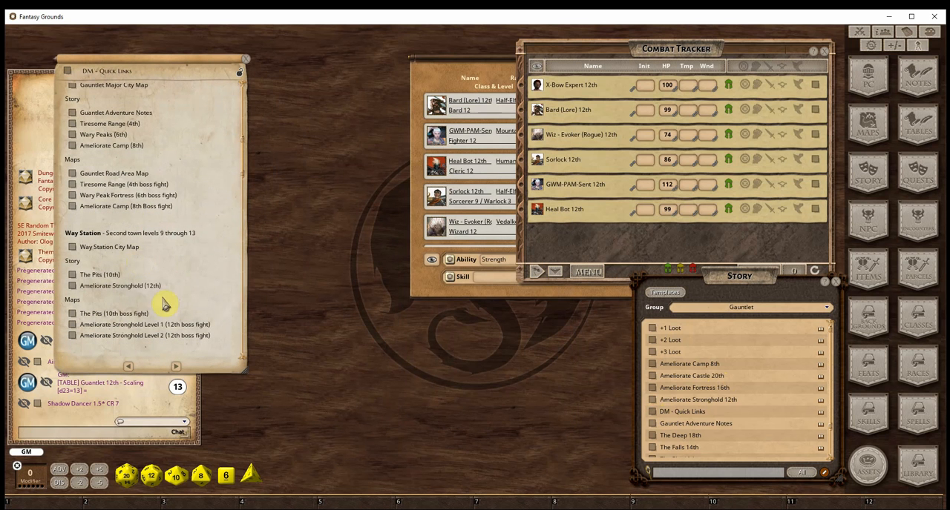
click(74, 288)
drag(450, 123, 240, 77)
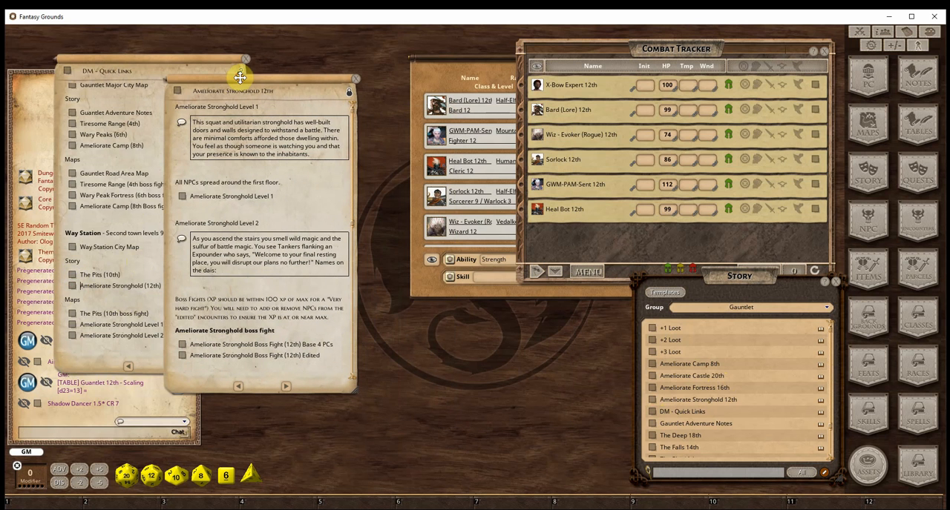
Open the Ameliorate Stronghold Level 1 map from the quick links, shrink its window and place it below the combat tracker's first entries
scroll(119, 280, down, 2)
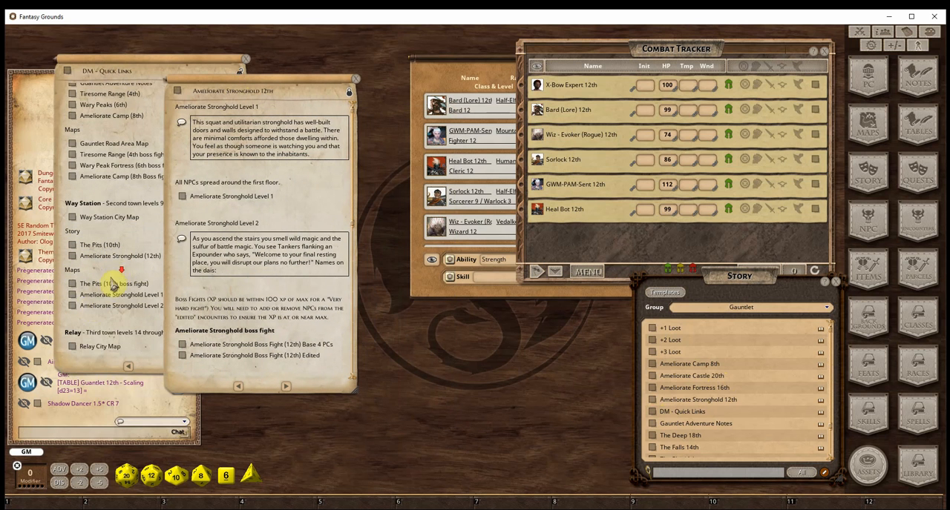
click(74, 294)
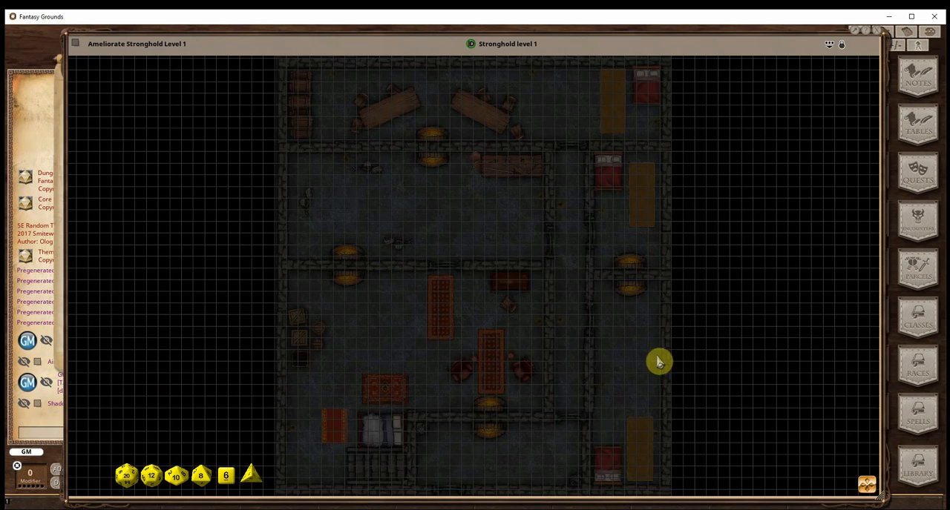
drag(682, 363, 305, 283)
drag(252, 48, 593, 126)
Open the Ameliorate Stronghold Boss Fight (12th) Edited encounter from the stronghold story and place both windows beside the map
click(282, 85)
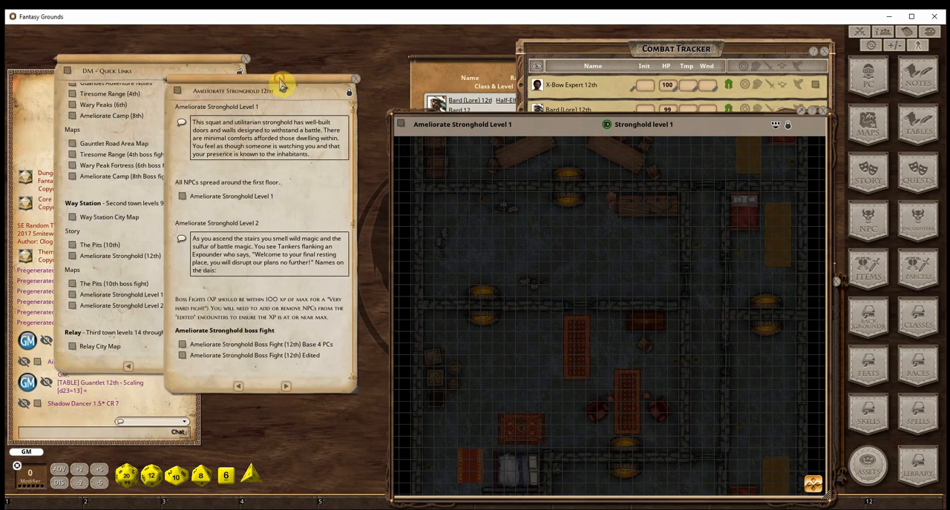
drag(281, 89, 135, 49)
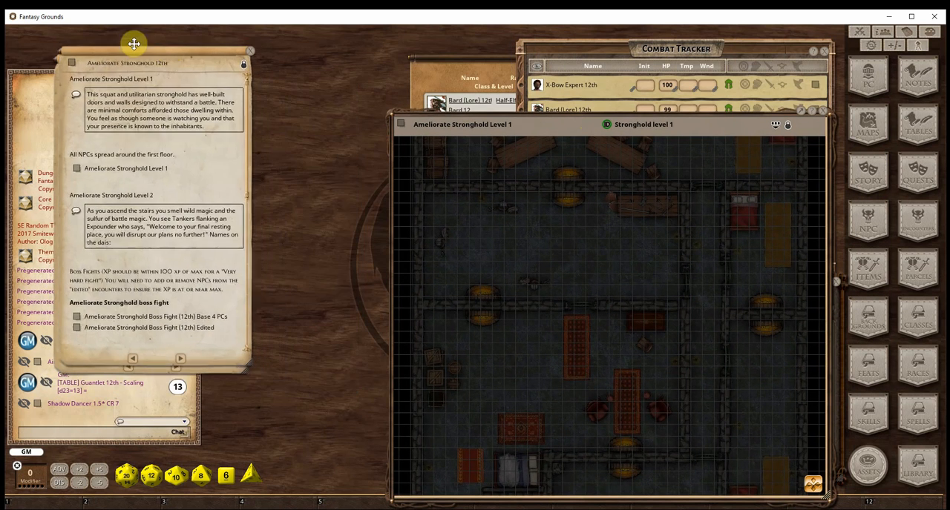
scroll(163, 223, down, 3)
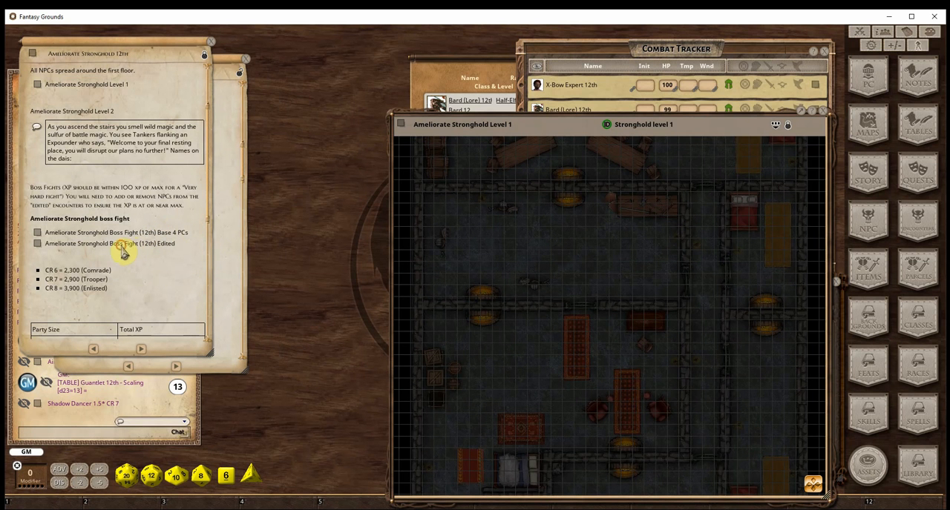
click(38, 245)
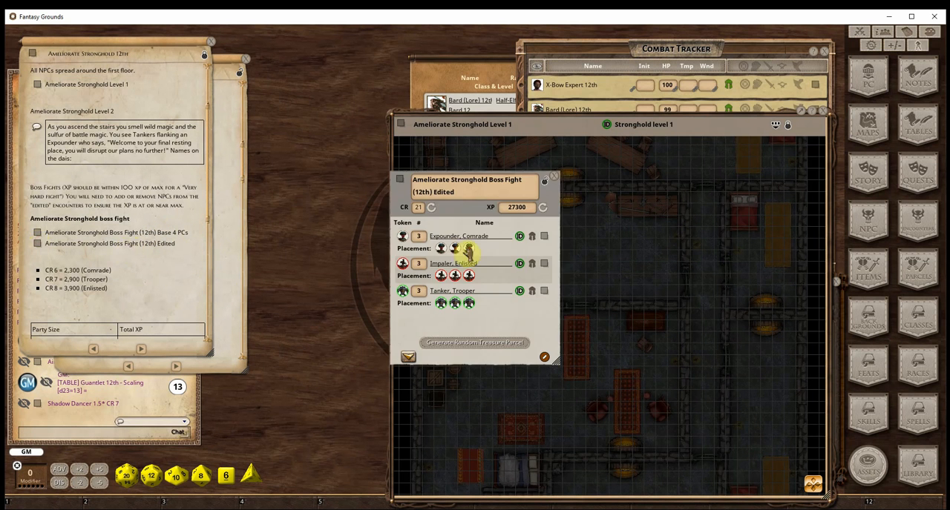
drag(477, 210, 208, 174)
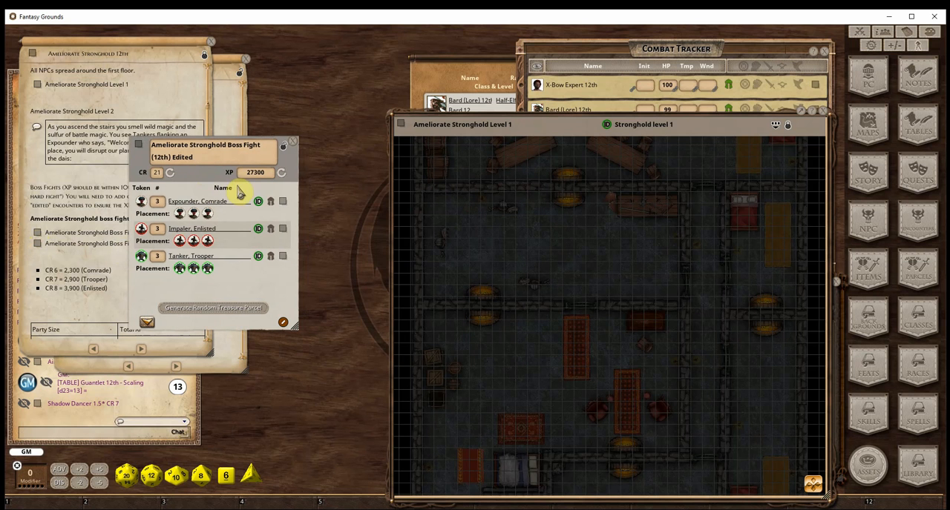
Open the Expounder, Comrade record from the boss fight encounter, lock it and review its traits
click(282, 202)
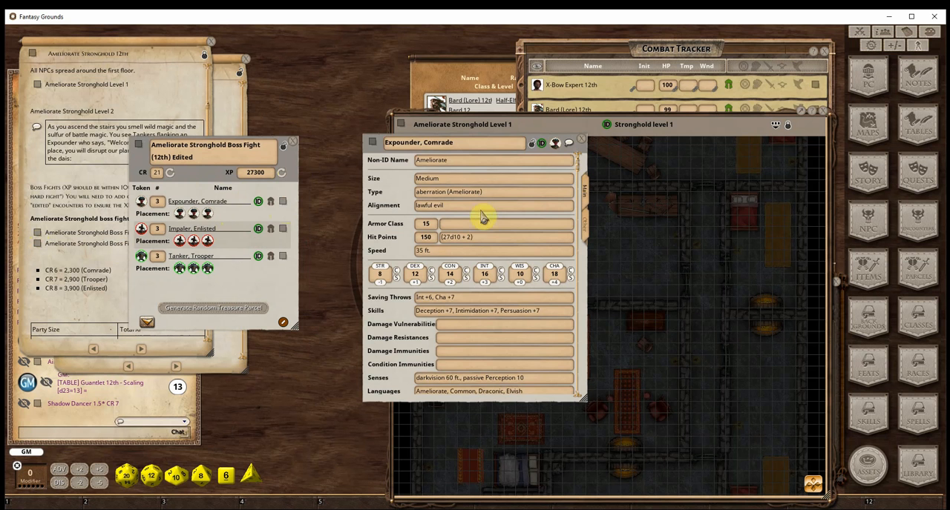
click(532, 145)
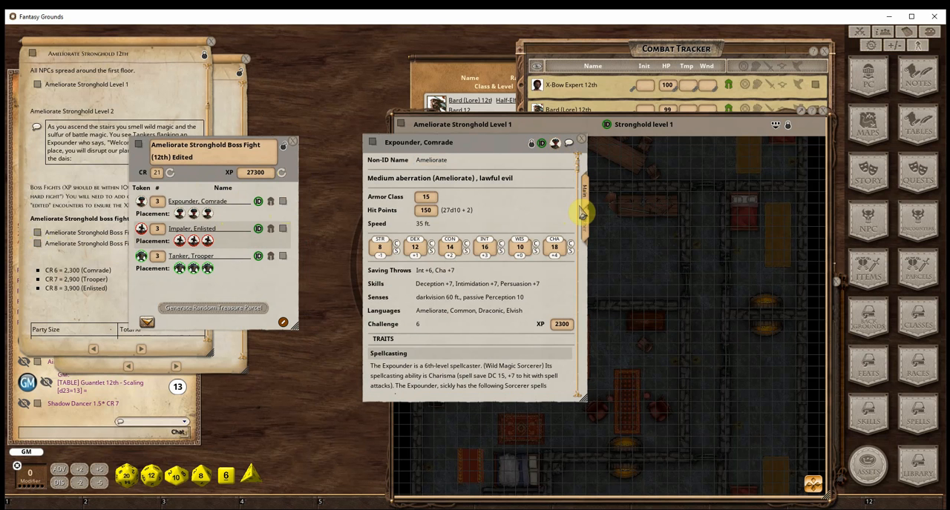
scroll(530, 265, down, 6)
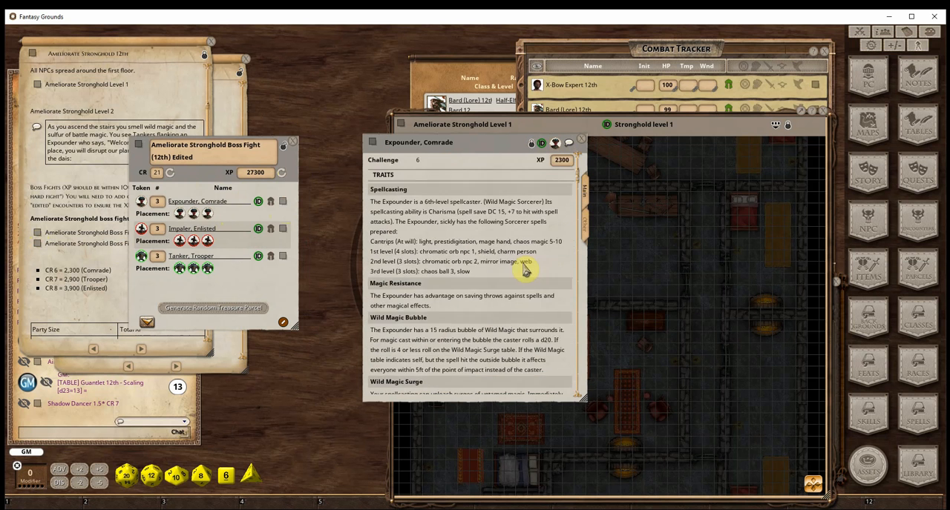
View the Comrade Expounder image linked in the Expounder's other details, and close the image and the NPC record
scroll(526, 267, up, 7)
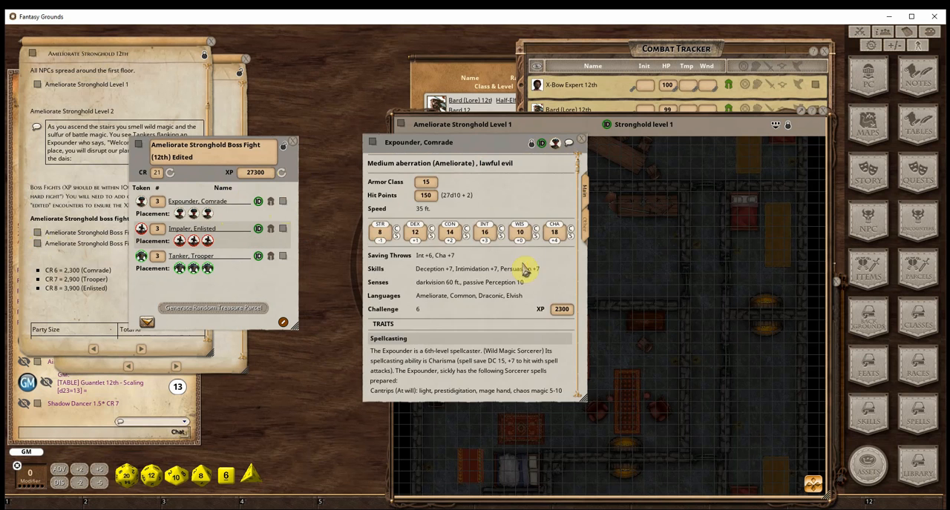
click(585, 230)
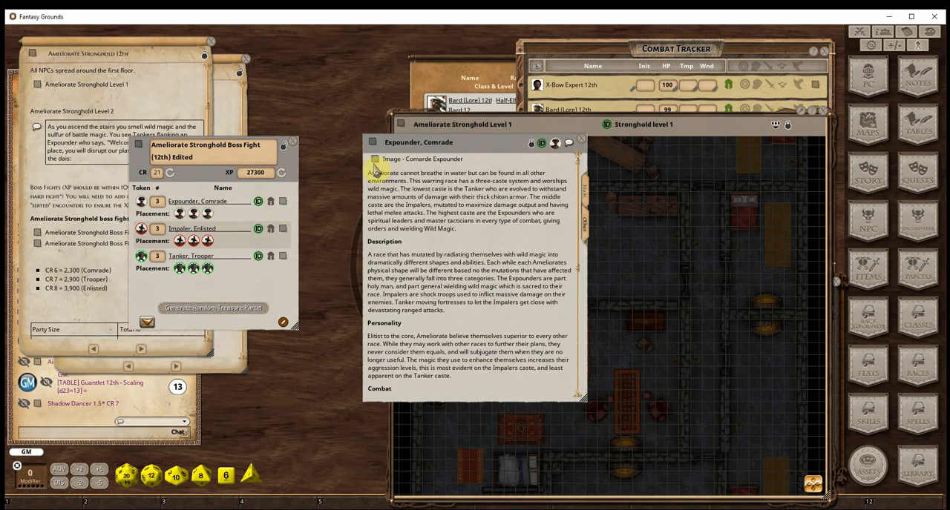
click(405, 159)
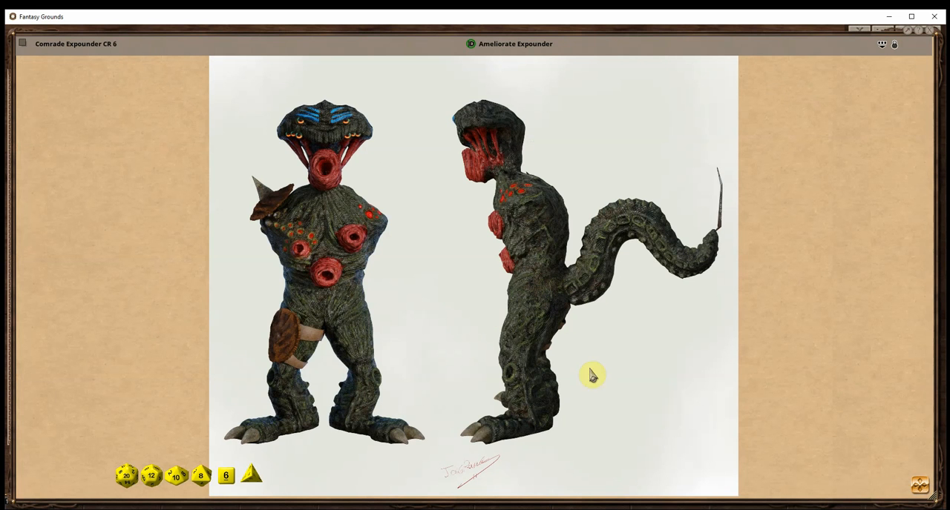
click(934, 44)
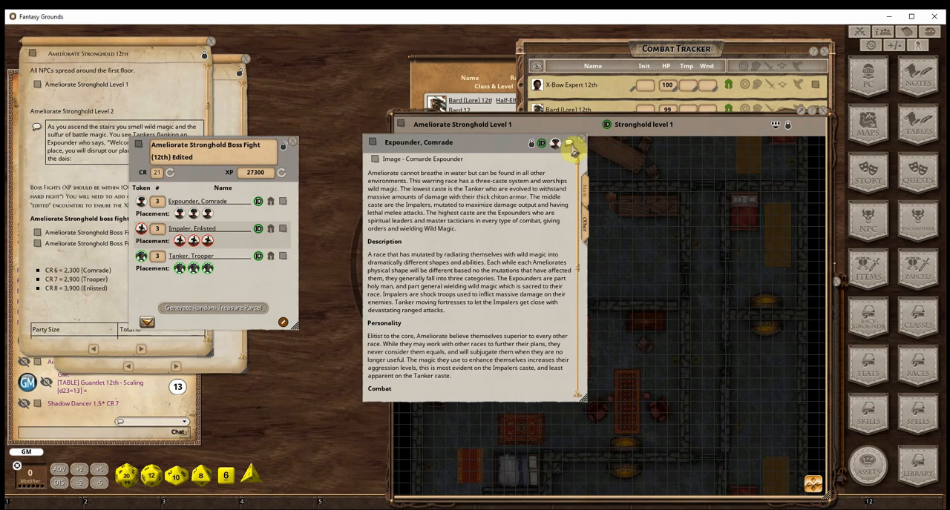
click(584, 142)
Open the Impaler, Enlisted record from the encounter, lock it, view its Enlisted Impaler image and close both
click(282, 230)
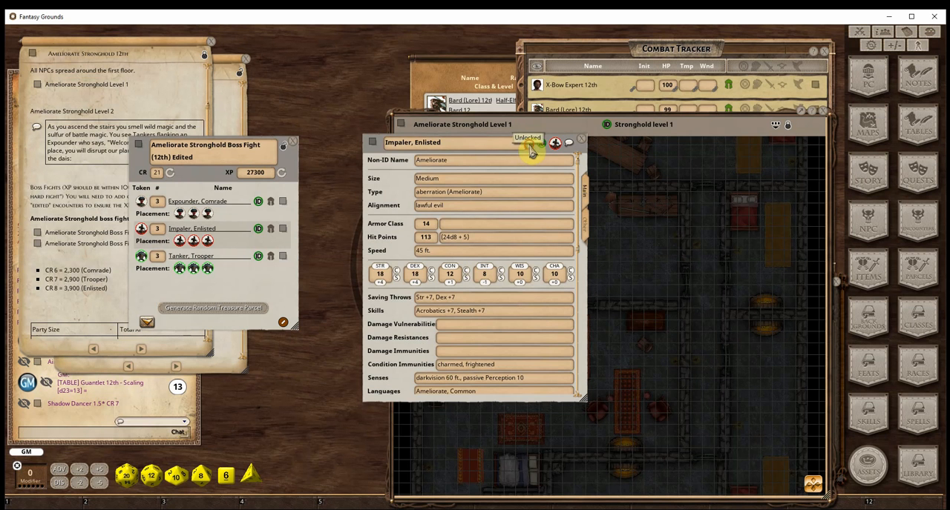
click(531, 147)
click(583, 228)
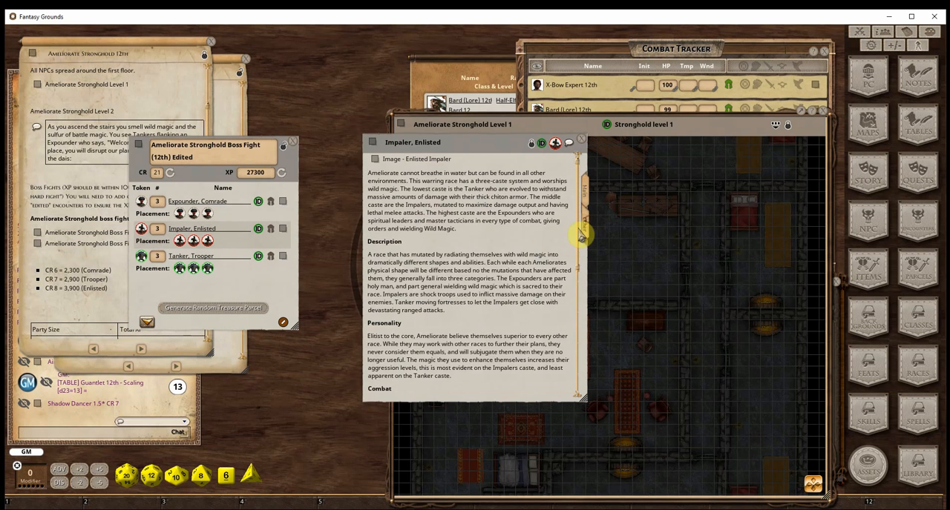
click(381, 164)
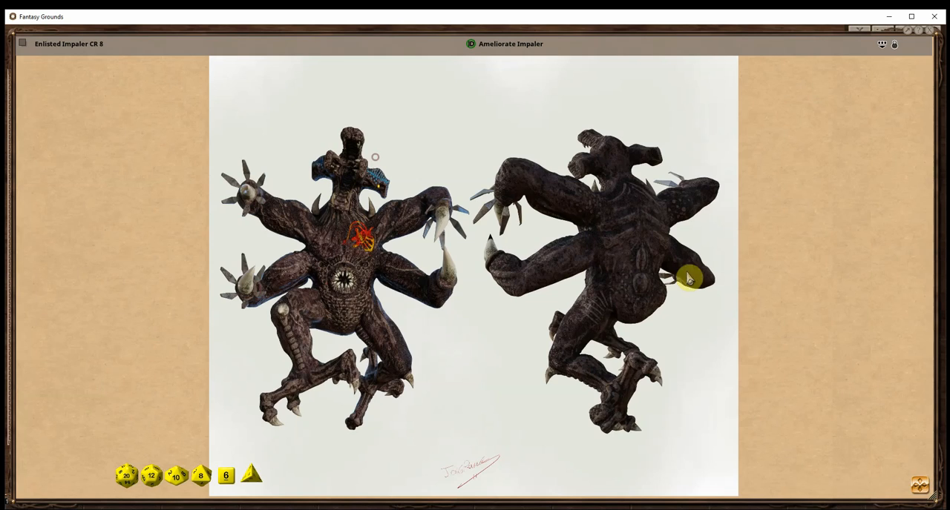
click(932, 35)
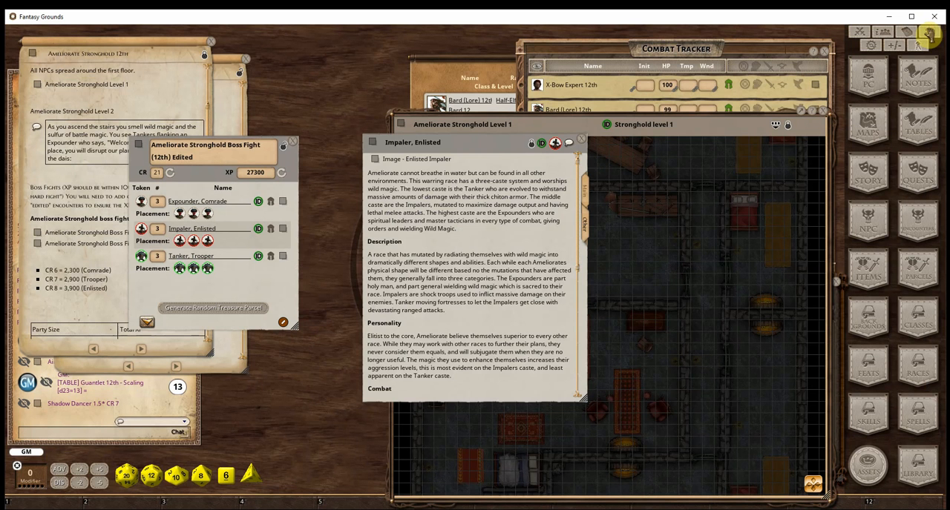
click(582, 142)
Open the Tanker, Trooper record from the encounter, lock it, view its Trooper Tanker image and close both
click(281, 259)
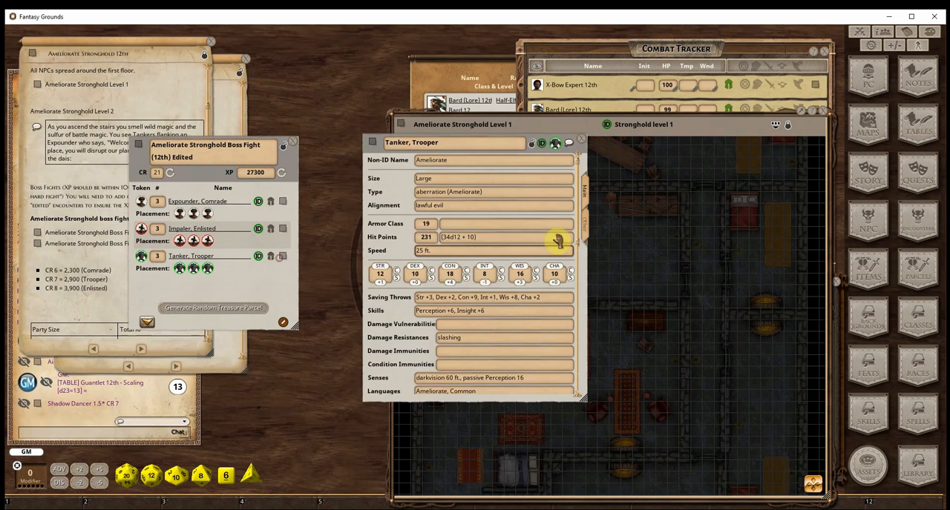
click(579, 222)
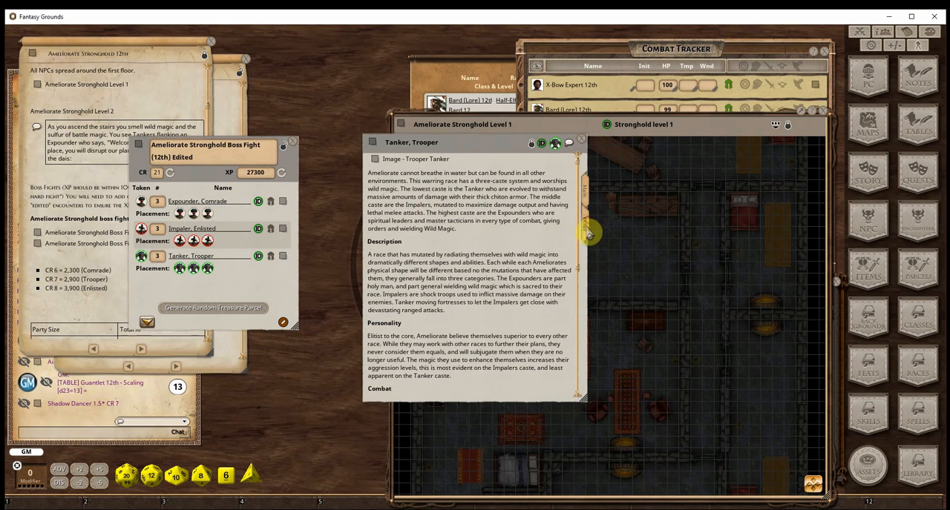
click(374, 160)
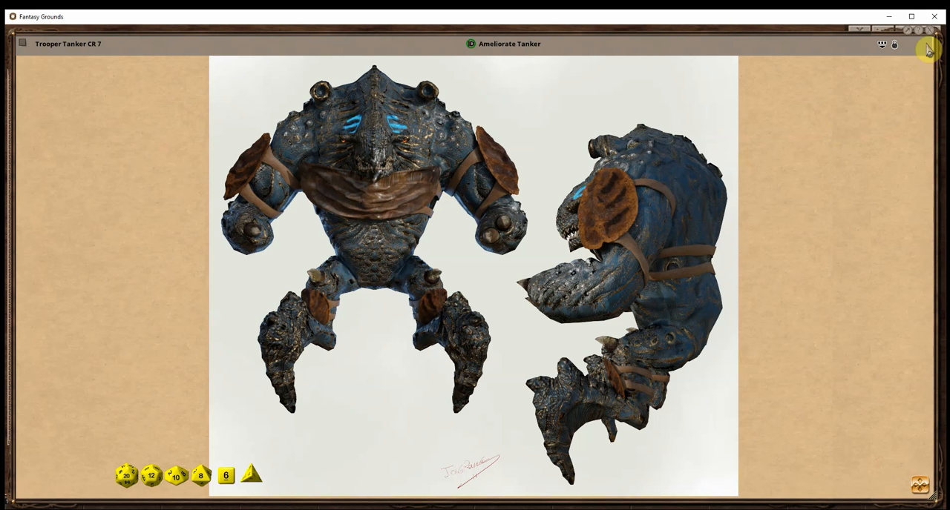
click(933, 37)
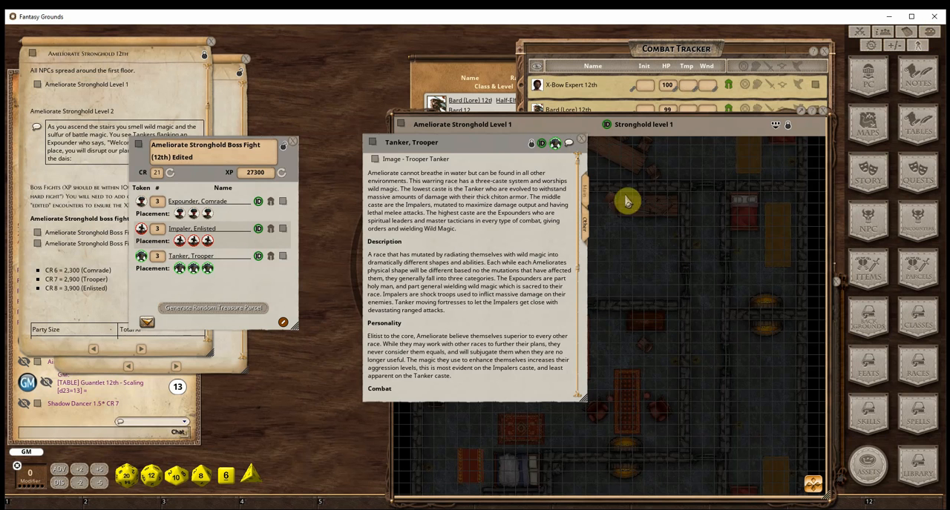
click(583, 142)
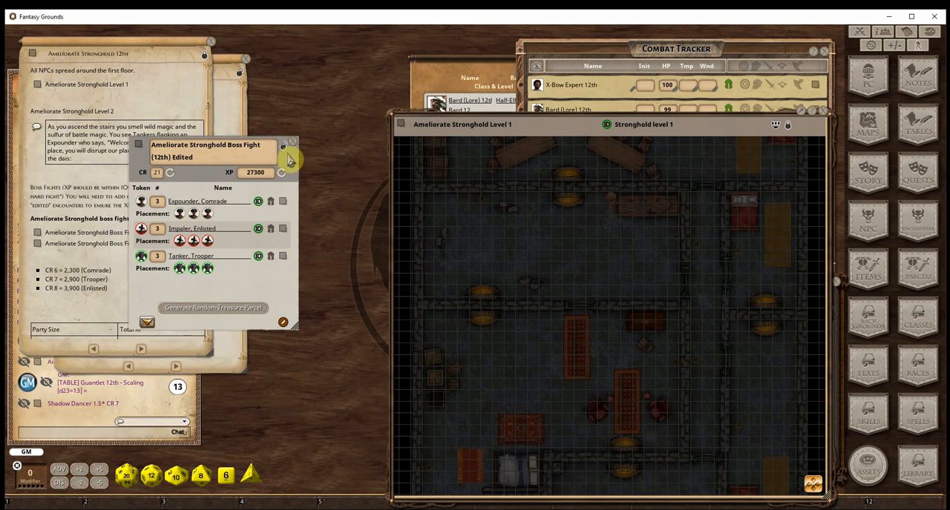
Set the edited boss fight to 4 Expounders, 3 Impalers and 2 Tankers, and refresh its CR and XP
drag(290, 154, 352, 150)
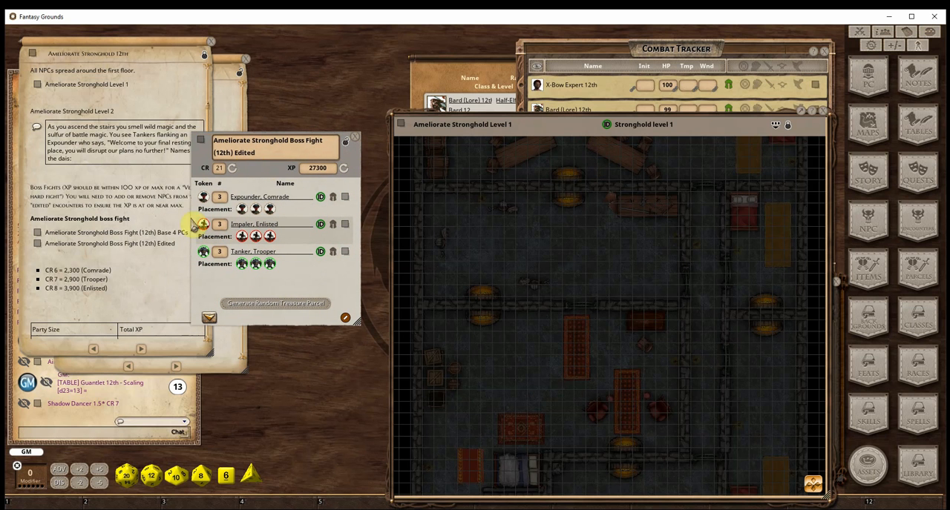
scroll(126, 290, down, 4)
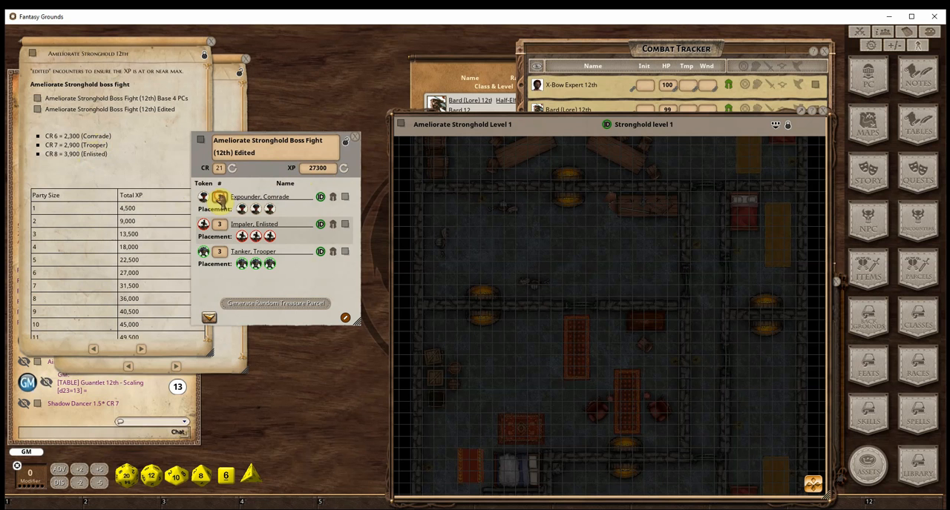
text(4)
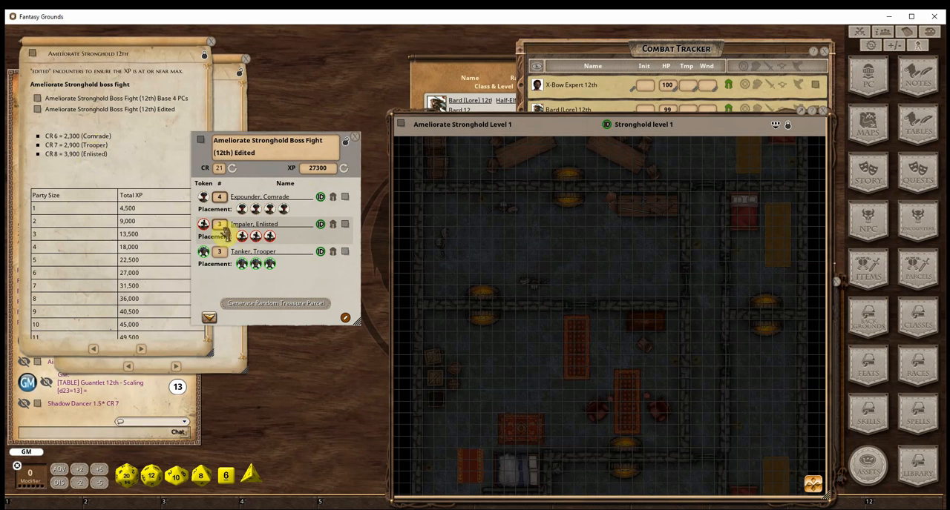
text(2)
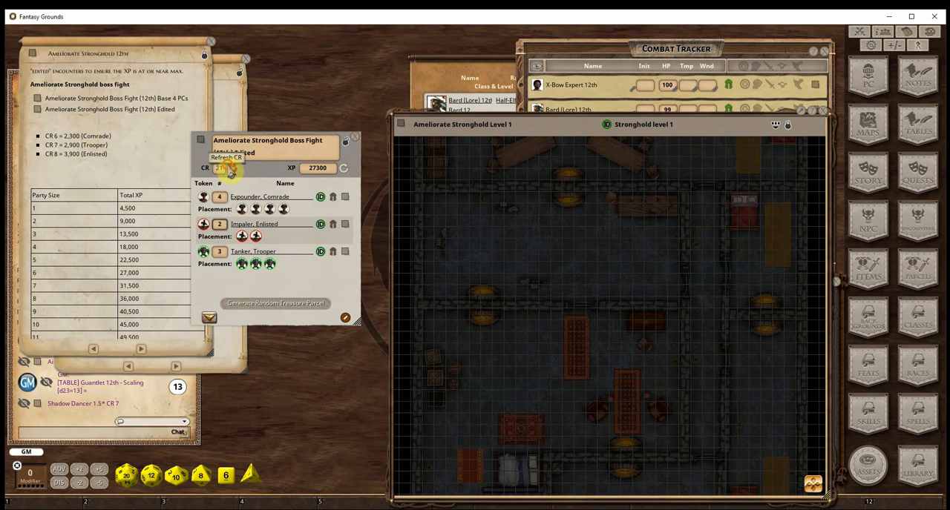
click(231, 169)
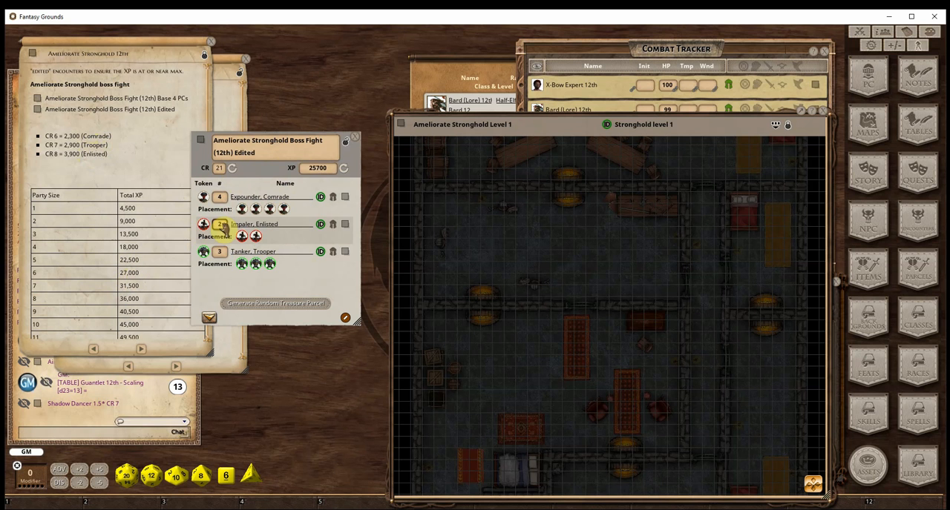
scroll(220, 226, up, 1)
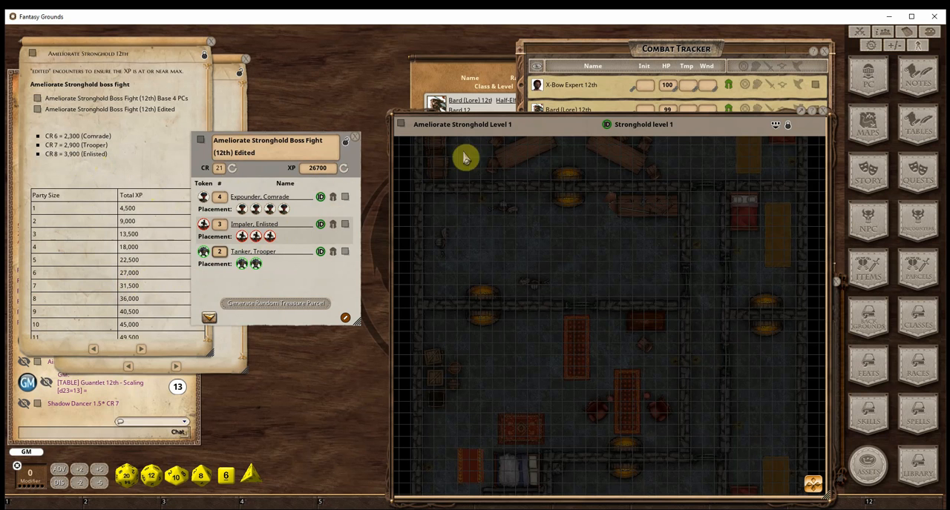
Add the boss fight encounter to the combat tracker and move the Ameliorate Stronghold Level 1 map clear of the tracker
click(212, 324)
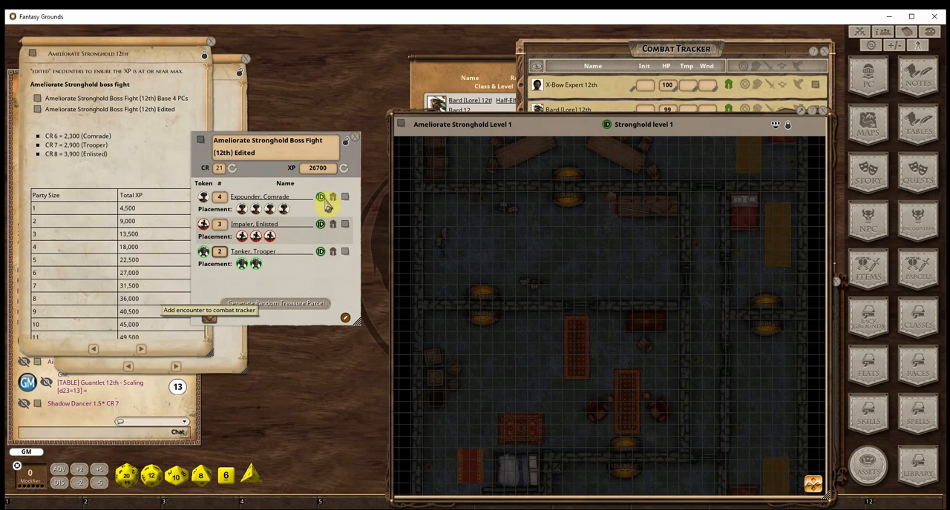
drag(346, 133, 336, 79)
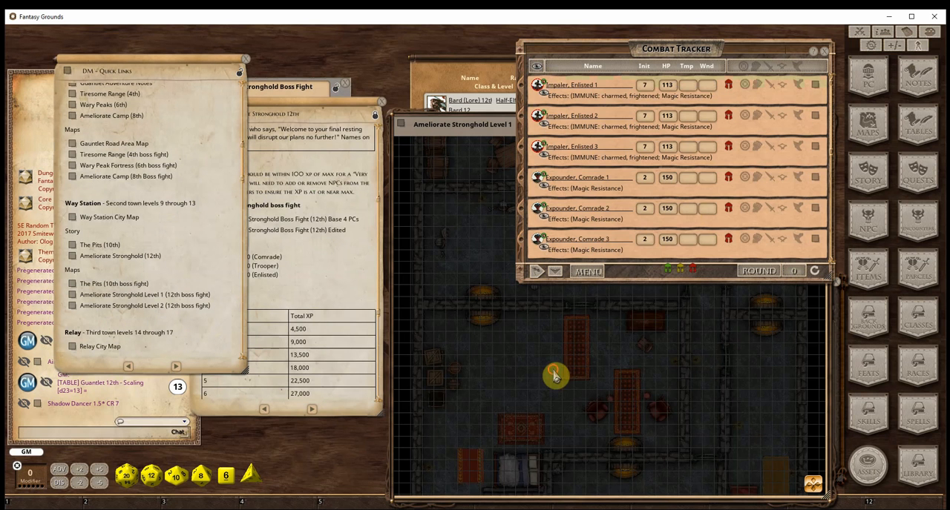
click(643, 298)
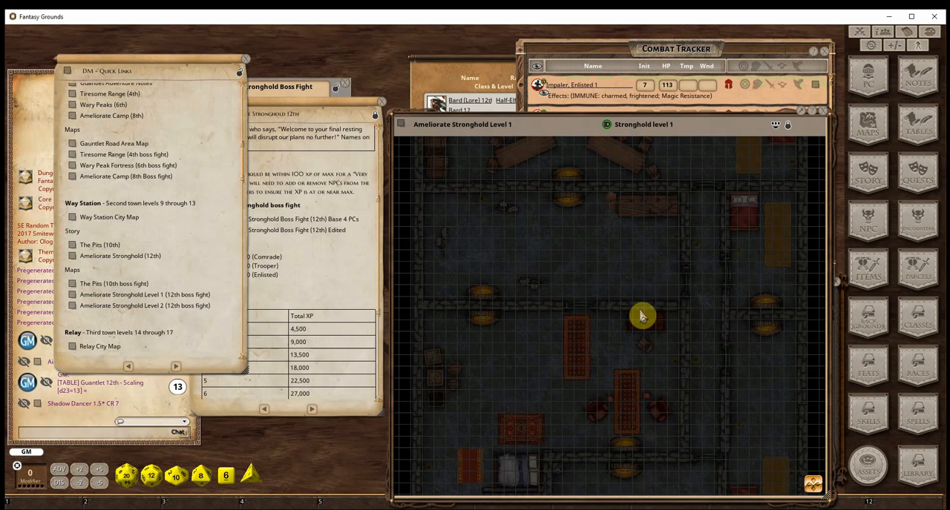
drag(642, 314, 512, 259)
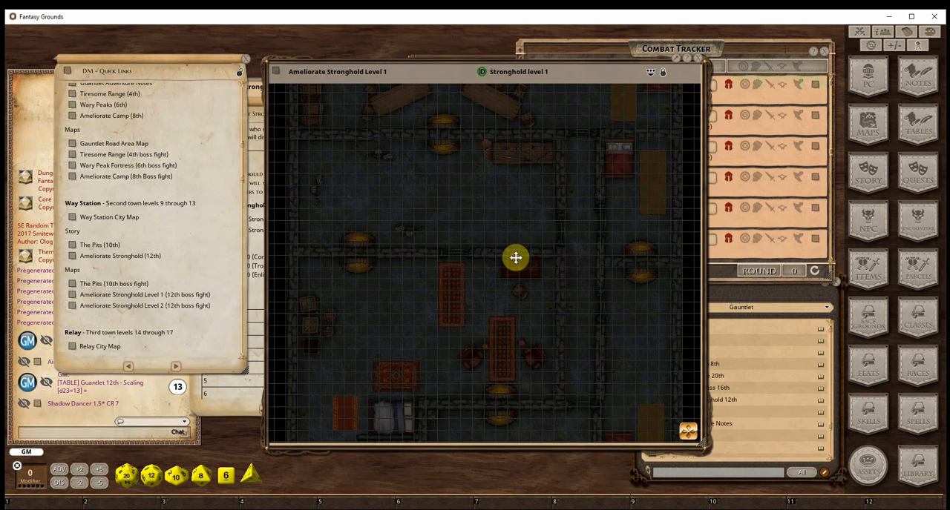
scroll(482, 335, down, 2)
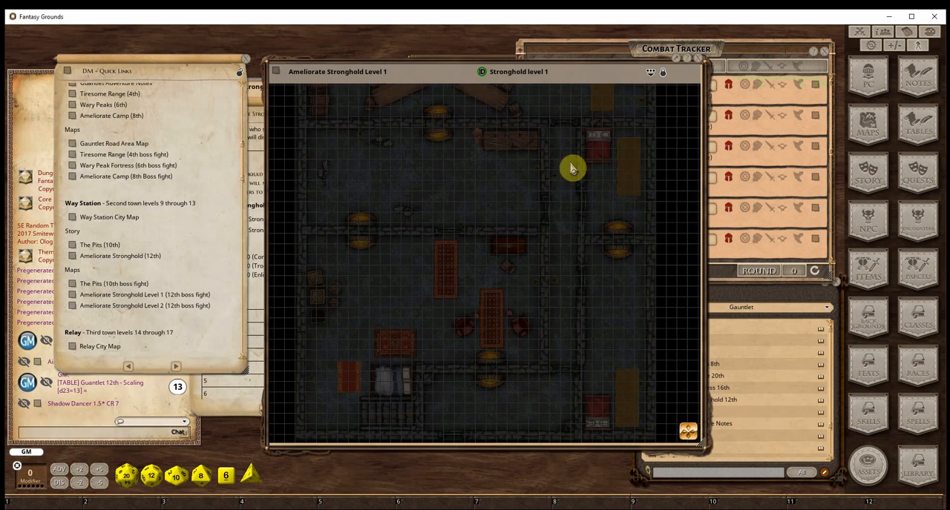
drag(598, 73, 403, 85)
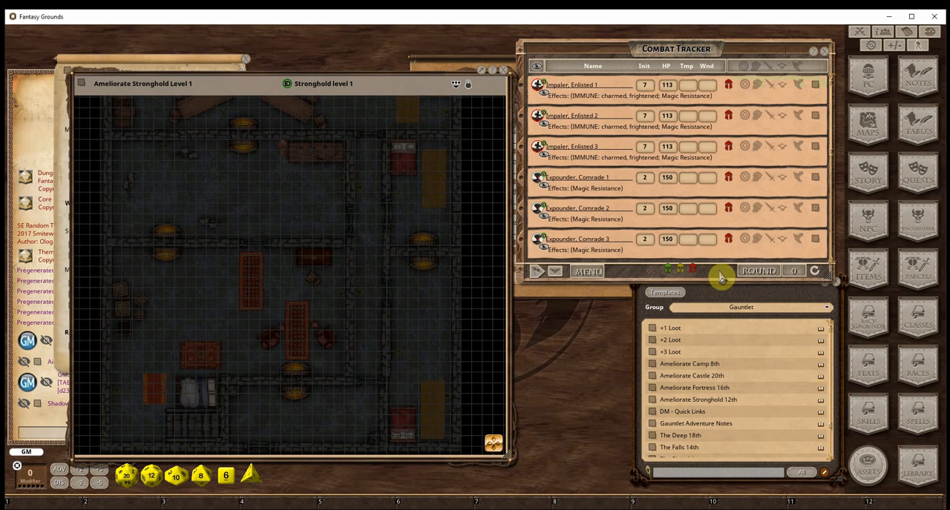
Place the enemy and party tokens in the map's lower-left room and group the Impalers and Expounders behind the two Tankers
drag(114, 334, 197, 349)
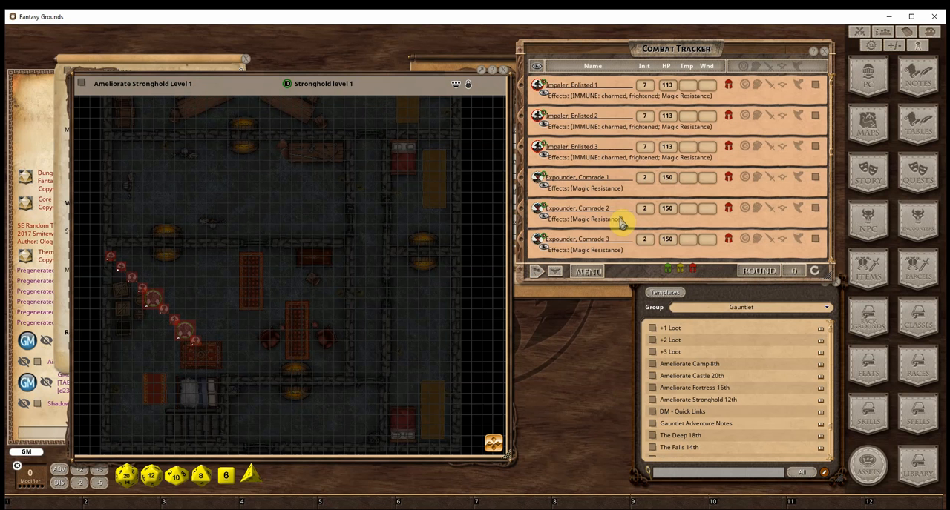
drag(666, 277, 291, 331)
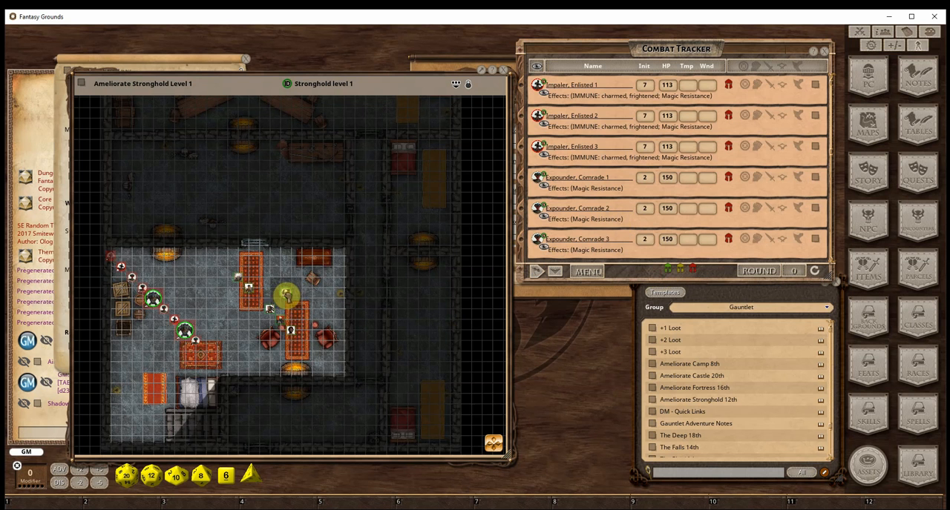
drag(185, 334, 197, 279)
drag(188, 312, 197, 311)
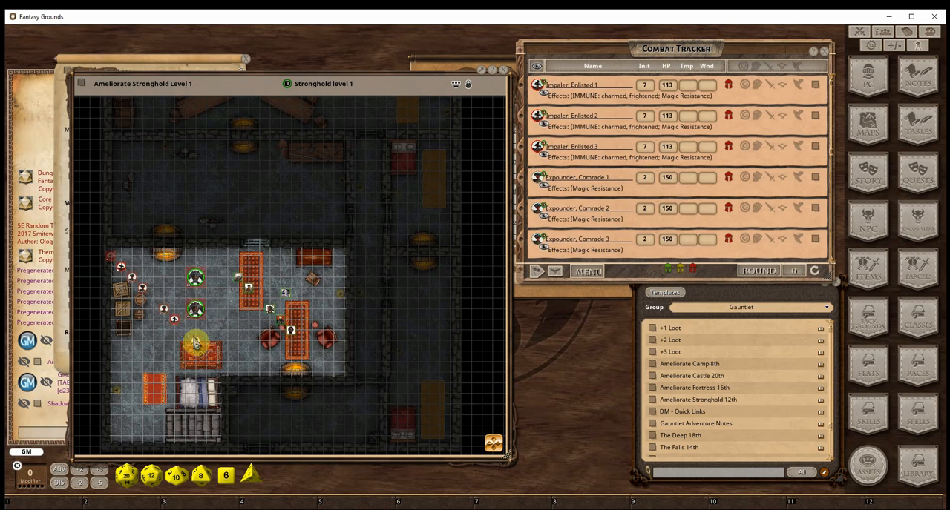
drag(195, 342, 158, 293)
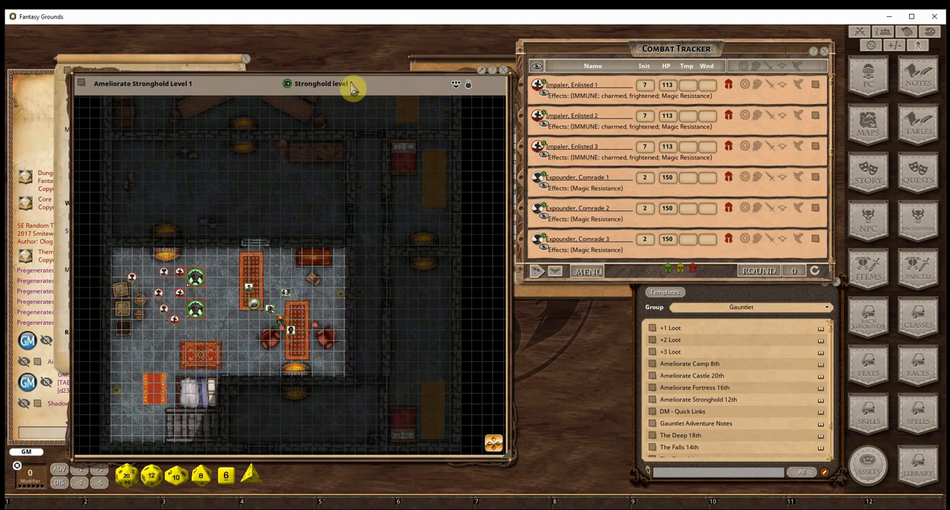
Close the Ameliorate Stronghold Level 1 map and bring the boss fight encounter to the front
drag(362, 86, 509, 89)
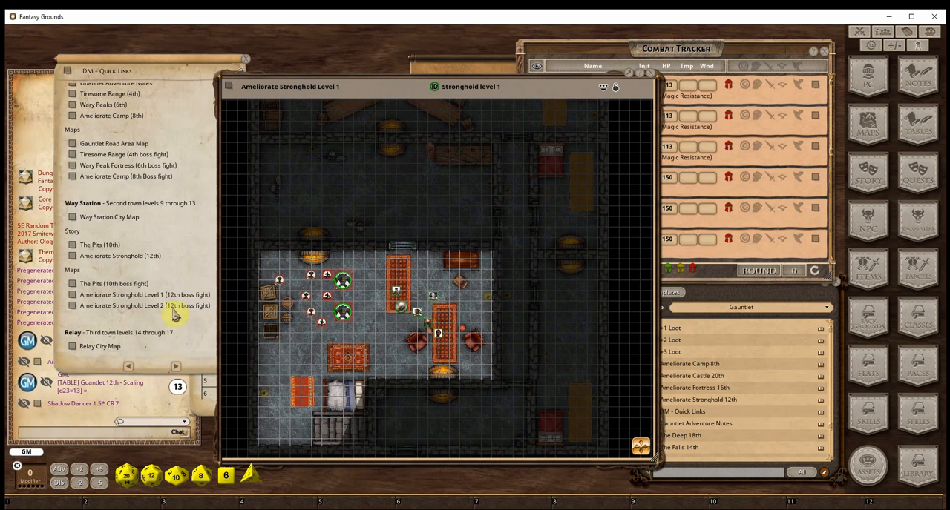
click(655, 82)
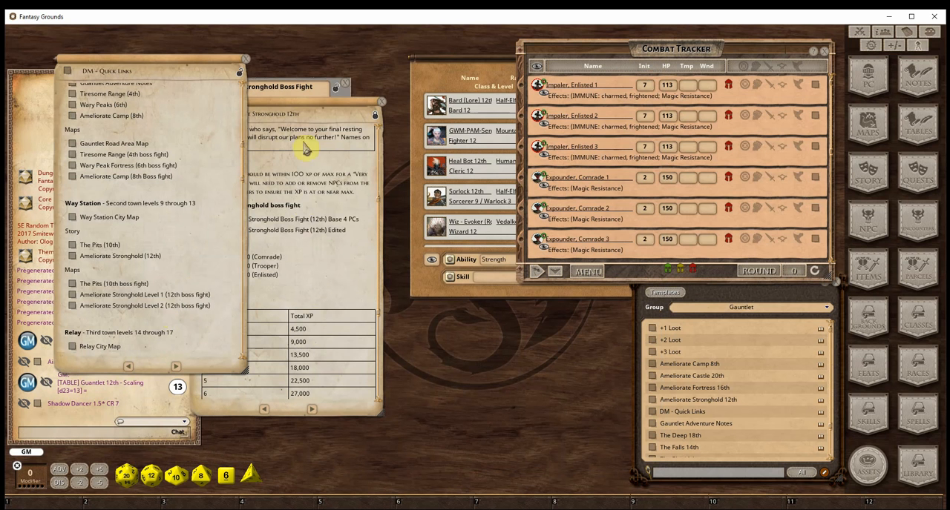
click(350, 95)
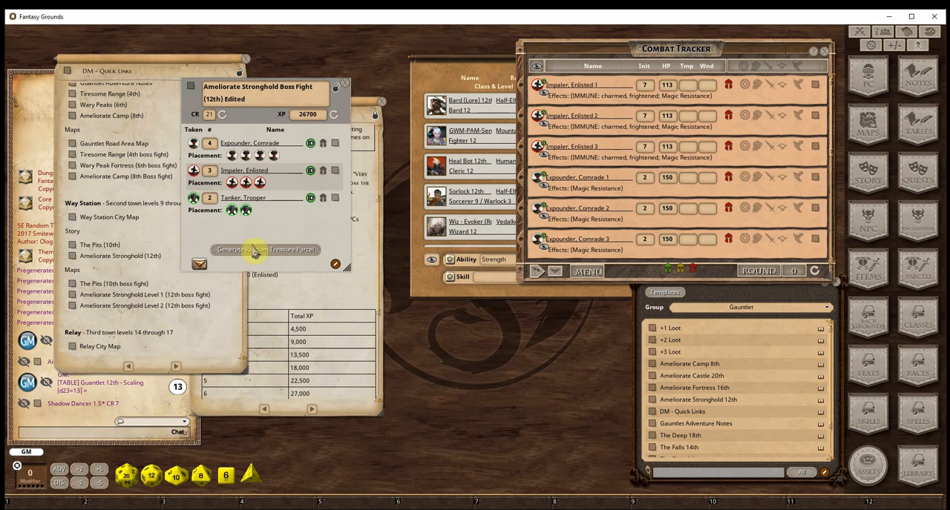
Open the +2 Loot list from the end of the Ameliorate Stronghold 12th story and review its weapons and armor
scroll(129, 339, down, 10)
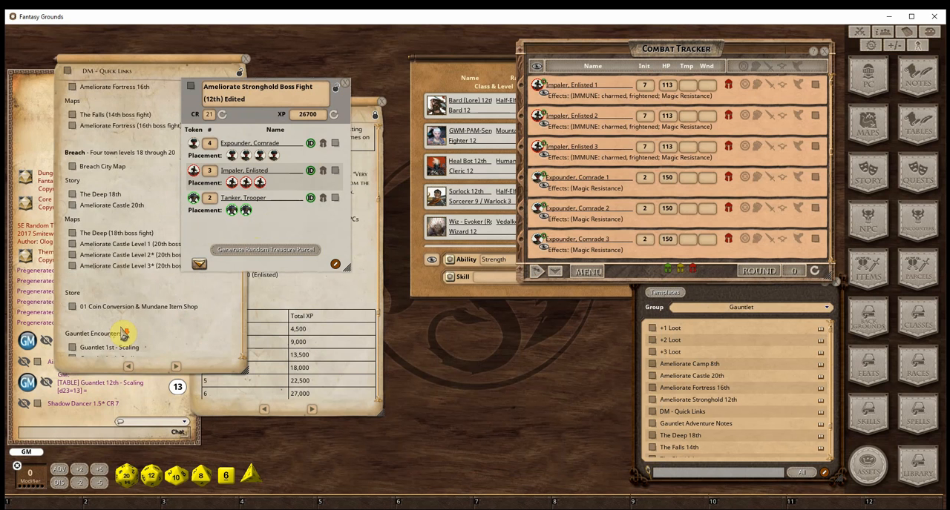
click(291, 299)
scroll(261, 346, down, 5)
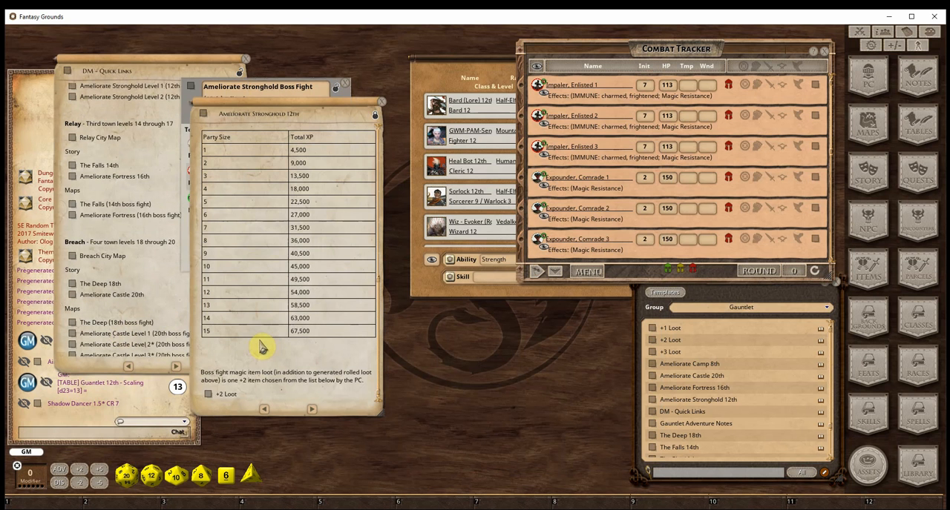
click(210, 394)
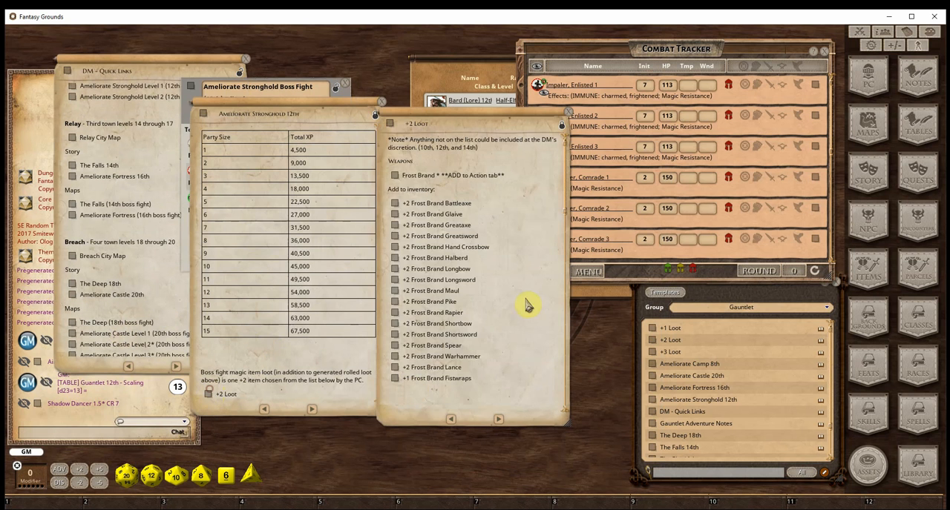
scroll(457, 195, down, 5)
scroll(458, 195, up, 5)
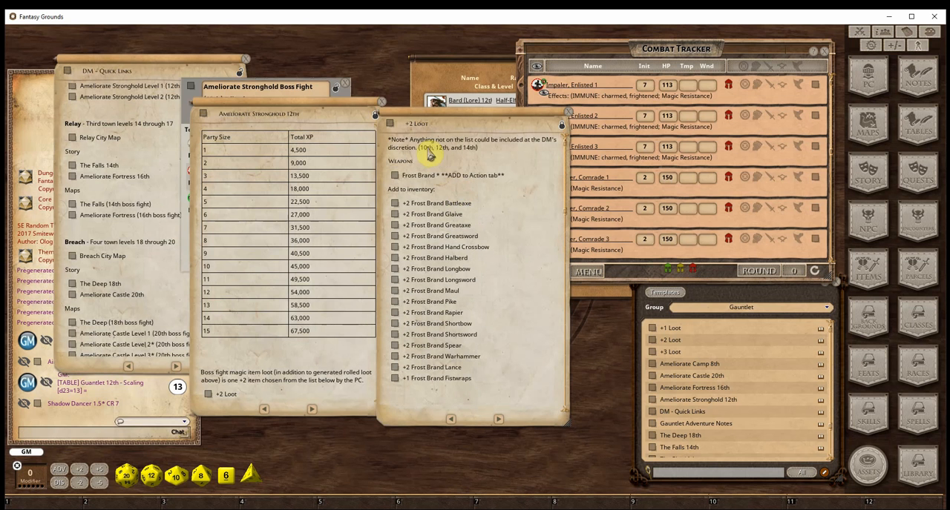
scroll(449, 267, down, 10)
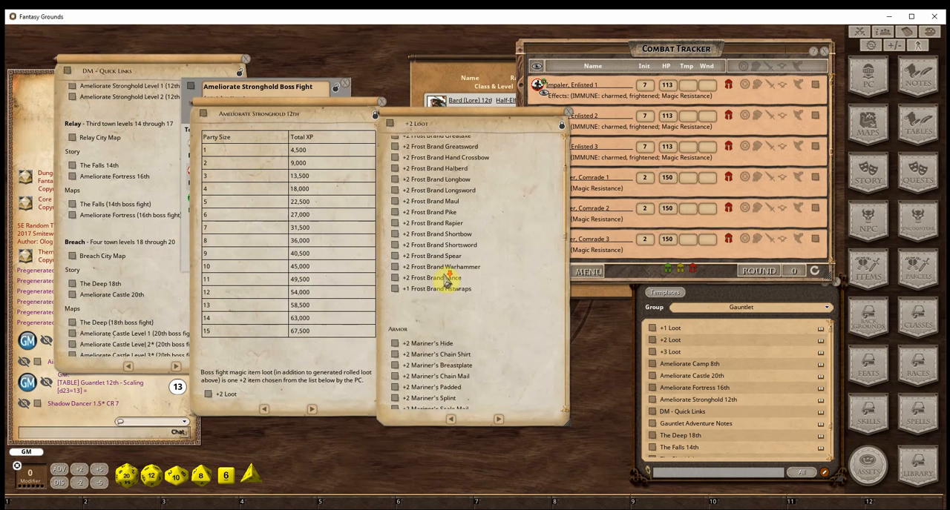
Review the remaining armor, the miscellaneous items and the 14th level boss fight section of the +2 Loot list
scroll(447, 286, down, 3)
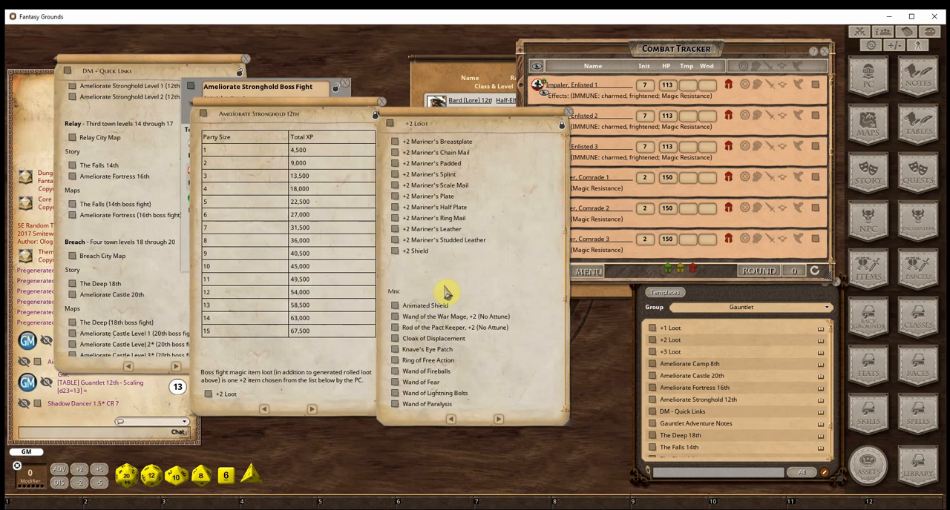
scroll(445, 293, down, 7)
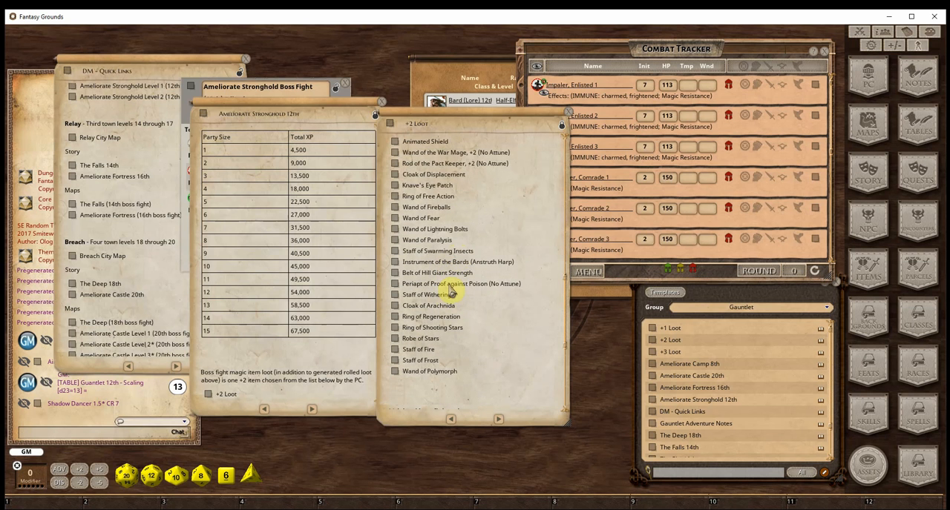
scroll(451, 293, down, 4)
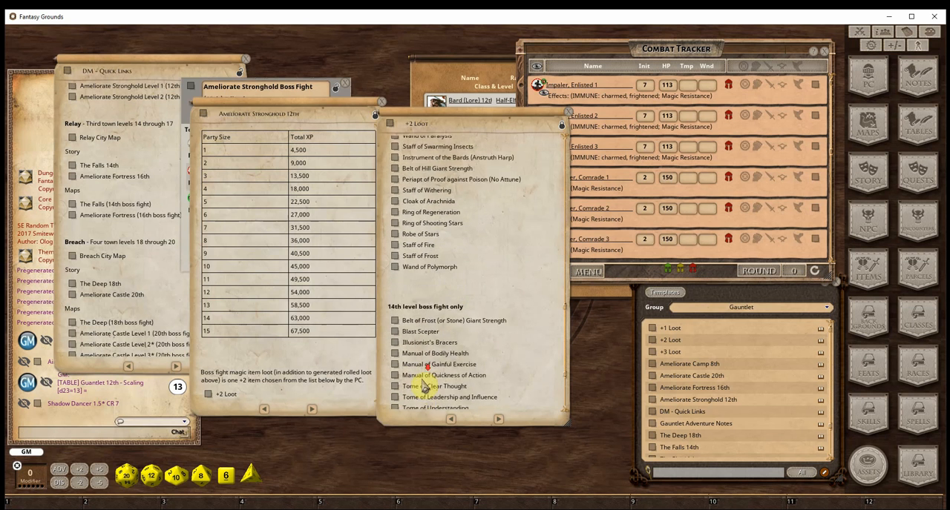
scroll(426, 382, down, 4)
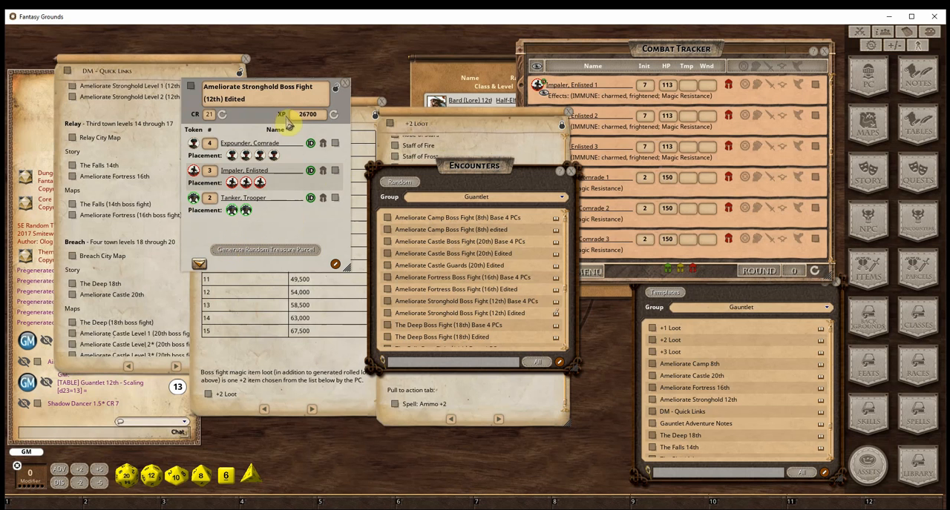
Generate a random treasure parcel from the Ameliorate Stronghold Boss Fight (12th) Edited encounter
drag(261, 123, 242, 119)
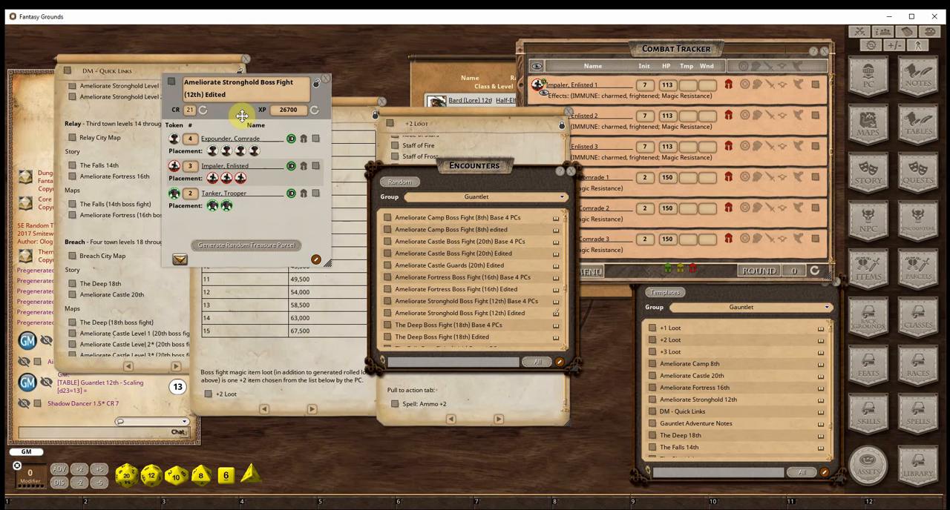
click(252, 246)
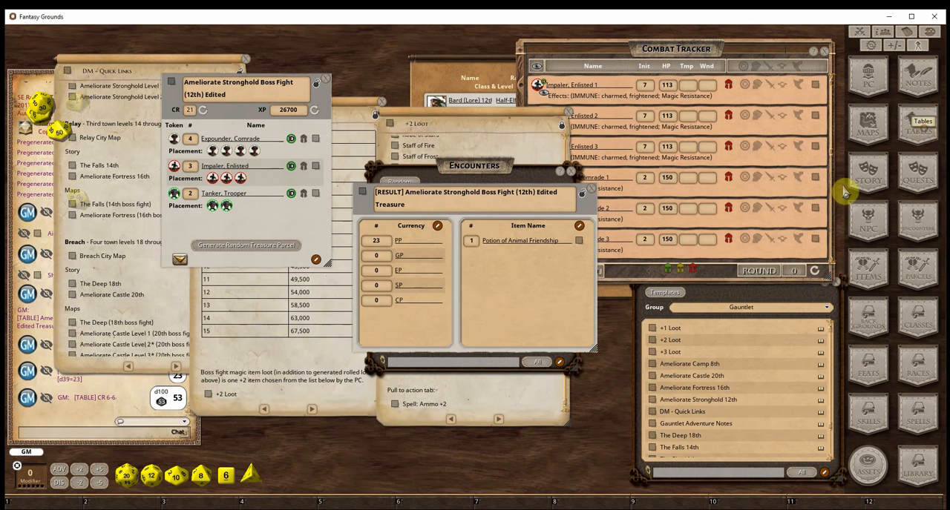
Open the tables list and filter it to the Random Treasure Generator Extension group
drag(479, 178, 750, 161)
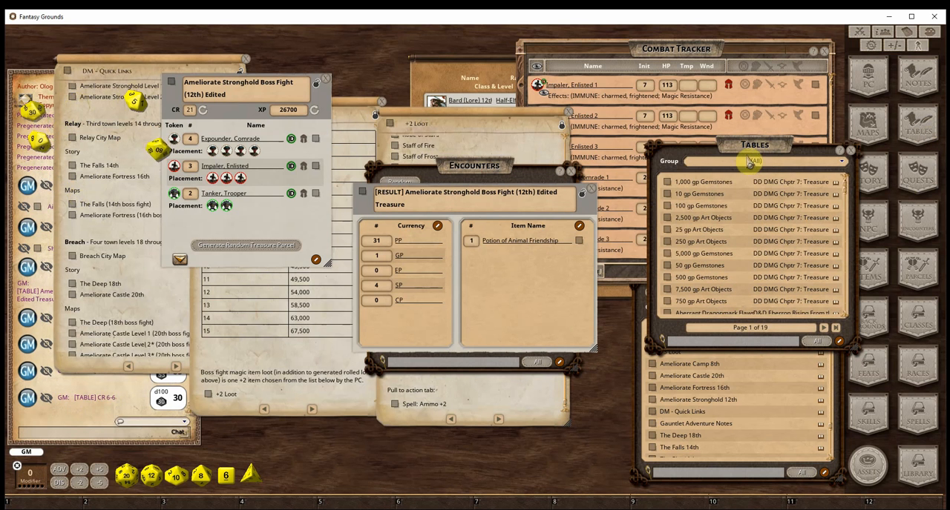
click(753, 161)
scroll(734, 204, down, 4)
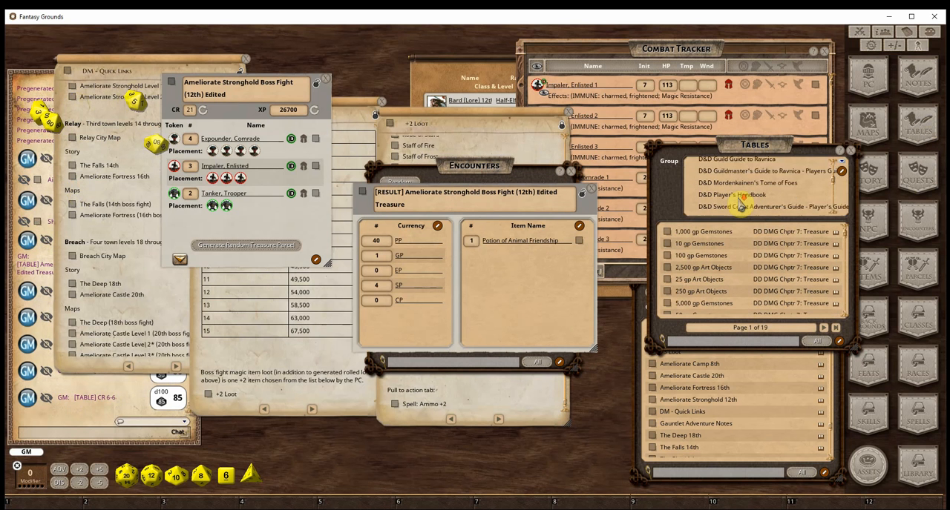
scroll(740, 207, down, 5)
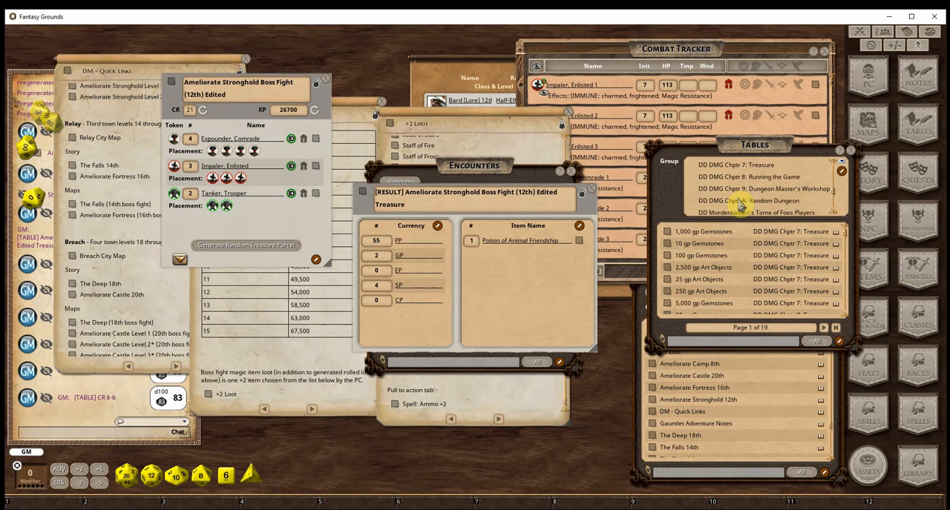
scroll(739, 206, down, 5)
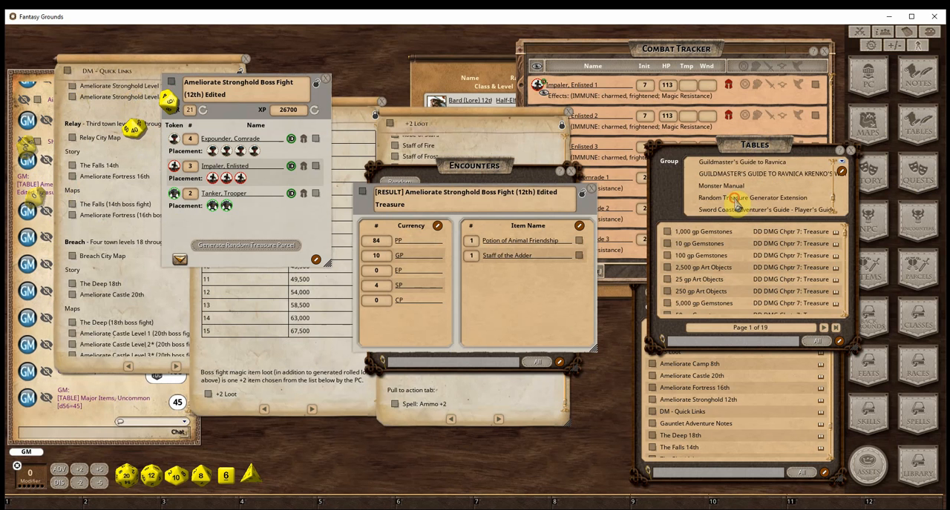
click(735, 199)
scroll(731, 216, down, 4)
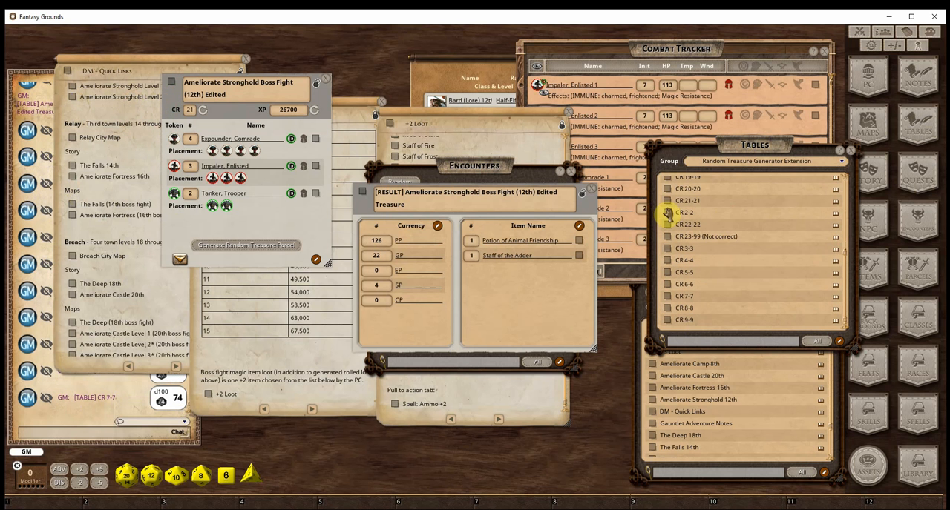
Open the CR 2-2 treasure table, review its linked Minor Items, Common table and close both
click(667, 213)
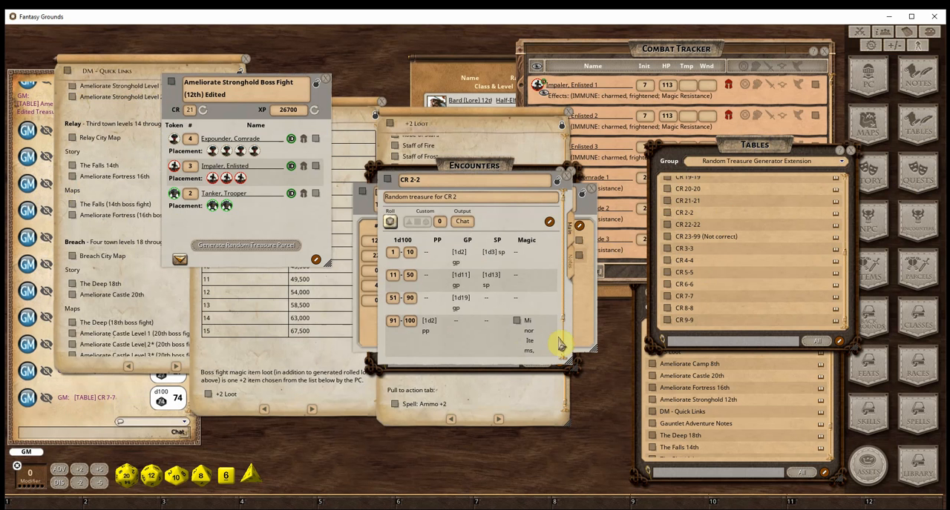
click(514, 325)
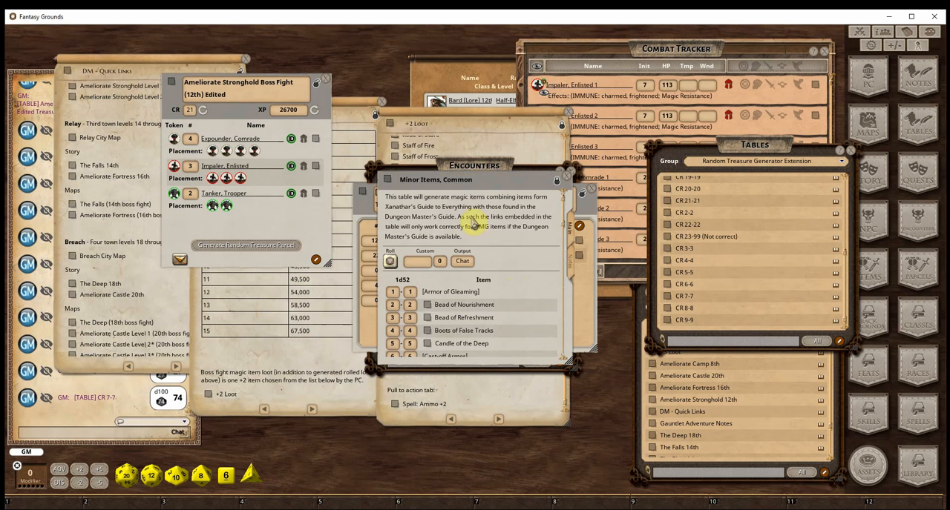
drag(468, 214, 244, 223)
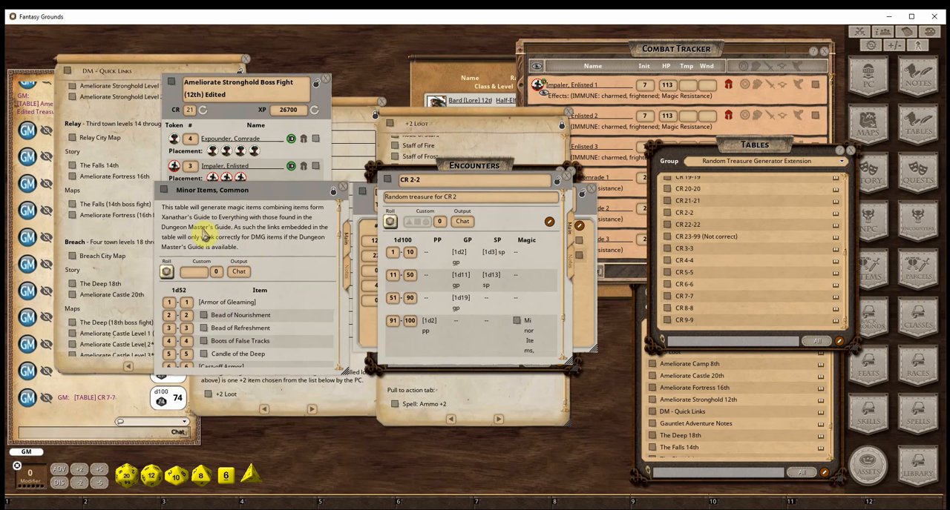
scroll(286, 313, down, 10)
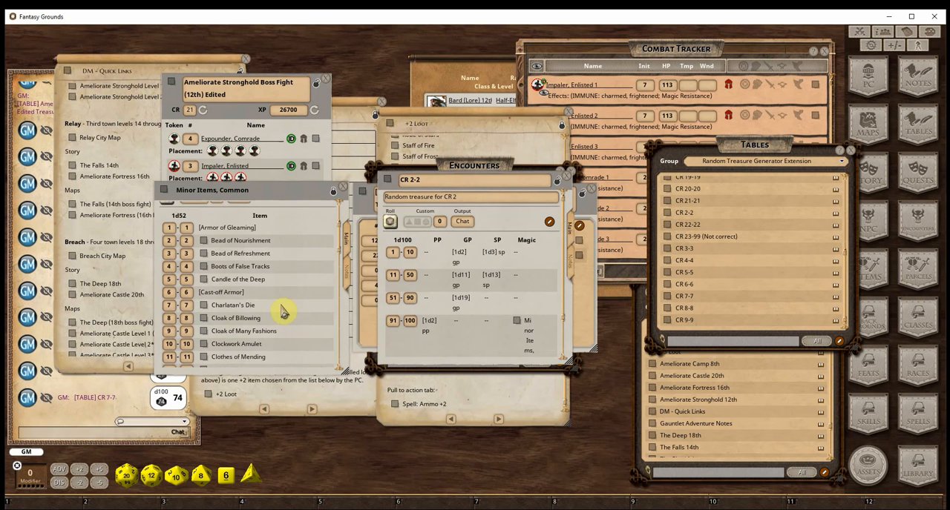
scroll(284, 313, down, 6)
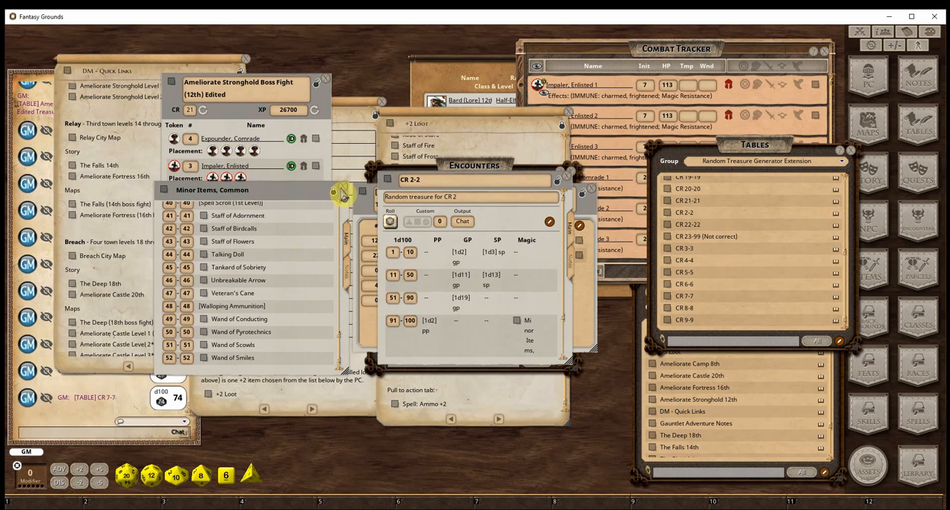
click(342, 189)
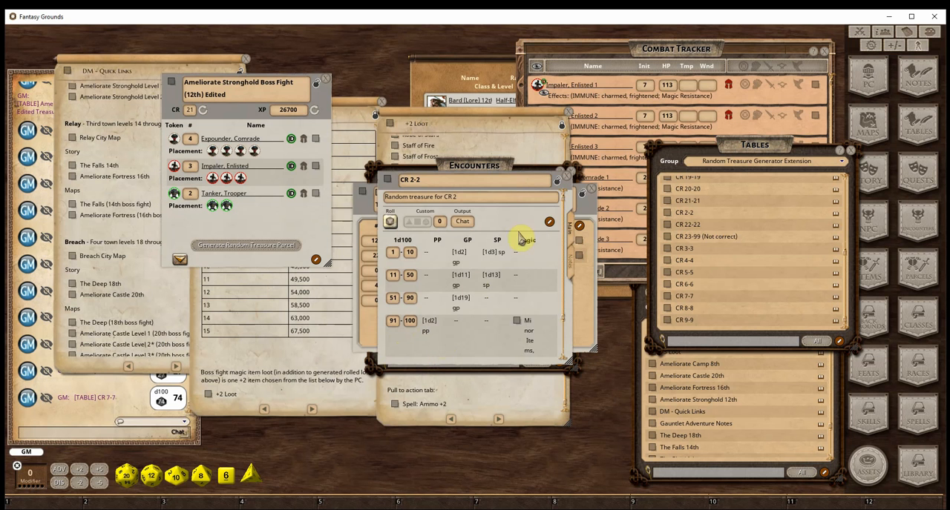
click(569, 180)
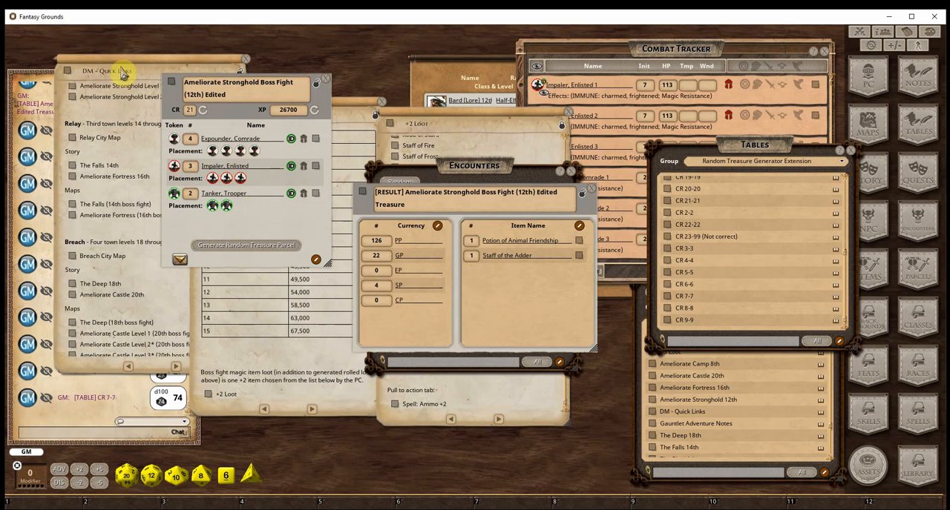
Move the DM - Quick Links note clear of the chat and inspect the parcel's Staff of the Adder and Potion of Animal Friendship
drag(123, 69, 542, 165)
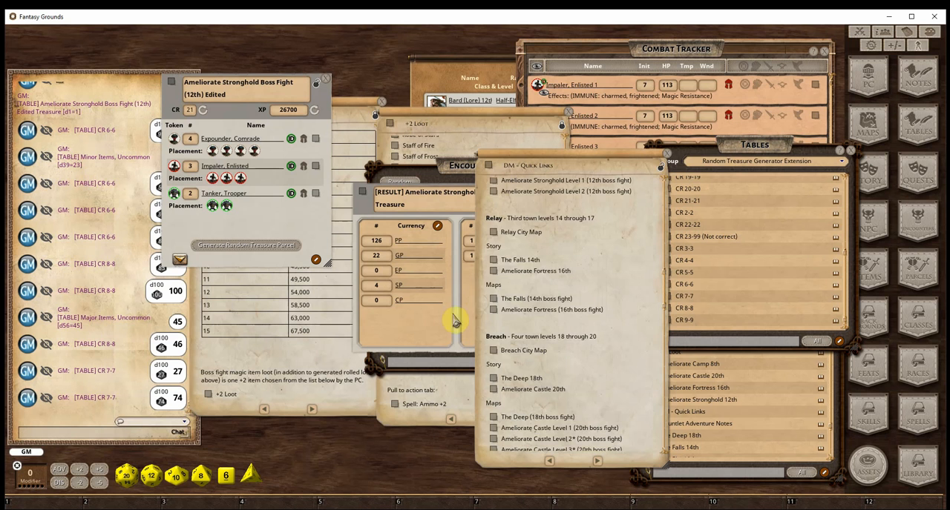
click(437, 337)
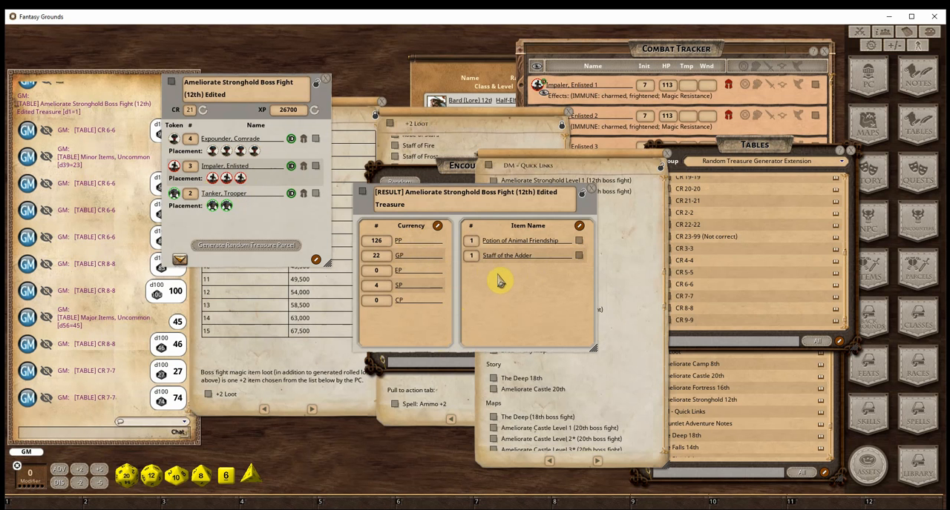
click(579, 257)
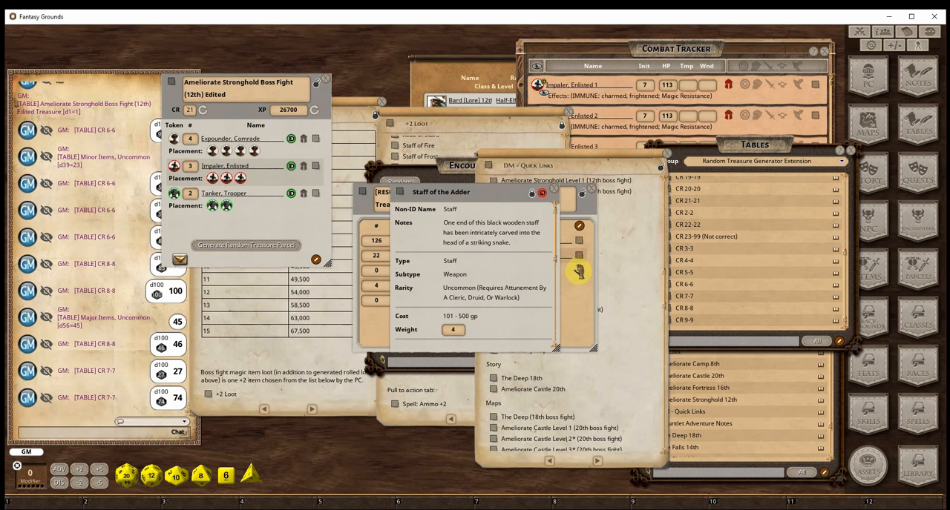
click(556, 195)
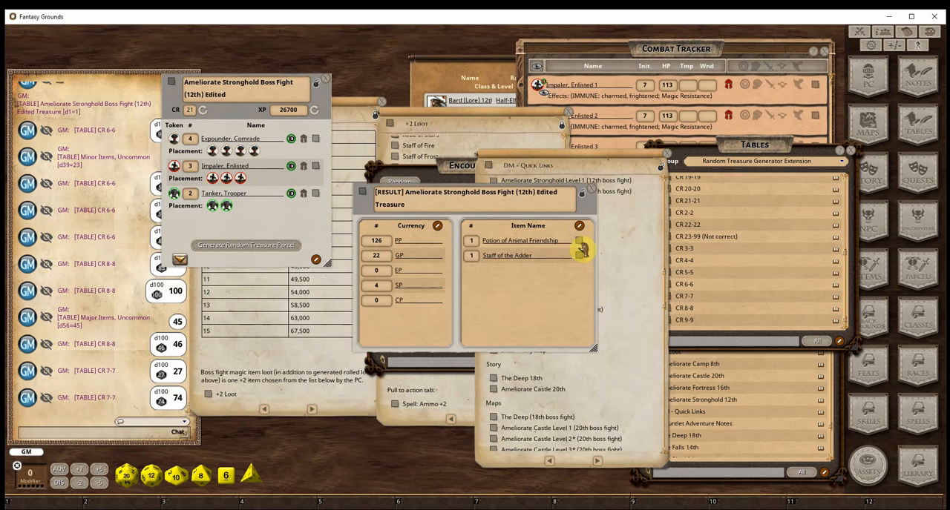
click(580, 242)
click(547, 193)
Review the treasure rolls in the chat and arrange the boss fight encounter above its treasure parcel
drag(283, 96, 355, 68)
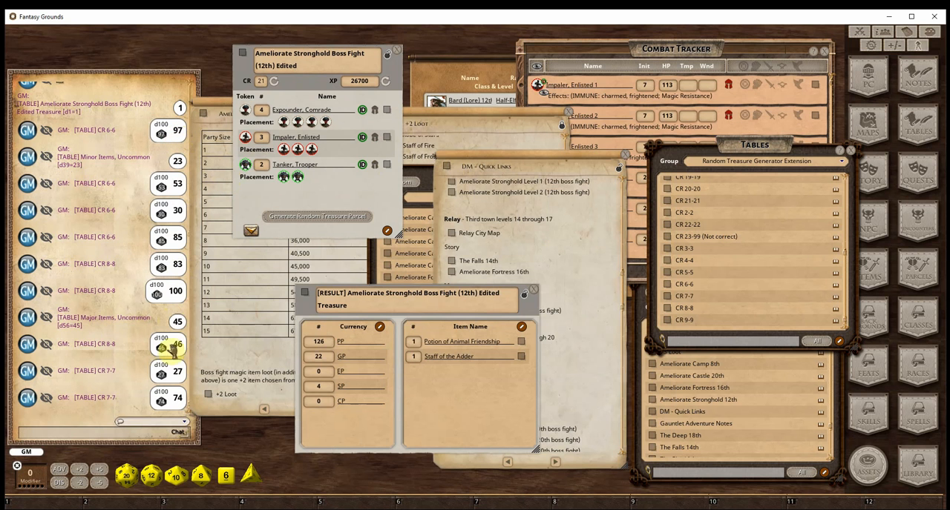
scroll(151, 330, up, 2)
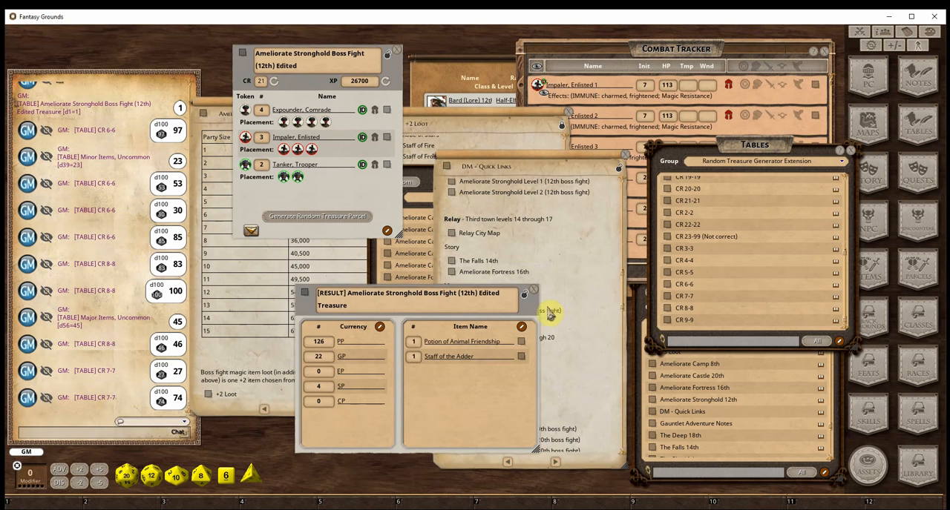
drag(529, 307, 400, 295)
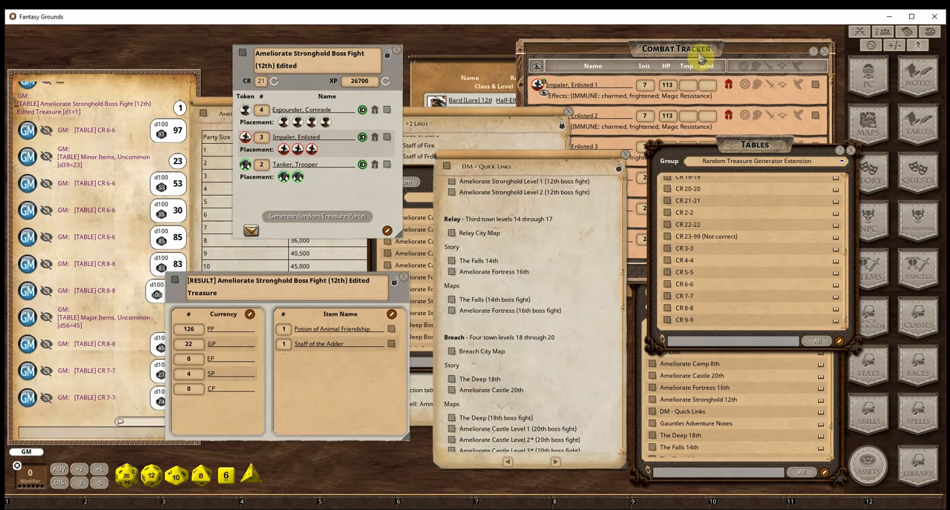
Add the edited boss fight encounter to the party sheet's experience page and award its XP to the party
click(482, 77)
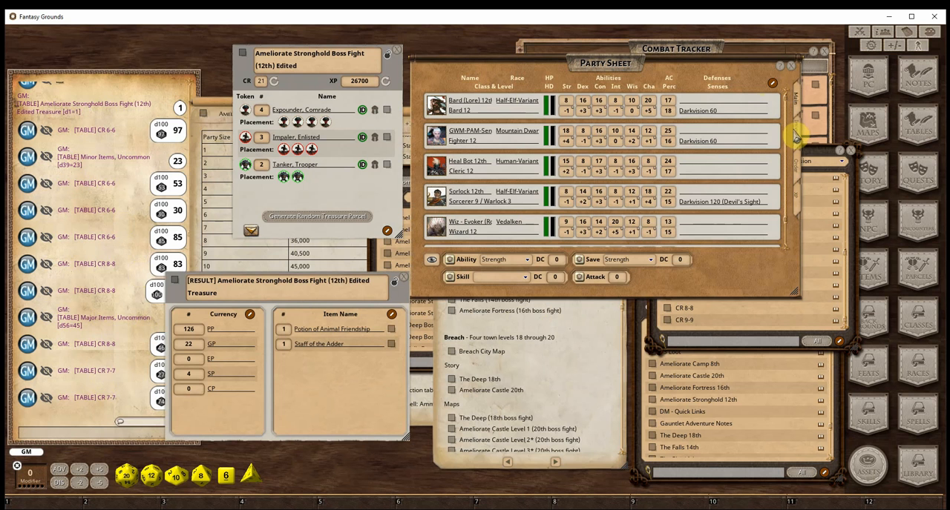
click(802, 199)
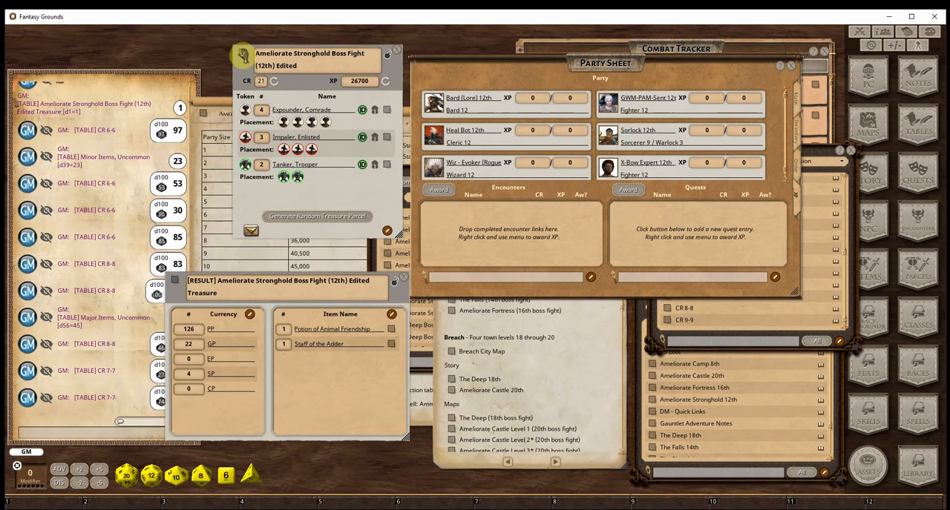
drag(242, 53, 449, 215)
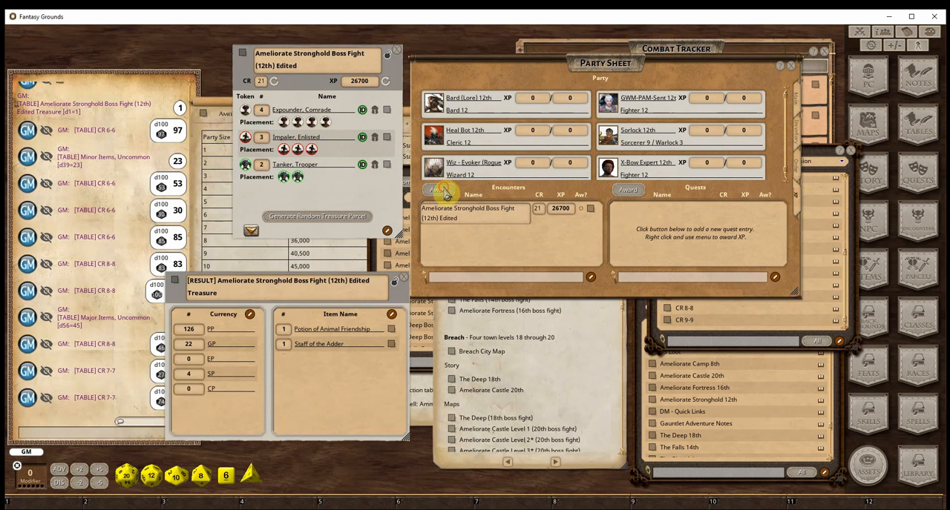
click(442, 190)
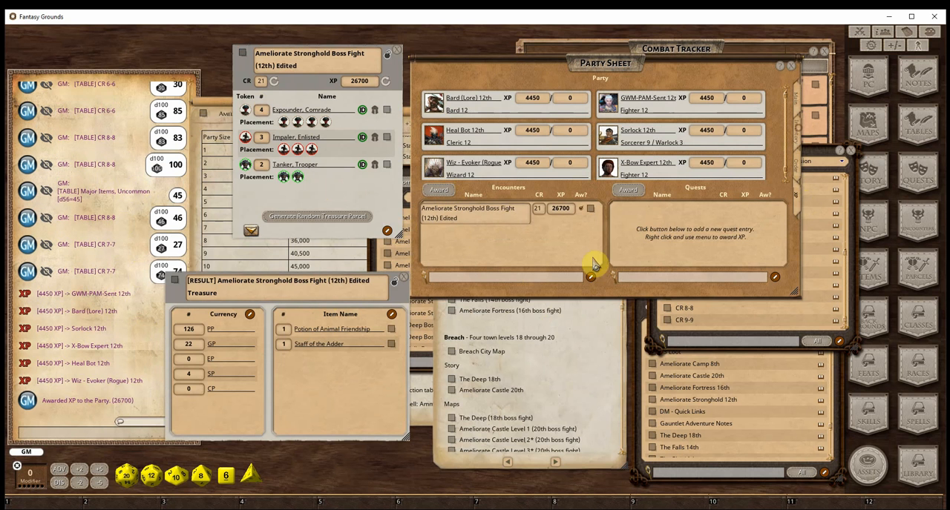
Add the generated treasure parcel to the party sheet's inventory and distribute its coins among the party members
click(798, 133)
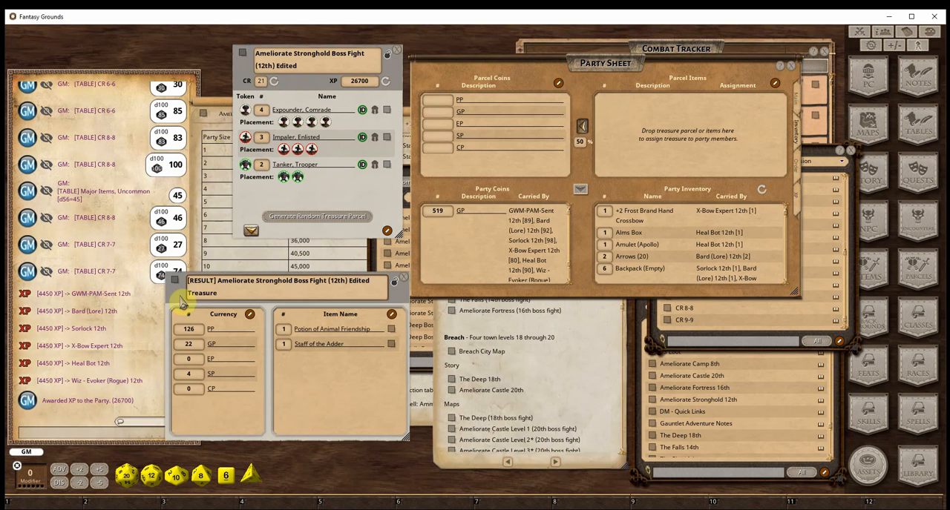
drag(172, 281, 671, 153)
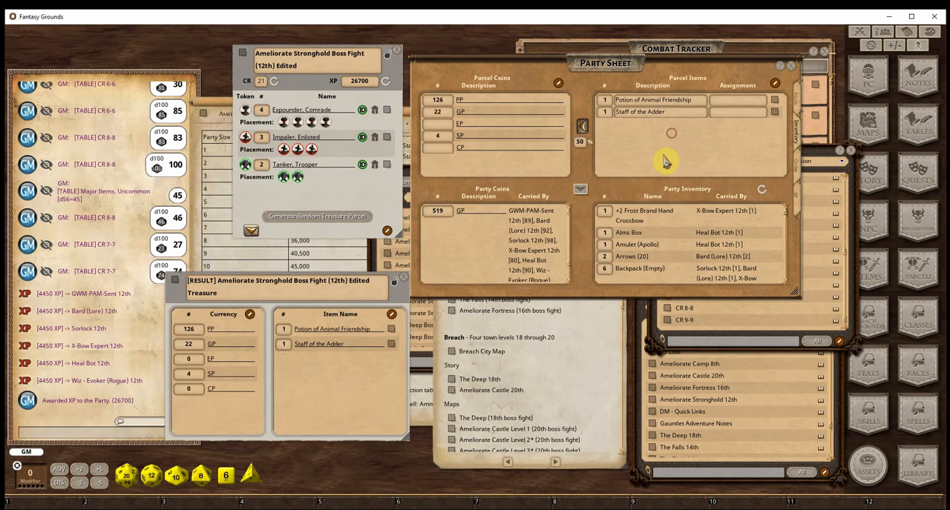
click(584, 195)
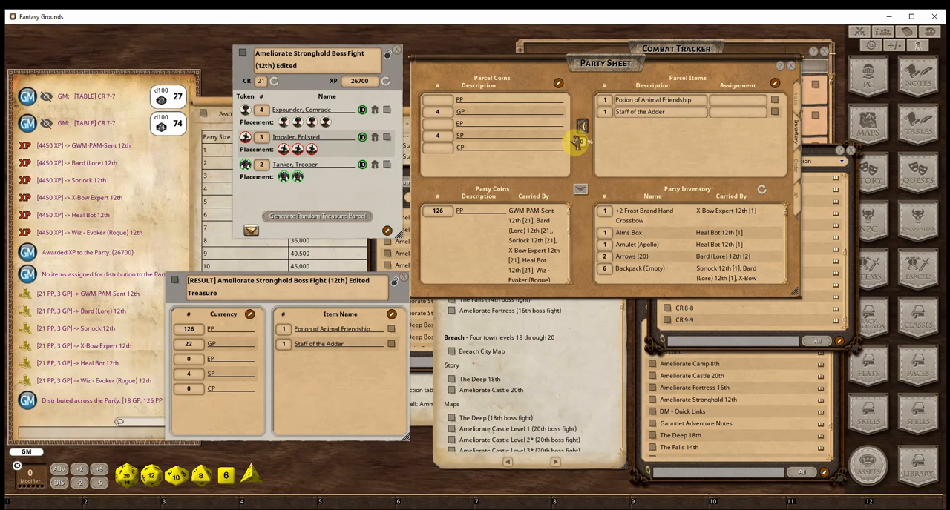
Check the details of the Potion of Animal Friendship and try to sell the parcel items at 50%
click(773, 100)
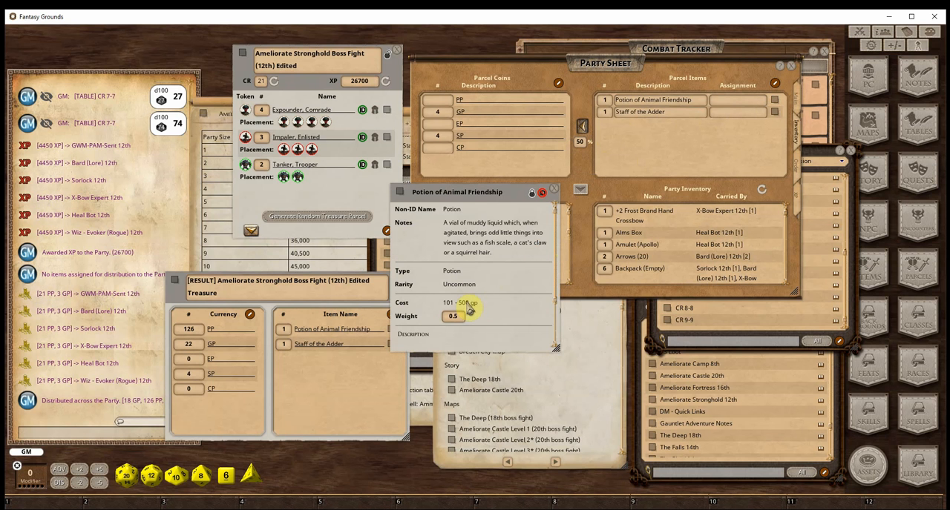
click(553, 194)
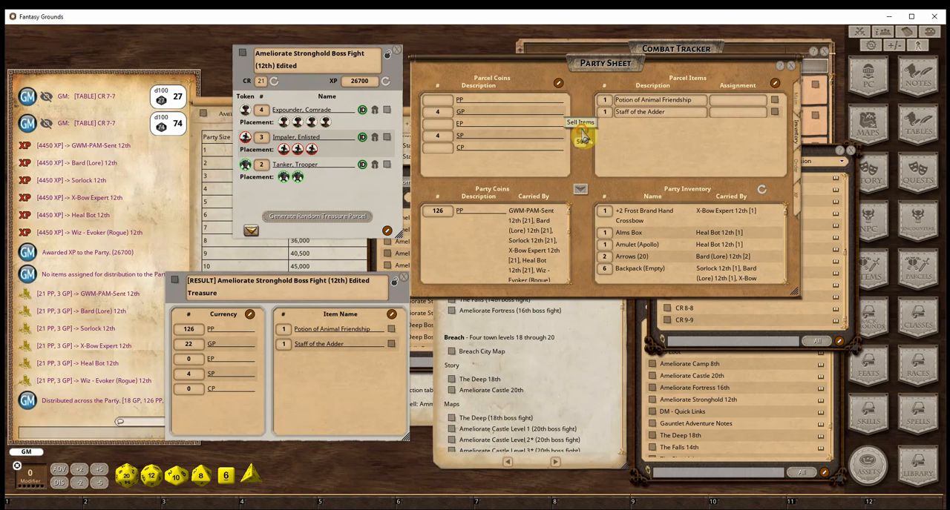
click(583, 137)
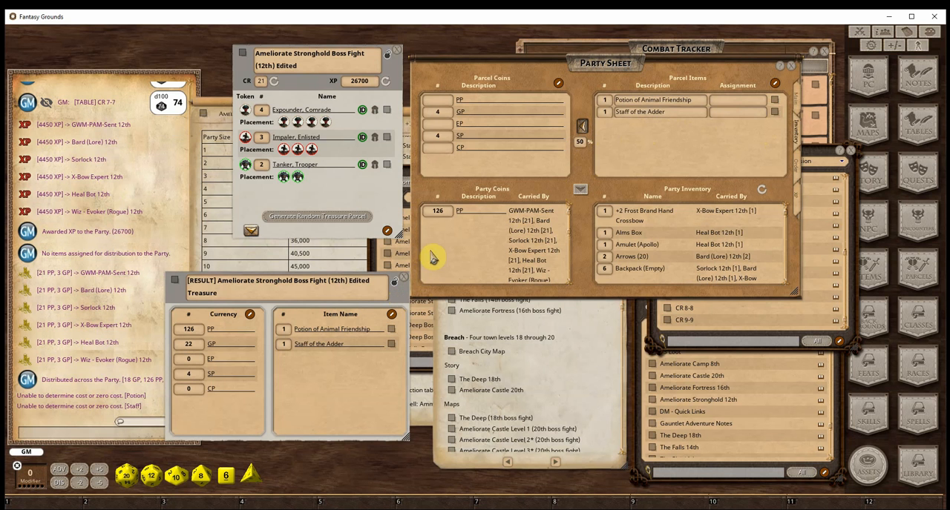
Close the boss fight treasure parcel, the edited boss fight encounter and the DM - Quick Links story
click(405, 282)
click(398, 50)
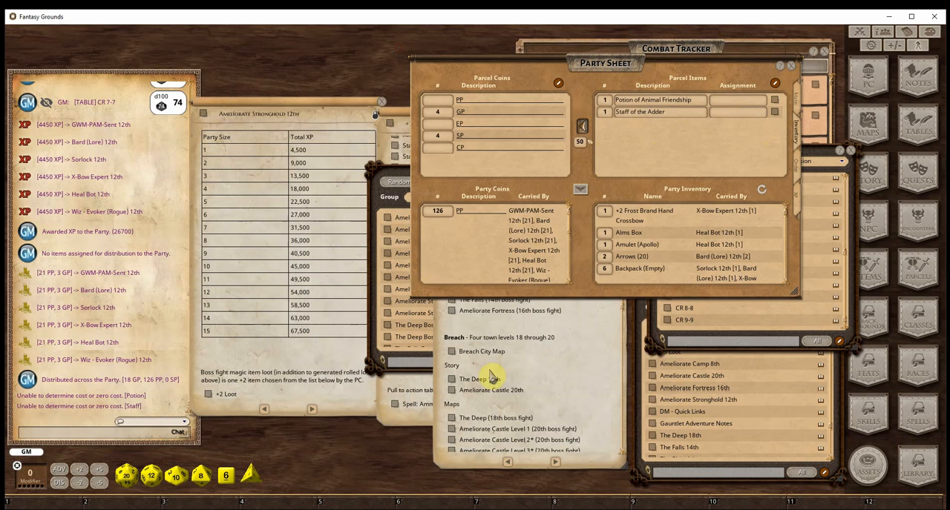
click(576, 335)
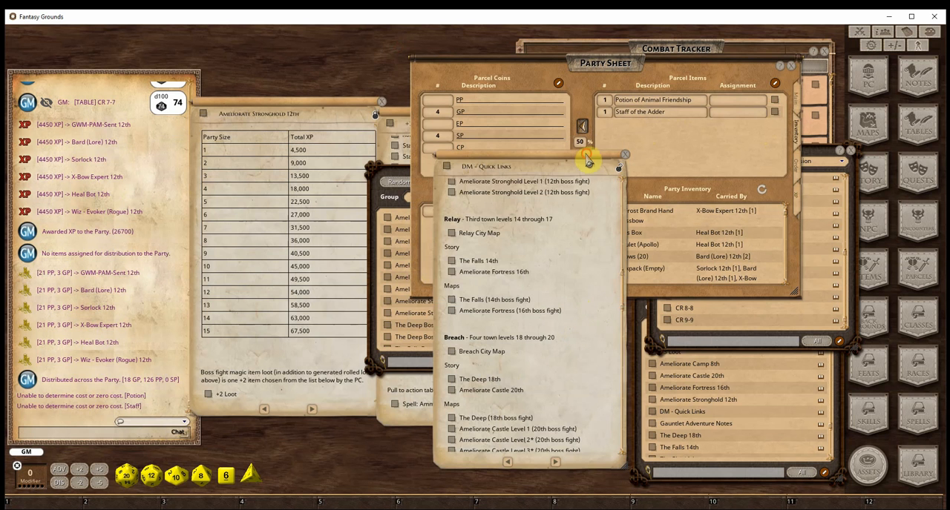
drag(589, 159, 464, 121)
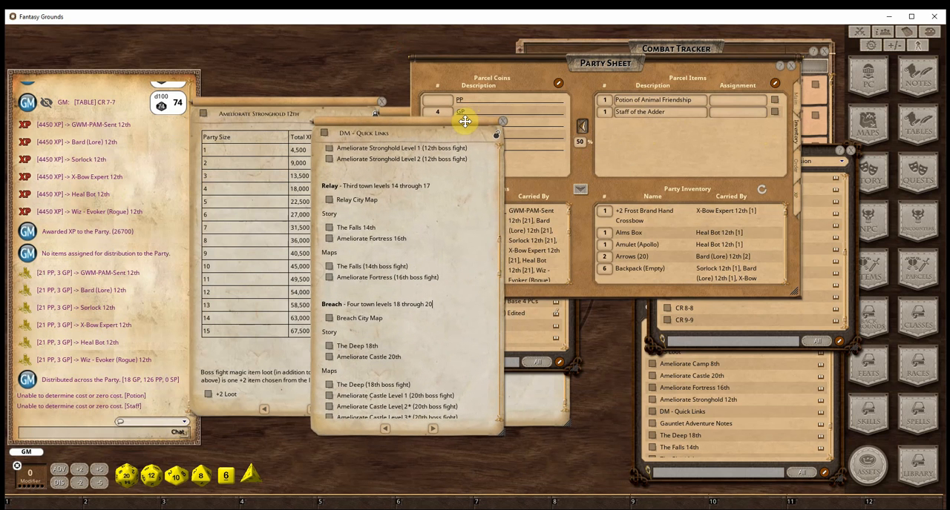
click(501, 128)
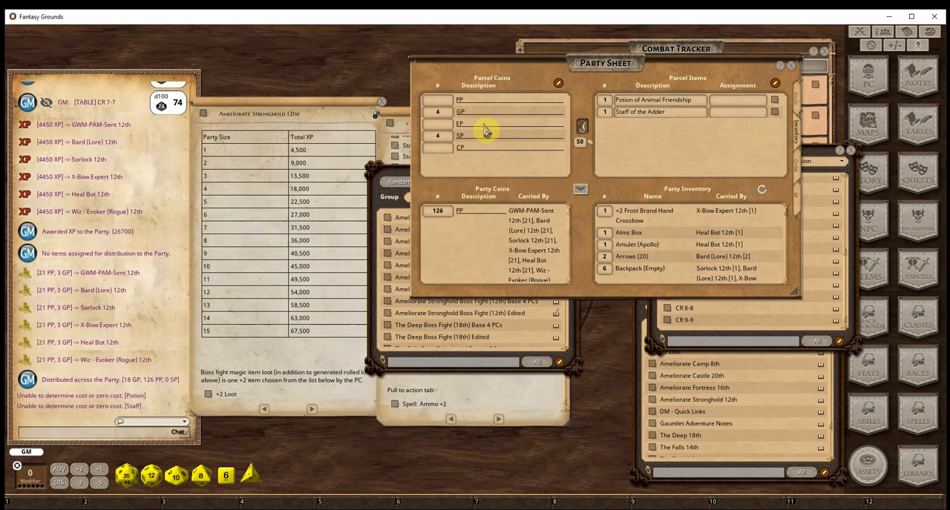
Close the Ameliorate Stronghold 12th and +2 Loot stories, the encounters list and the party sheet
click(325, 108)
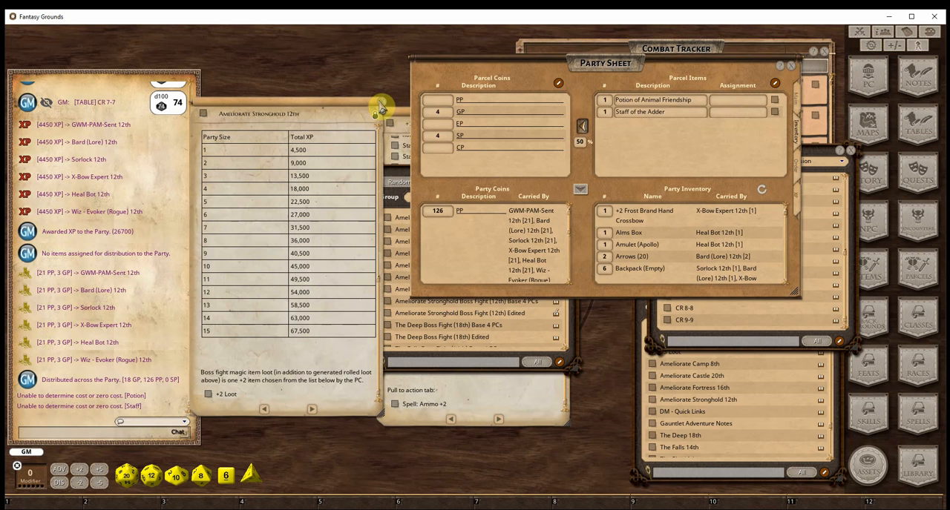
click(380, 107)
drag(383, 110, 212, 93)
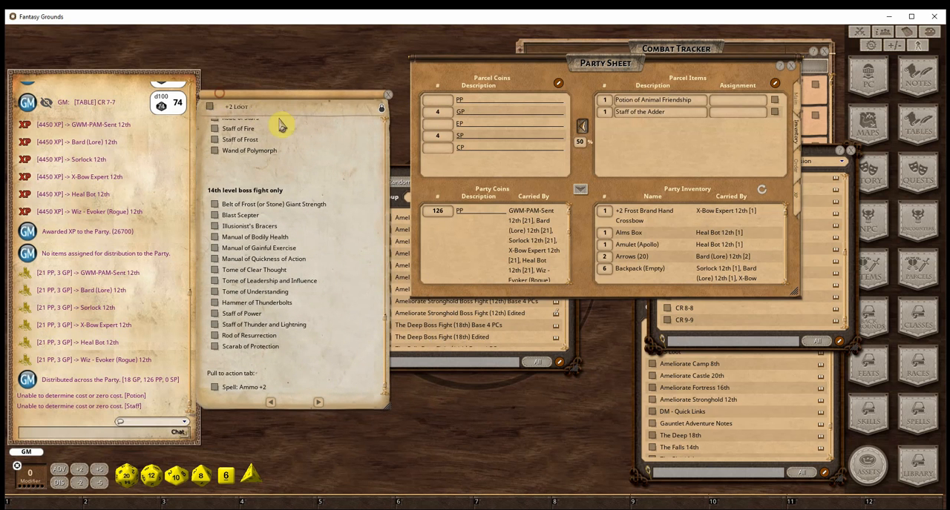
click(385, 106)
drag(393, 173, 252, 126)
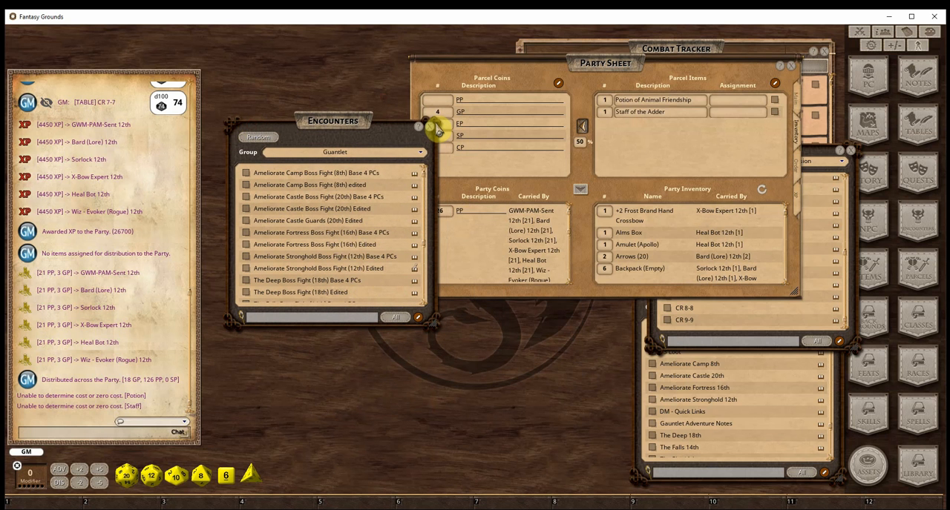
click(426, 129)
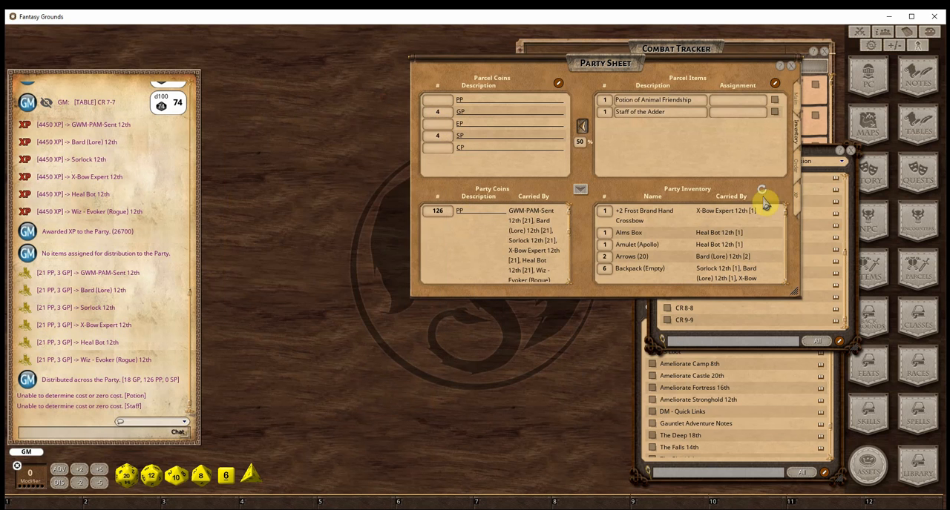
click(791, 69)
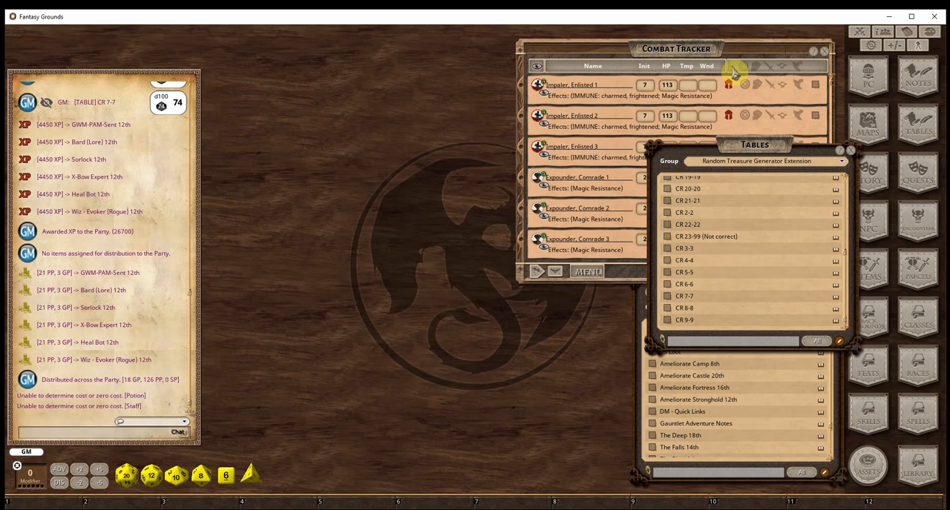
Remove all the enemy NPCs from the combat tracker, keeping only the party's characters
click(587, 272)
click(592, 303)
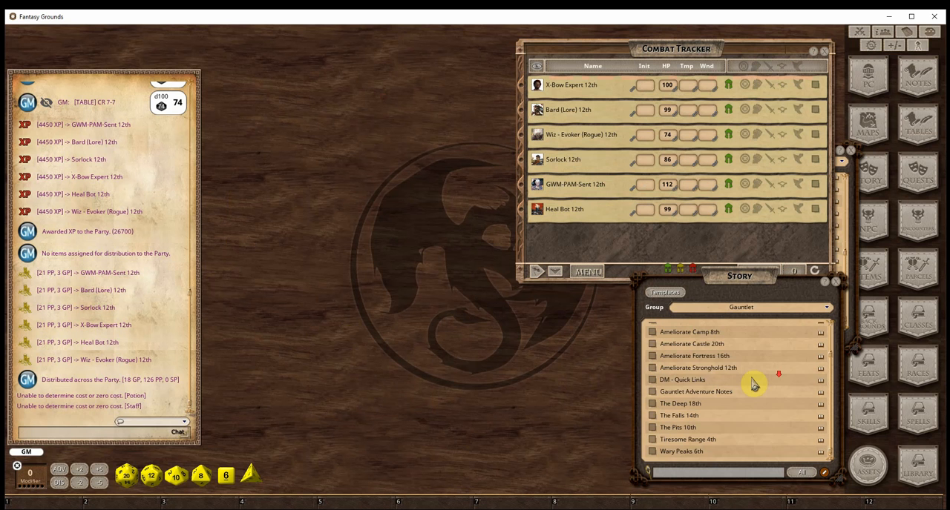
scroll(753, 384, up, 2)
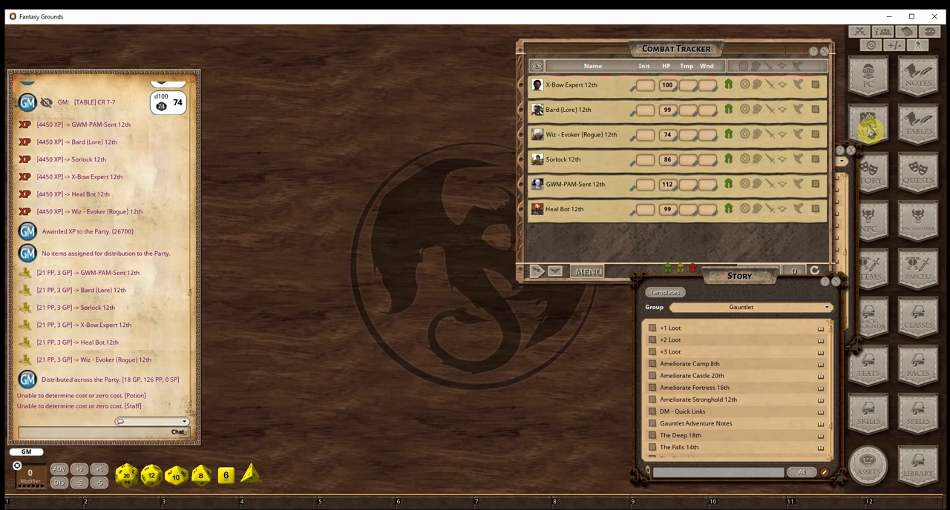
Open the Images & Maps list beside the combat tracker and filter it to the Gauntlet - Maps group
drag(511, 178, 676, 265)
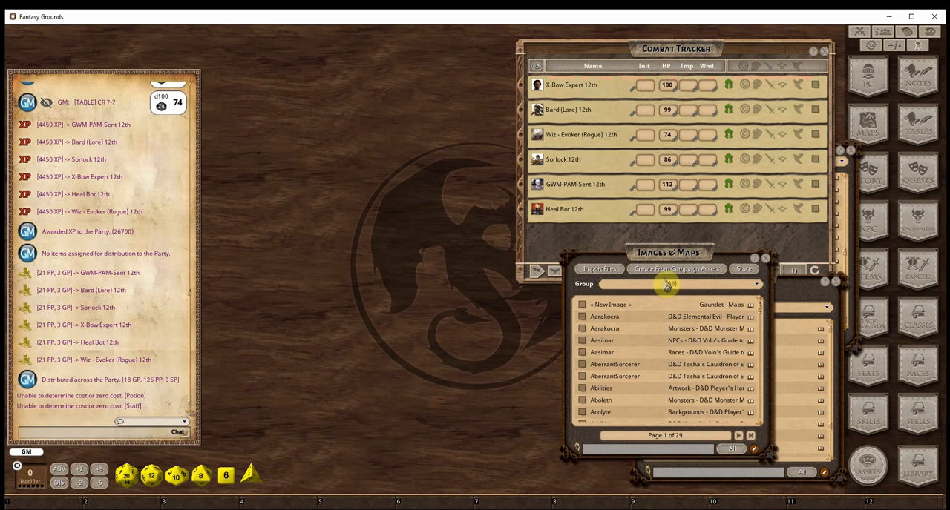
click(667, 285)
scroll(683, 322, down, 5)
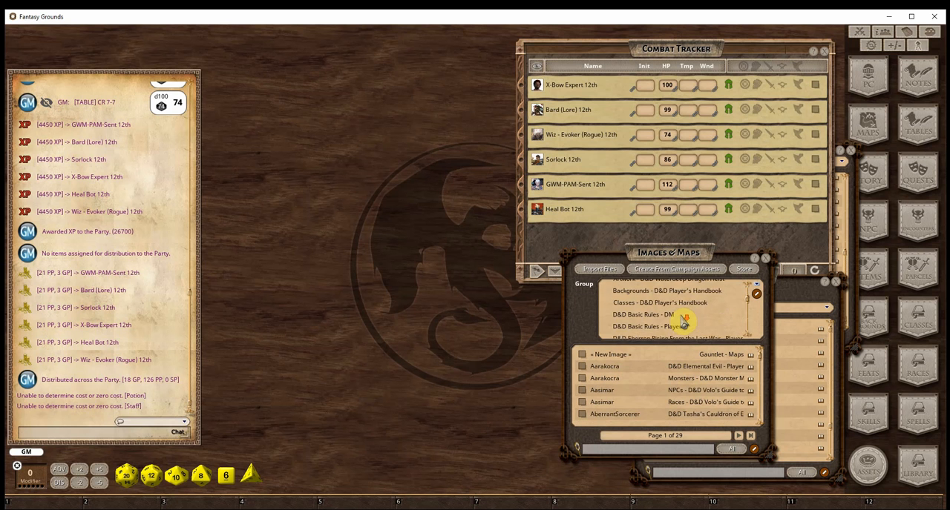
scroll(682, 323, down, 5)
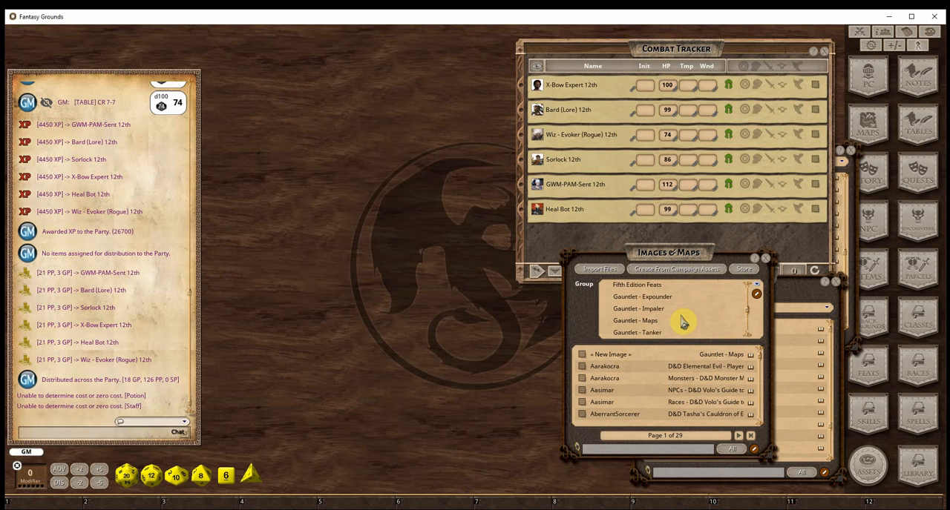
click(657, 322)
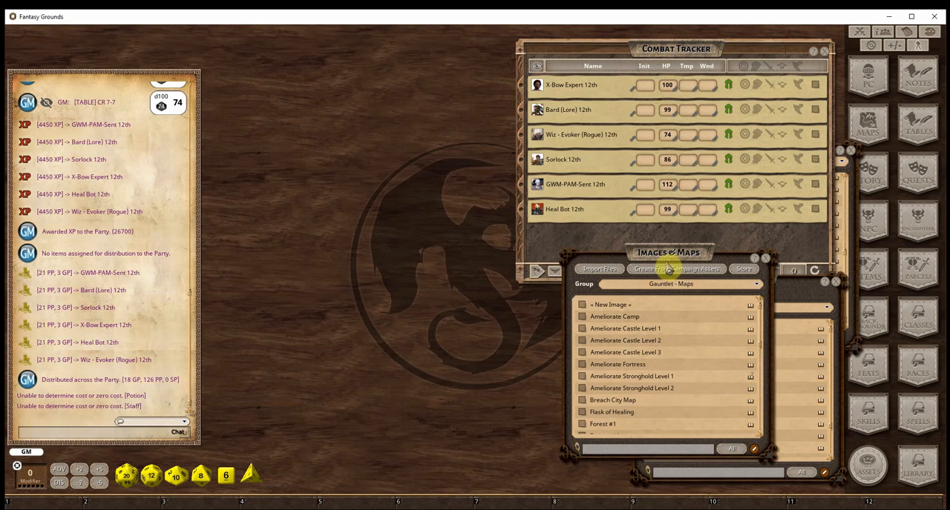
Open the Forest #3 map, shrink its window, examine the line of sight around the party tokens, and close it
scroll(663, 340, down, 3)
scroll(663, 340, down, 2)
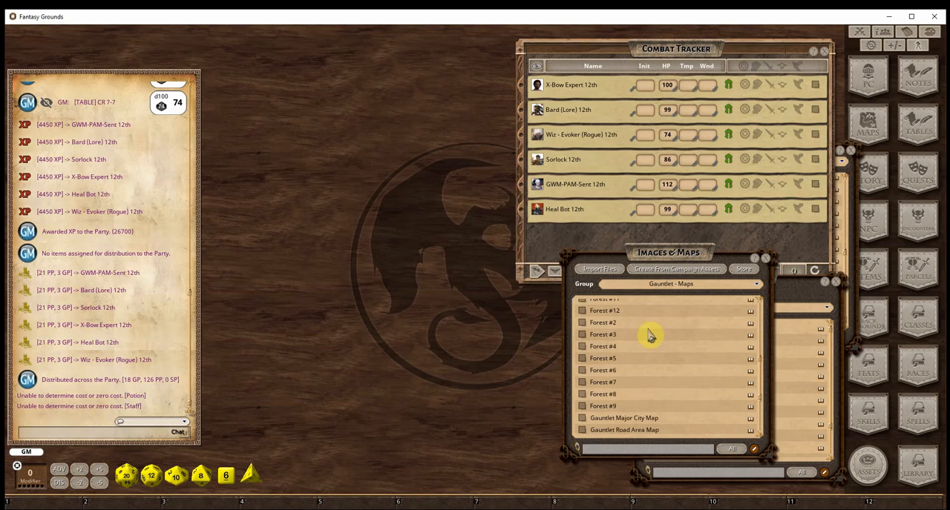
click(583, 335)
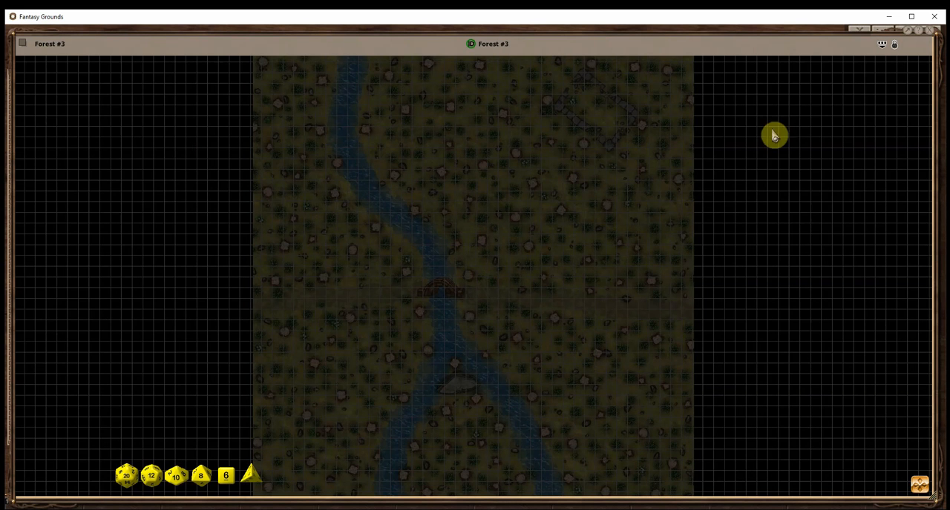
drag(802, 285, 336, 278)
click(531, 245)
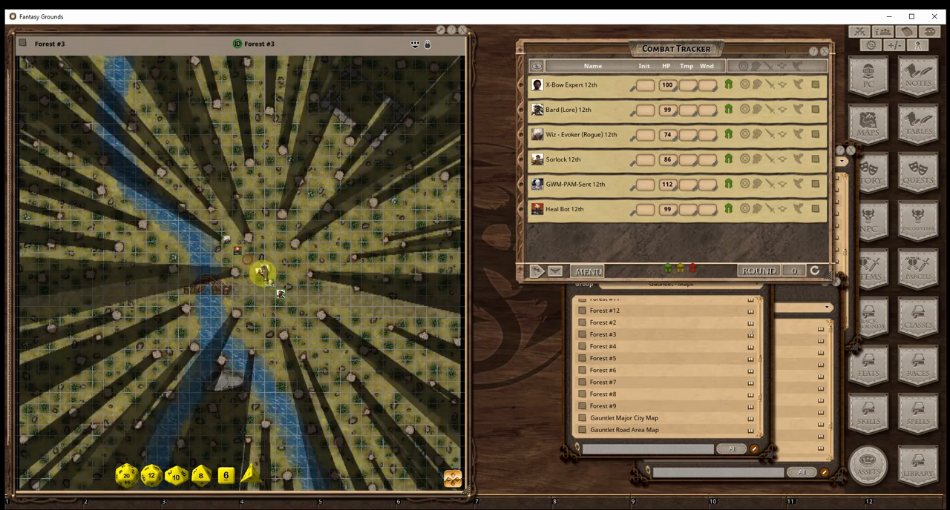
drag(367, 199, 280, 269)
click(462, 30)
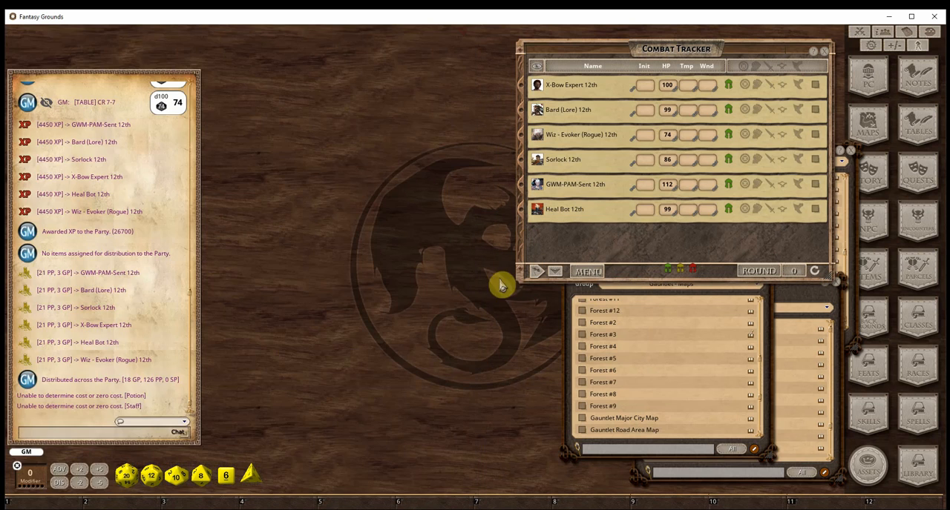
View the Forest #4 and Forest #2 maps one after the other, closing each
double_click(592, 352)
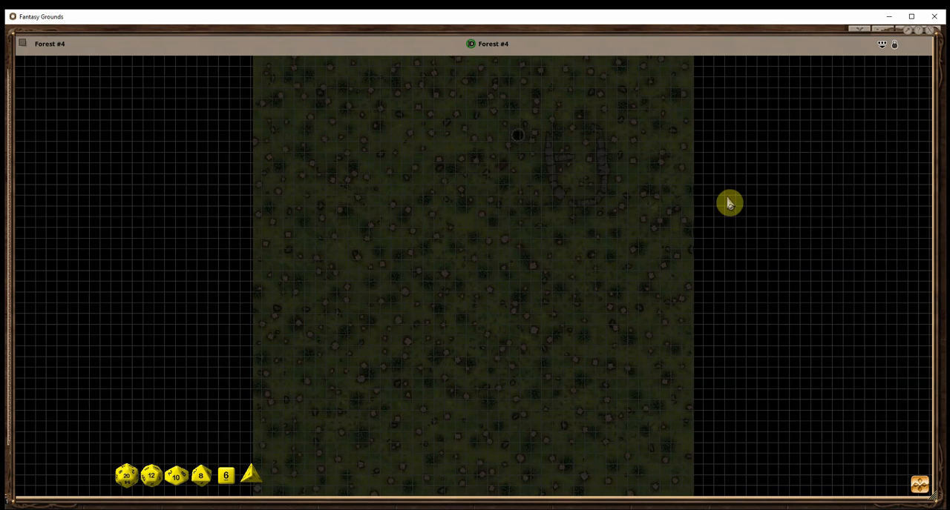
click(928, 30)
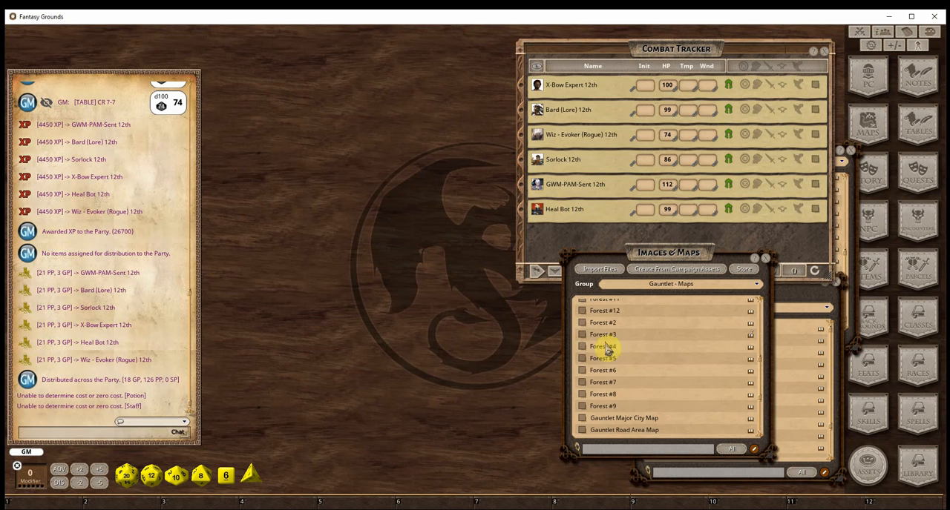
scroll(594, 381, up, 1)
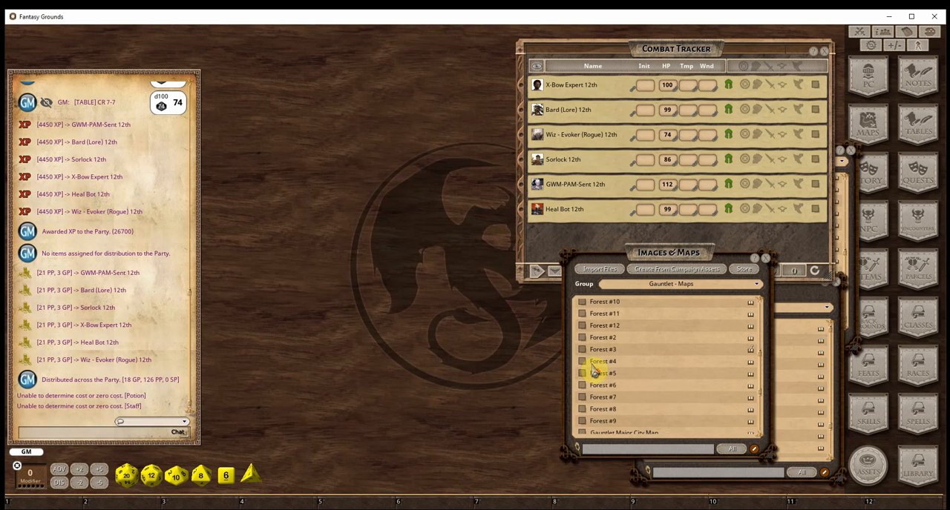
click(581, 340)
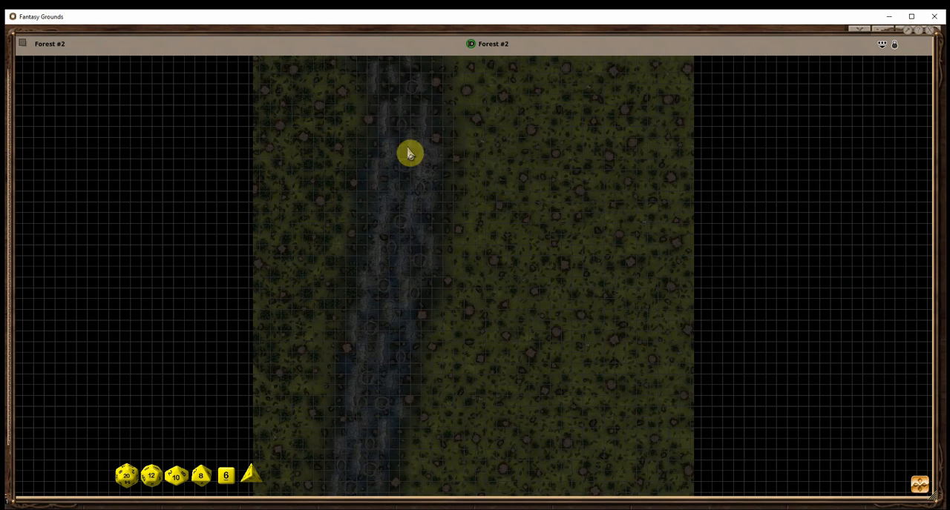
click(929, 35)
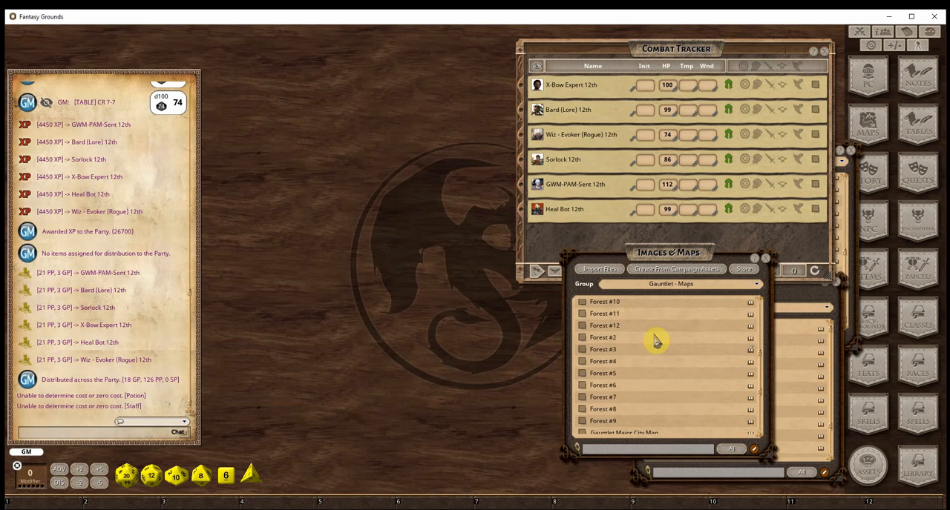
Unlock the Forest #6 map, switch line of sight off to view its layout, restore it and close the map
click(582, 385)
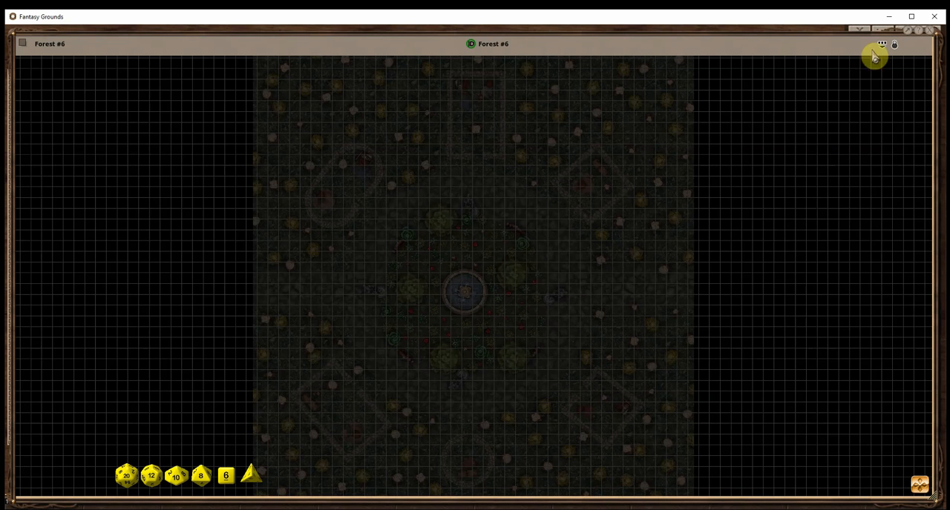
click(883, 44)
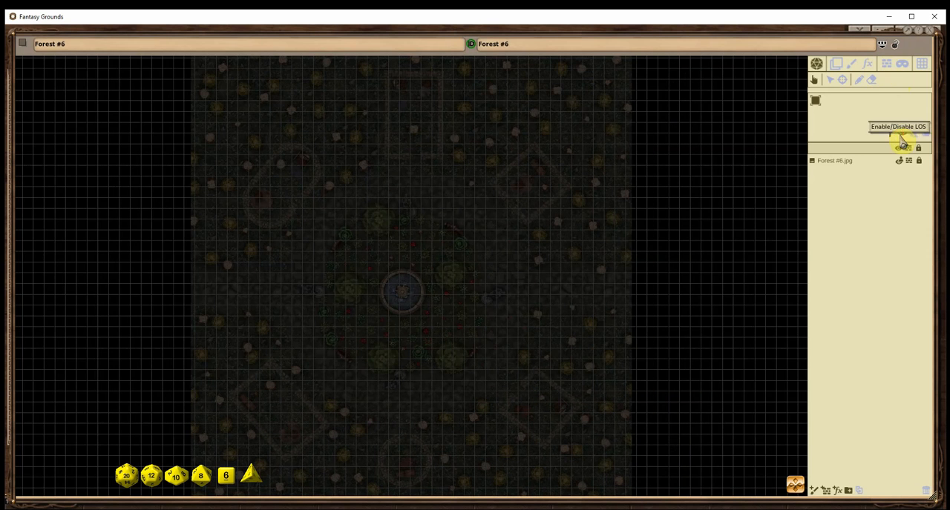
click(896, 132)
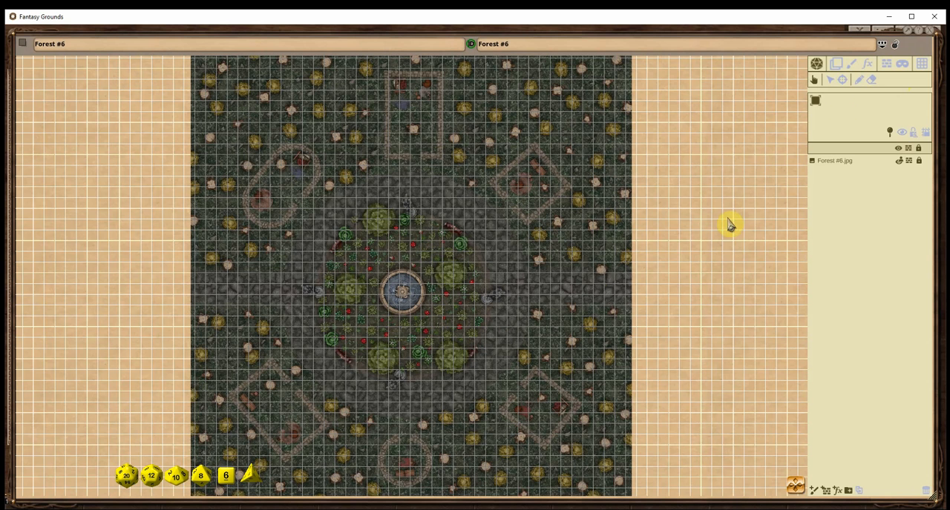
click(903, 138)
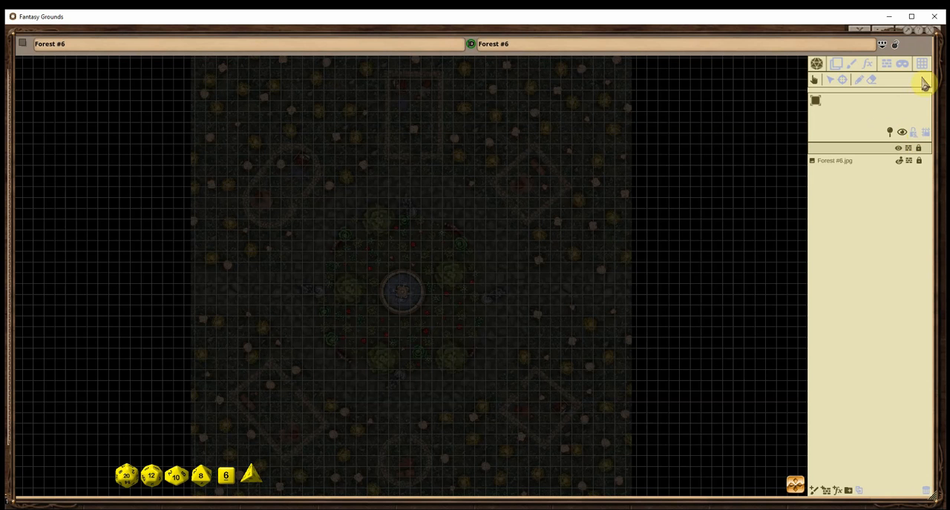
click(930, 32)
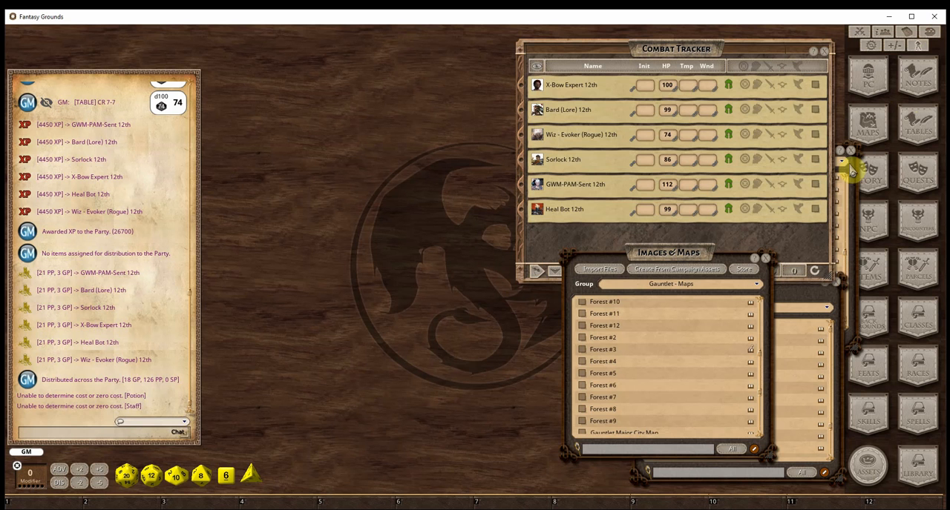
Share the Gauntlet Adventure Notes story record with the players
click(877, 171)
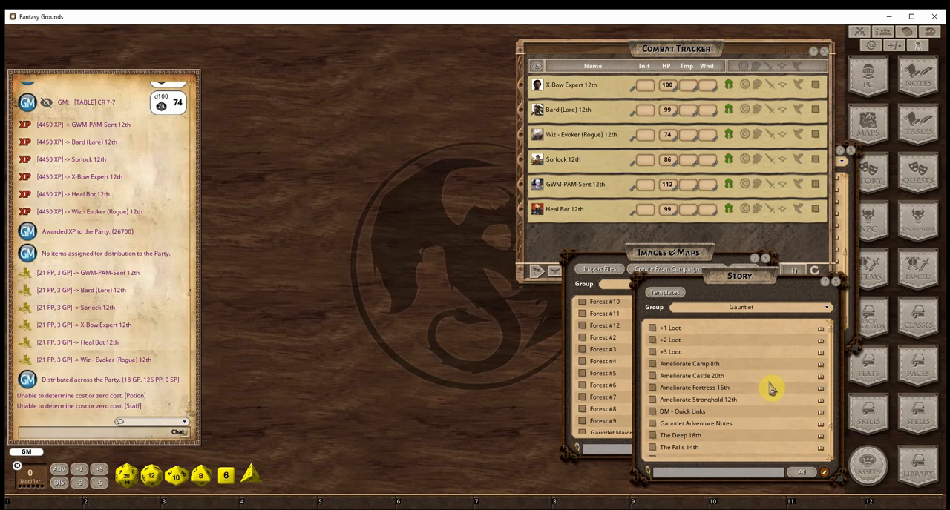
right_click(652, 424)
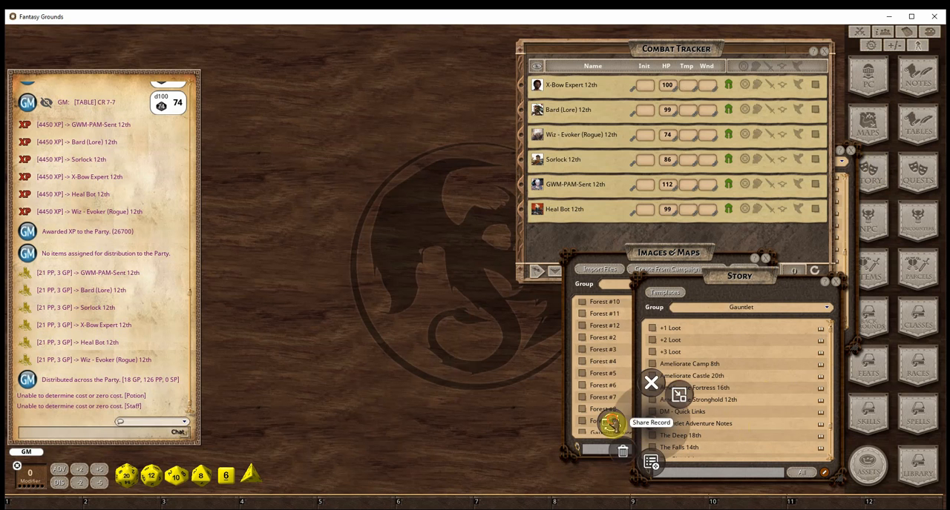
click(613, 423)
Open the Gauntlet Adventure Notes and read through the combat, movement, rest, lodging, shop and forest rules
click(651, 425)
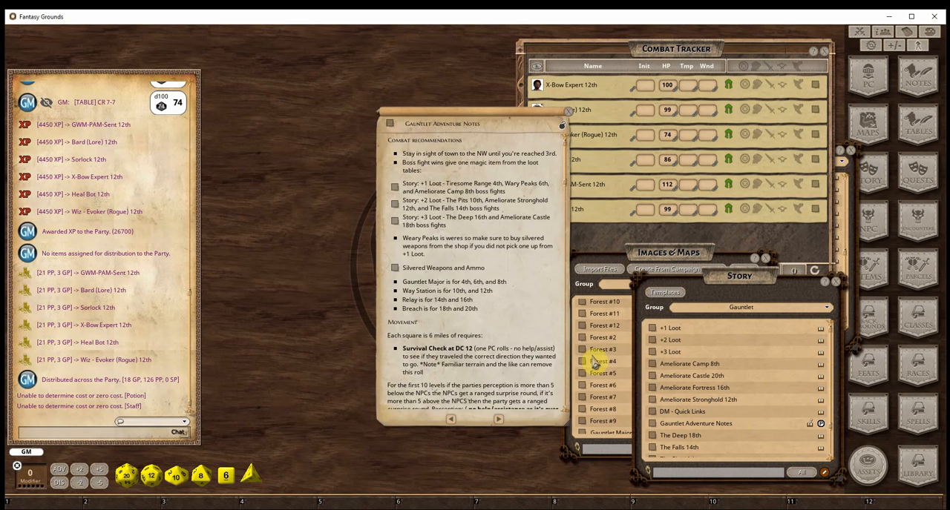
scroll(466, 265, down, 5)
scroll(466, 265, down, 10)
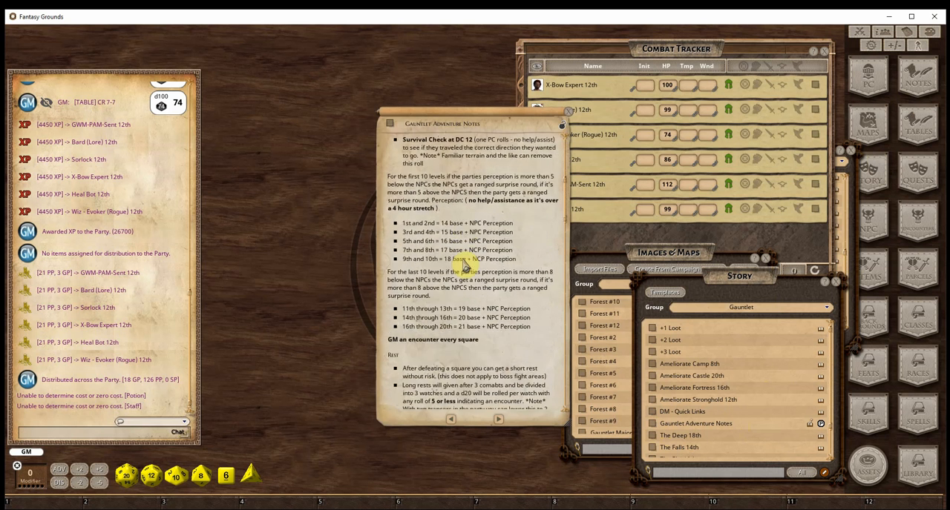
scroll(472, 315, down, 5)
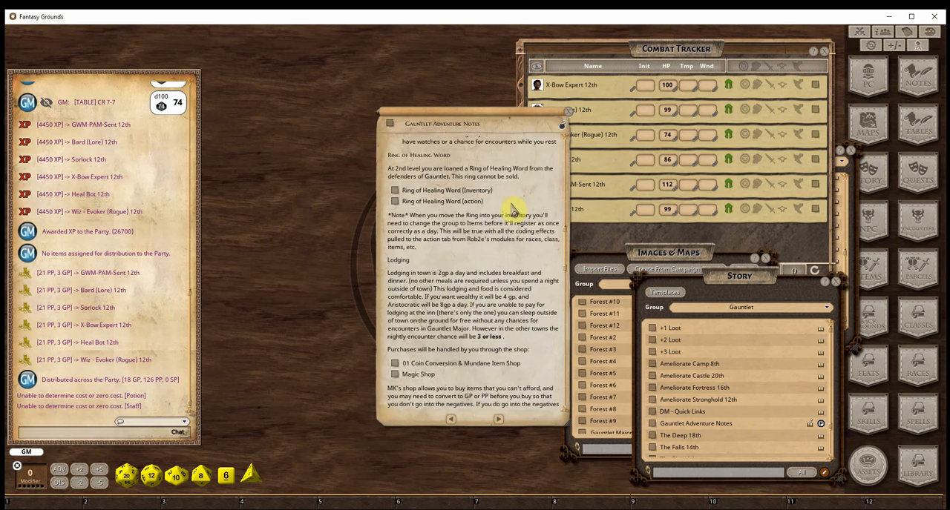
scroll(445, 326, down, 5)
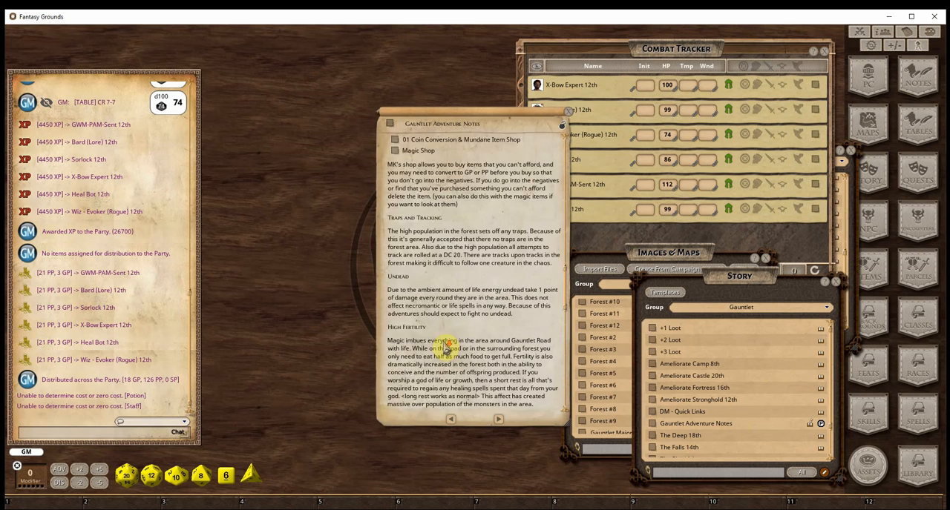
View the linked 01 Coin Conversion & Mundane Item Shop record and its Mundane Item Shops page, closing both
scroll(430, 346, up, 4)
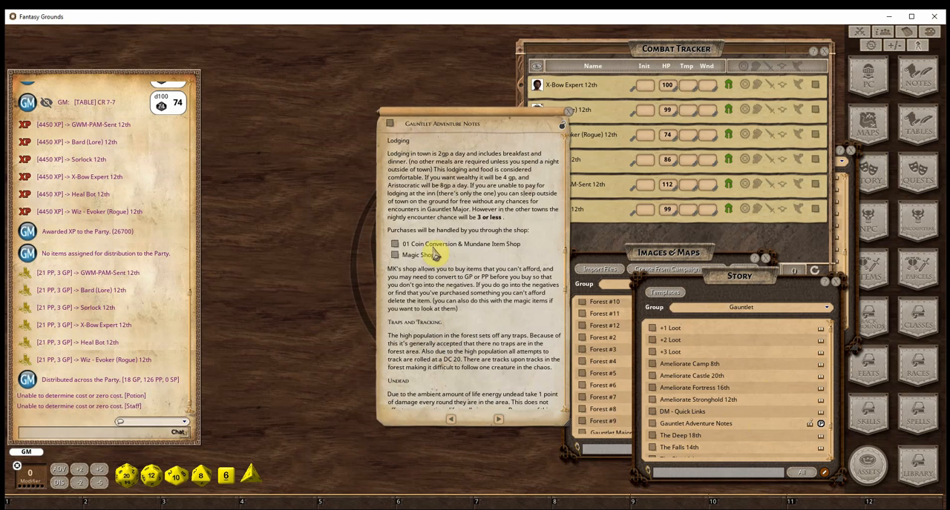
click(397, 247)
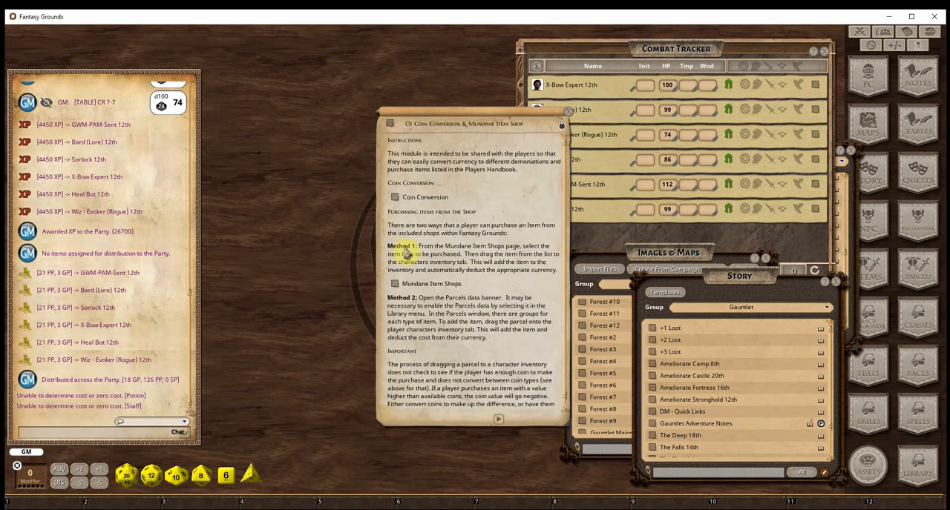
click(393, 285)
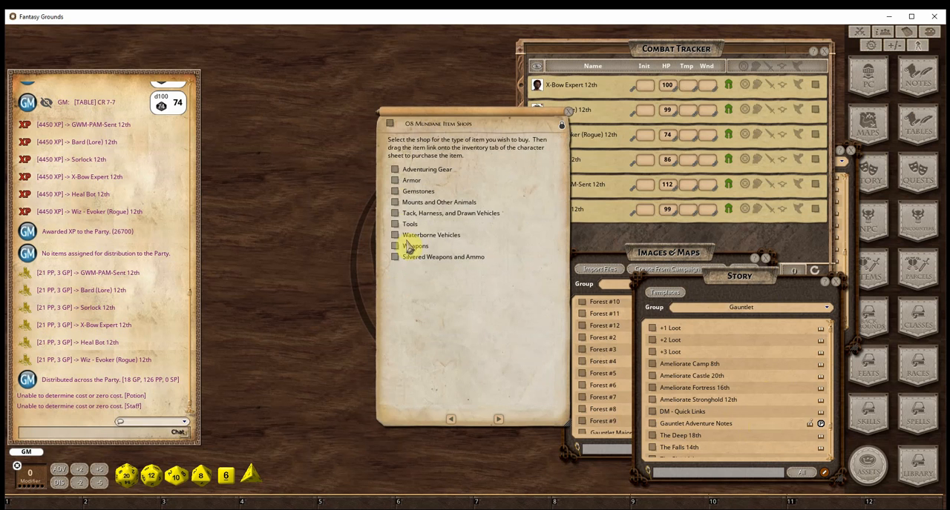
click(569, 112)
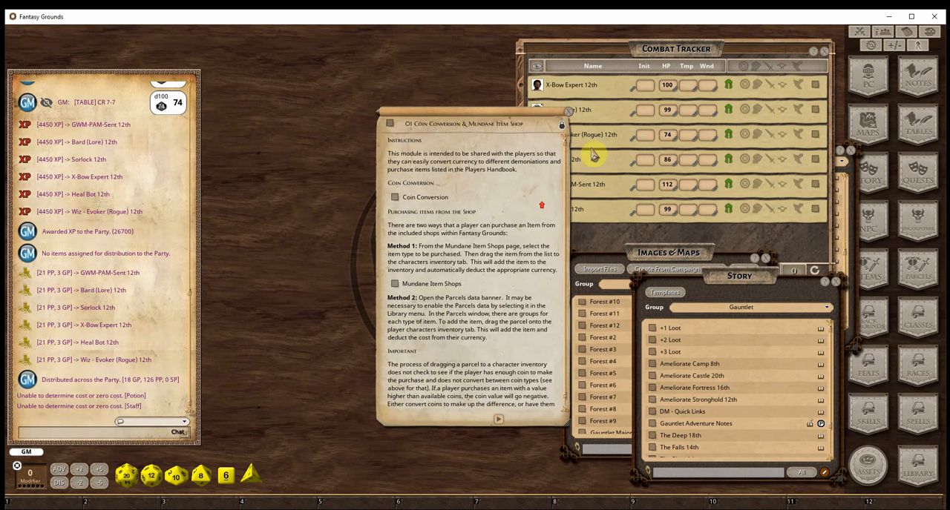
click(569, 112)
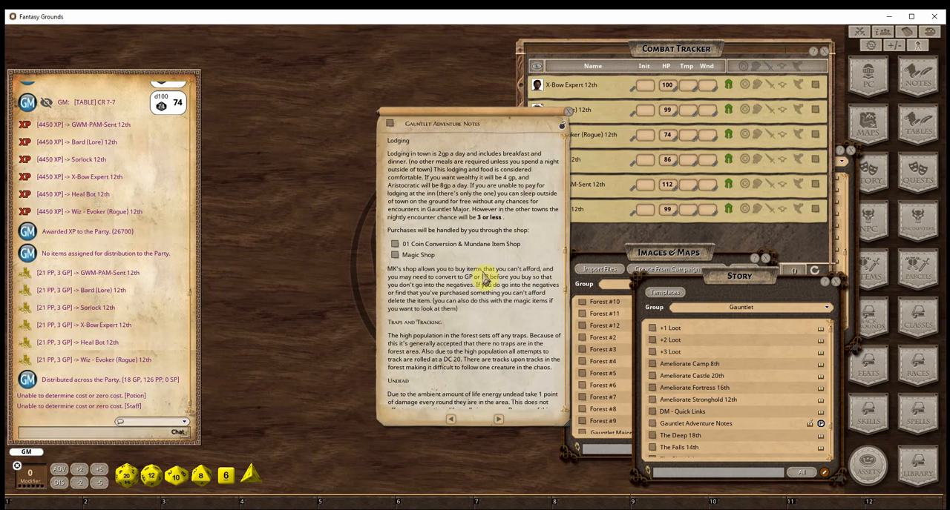
Open the Magic Shop linked in the adventure notes, place it beside them and look through its healing flasks and bundles
click(399, 256)
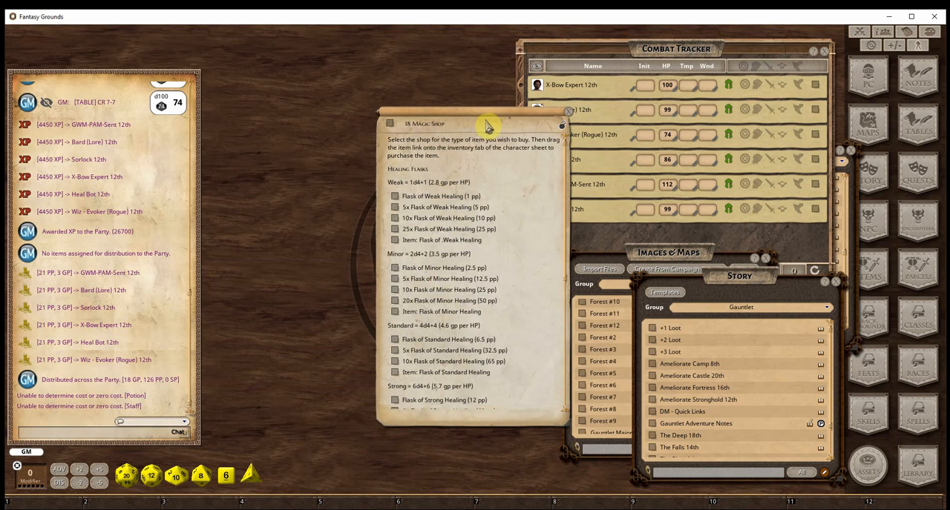
mouse_move(488, 127)
mouse_down()
mouse_move(397, 153)
mouse_move(229, 121)
mouse_up()
scroll(234, 252, down, 5)
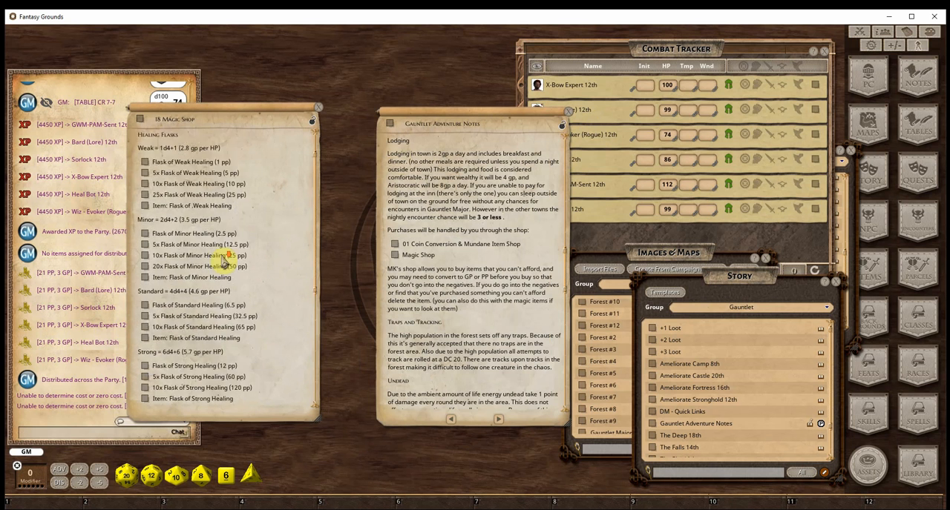
scroll(221, 255, down, 3)
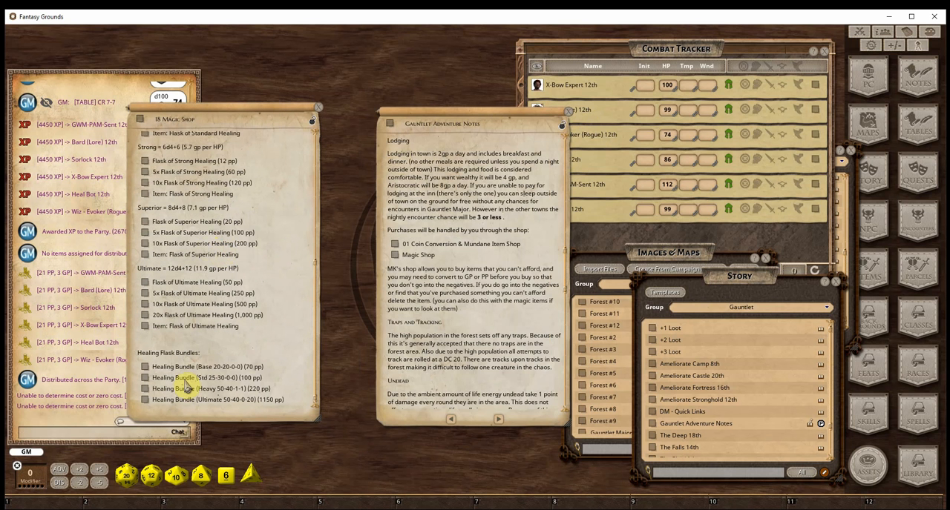
scroll(227, 288, up, 2)
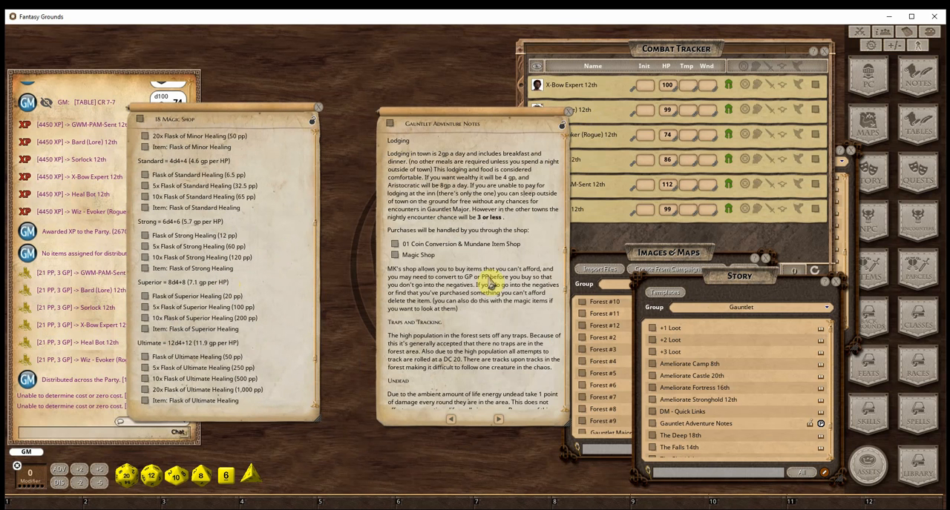
Read the adventure notes down to the section about this campaign, and close the Magic Shop and the notes
scroll(475, 293, down, 5)
scroll(471, 301, down, 10)
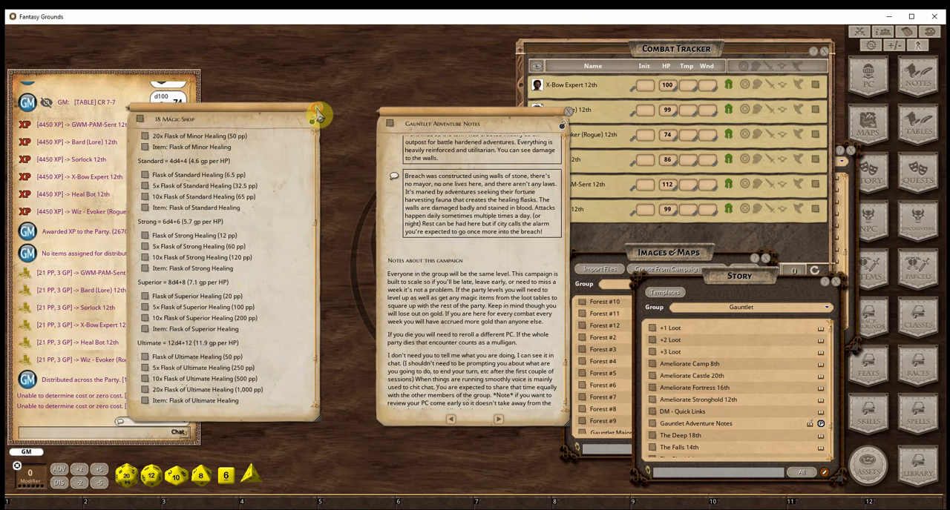
click(317, 107)
click(571, 115)
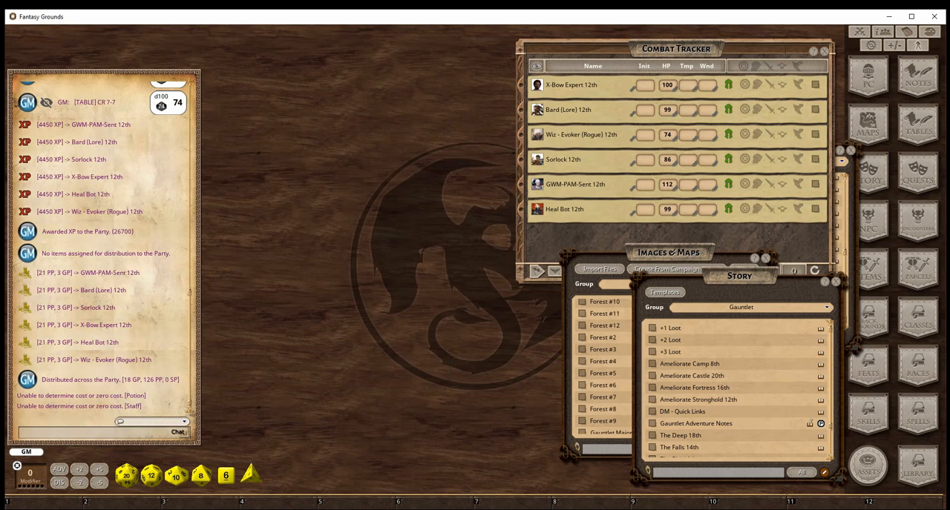